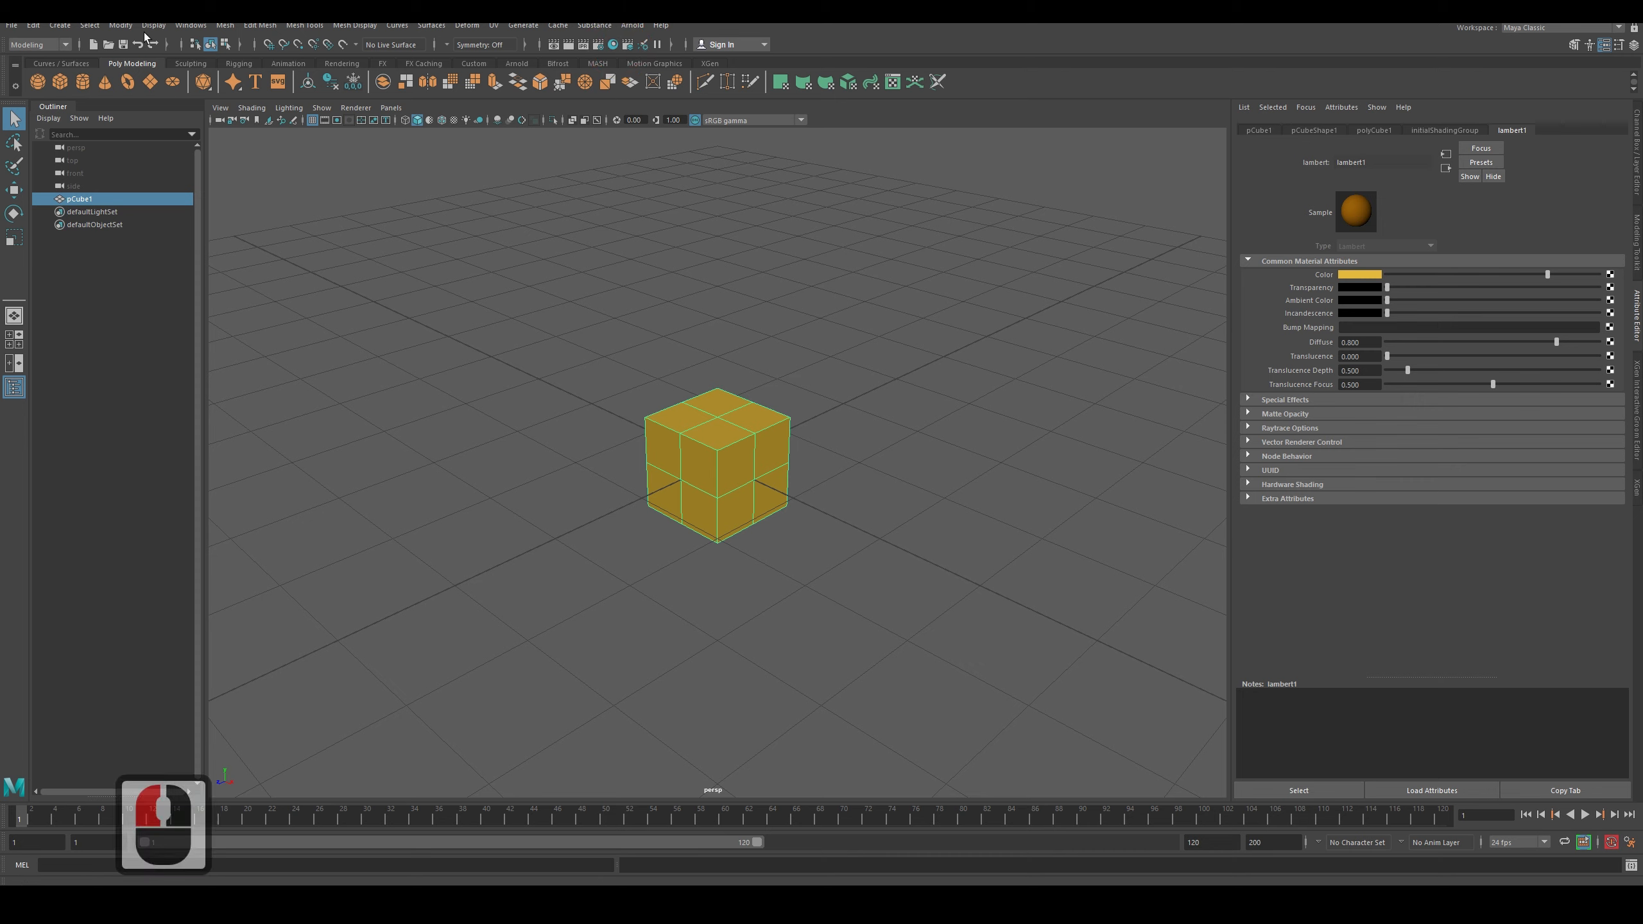
Open the Hypershade and arrange it as a smaller floating window over the viewport.
left_click(191, 25)
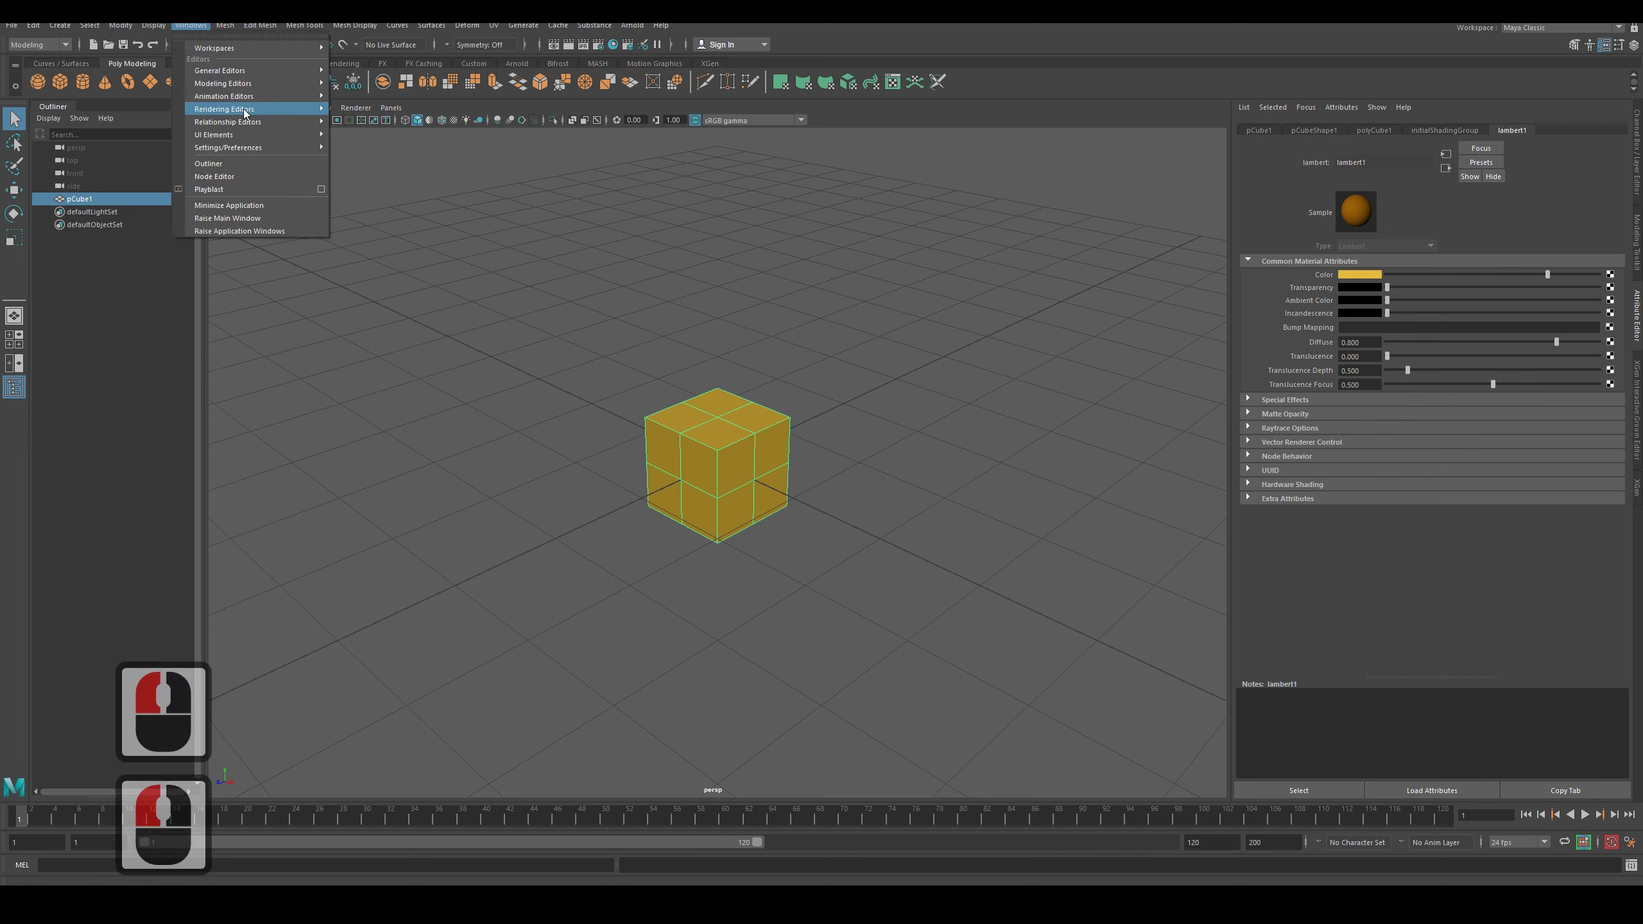
mouse_move(244, 113)
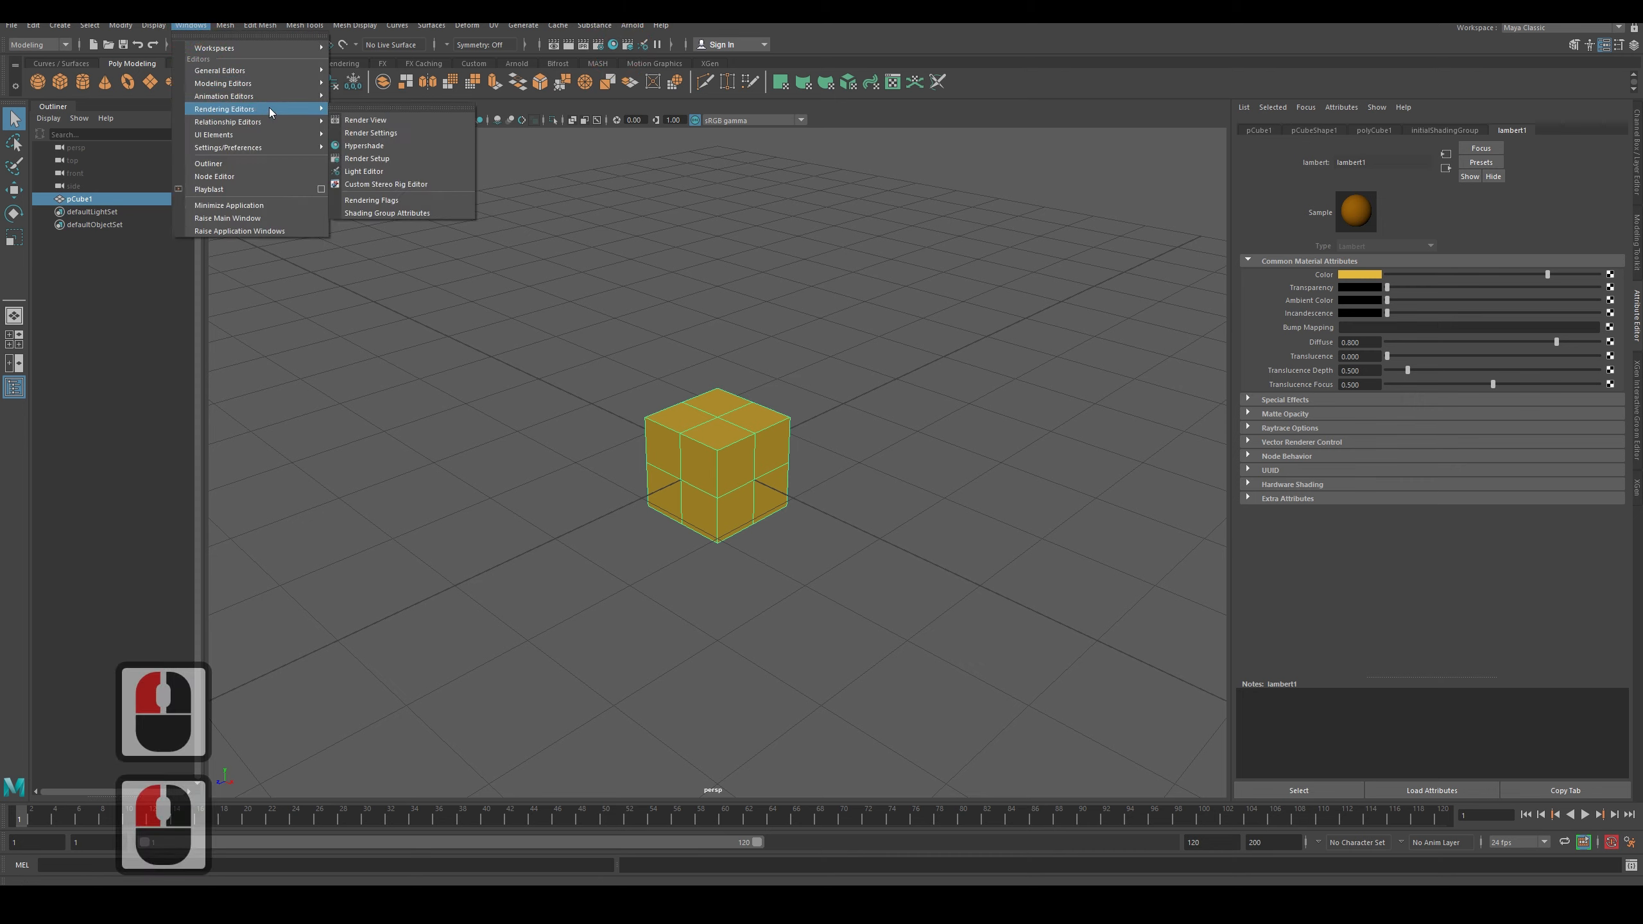
left_click(393, 146)
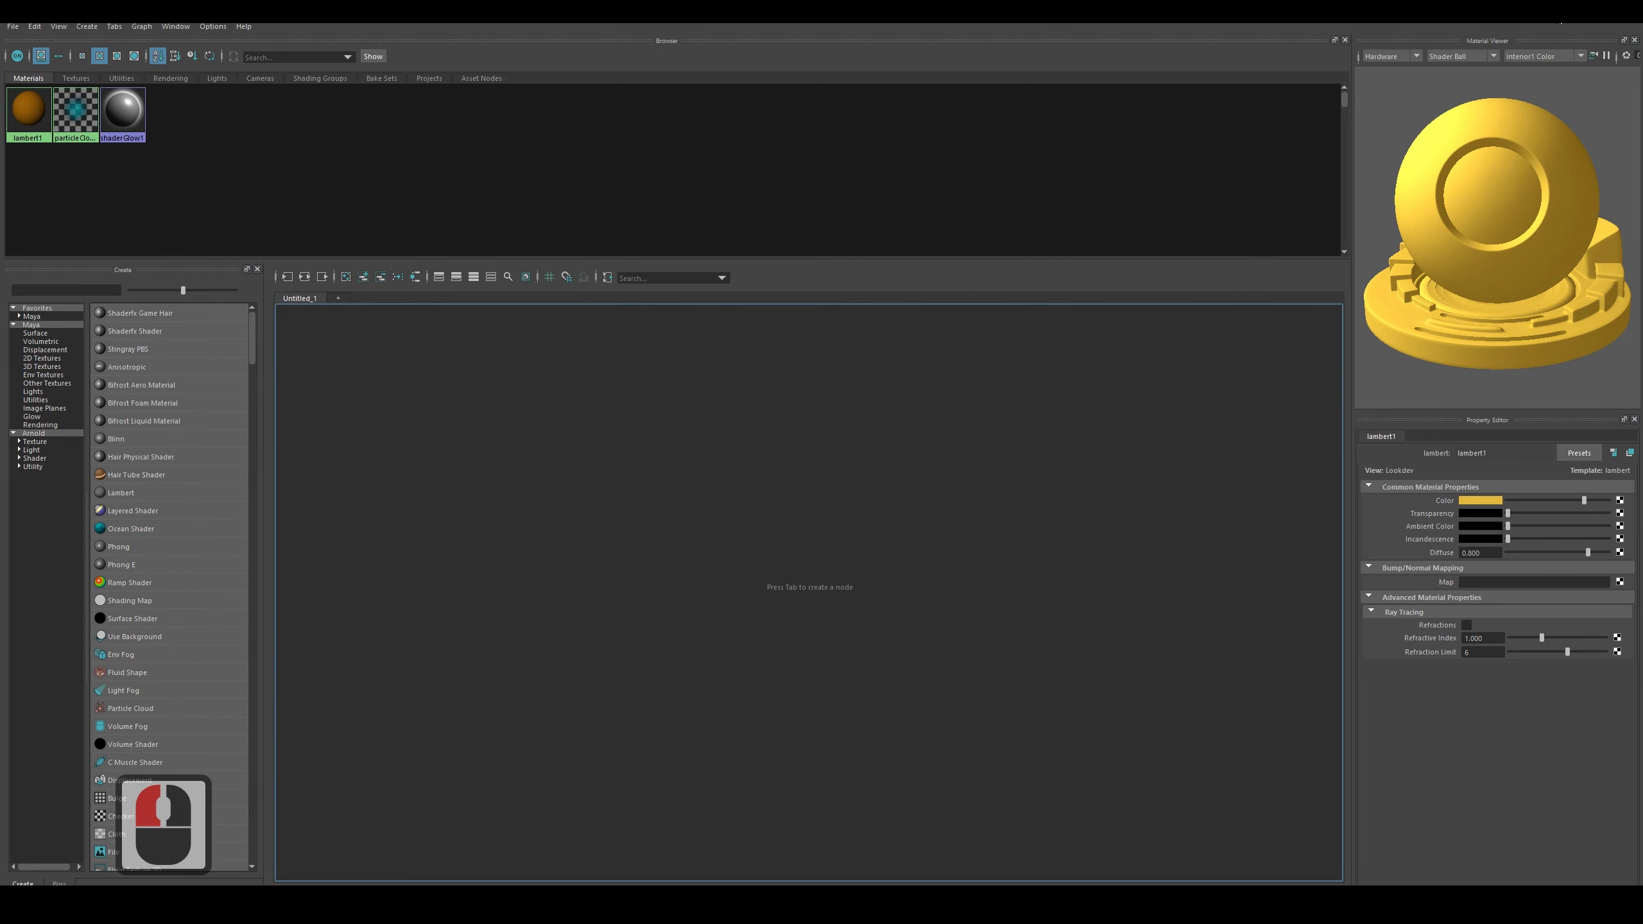
left_click_drag(1387, 8, 1529, 191)
left_click(451, 182)
left_click_drag(149, 183, 883, 451)
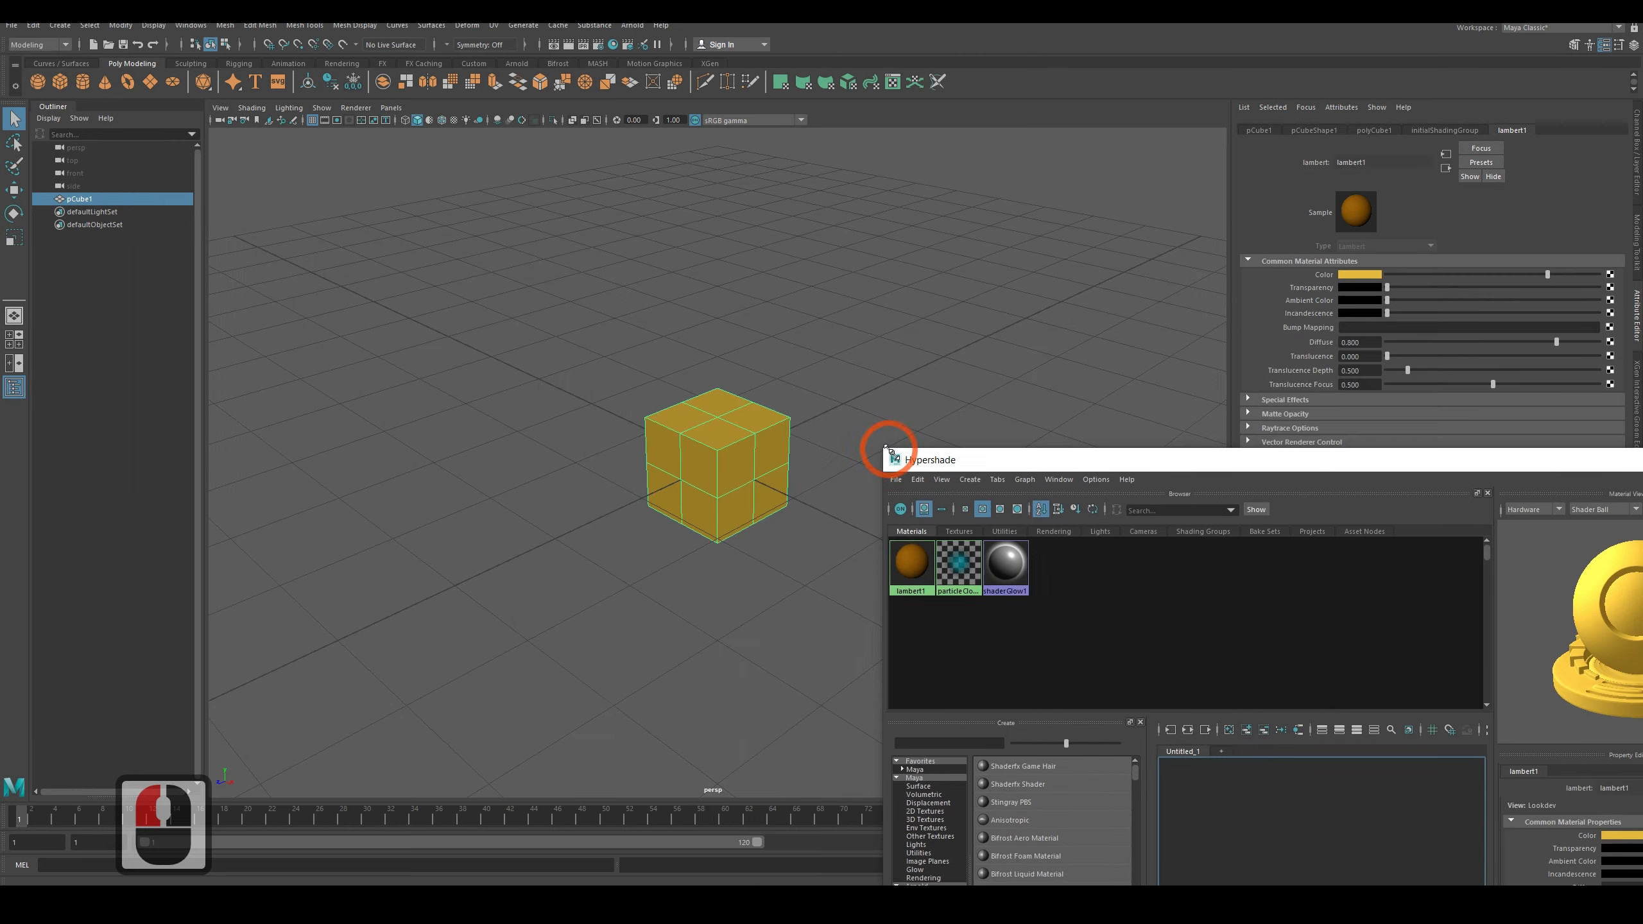
left_click_drag(1061, 459, 448, 161)
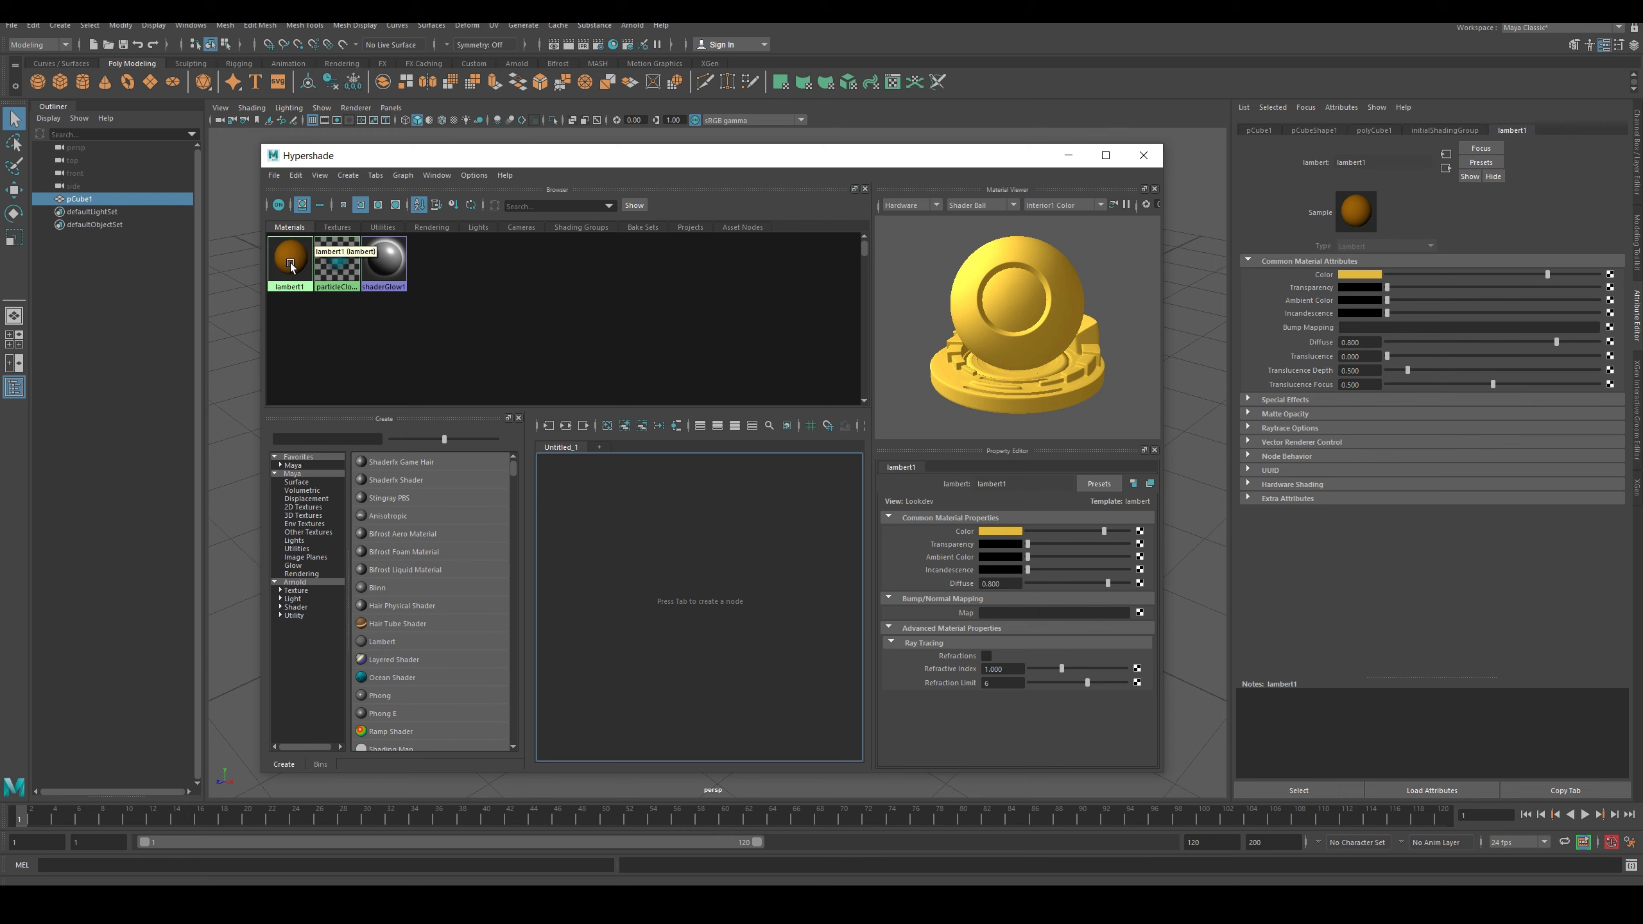
Add the lambert1 material to the Hypershade work area as a node and widen the window for more graph space.
middle_click_drag(296, 267, 624, 558)
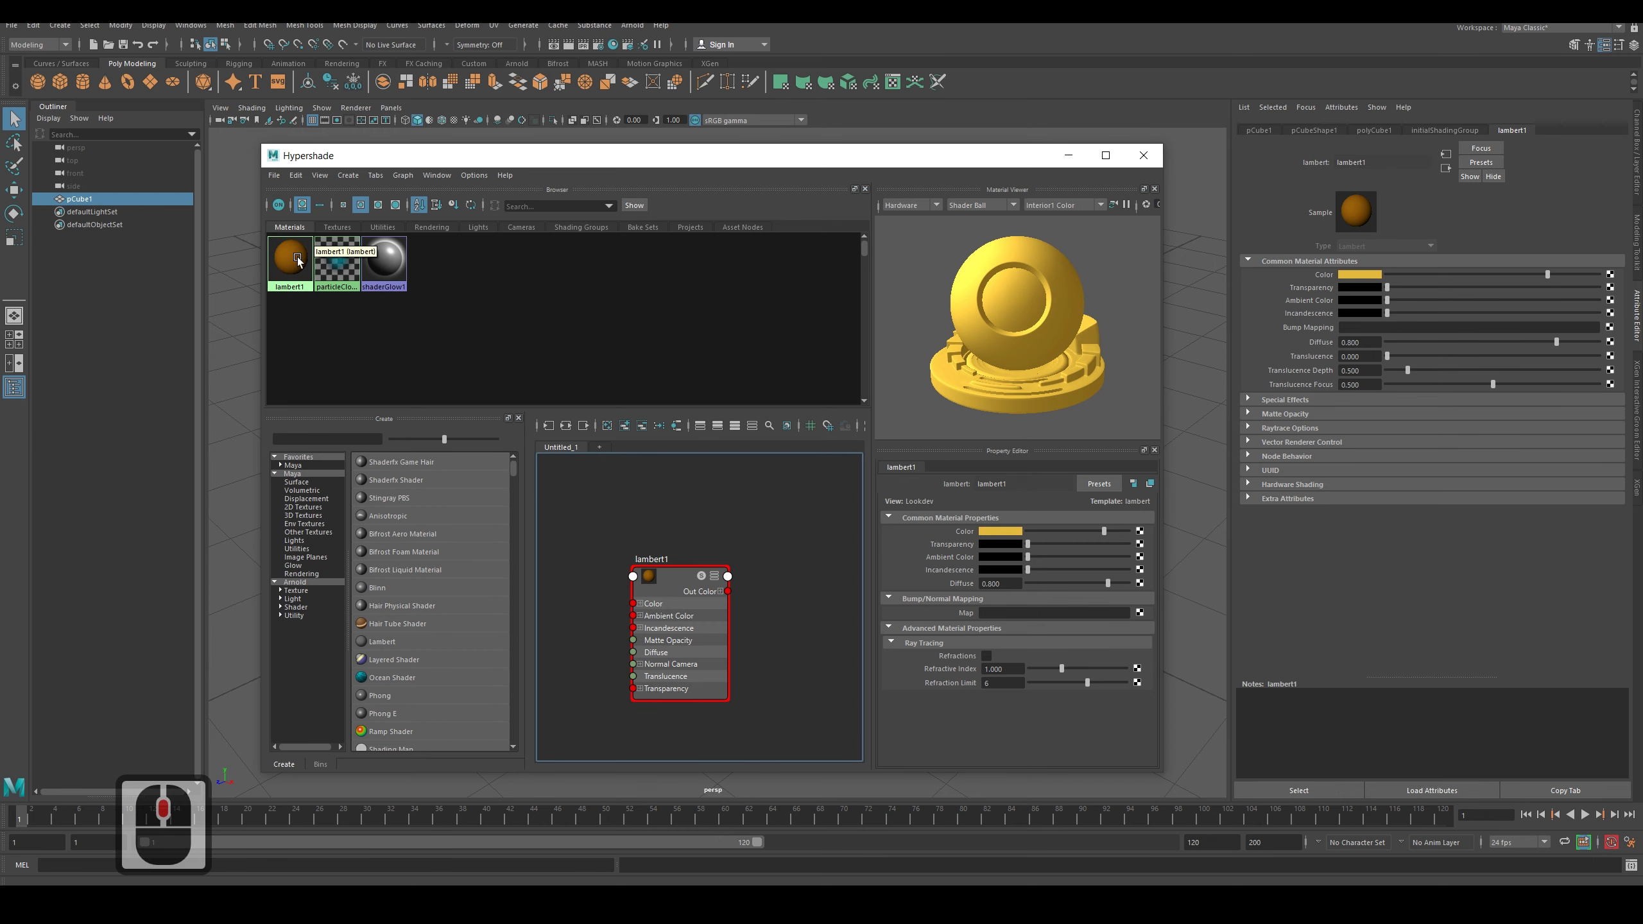
left_click_drag(664, 582, 681, 533)
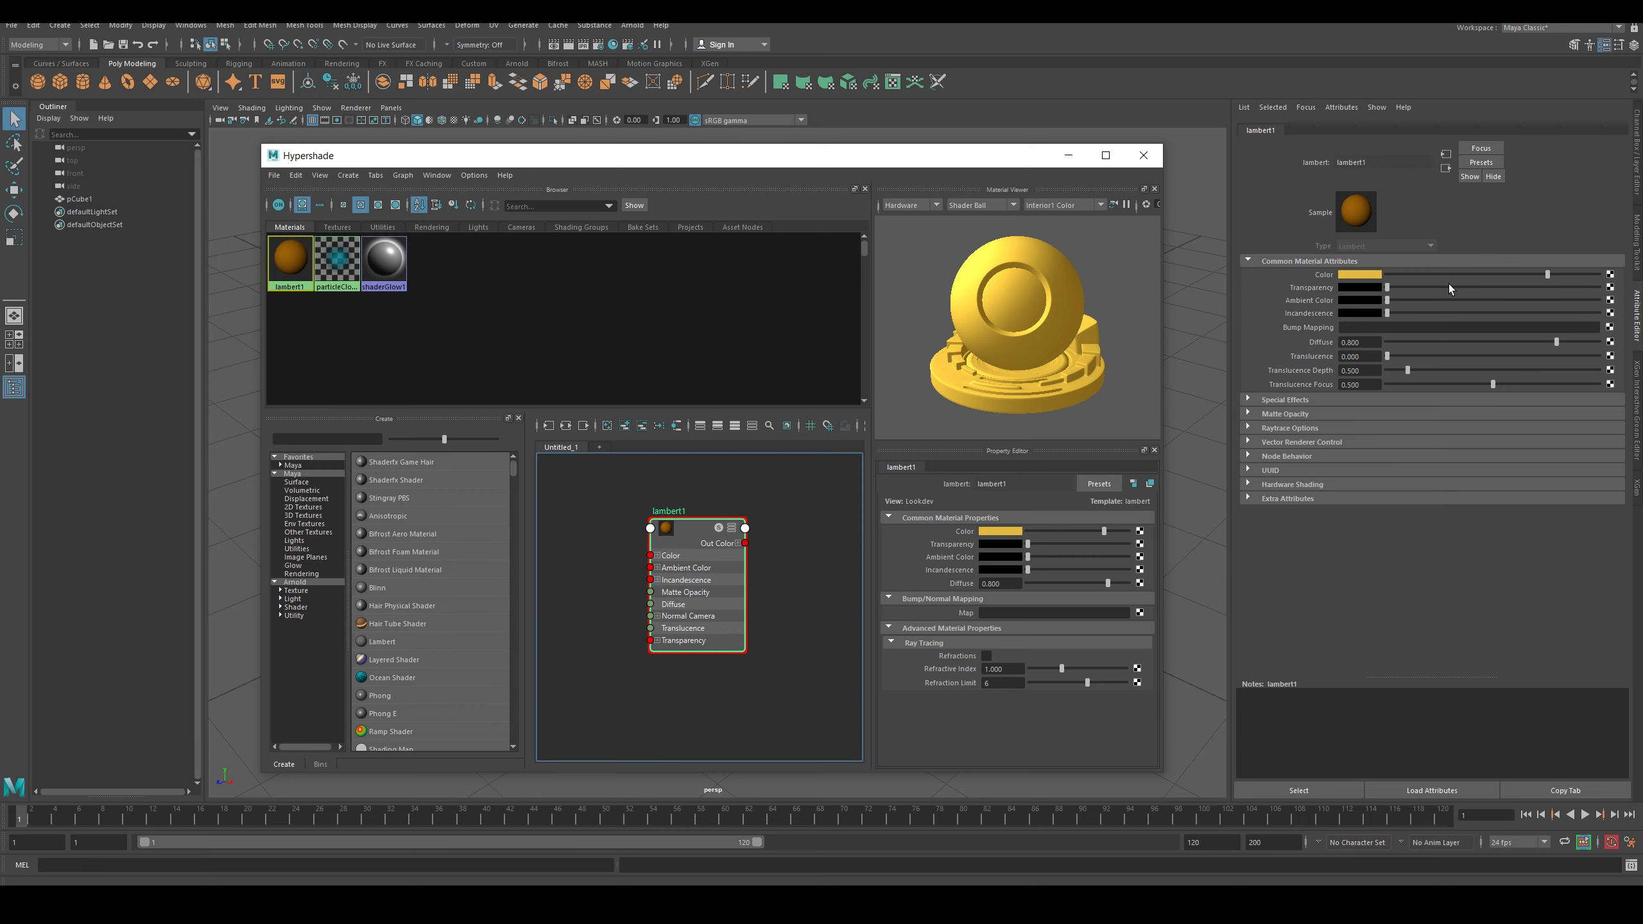
left_click_drag(1161, 349, 1523, 323)
left_click(691, 527)
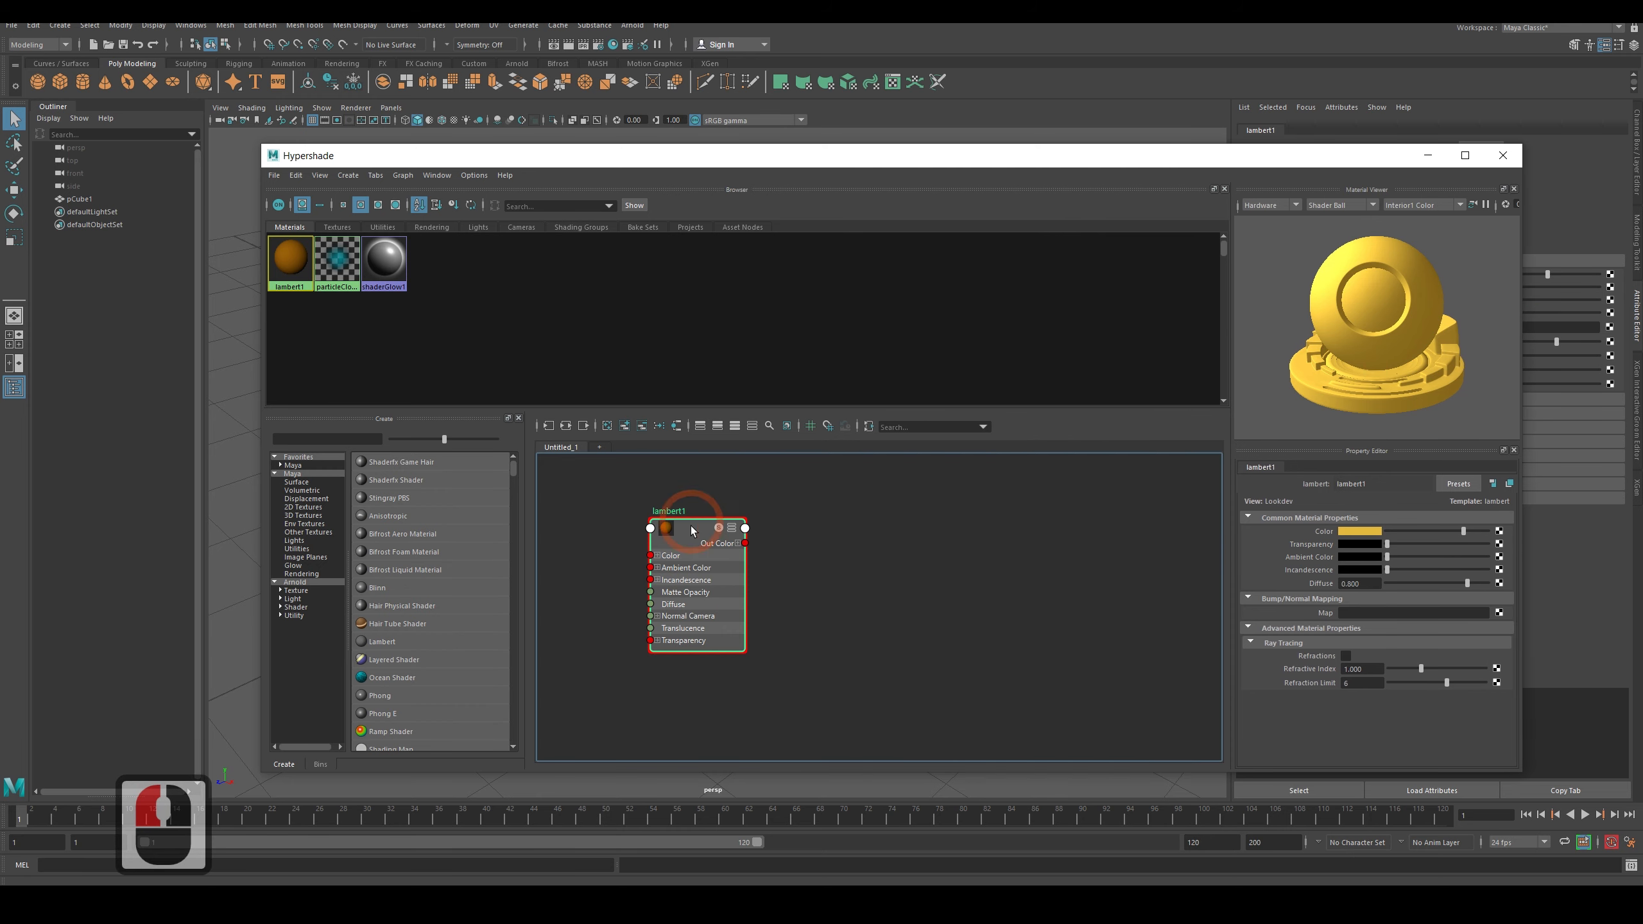
middle_click_drag(778, 494, 899, 539)
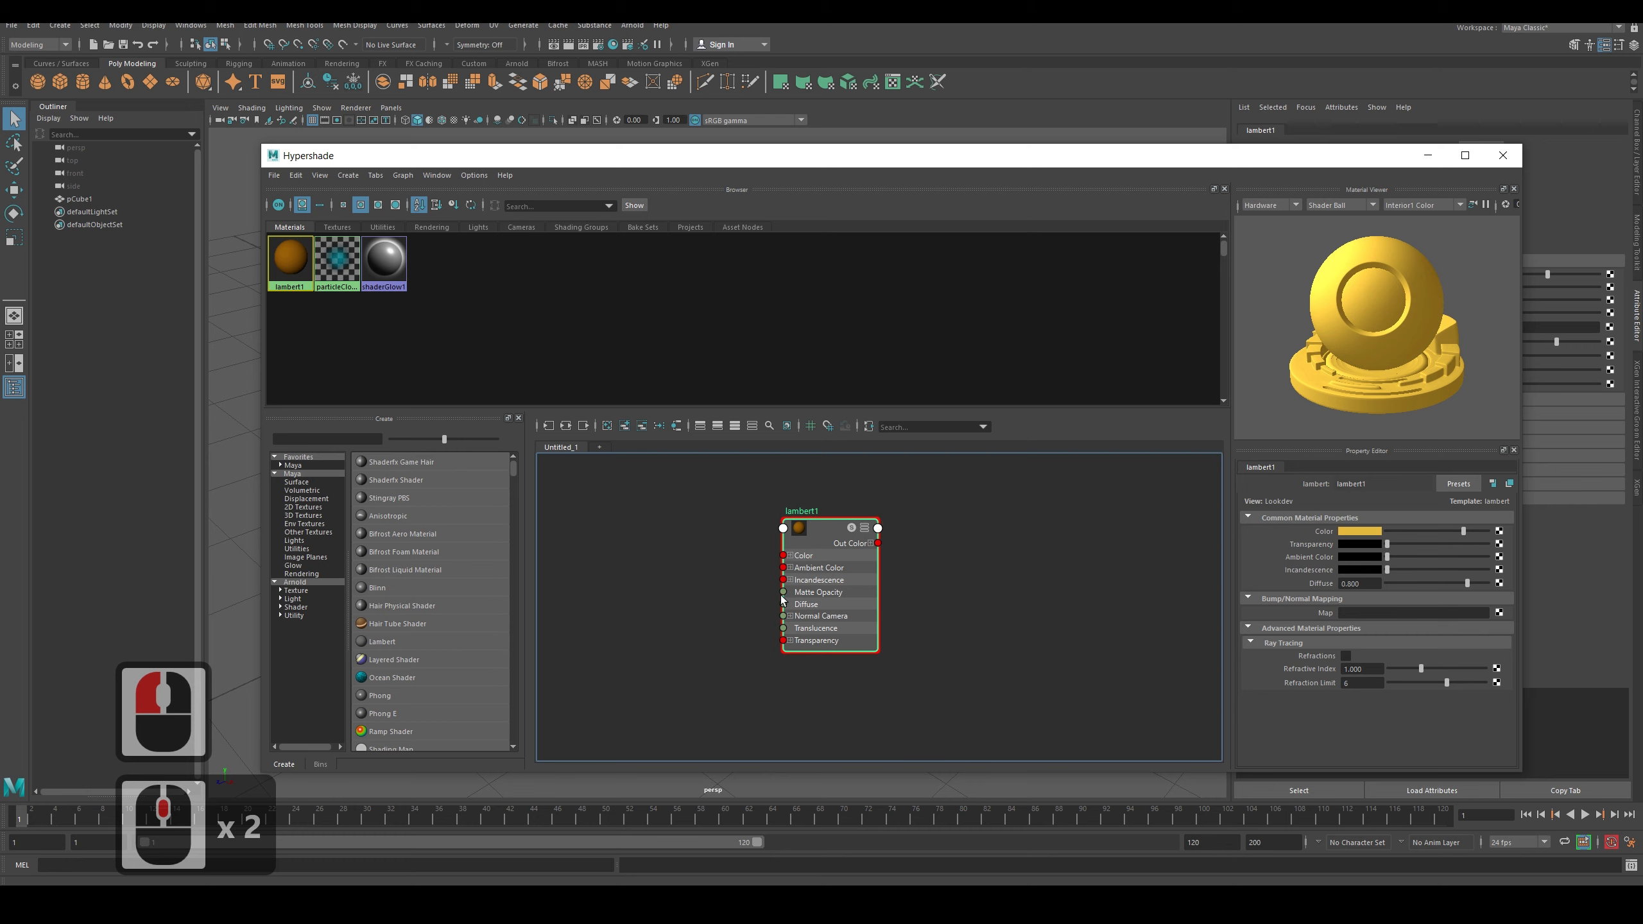
Graph lambert1's connections, trying inputs only and outputs only before choosing both inputs and outputs, and move the lambert1 node up slightly.
left_click(570, 431)
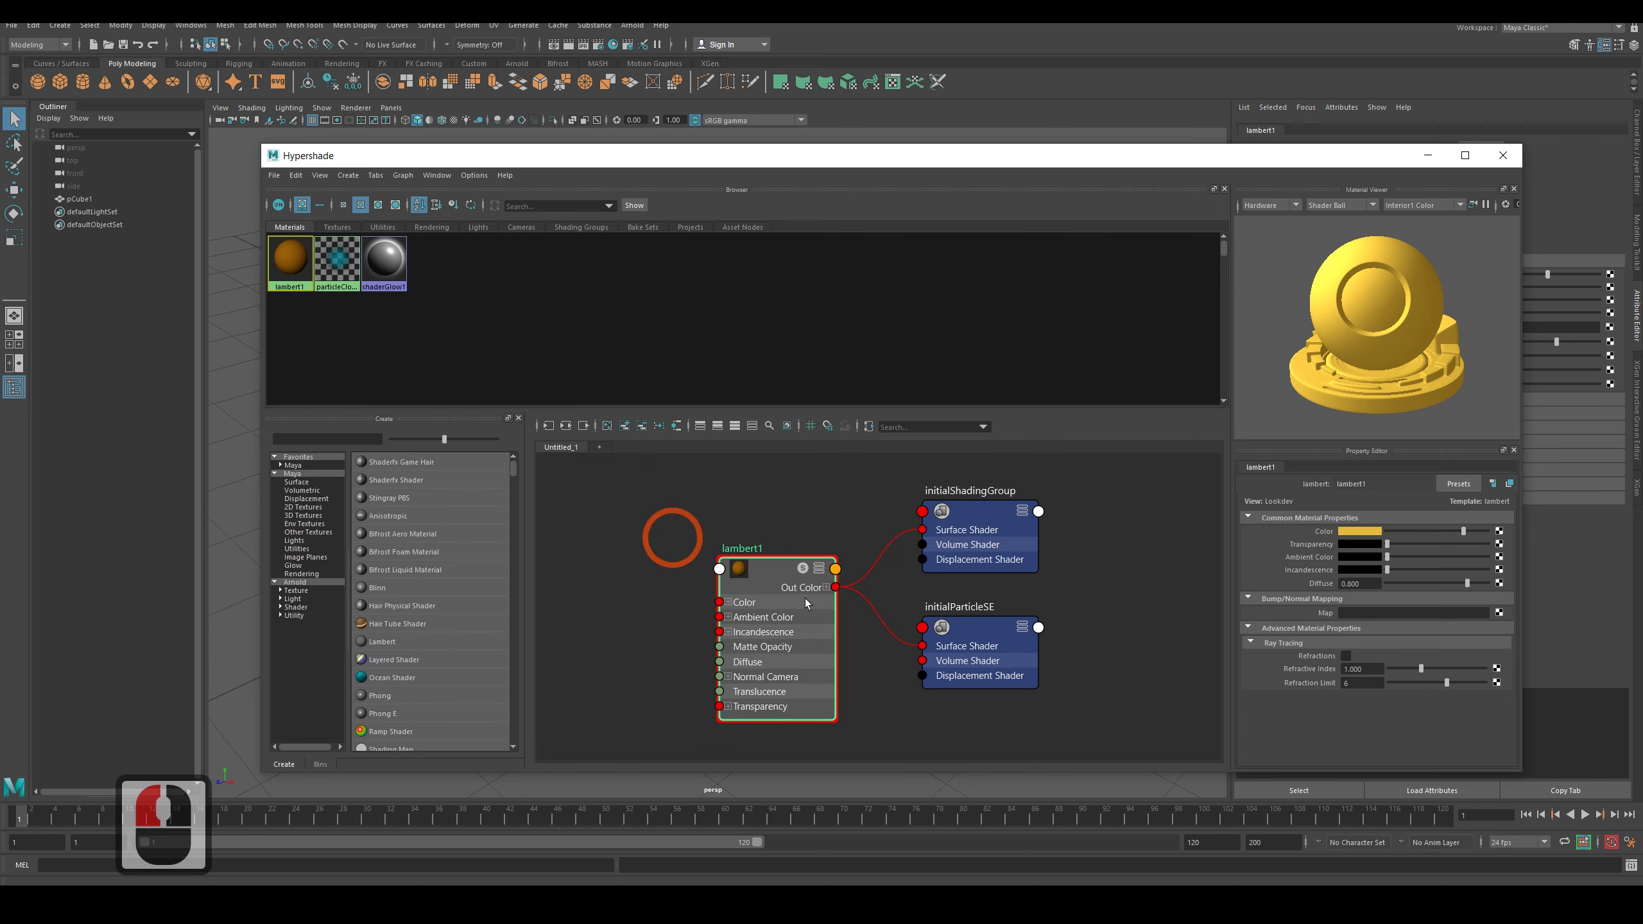
left_click(763, 580)
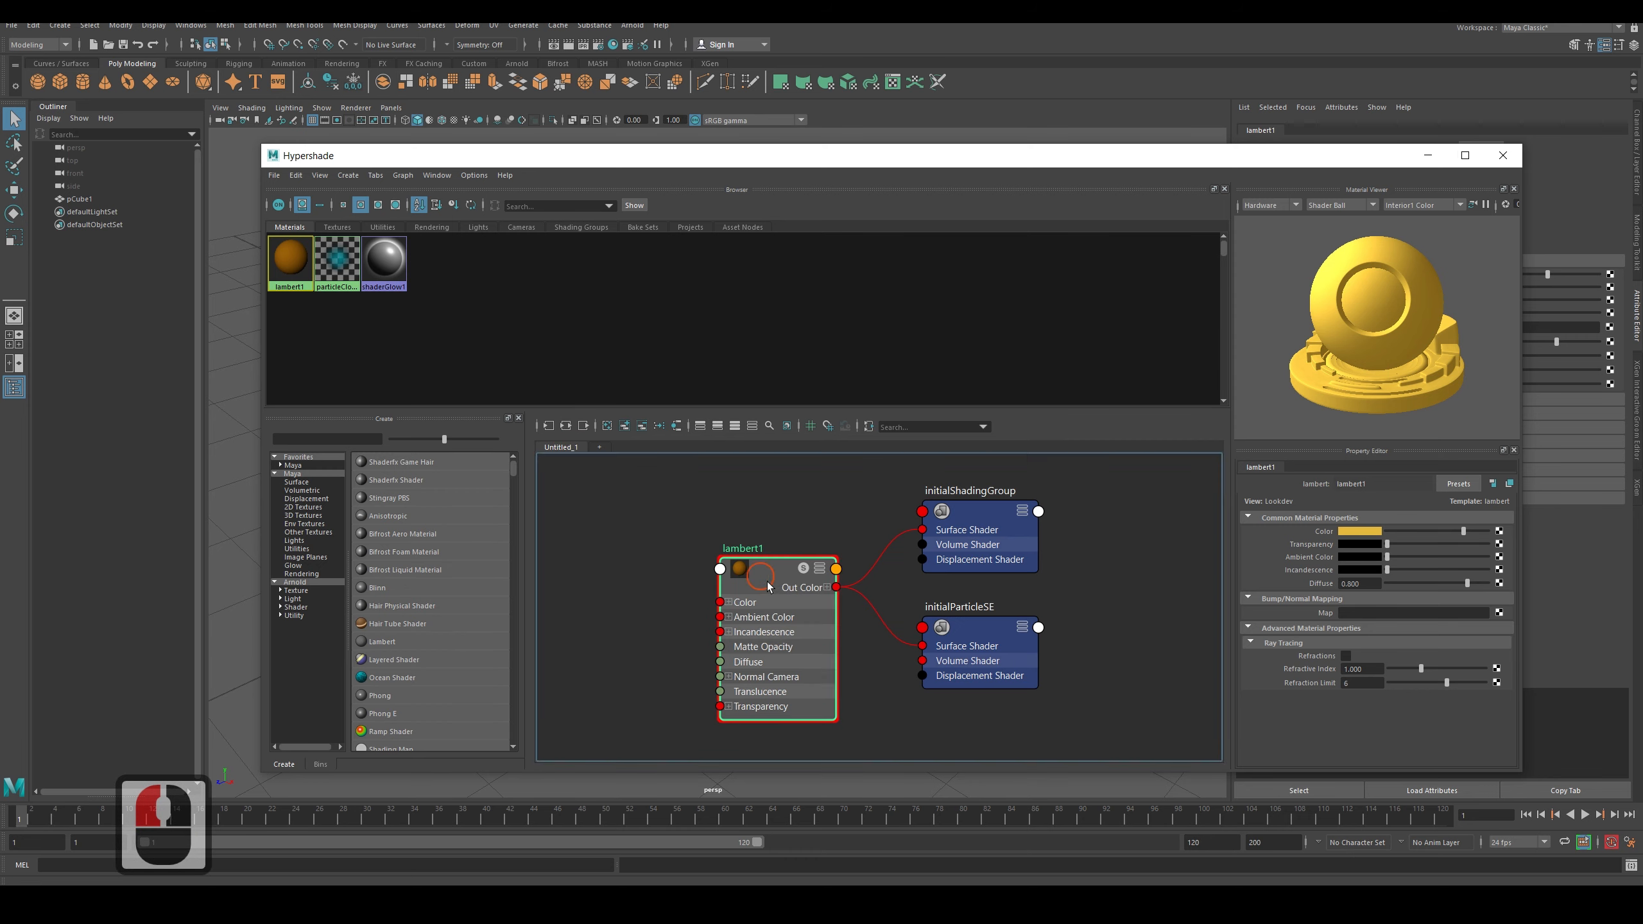
left_click(549, 427)
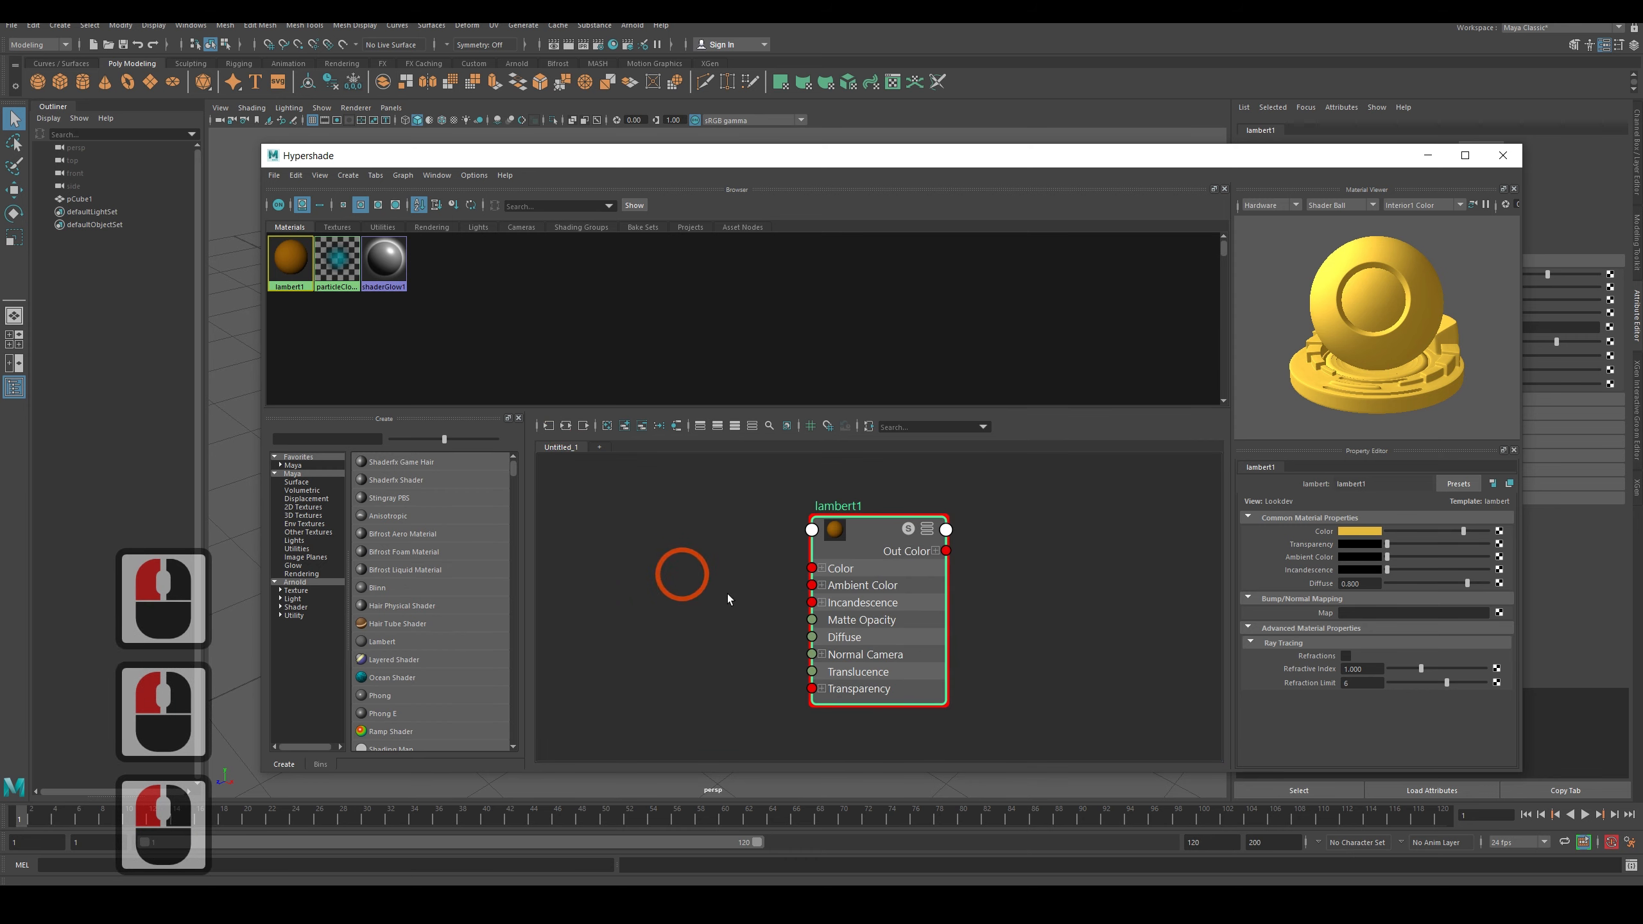
left_click(583, 426)
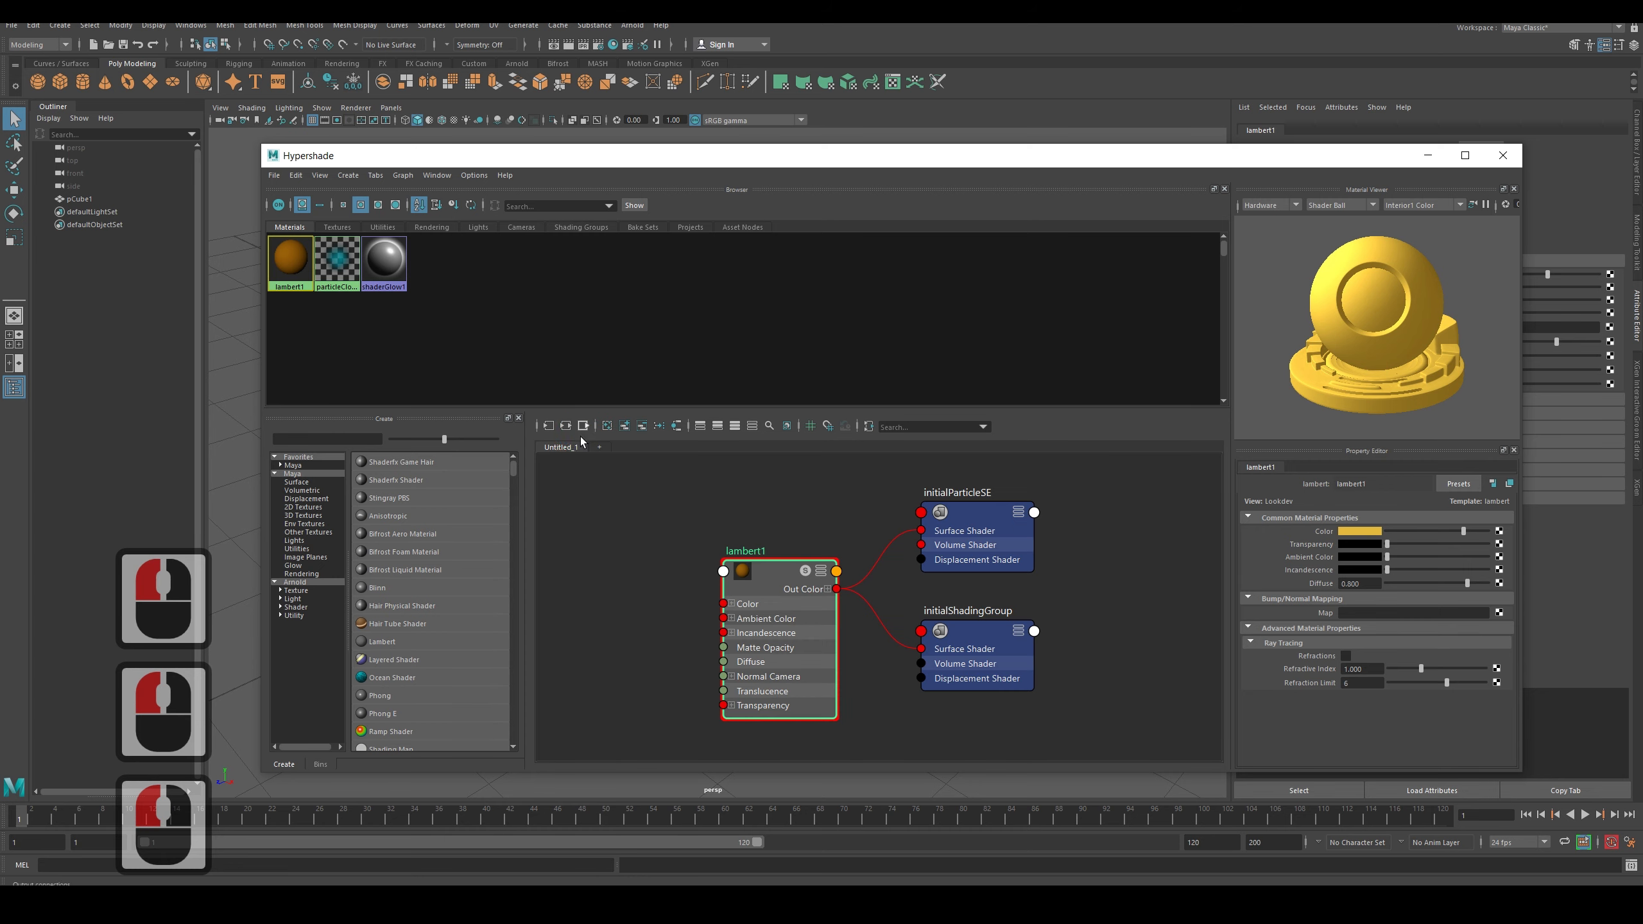
left_click(566, 426)
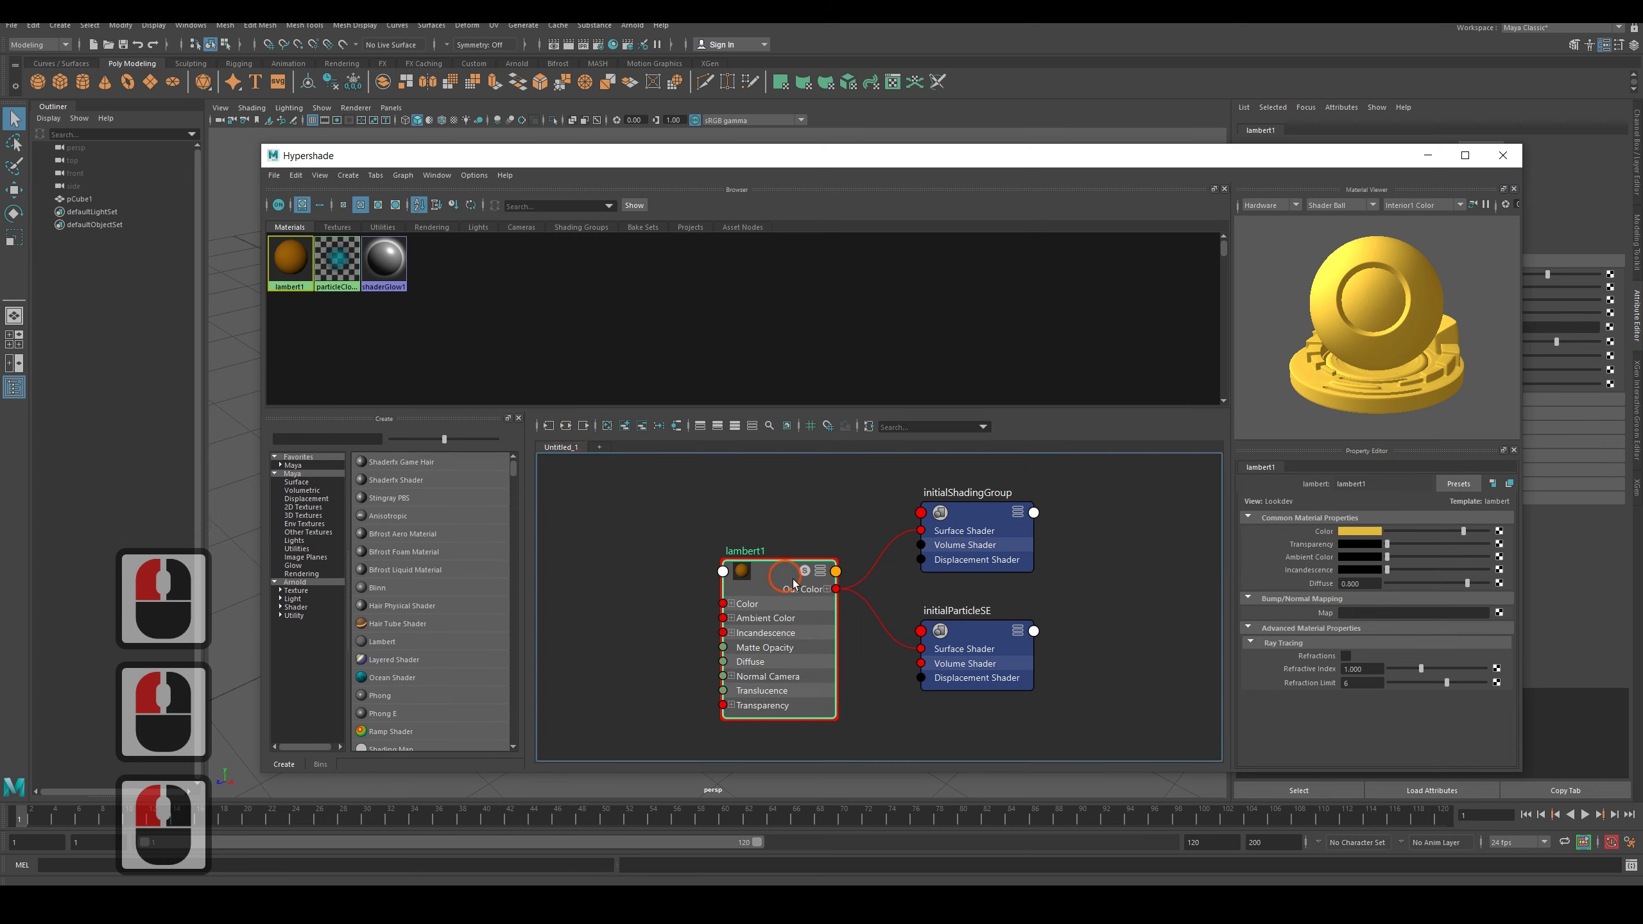
left_click_drag(758, 566, 779, 527)
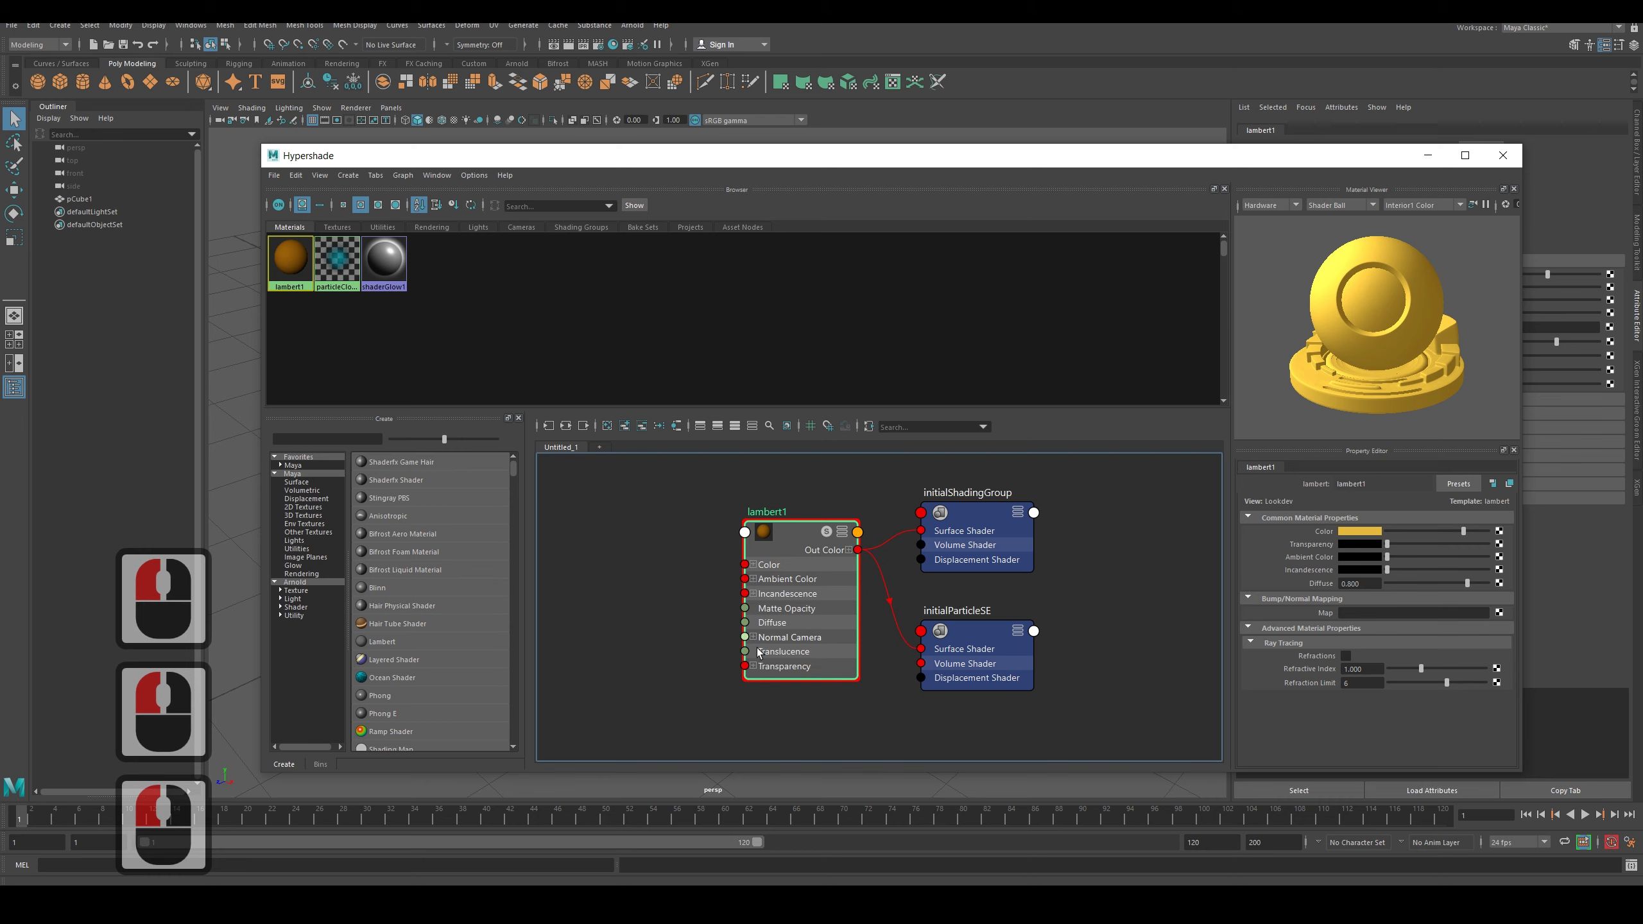
Map a Checker texture to the Color attribute of lambert1.
right_click(639, 541)
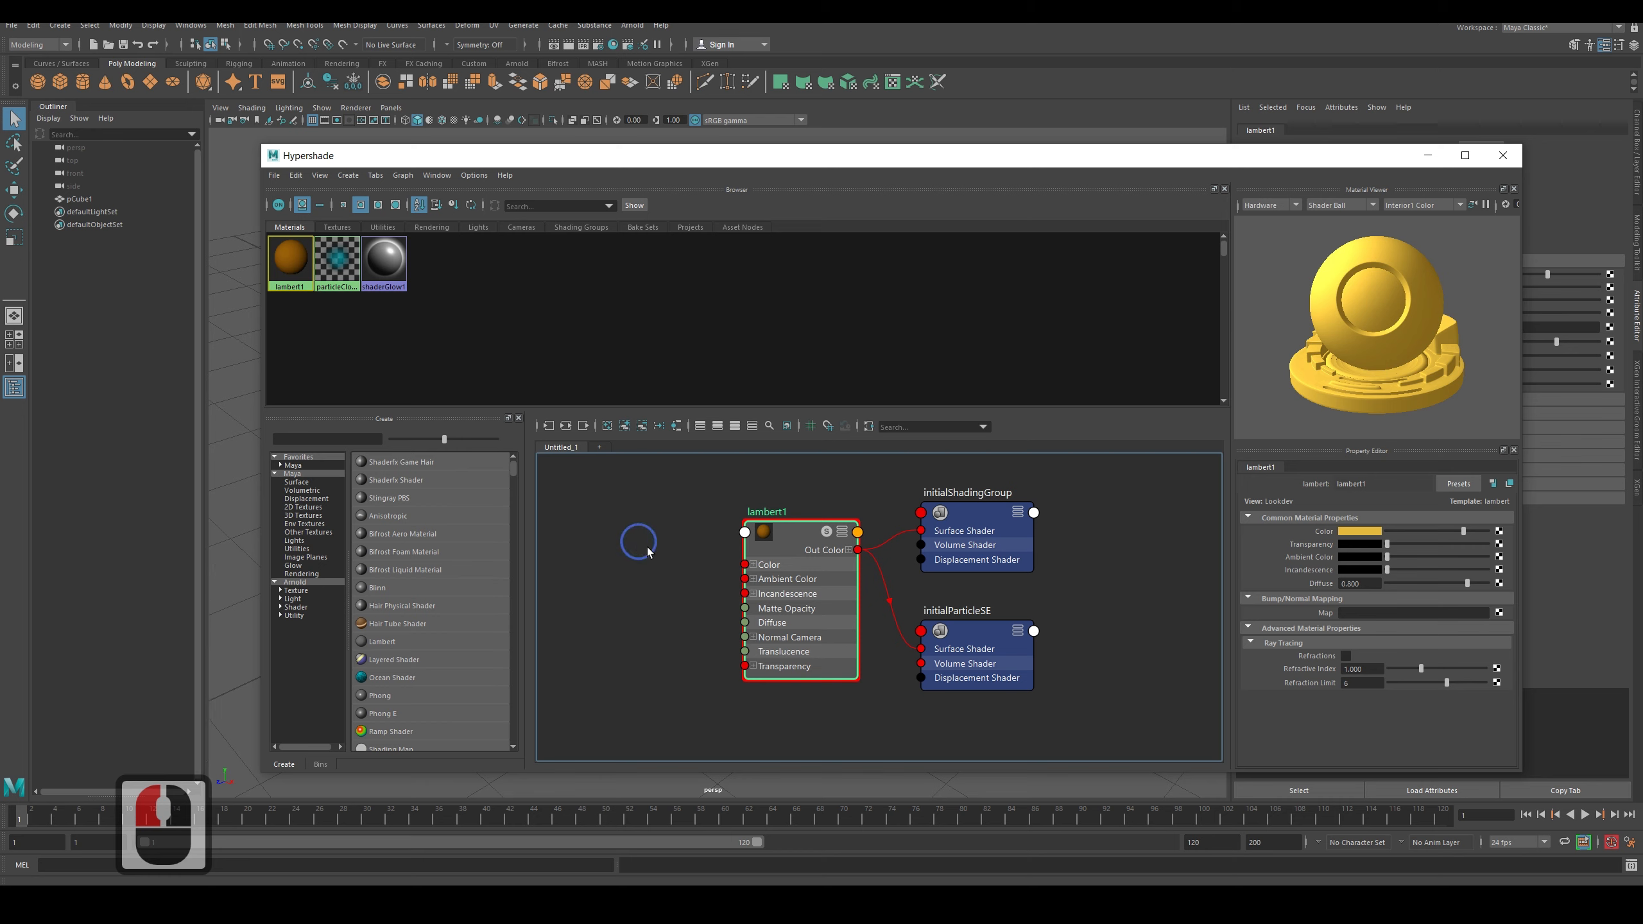
left_click(1499, 532)
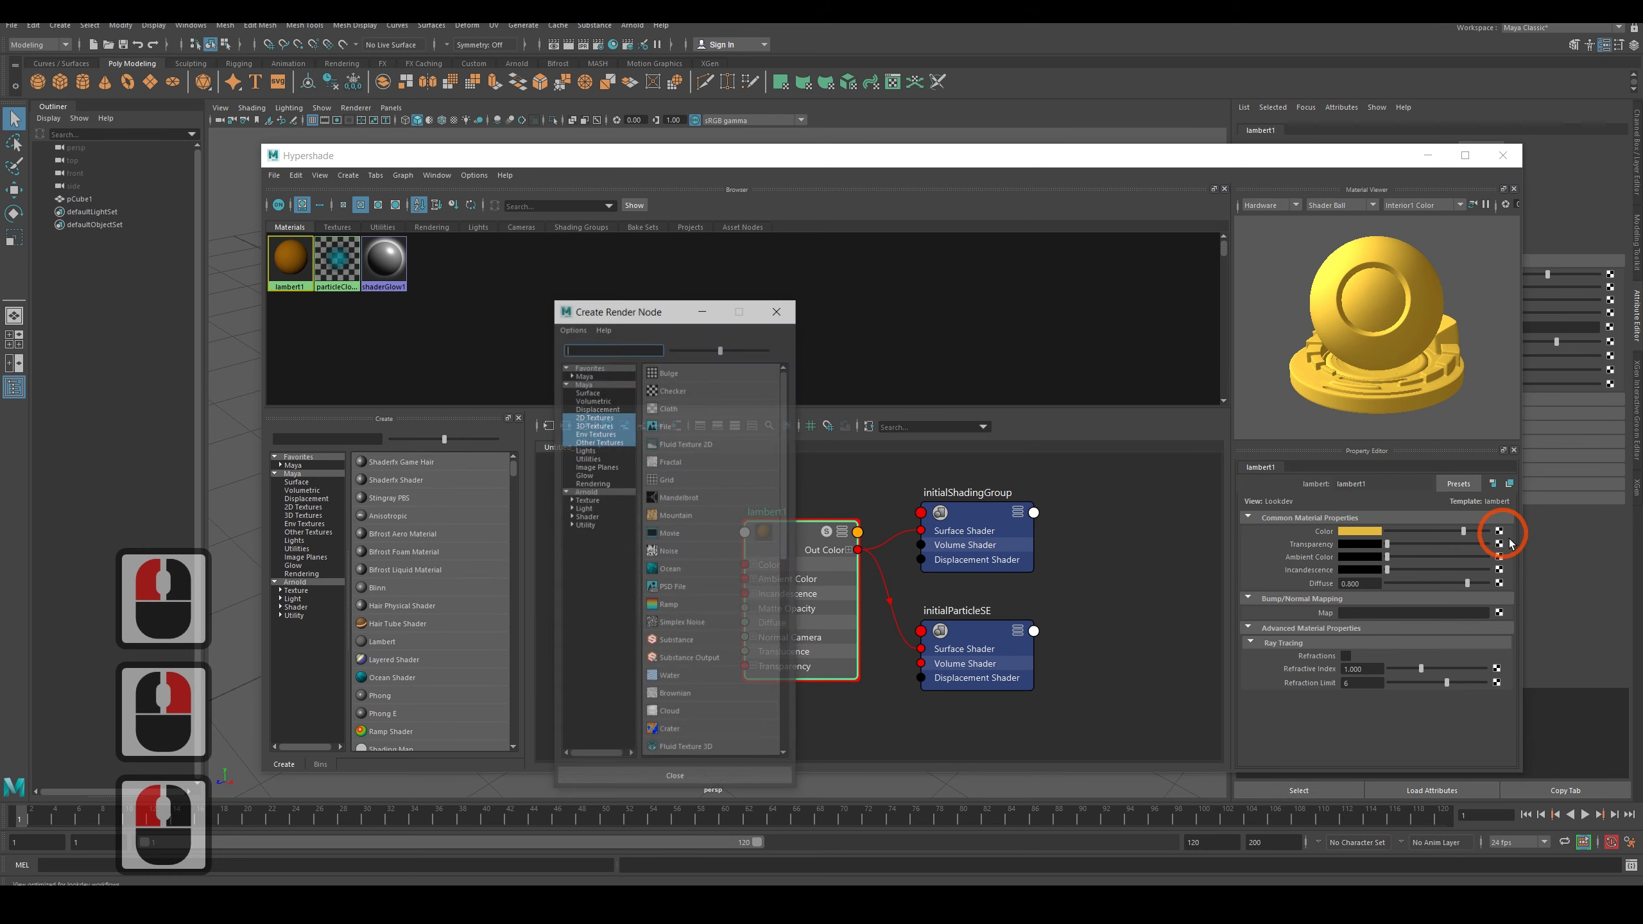
left_click(670, 389)
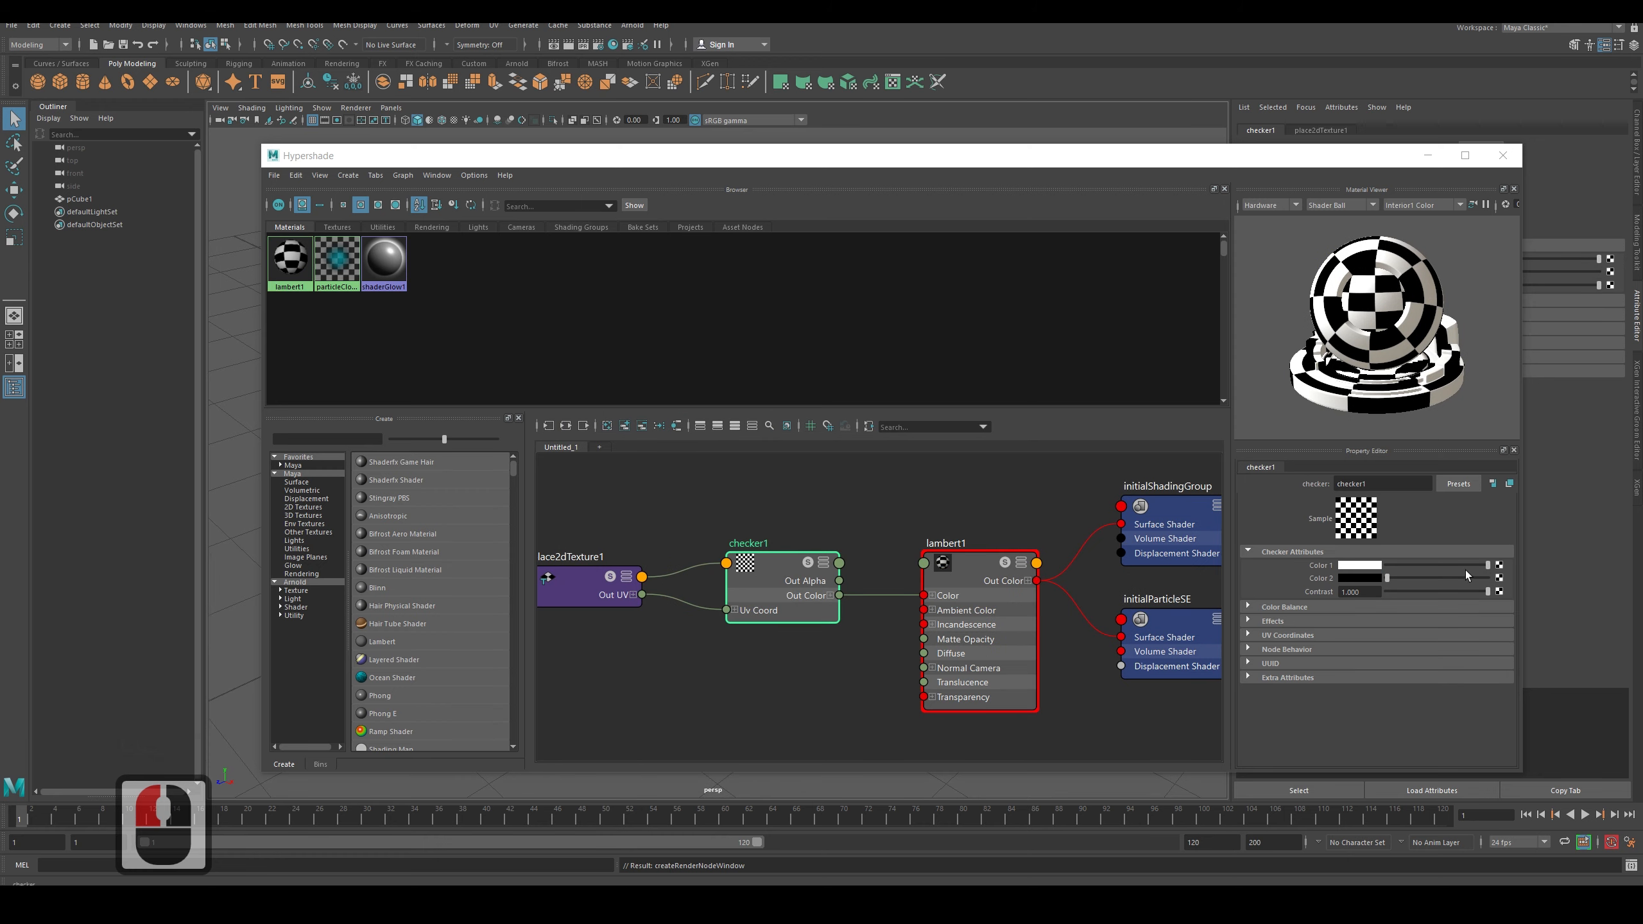
Darken the checker texture's Color 1 to light grey and lighten its Default Color in the color balance settings.
left_click(1449, 565)
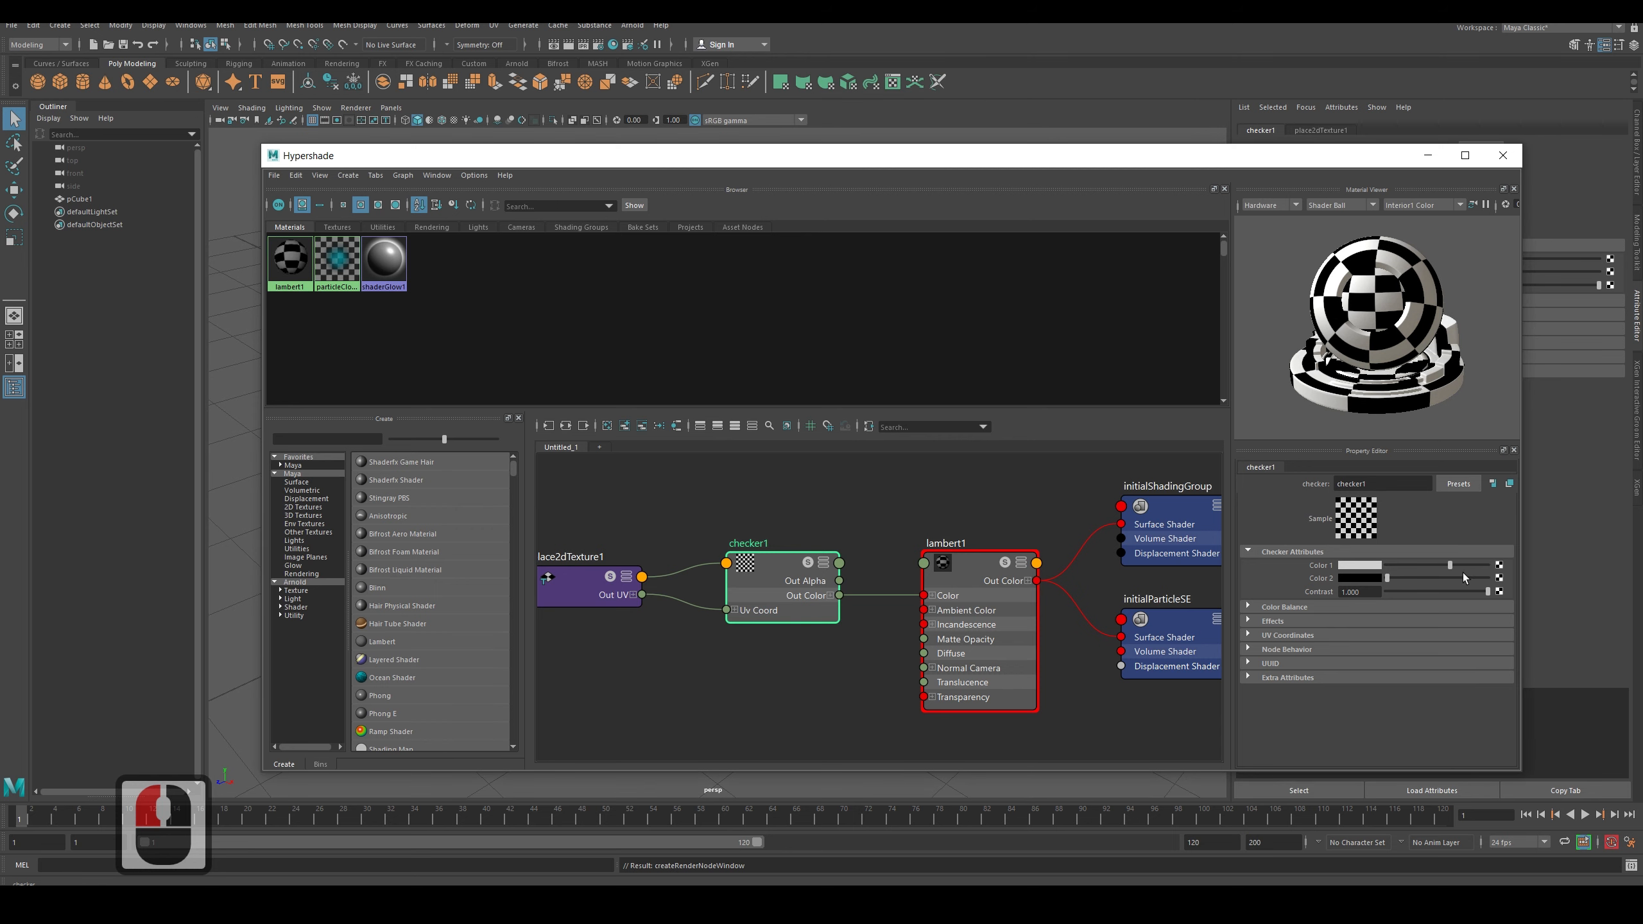
left_click(1470, 565)
left_click(1452, 565)
left_click(1446, 565)
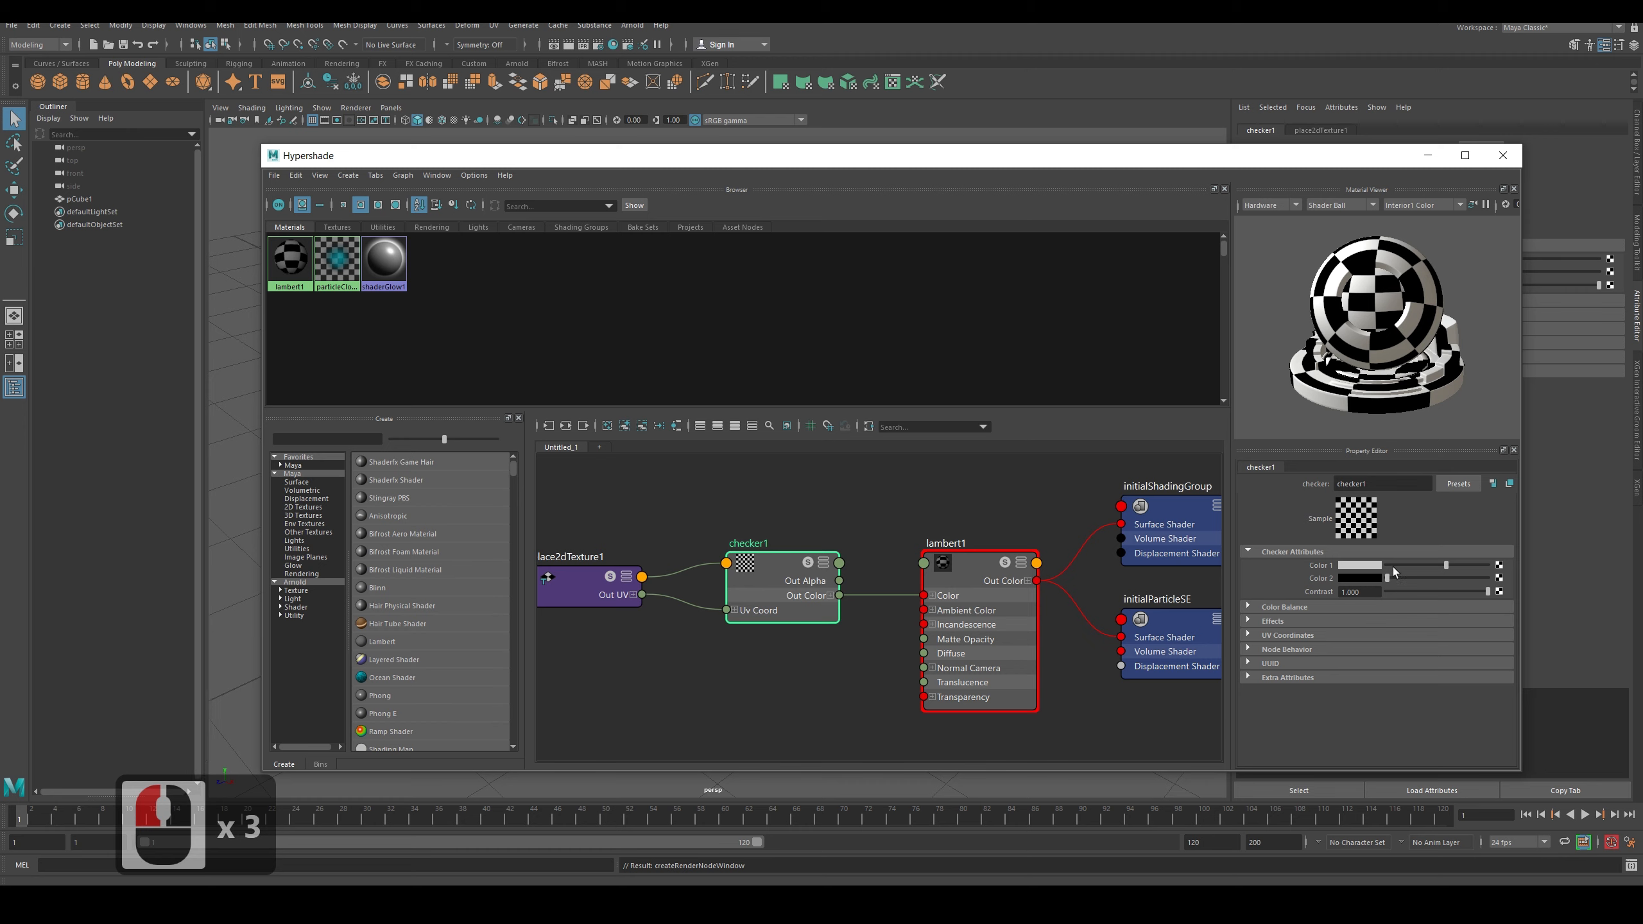
left_click(1249, 607)
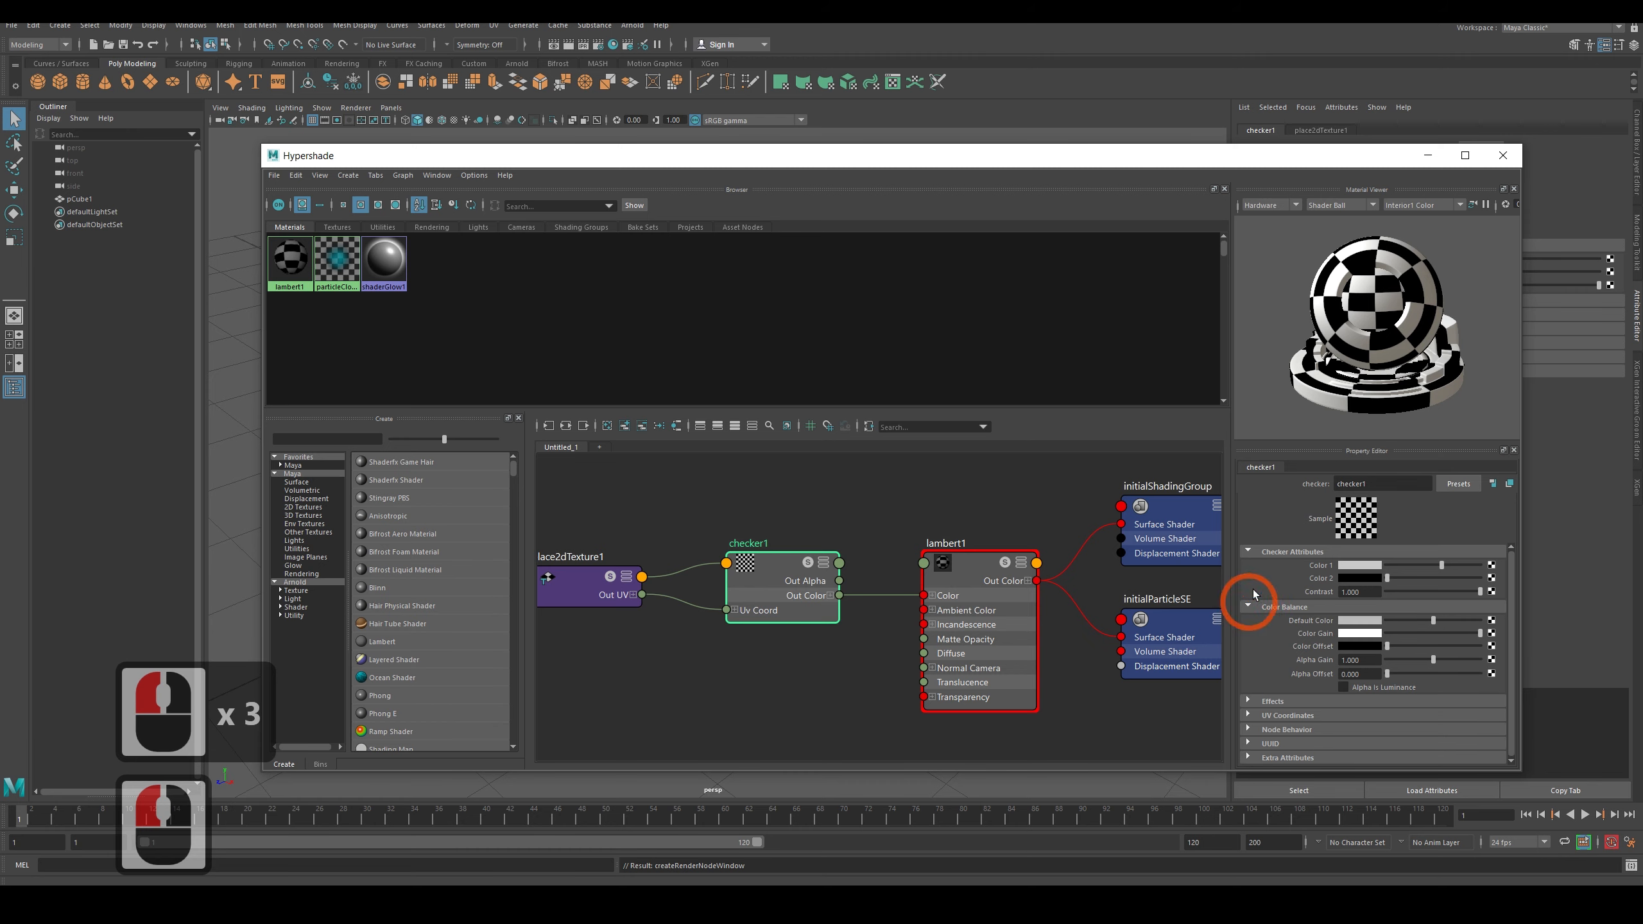
left_click(1445, 621)
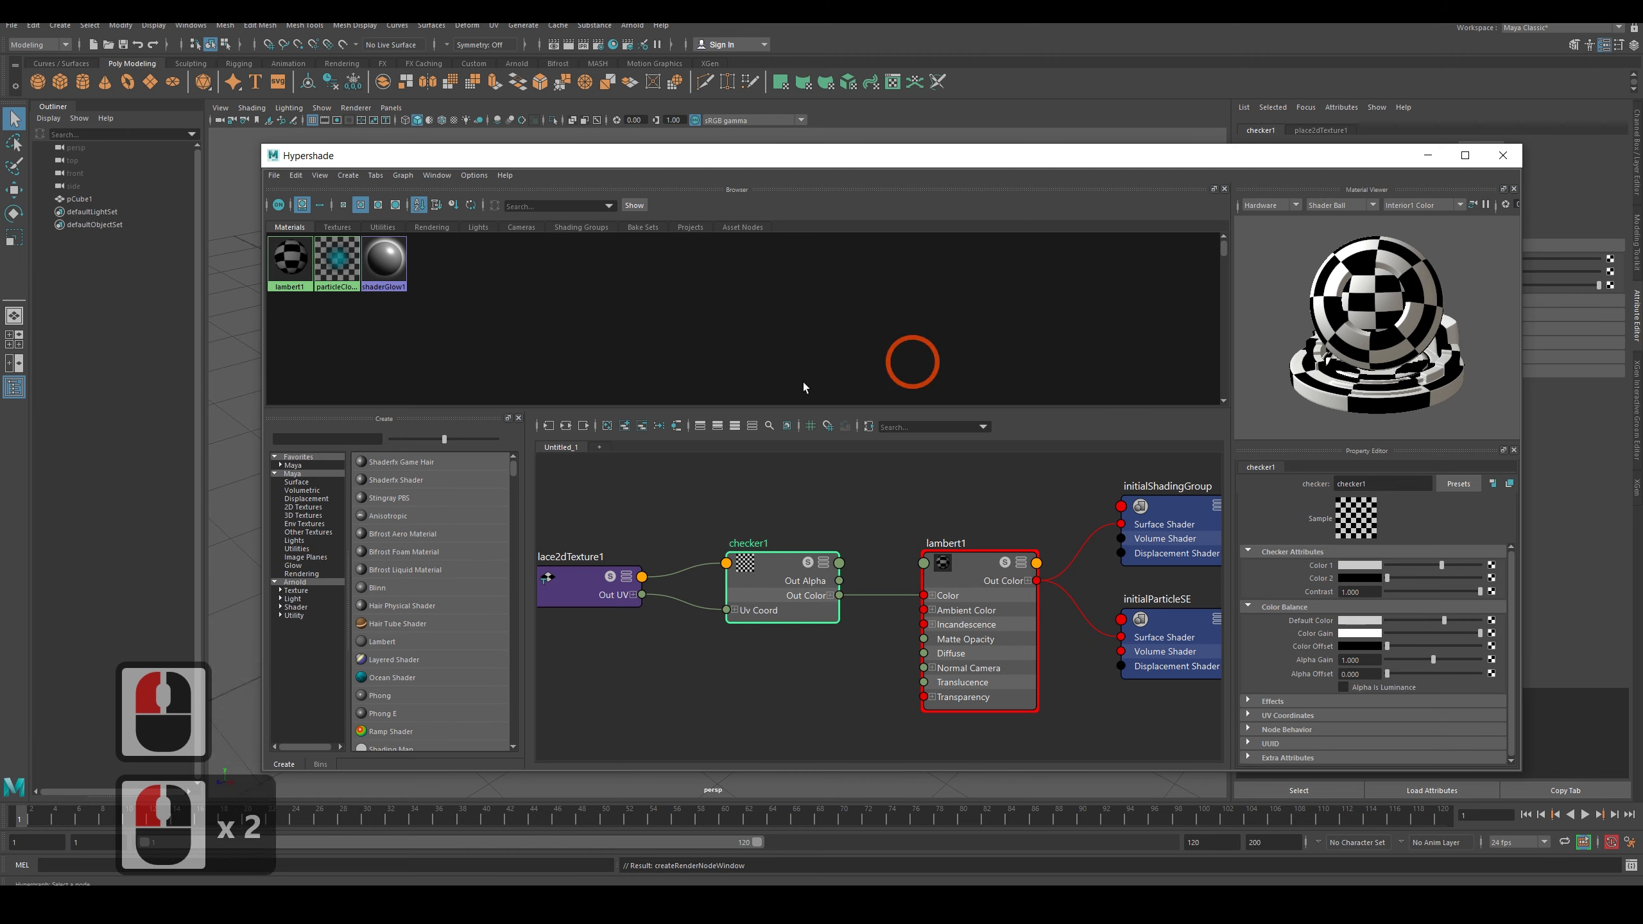
Review the properties of lambert1, place2dTexture1 and checker1, spacing out the two texture nodes in the graph.
middle_click_drag(906, 514, 792, 517)
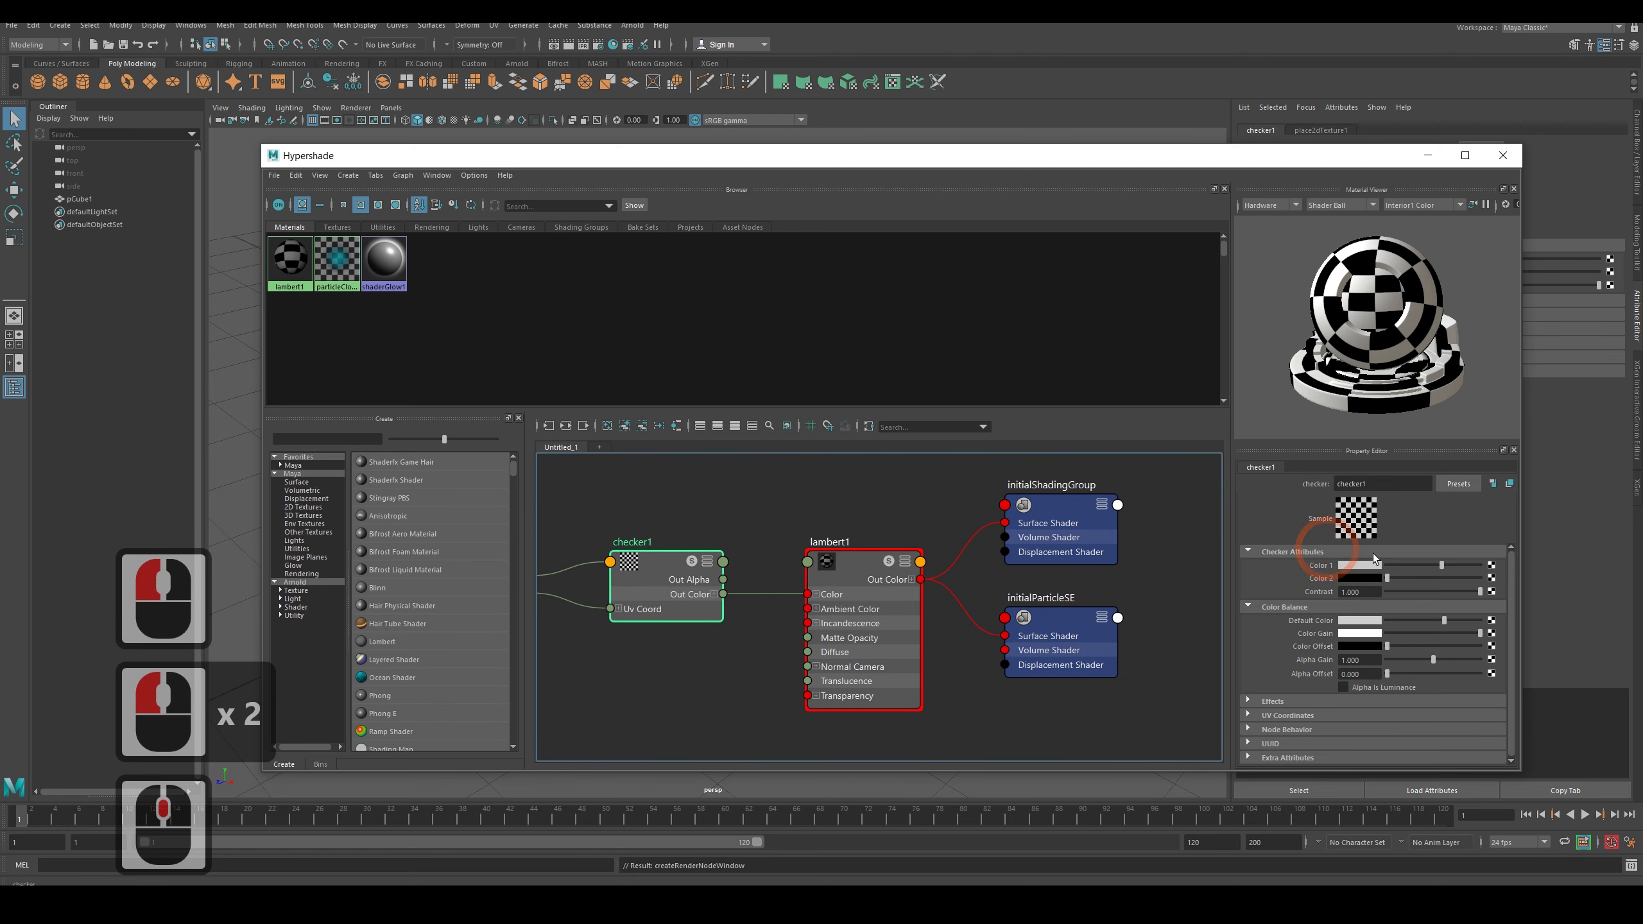
double_click(882, 581)
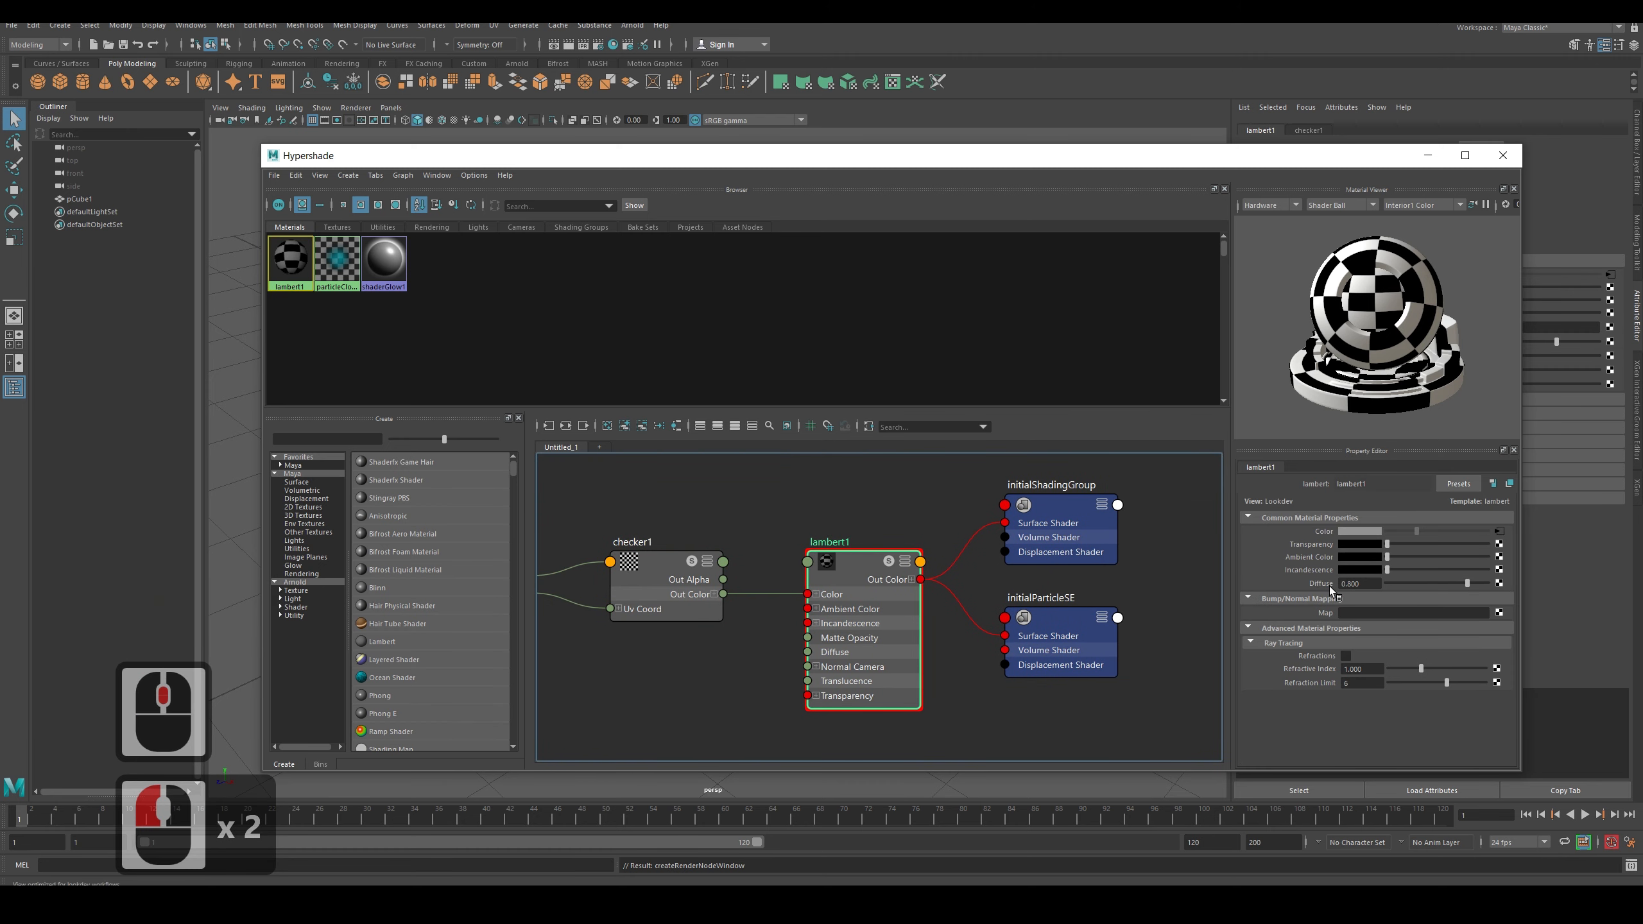
left_click_drag(1045, 159, 1039, 89)
middle_click_drag(777, 477, 880, 477)
left_click(598, 476)
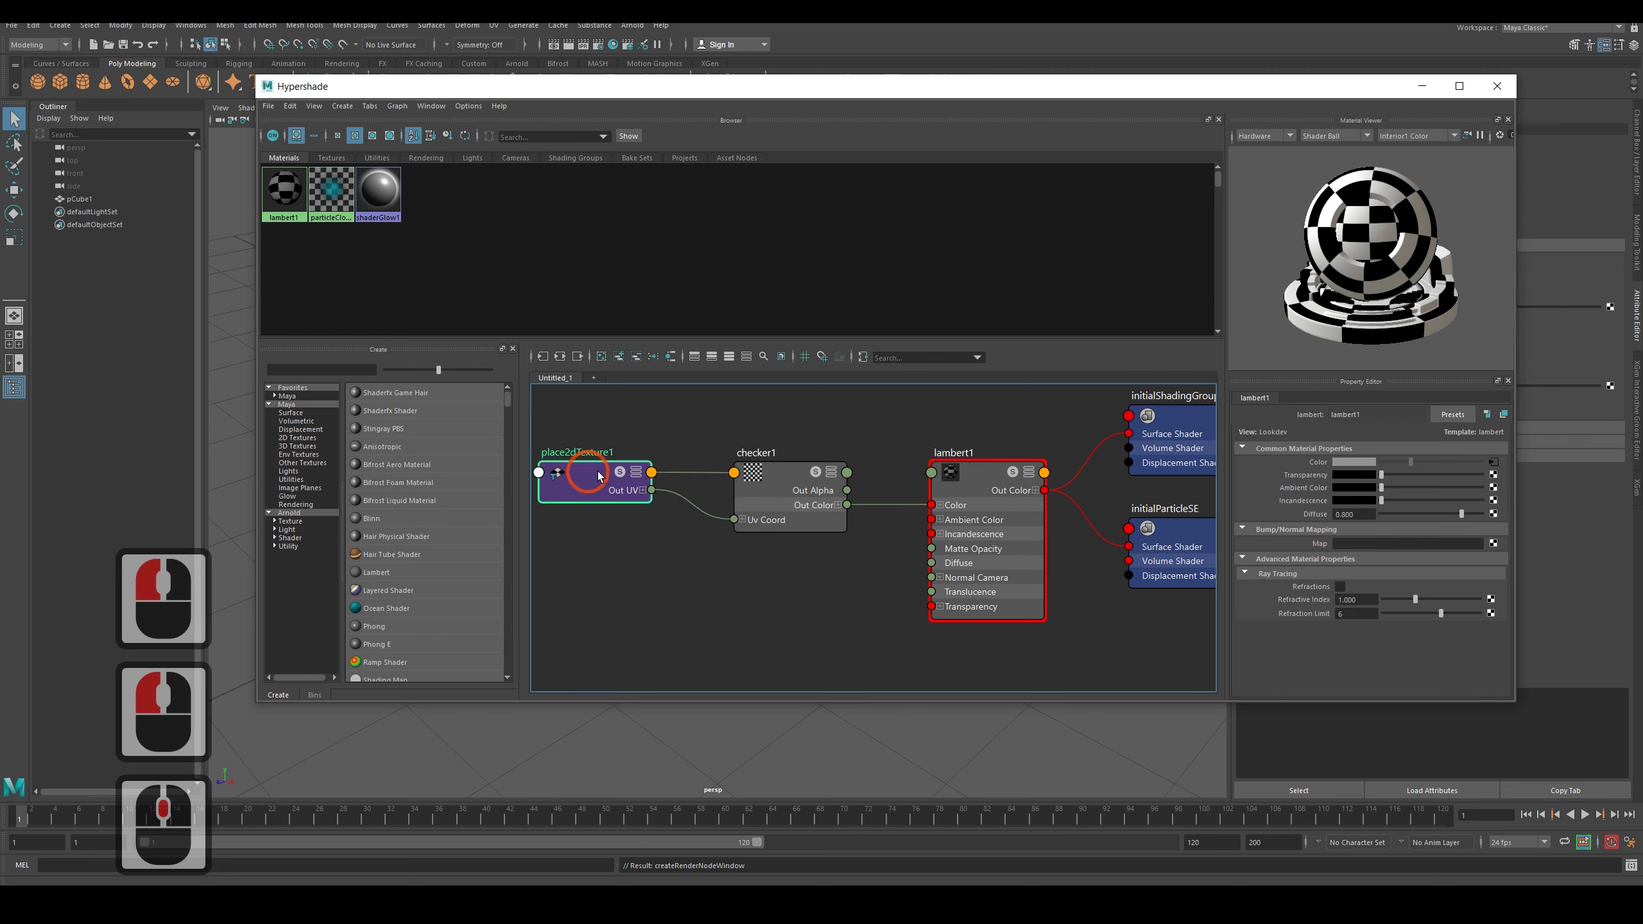
left_click_drag(598, 472, 591, 508)
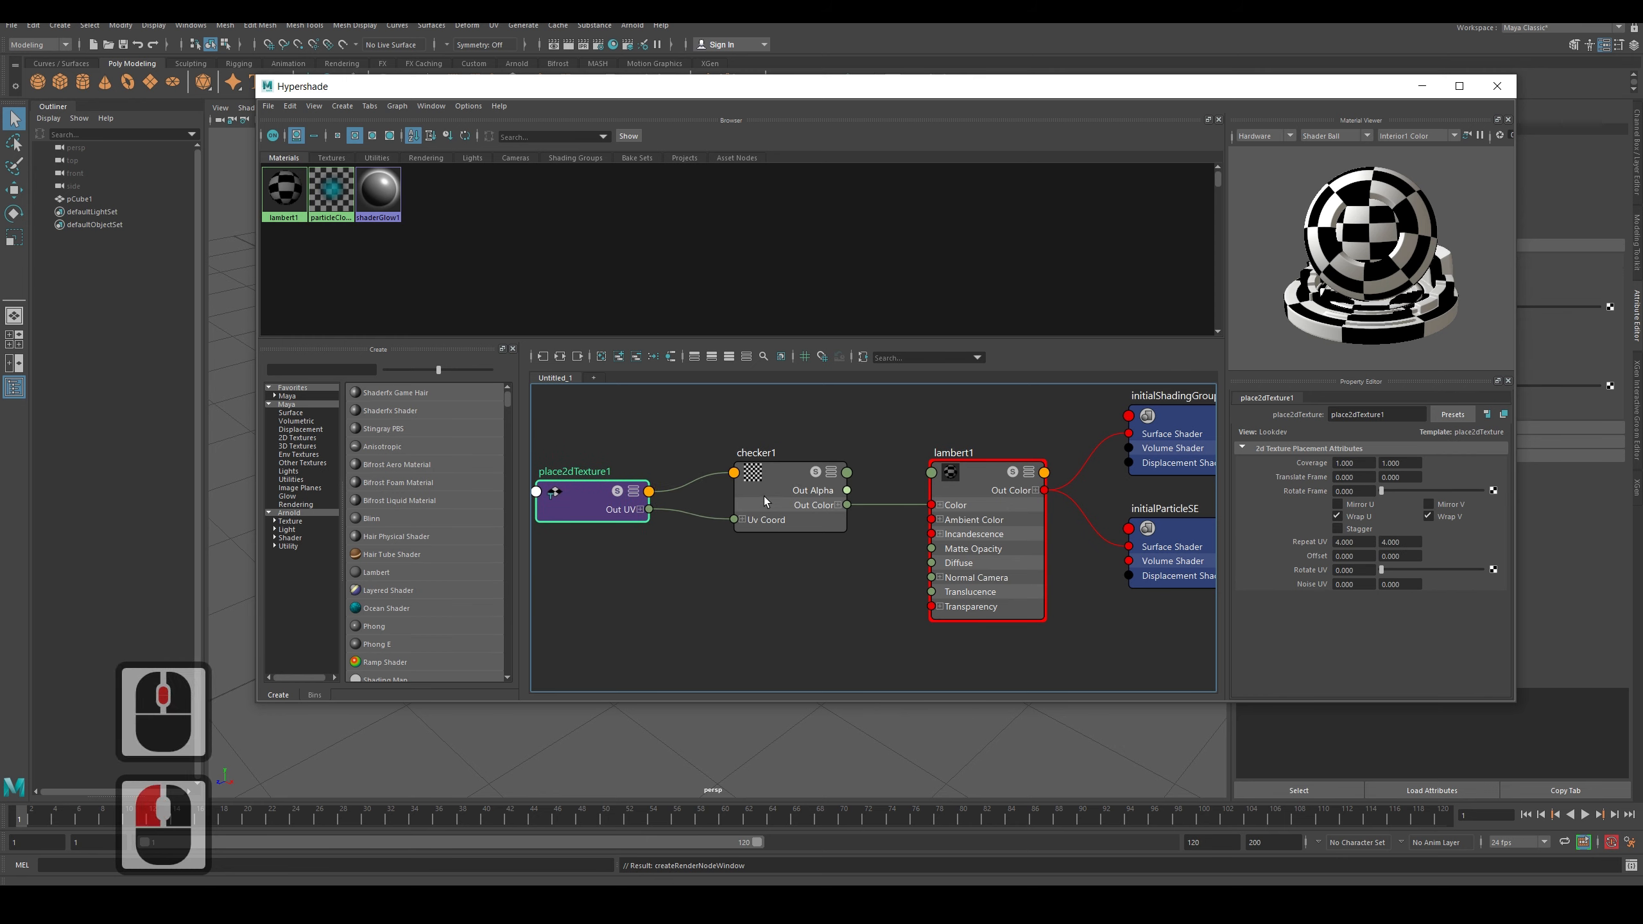
mouse_move(766, 502)
left_mouse_down()
mouse_move(752, 479)
mouse_move(745, 497)
mouse_move(773, 476)
left_mouse_up()
left_click(1430, 459)
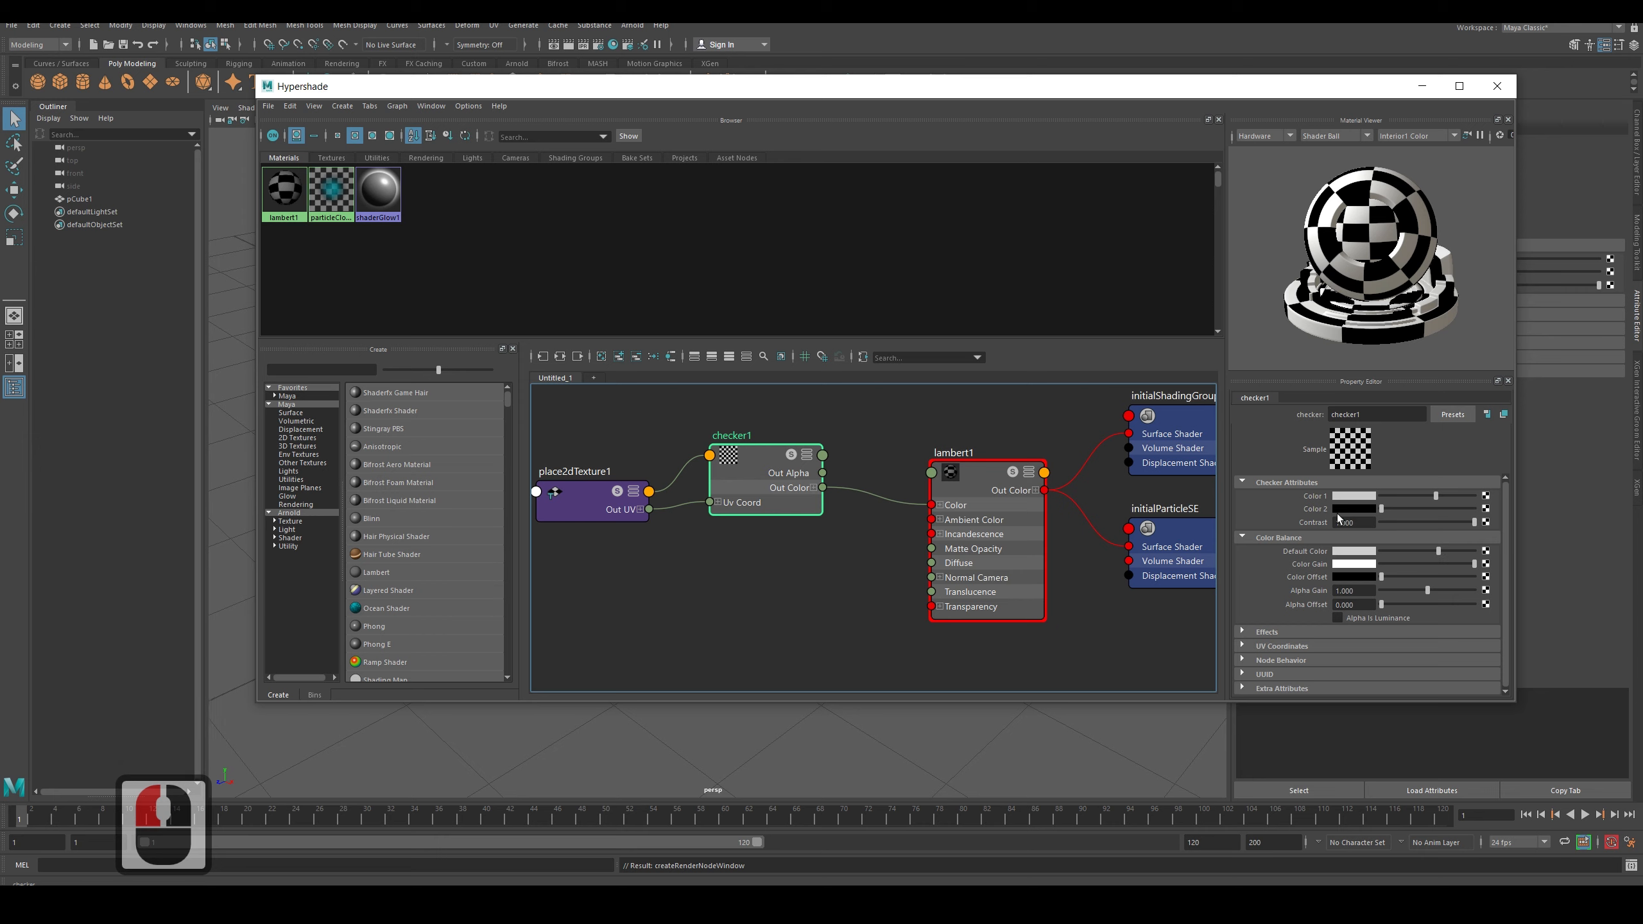
Examine lambert1's properties and follow its connections from the checker texture to the two shading groups.
scroll(1030, 511, "up", 3)
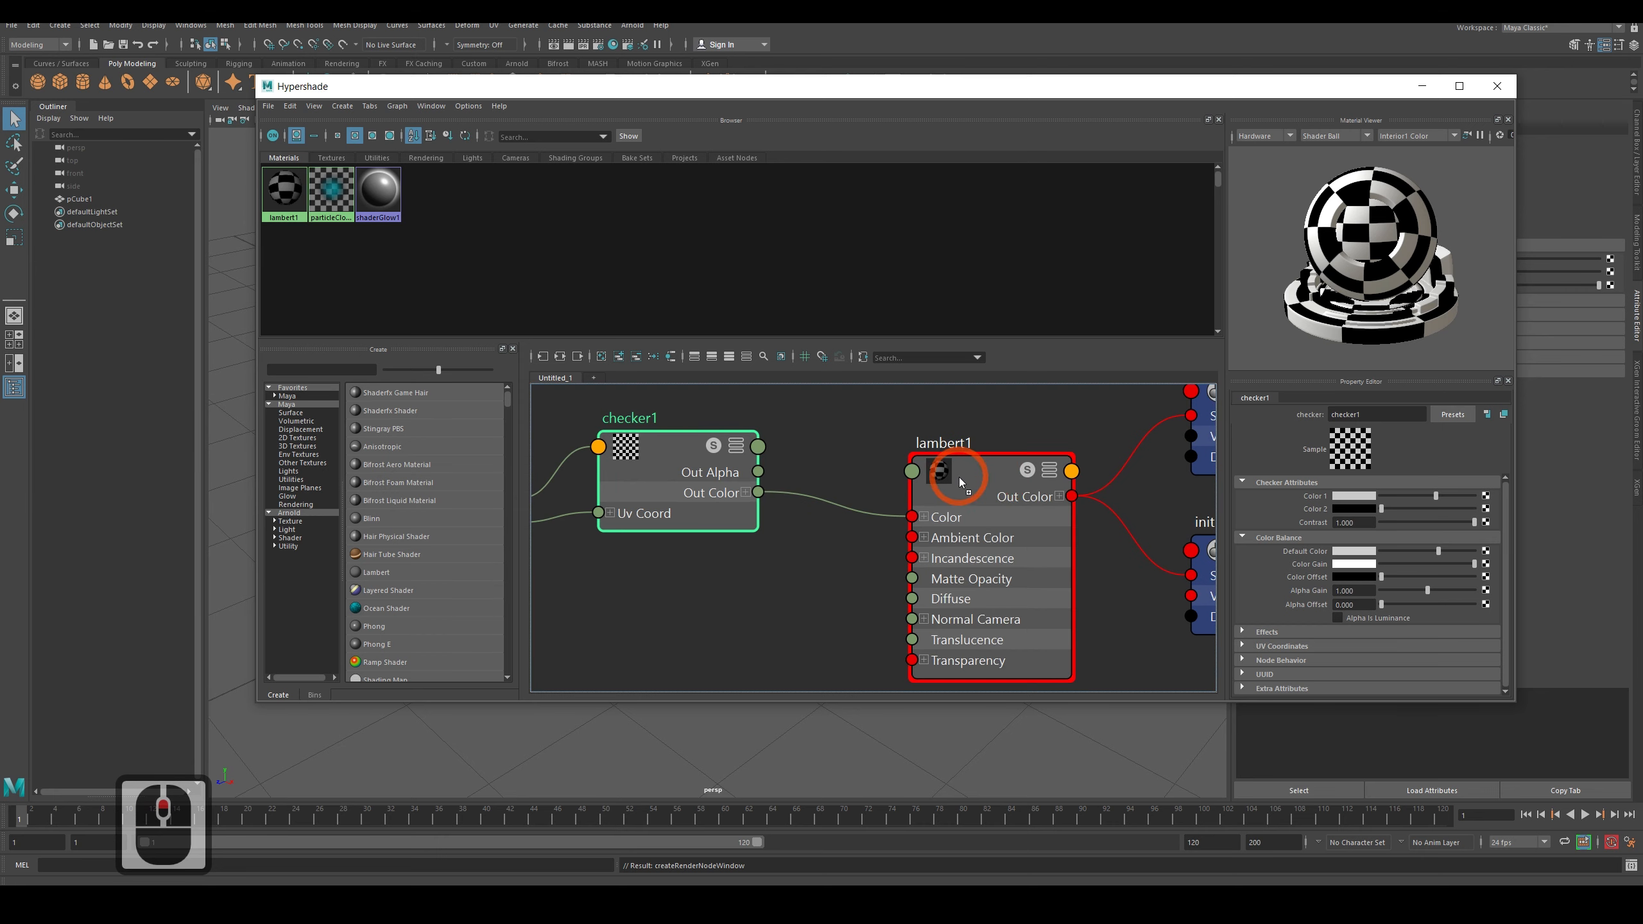
left_click(980, 470)
left_click_drag(925, 525, 915, 507)
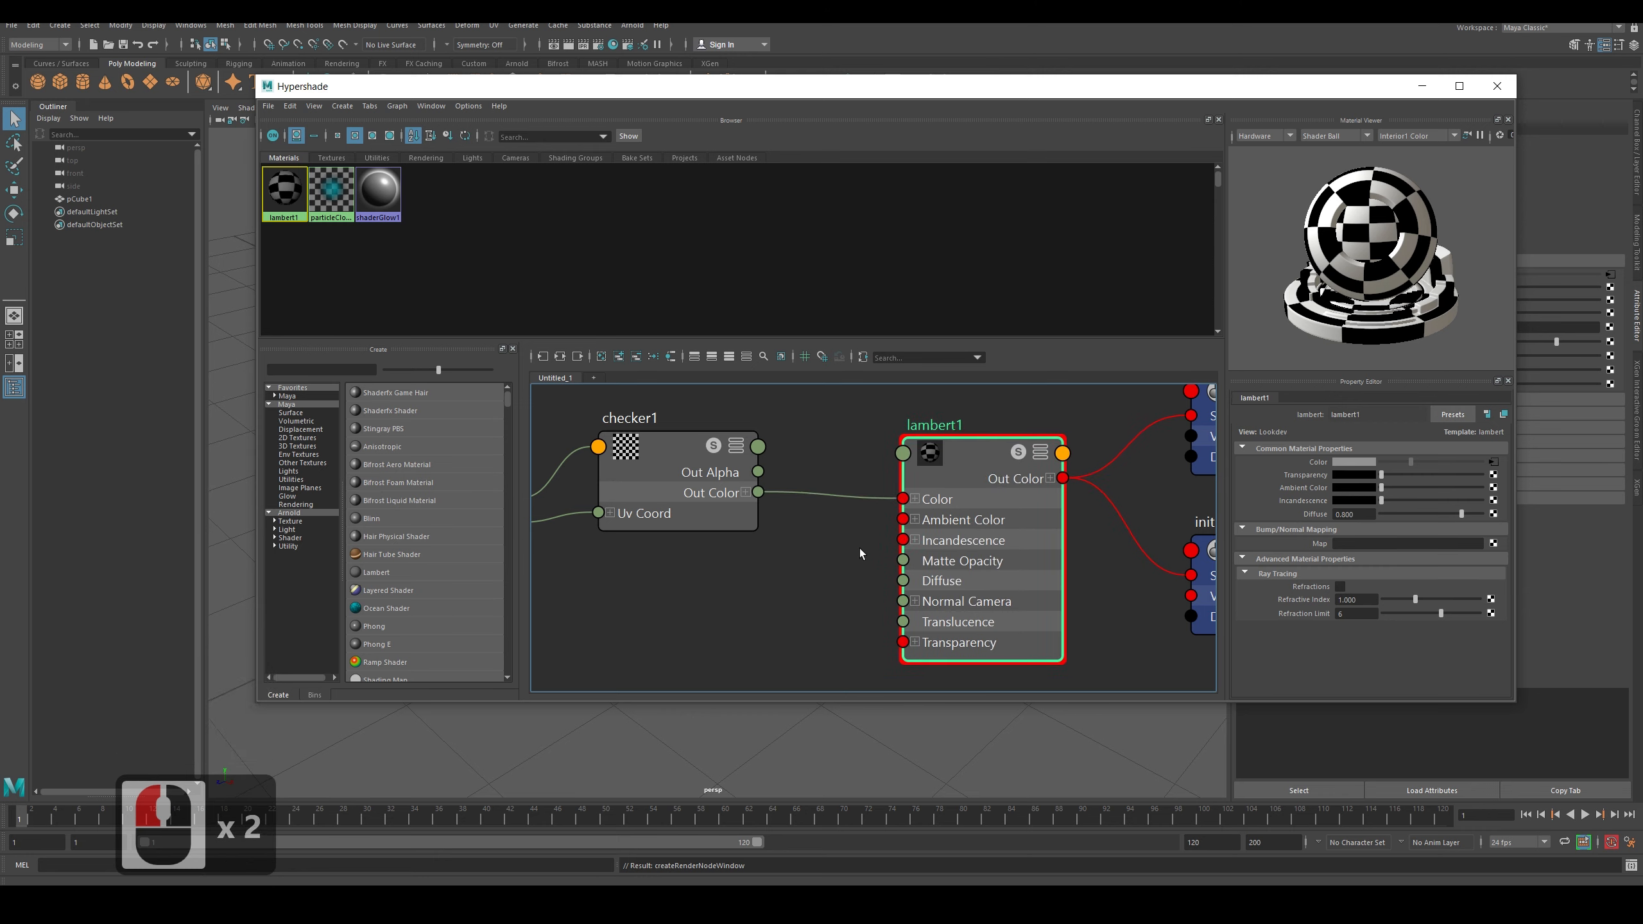
scroll(860, 547, "down", 3)
scroll(861, 547, "up", 2)
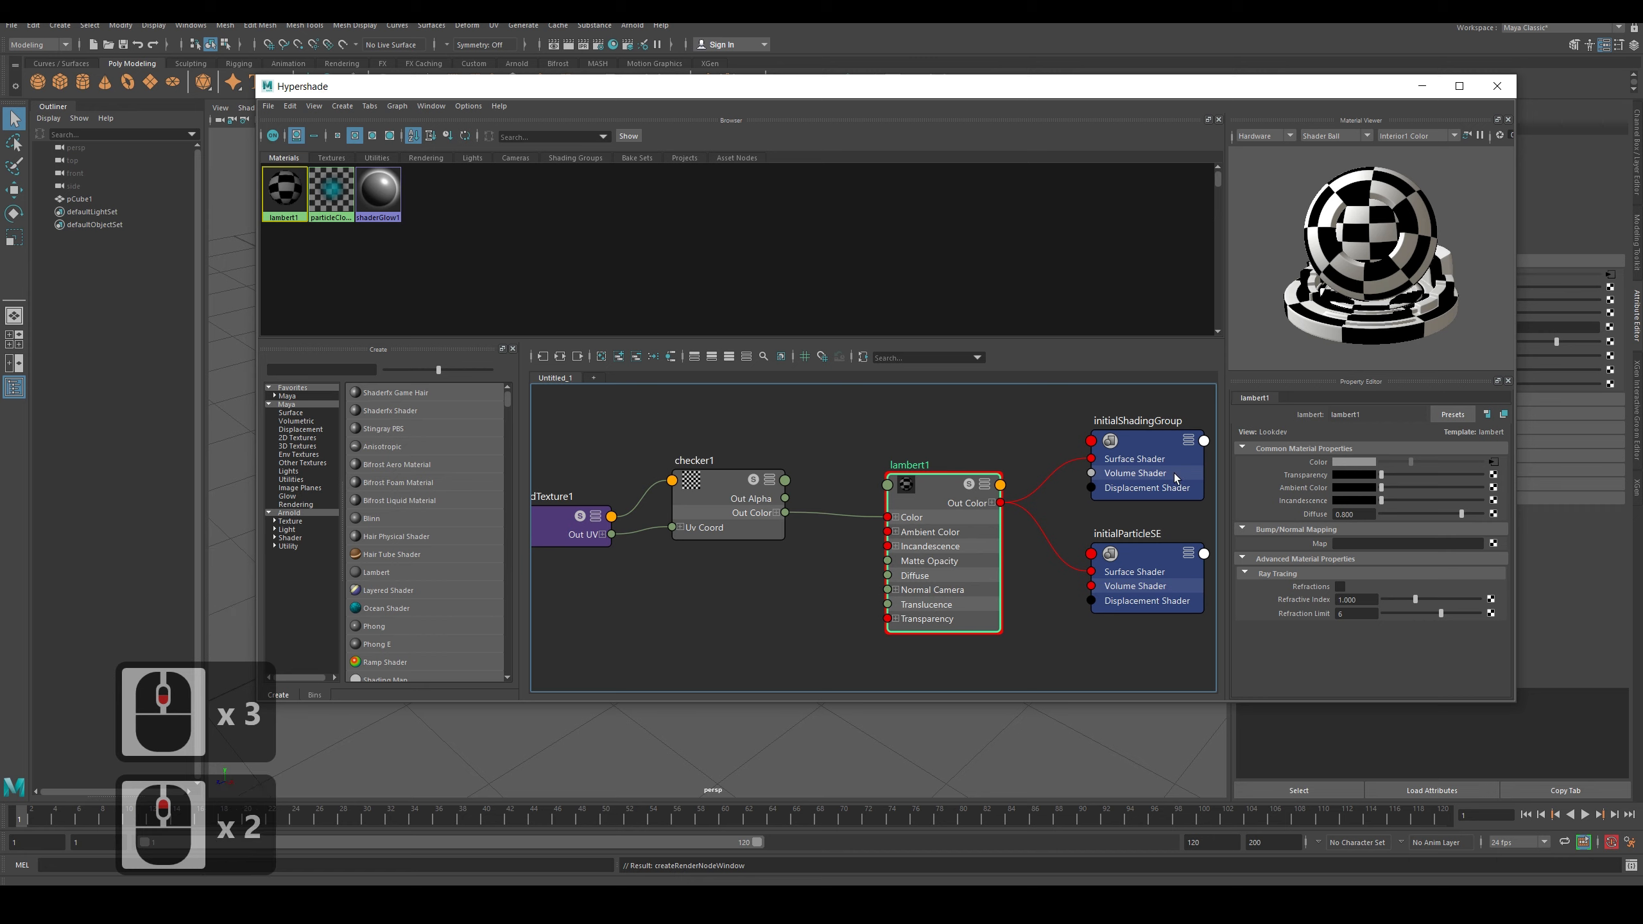
middle_click_drag(1087, 412, 1035, 413)
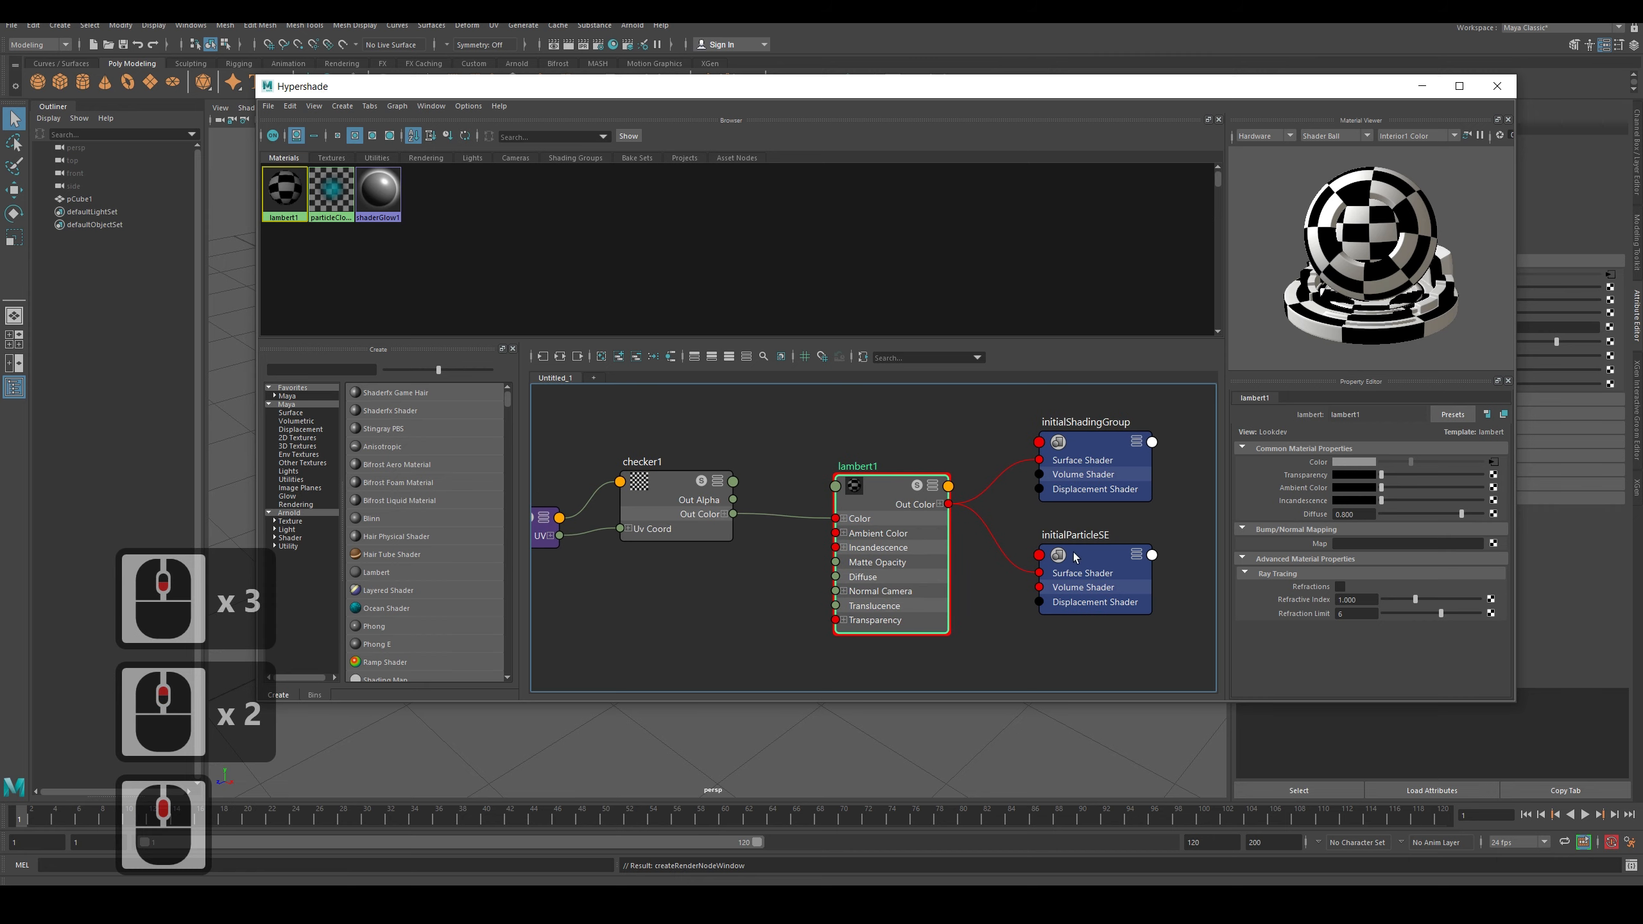
middle_click_drag(705, 583, 730, 572)
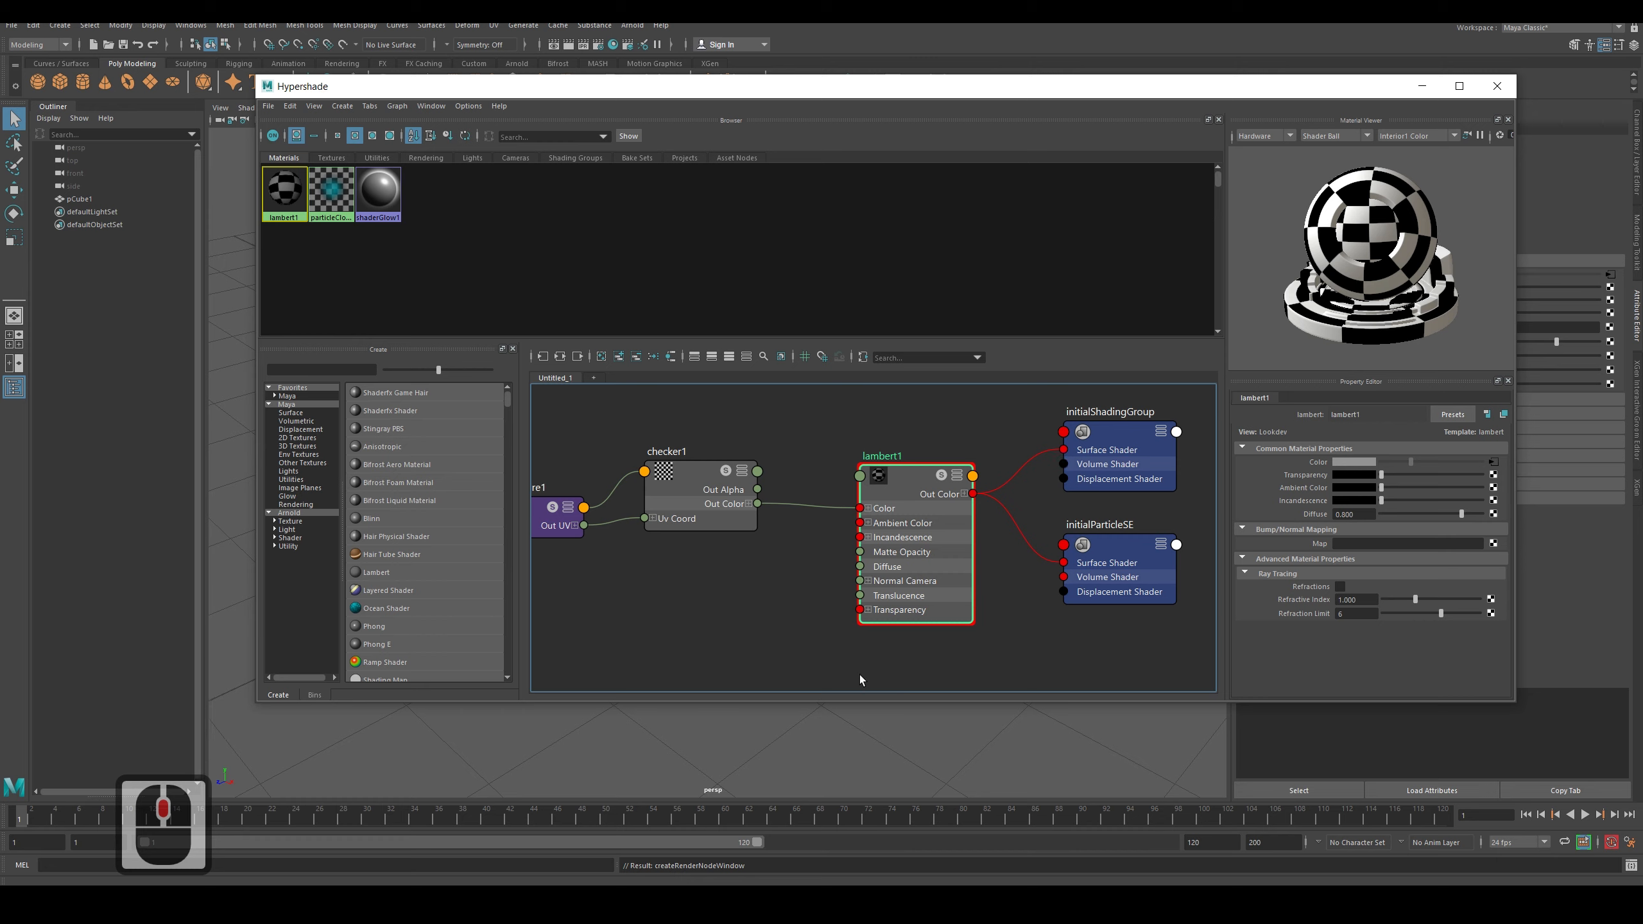
middle_click_drag(699, 594, 743, 605)
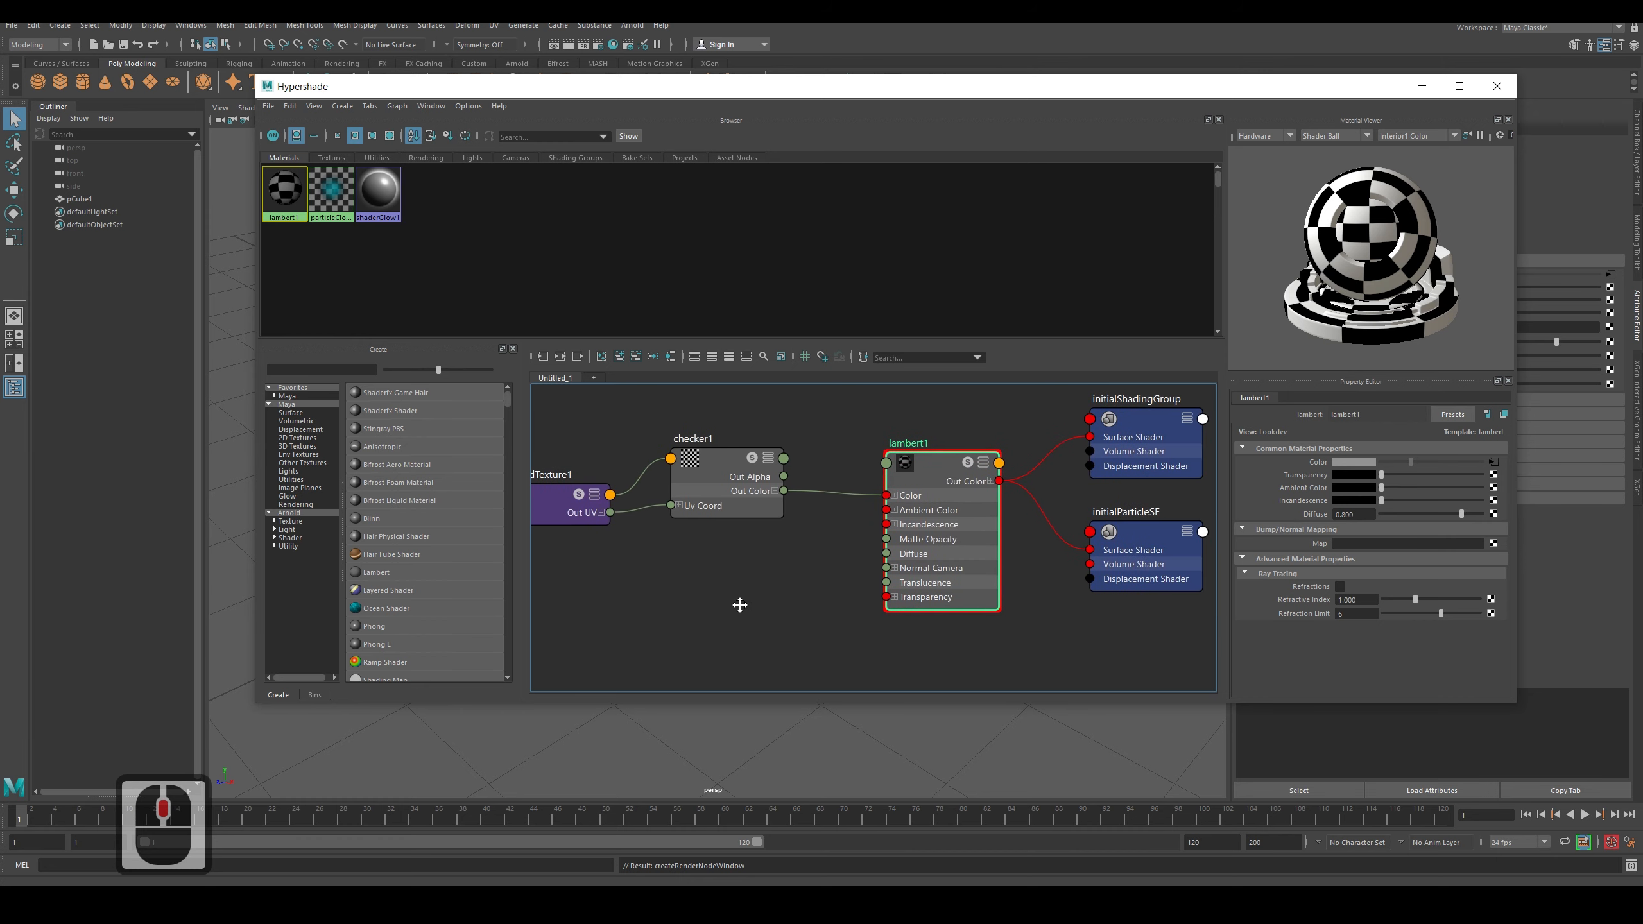
Try a U Coverage of 2 and then 10 on the place2dTexture1 node, and restore it to 1.
left_click(558, 497)
left_click(689, 534)
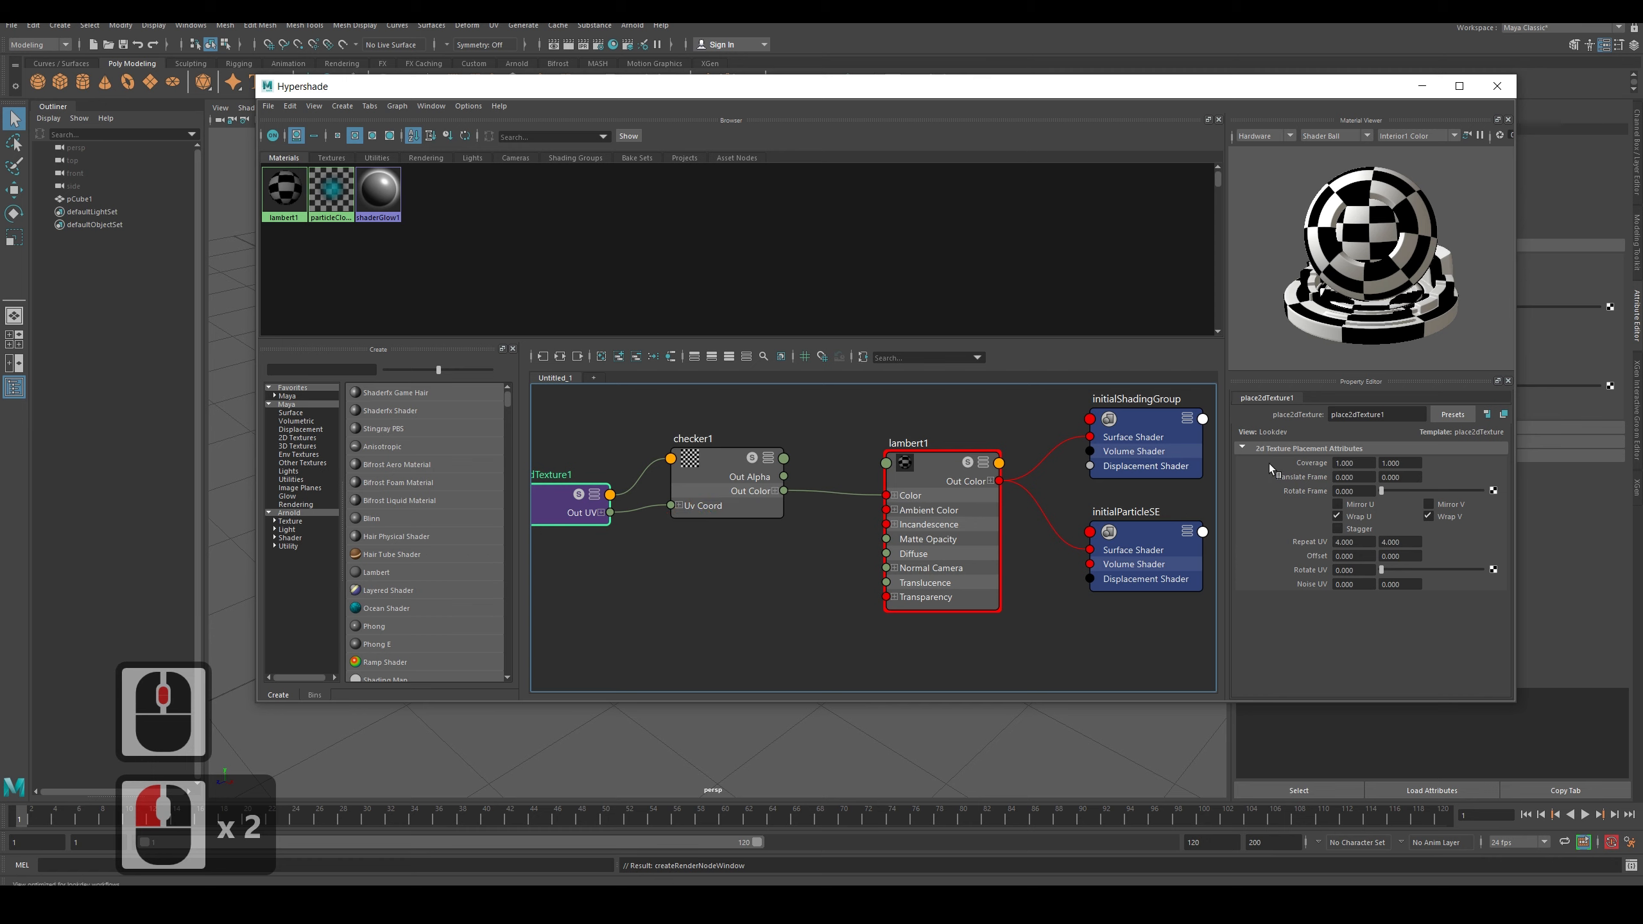
double_click(1355, 463)
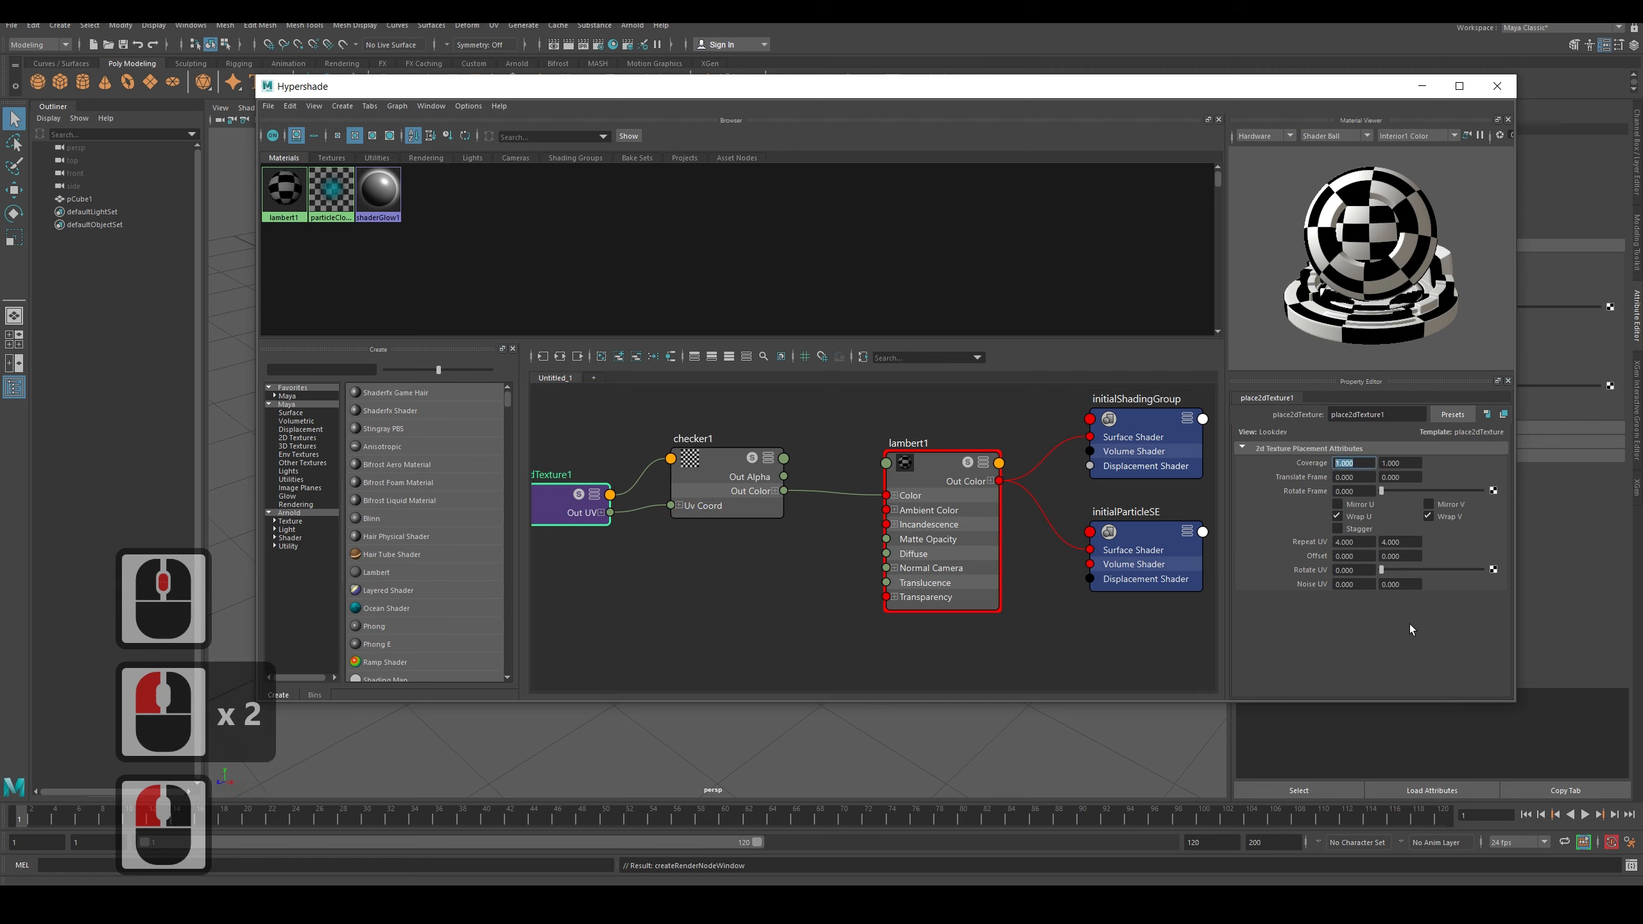
type("2")
left_click(1358, 463)
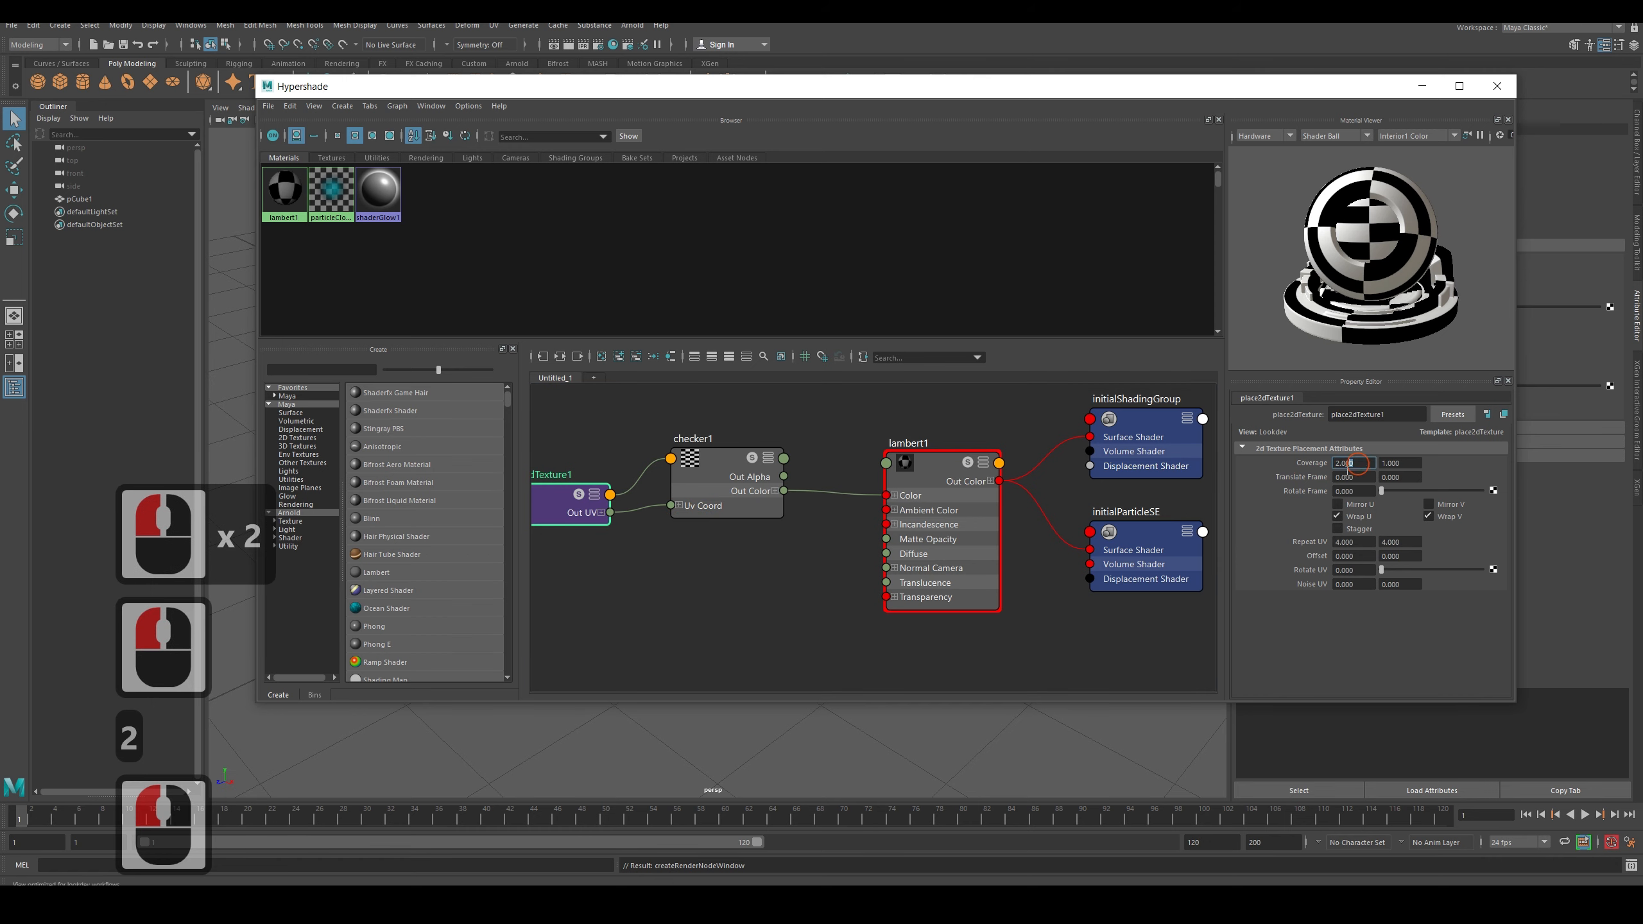
left_click_drag(1348, 471, 1266, 541)
type("10")
left_click(1309, 511)
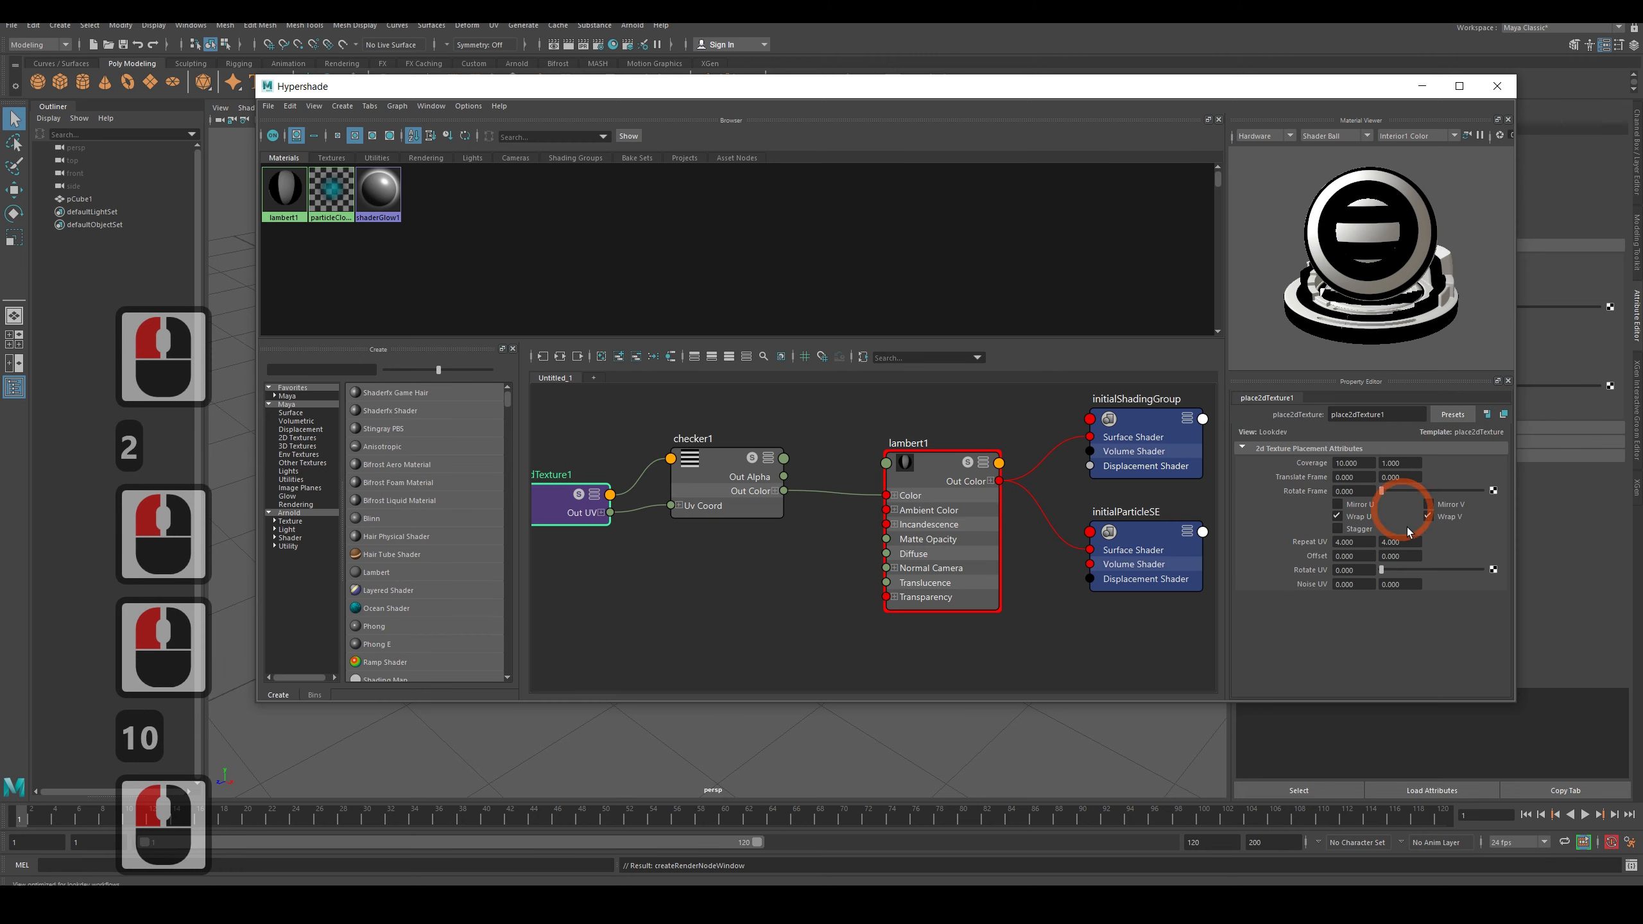
left_click_drag(1375, 467, 1260, 468)
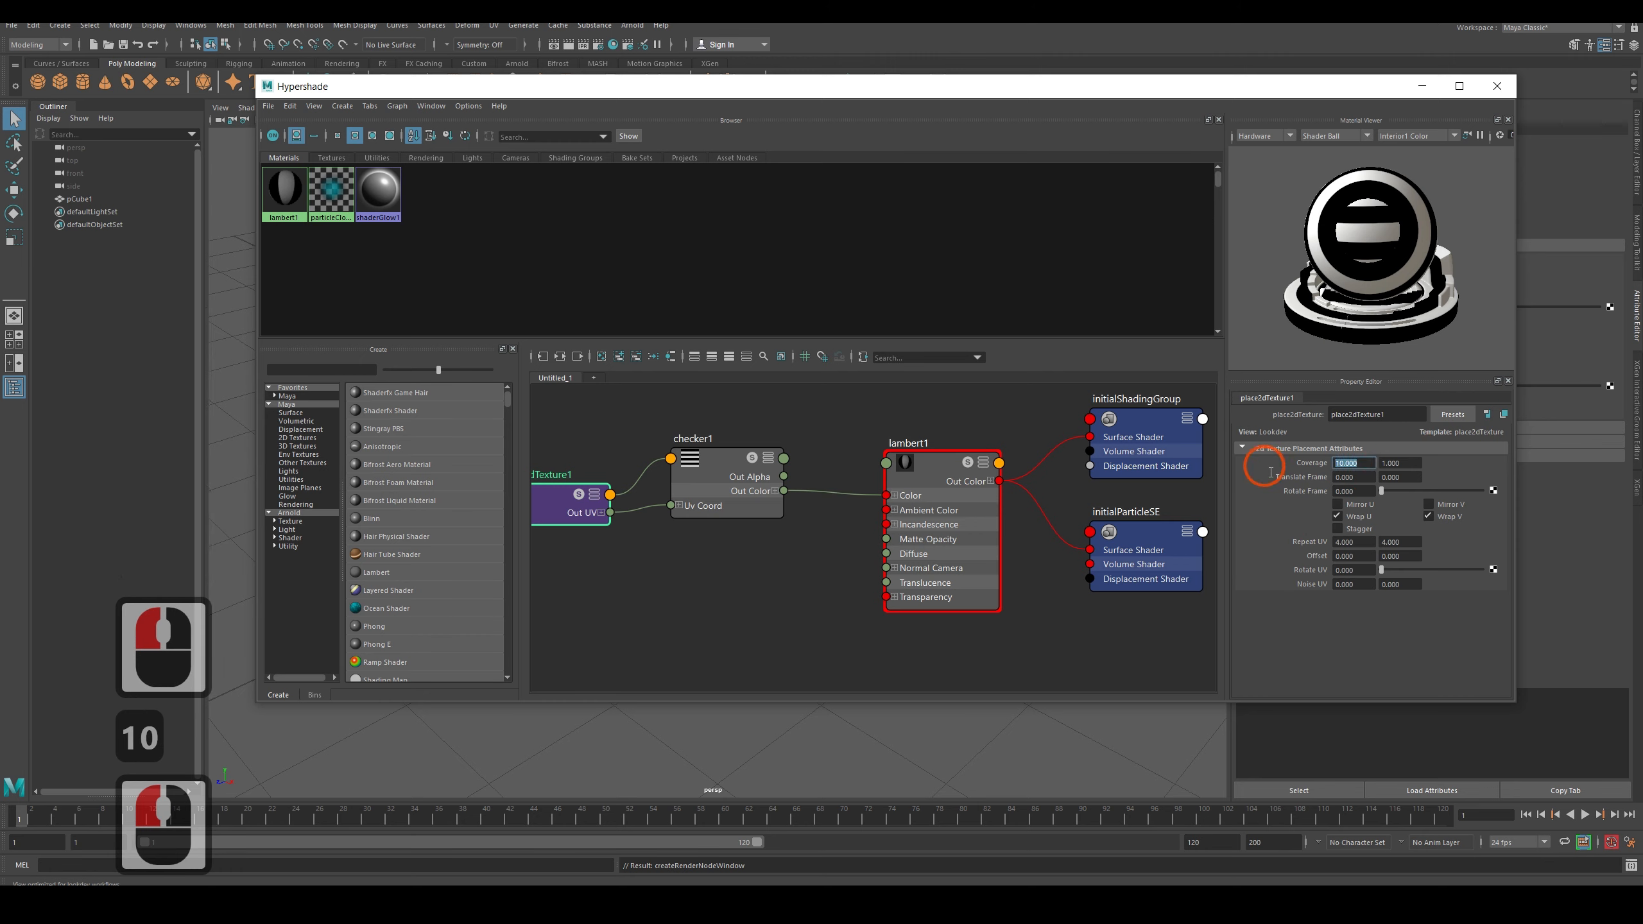
type("1")
left_click(1340, 464)
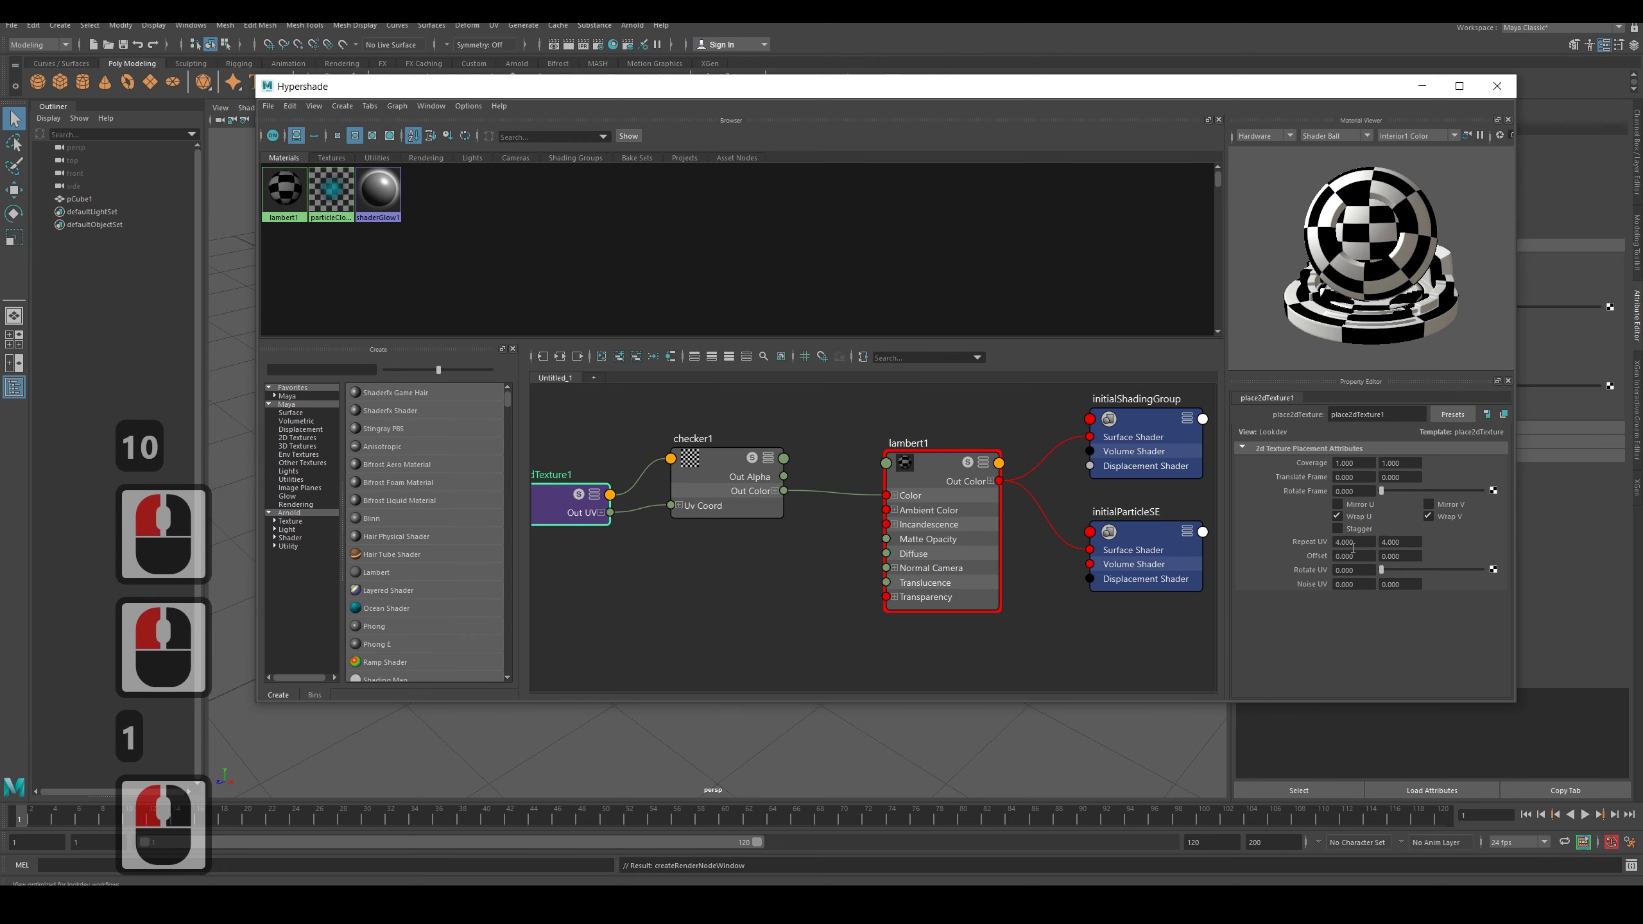
Set the Repeat UV of place2dTexture1 to 10 in U and 1 in V.
left_click_drag(1364, 545, 1274, 547)
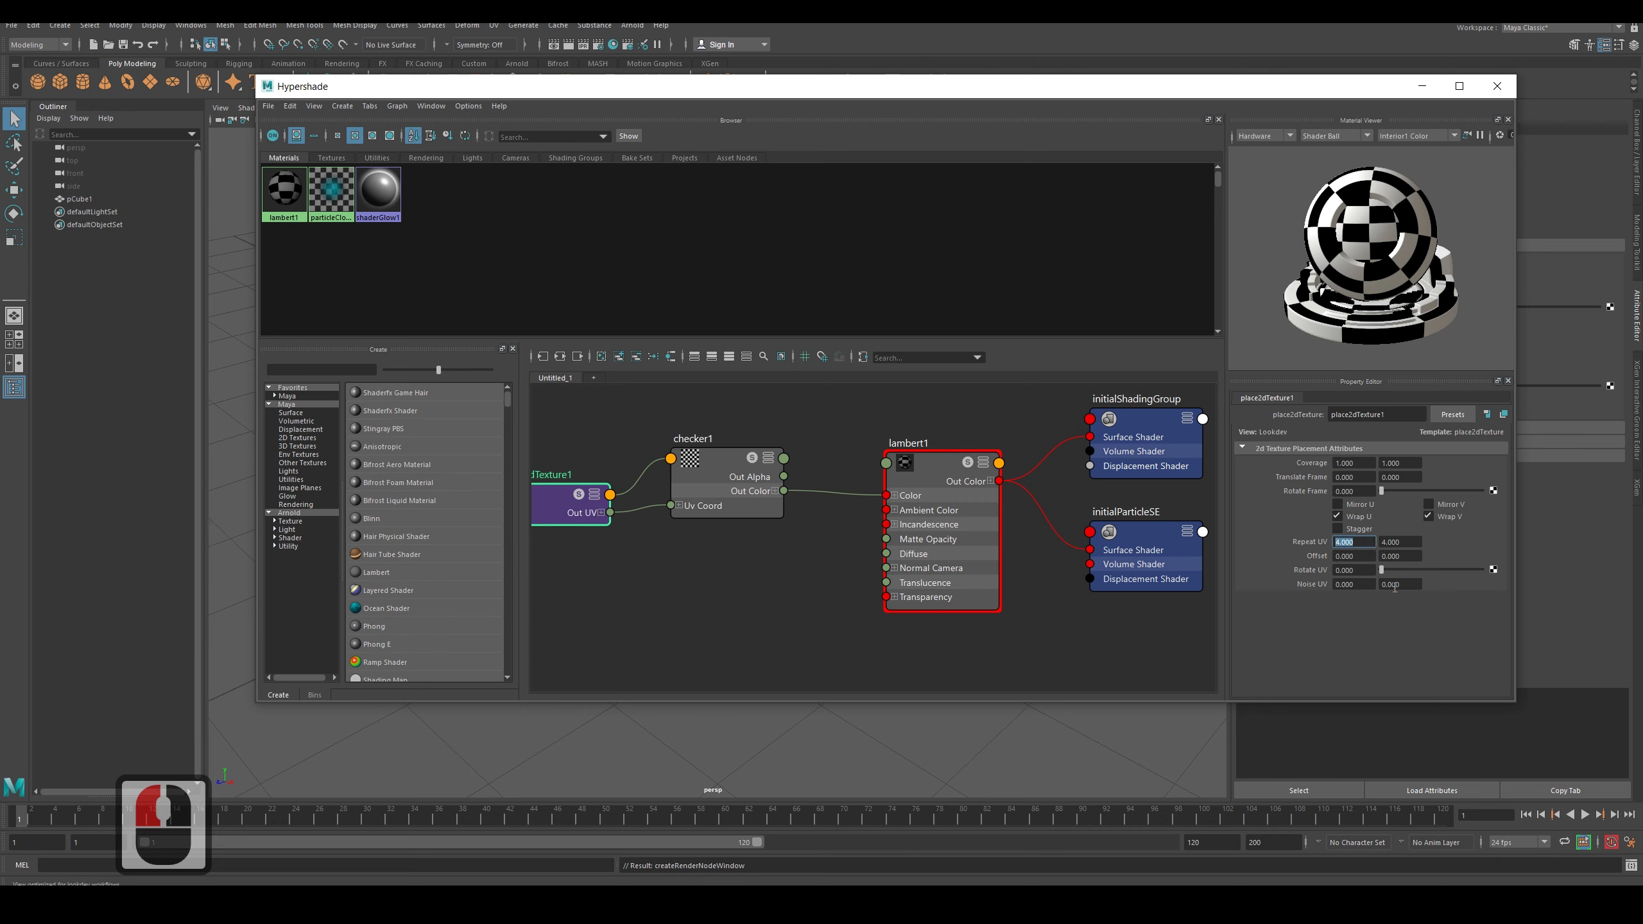
type("10")
left_click(1388, 202)
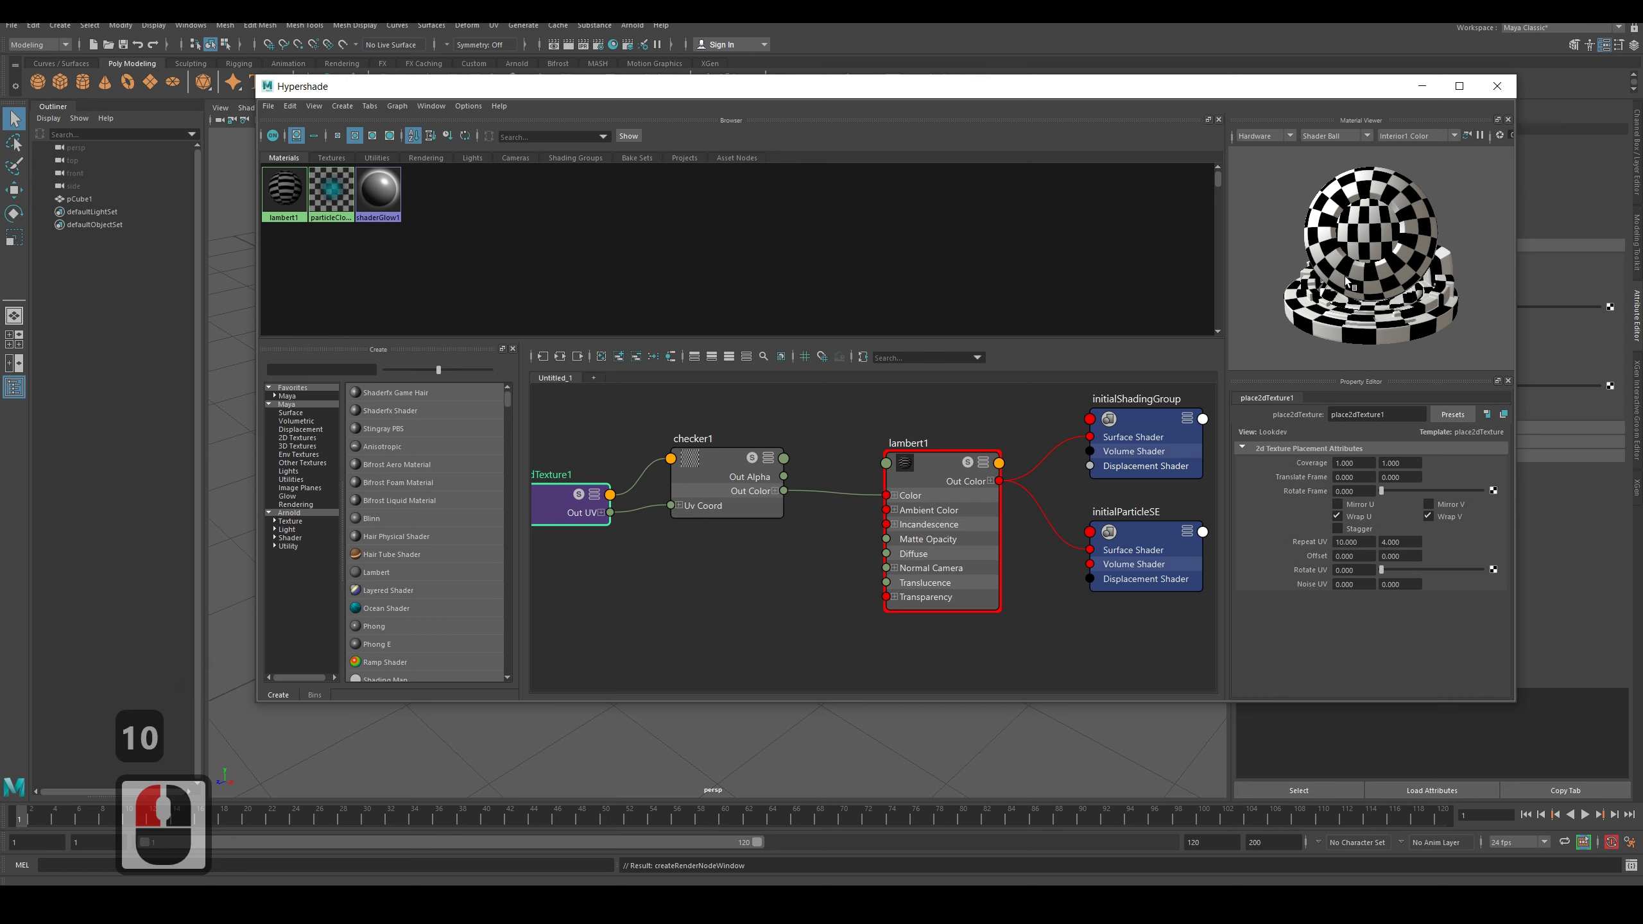
double_click(1400, 543)
type("1")
key("Return")
left_click(1396, 685)
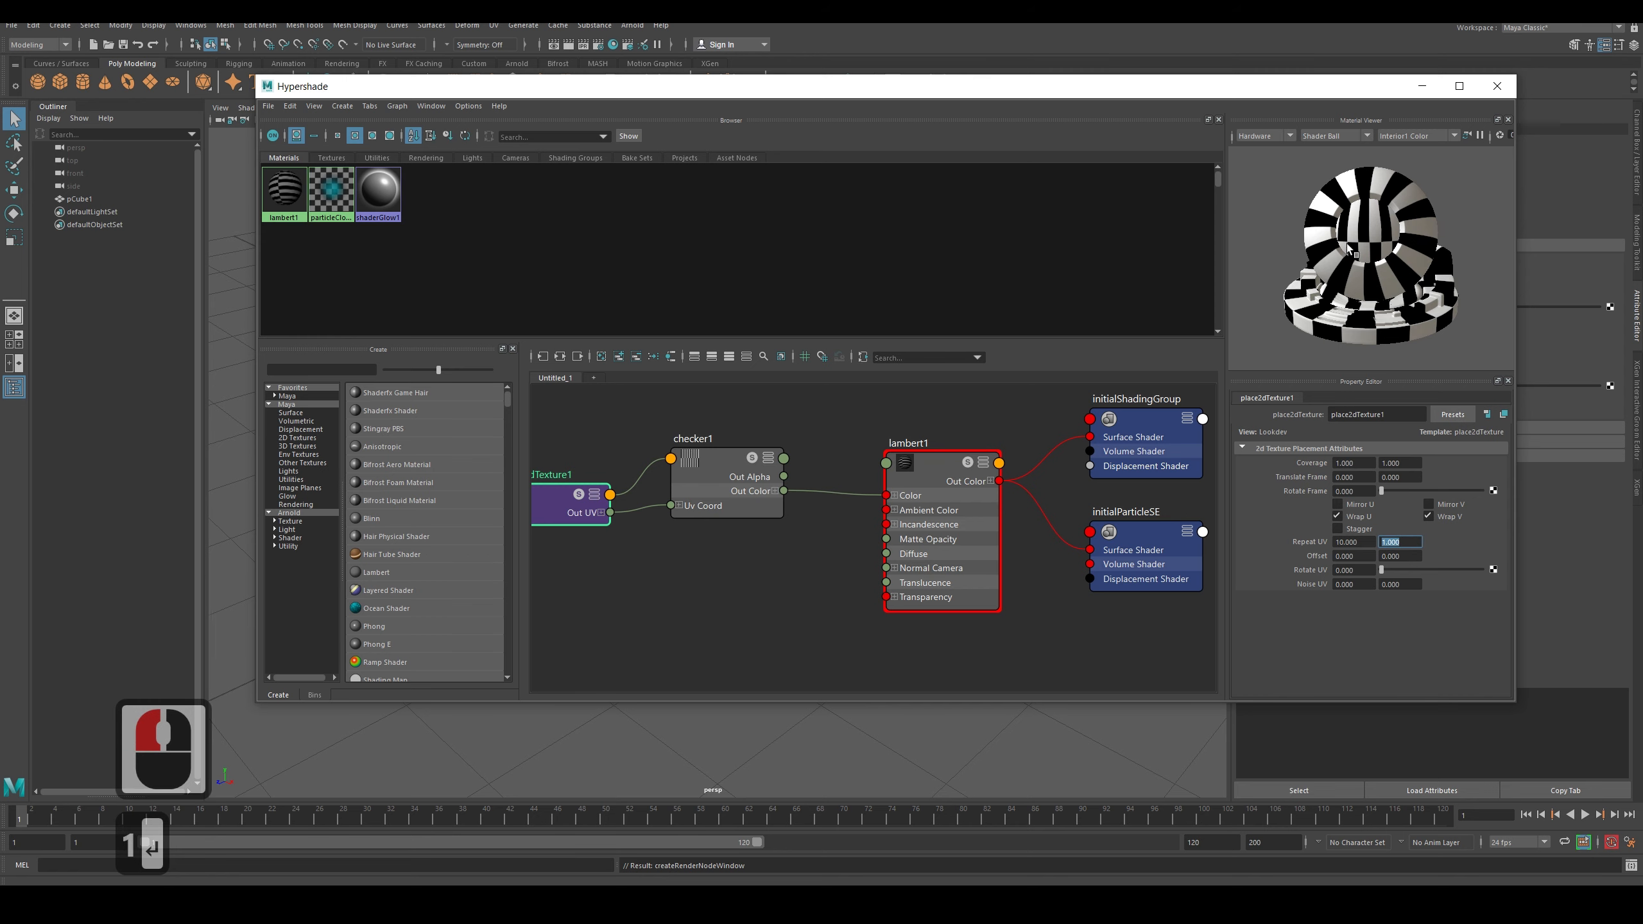
Switch the Material Viewer's preview geometry for lambert1 to Ocean.
left_click(1354, 282)
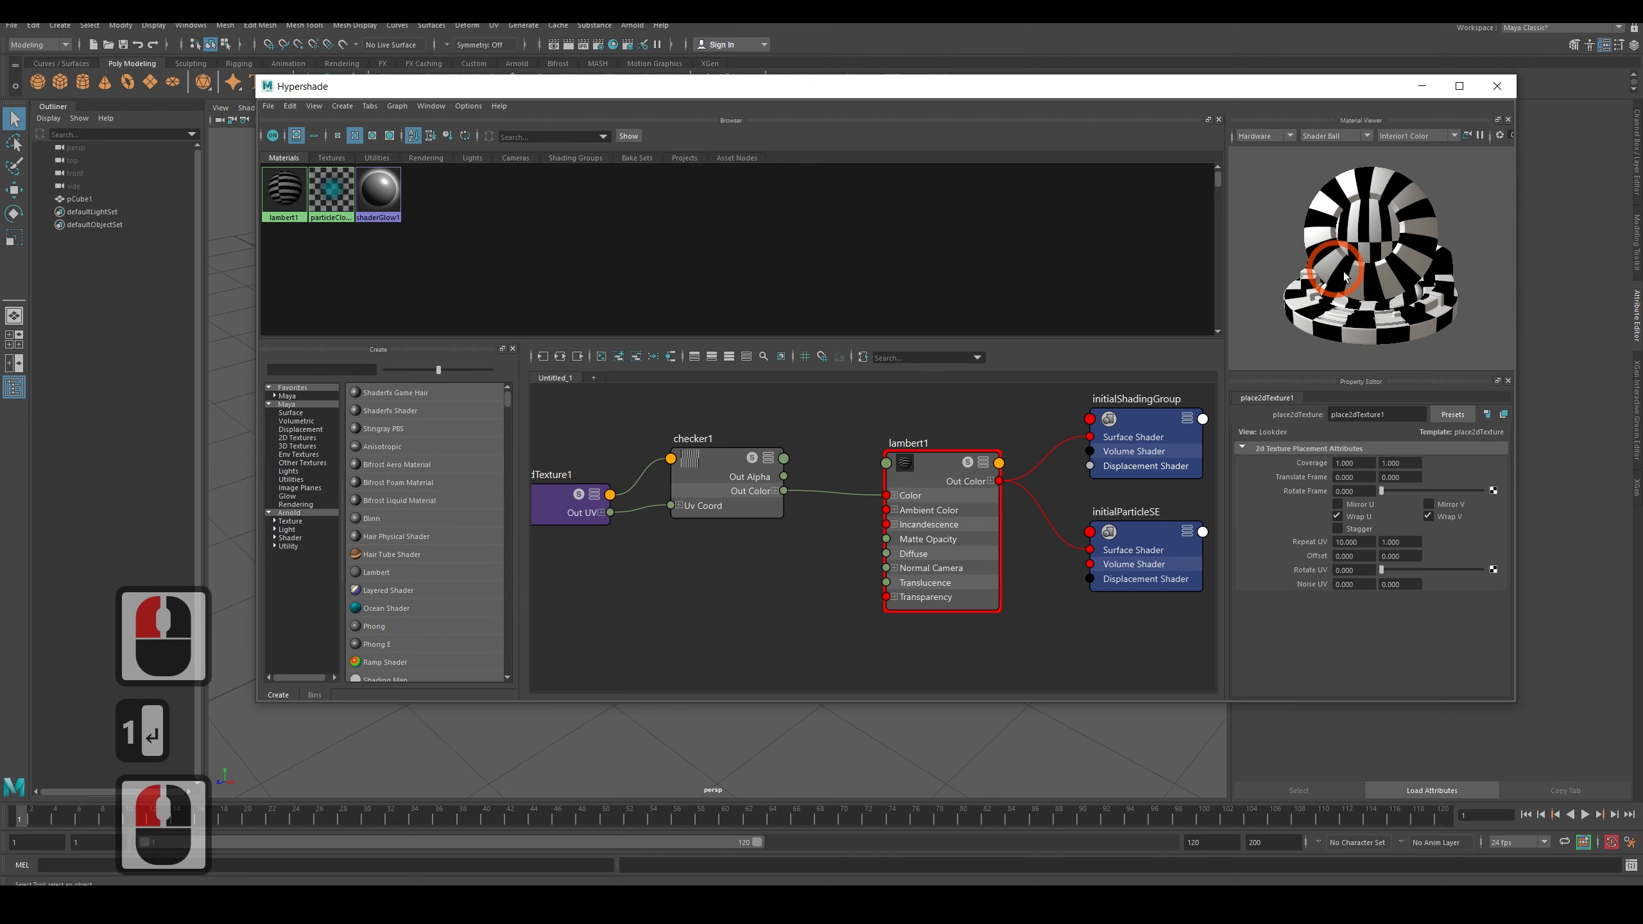
right_click(1371, 351)
left_click(1343, 273)
middle_click(1390, 137)
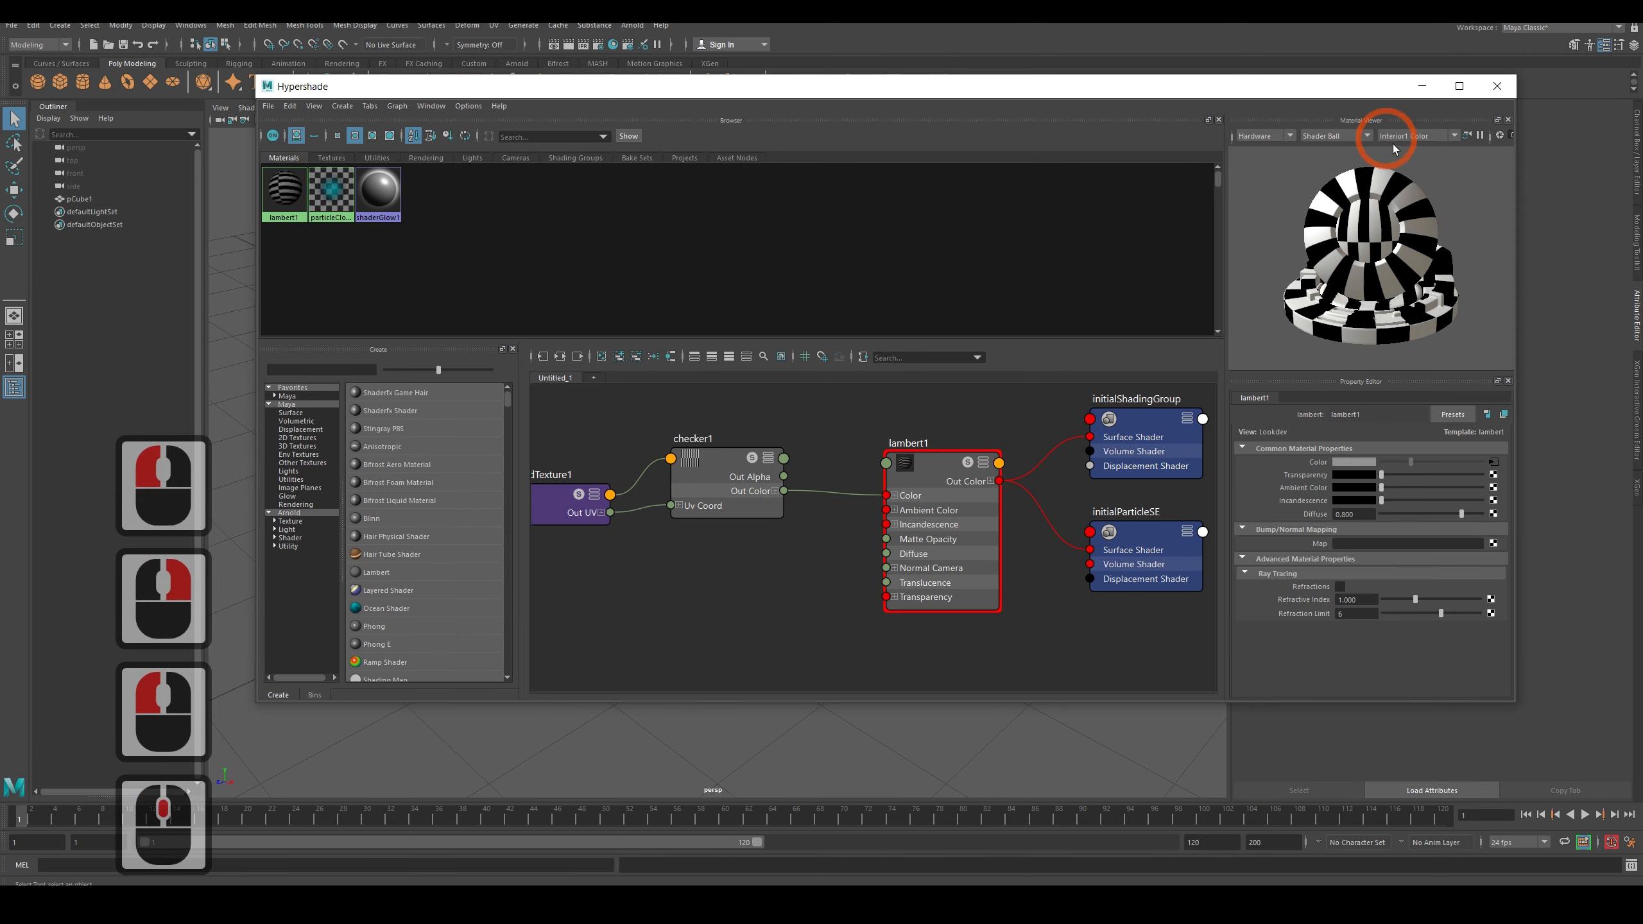
left_click(1287, 152)
left_click(1332, 137)
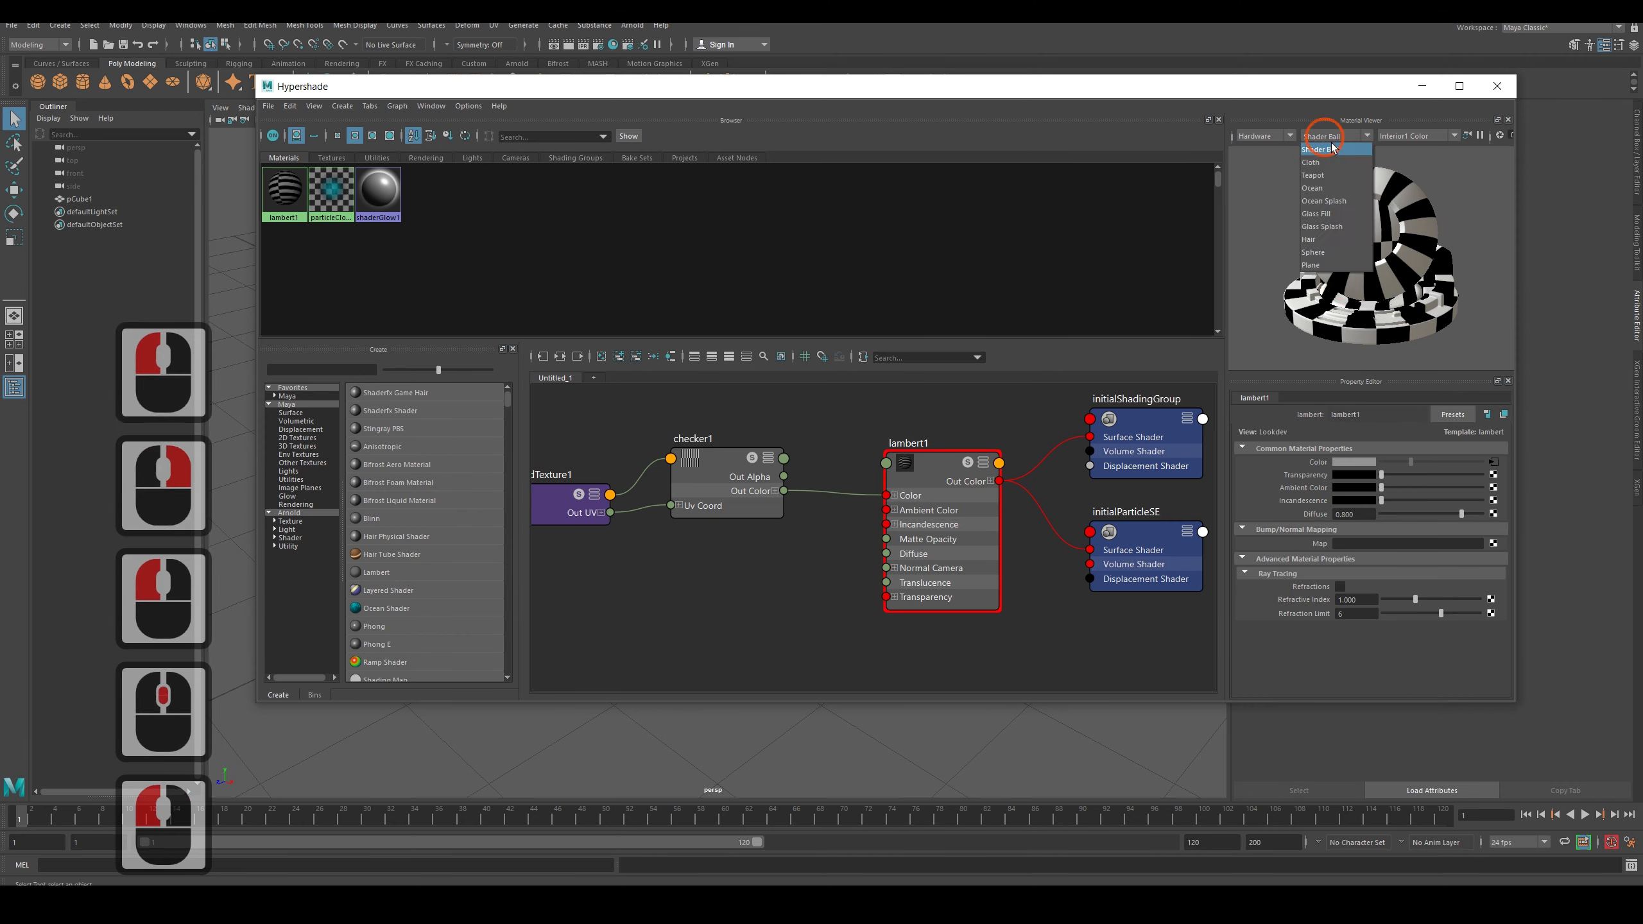
left_click(1330, 189)
left_click(1335, 138)
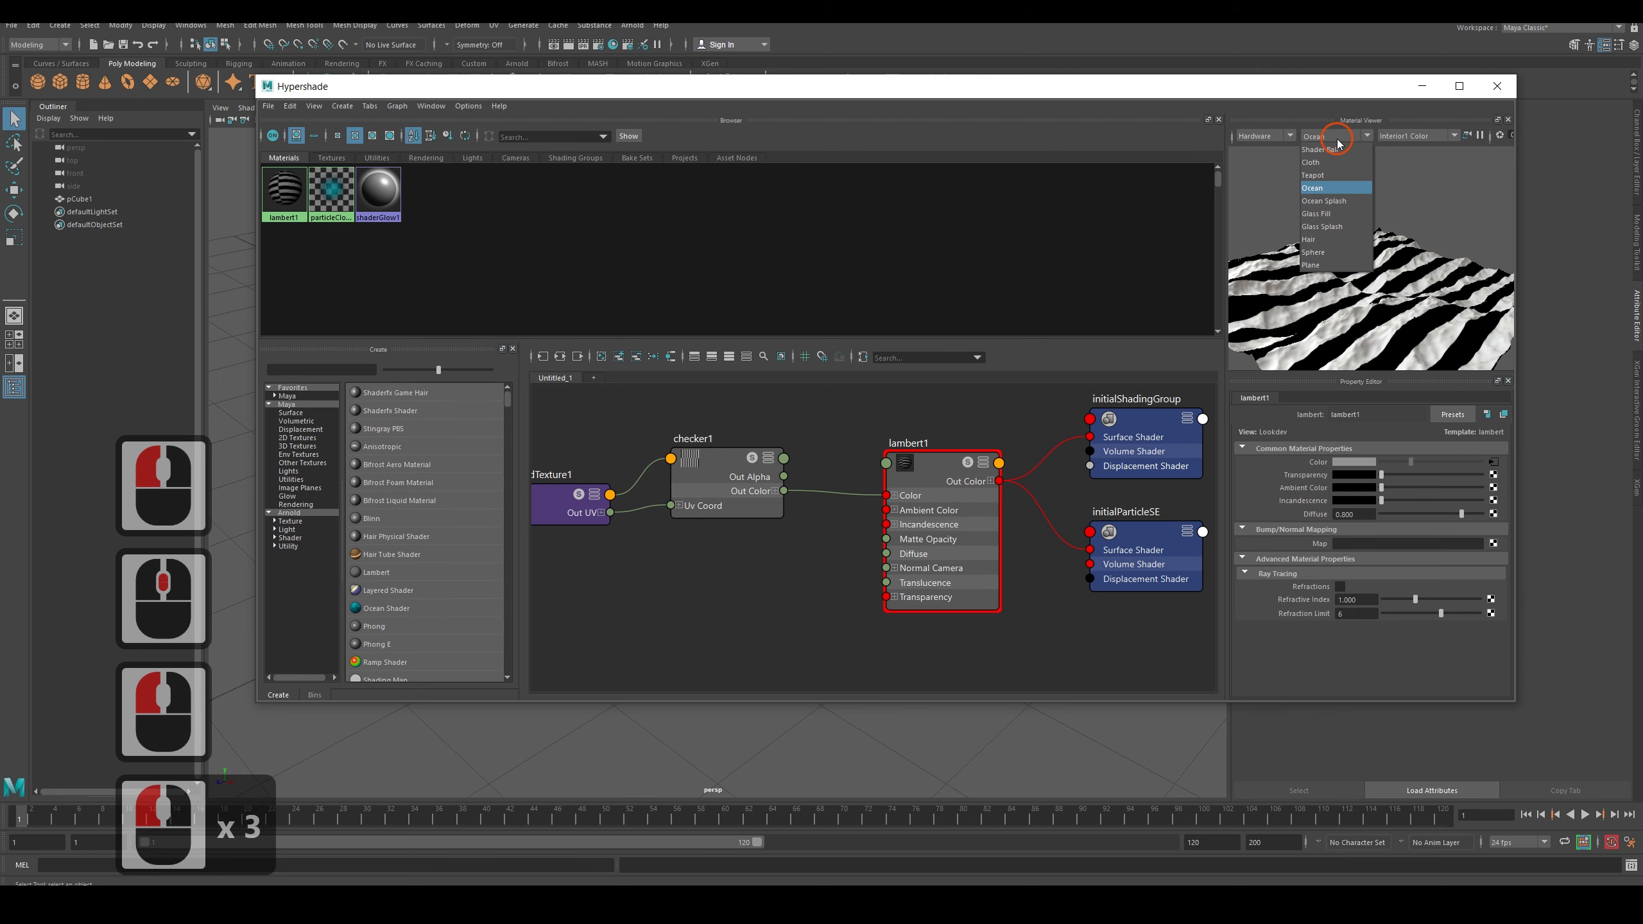
left_click(1337, 138)
left_click(1276, 176)
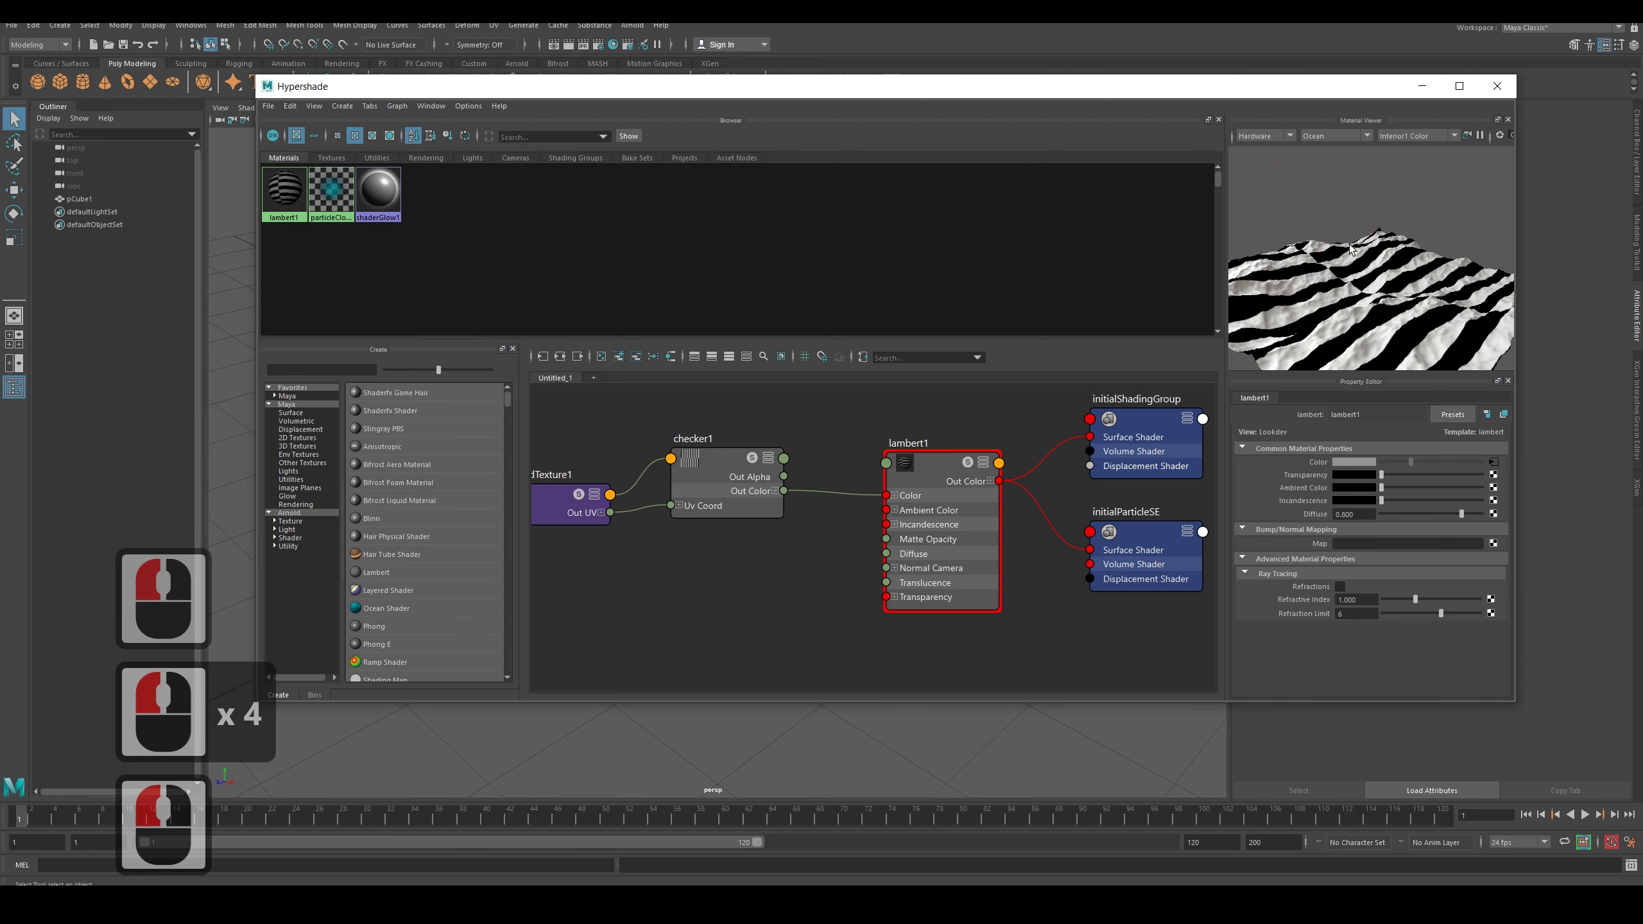
Preview the checker material on the Cloth and Plane shapes, and return the preview geometry to Ocean.
left_click(1333, 139)
left_click(1322, 161)
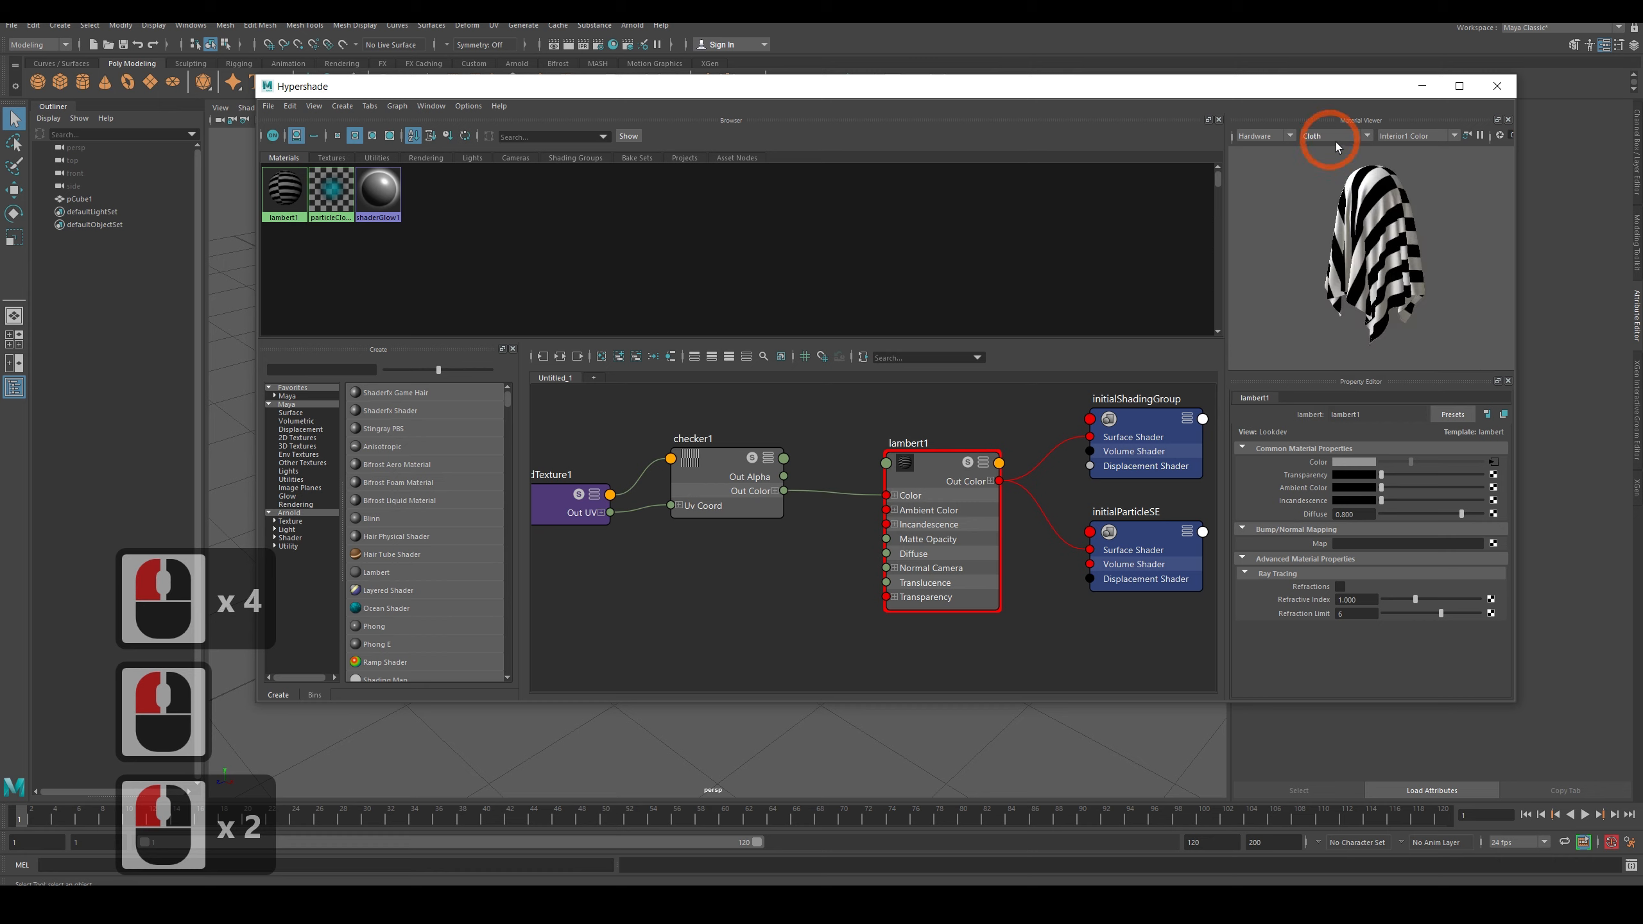
left_click(1330, 137)
left_click(1311, 265)
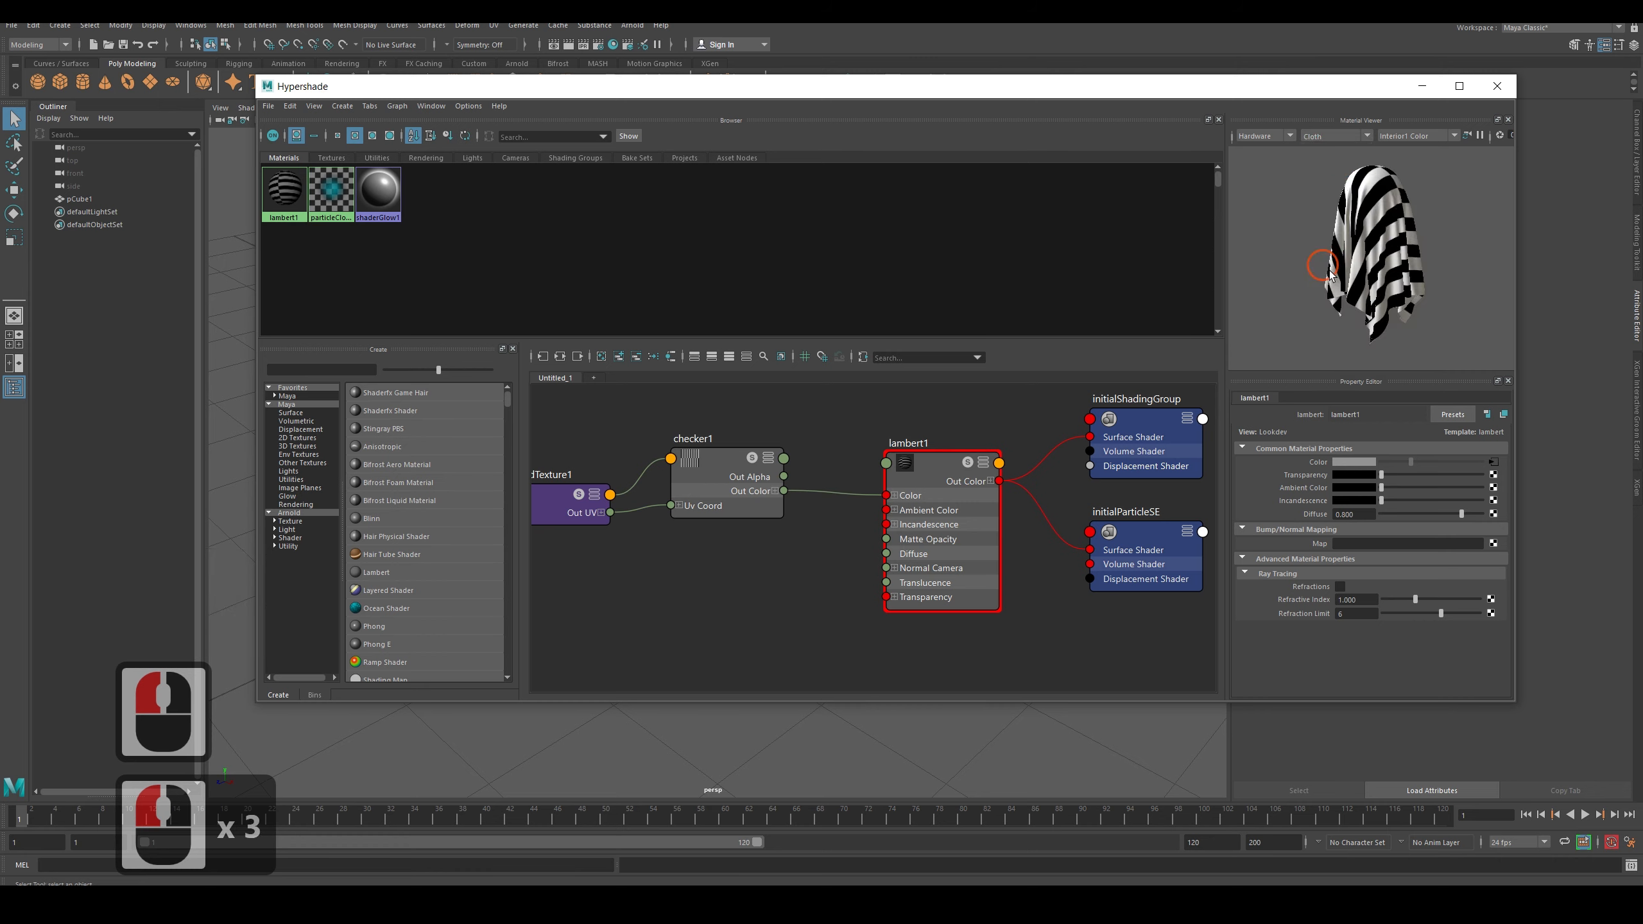
left_click(1290, 227)
left_click(1331, 136)
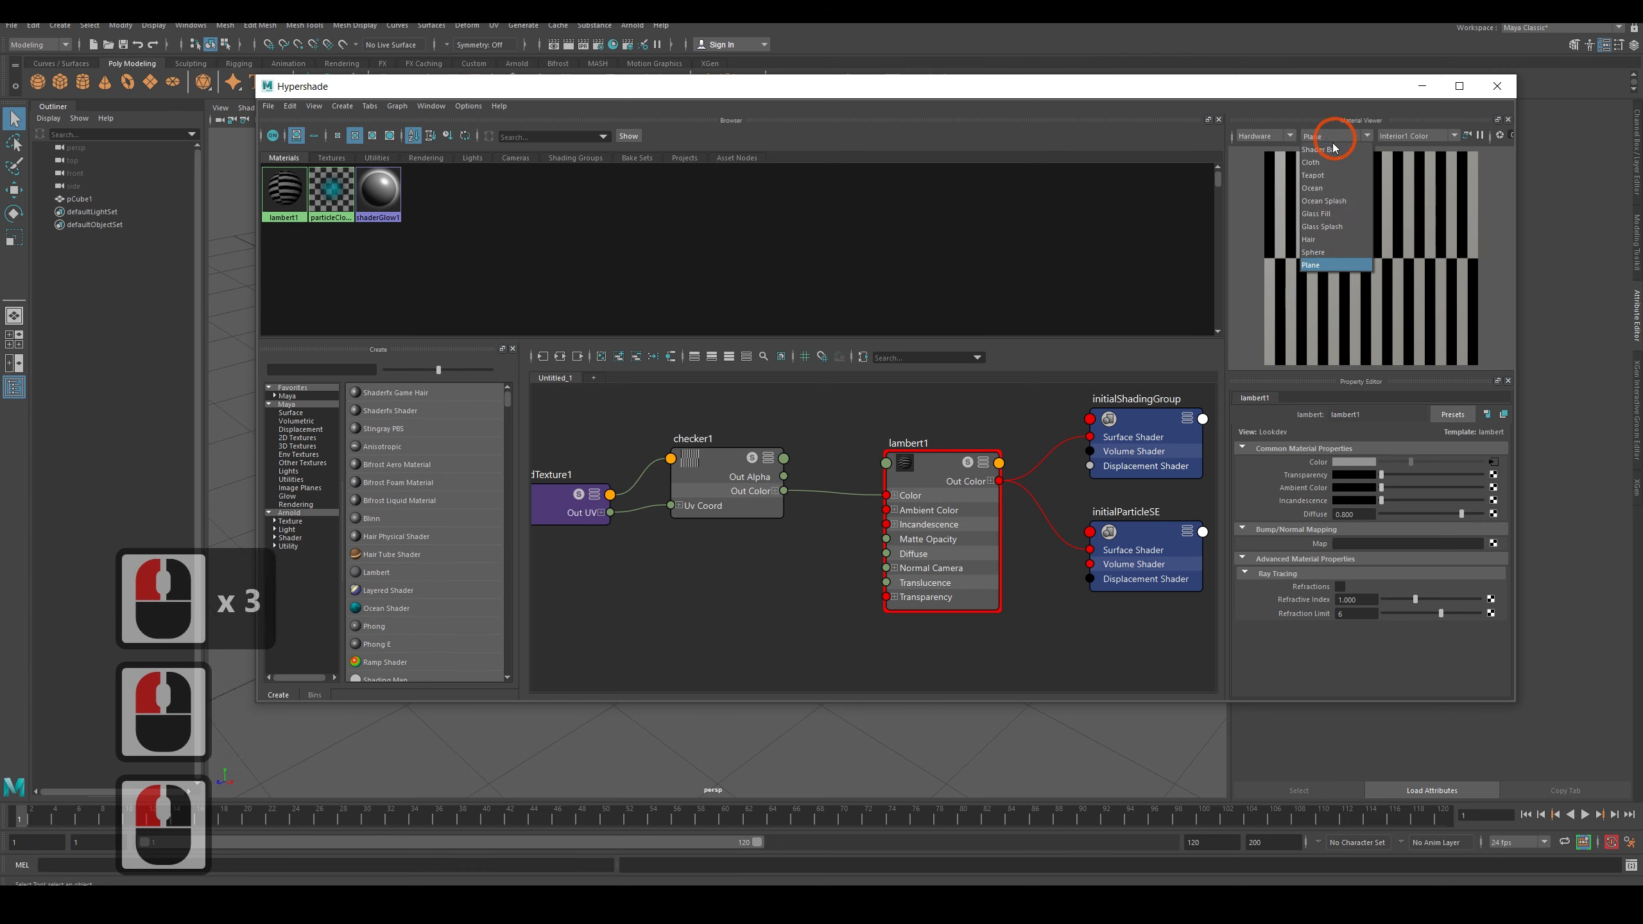
left_click(1330, 184)
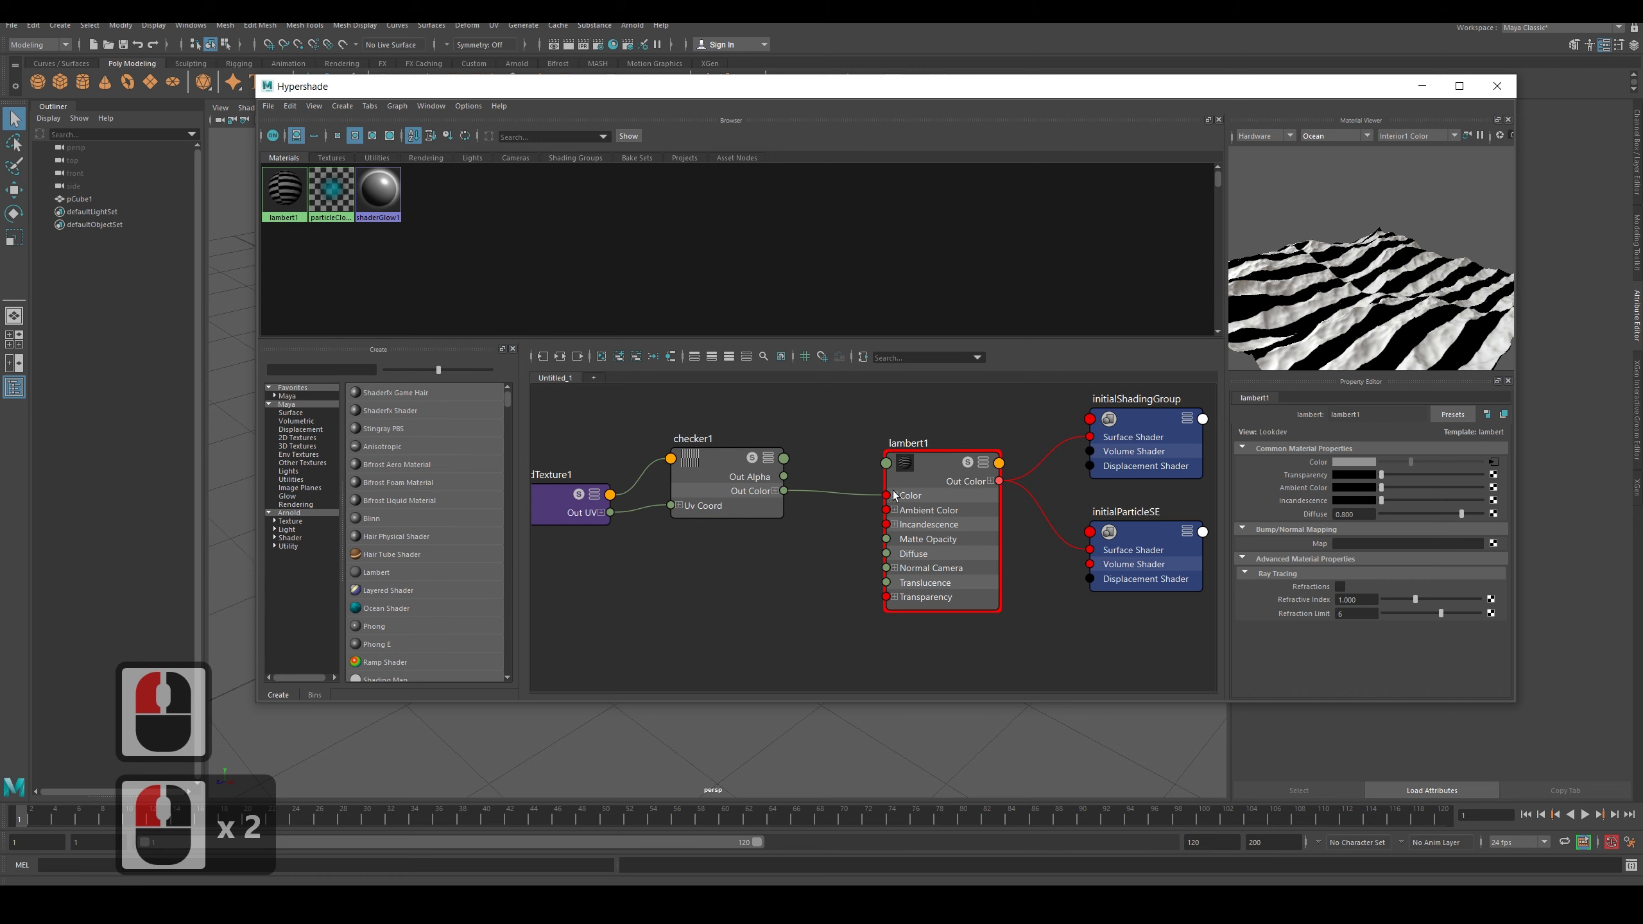
Set the V value of place2dTexture1's Repeat UV to 0.5 and inspect the pattern on the ocean preview.
left_click(570, 520)
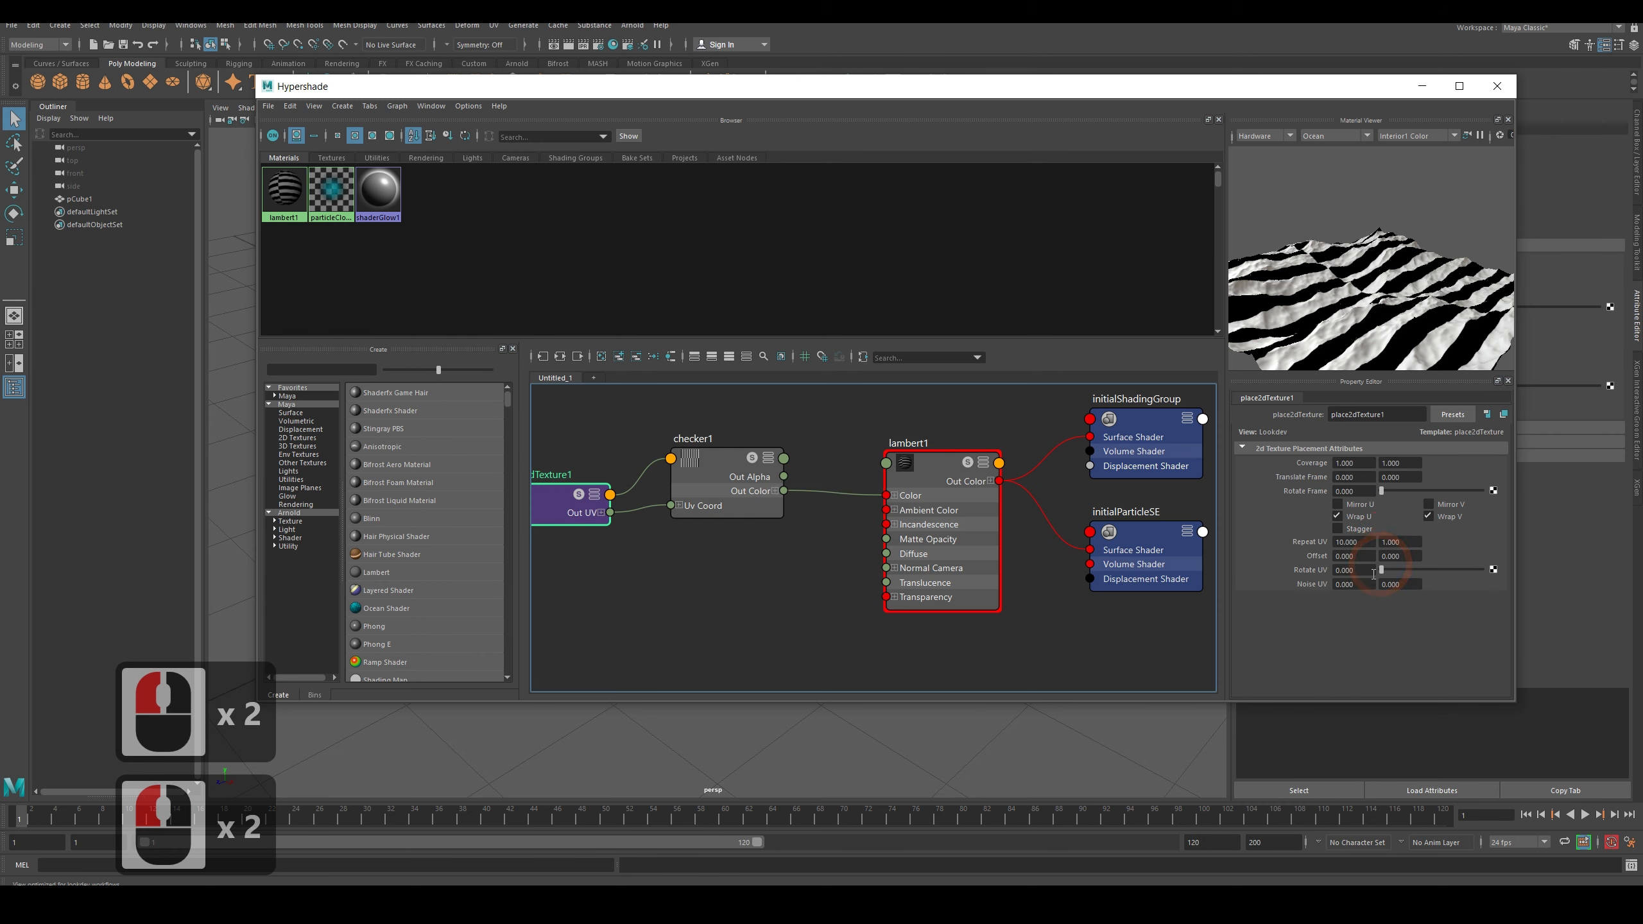
double_click(1358, 543)
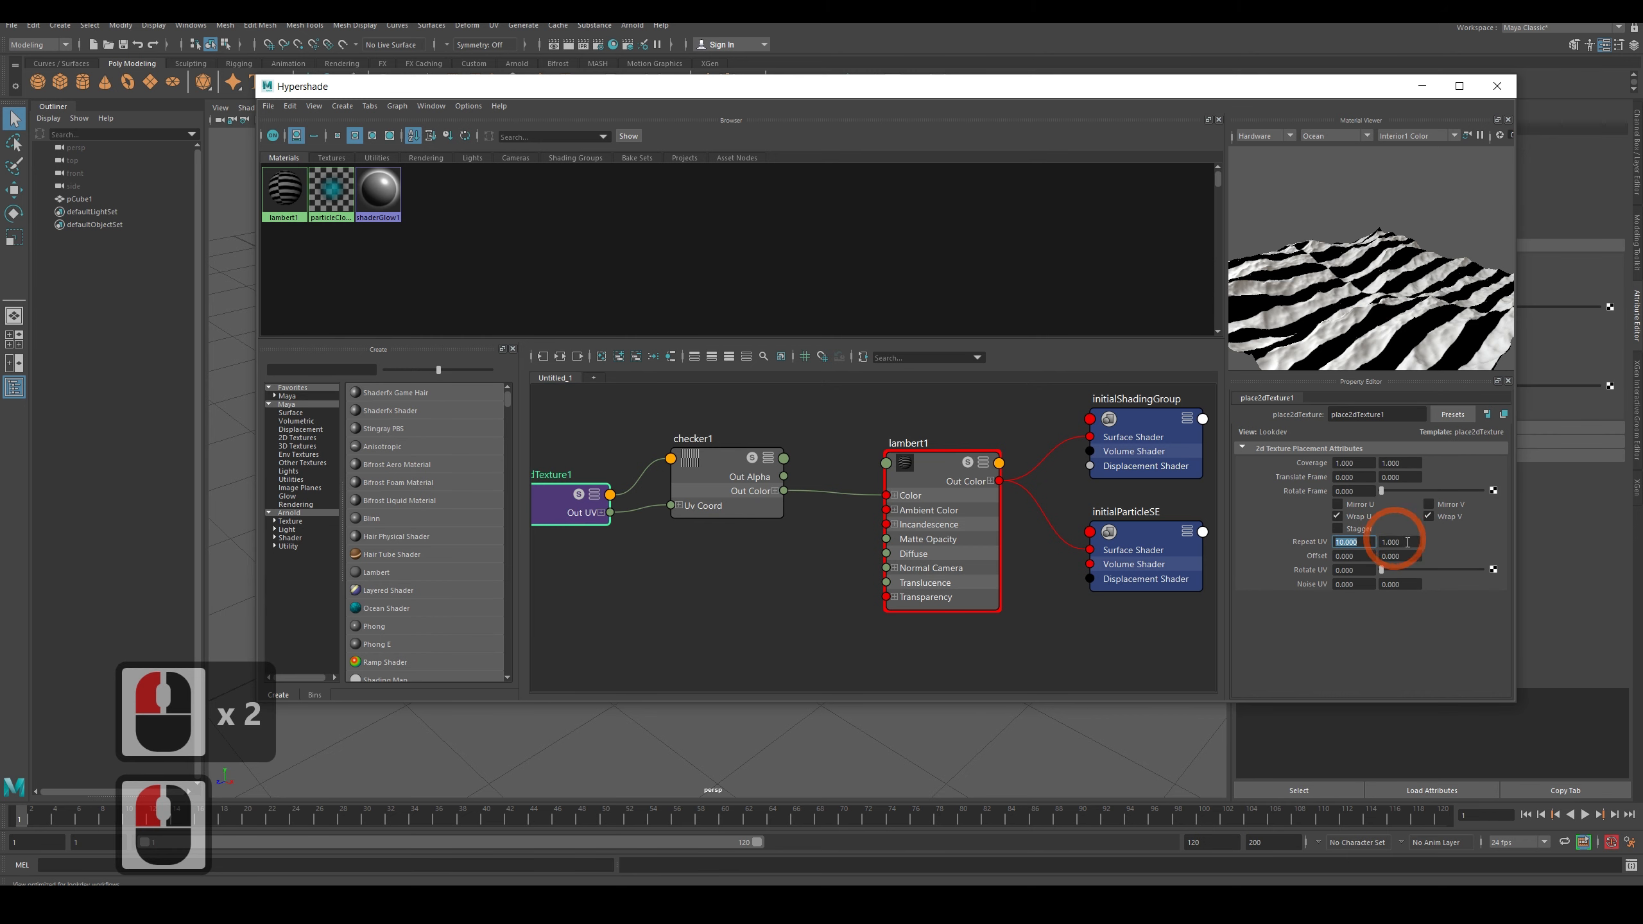
left_click(1412, 546)
left_click(1280, 557)
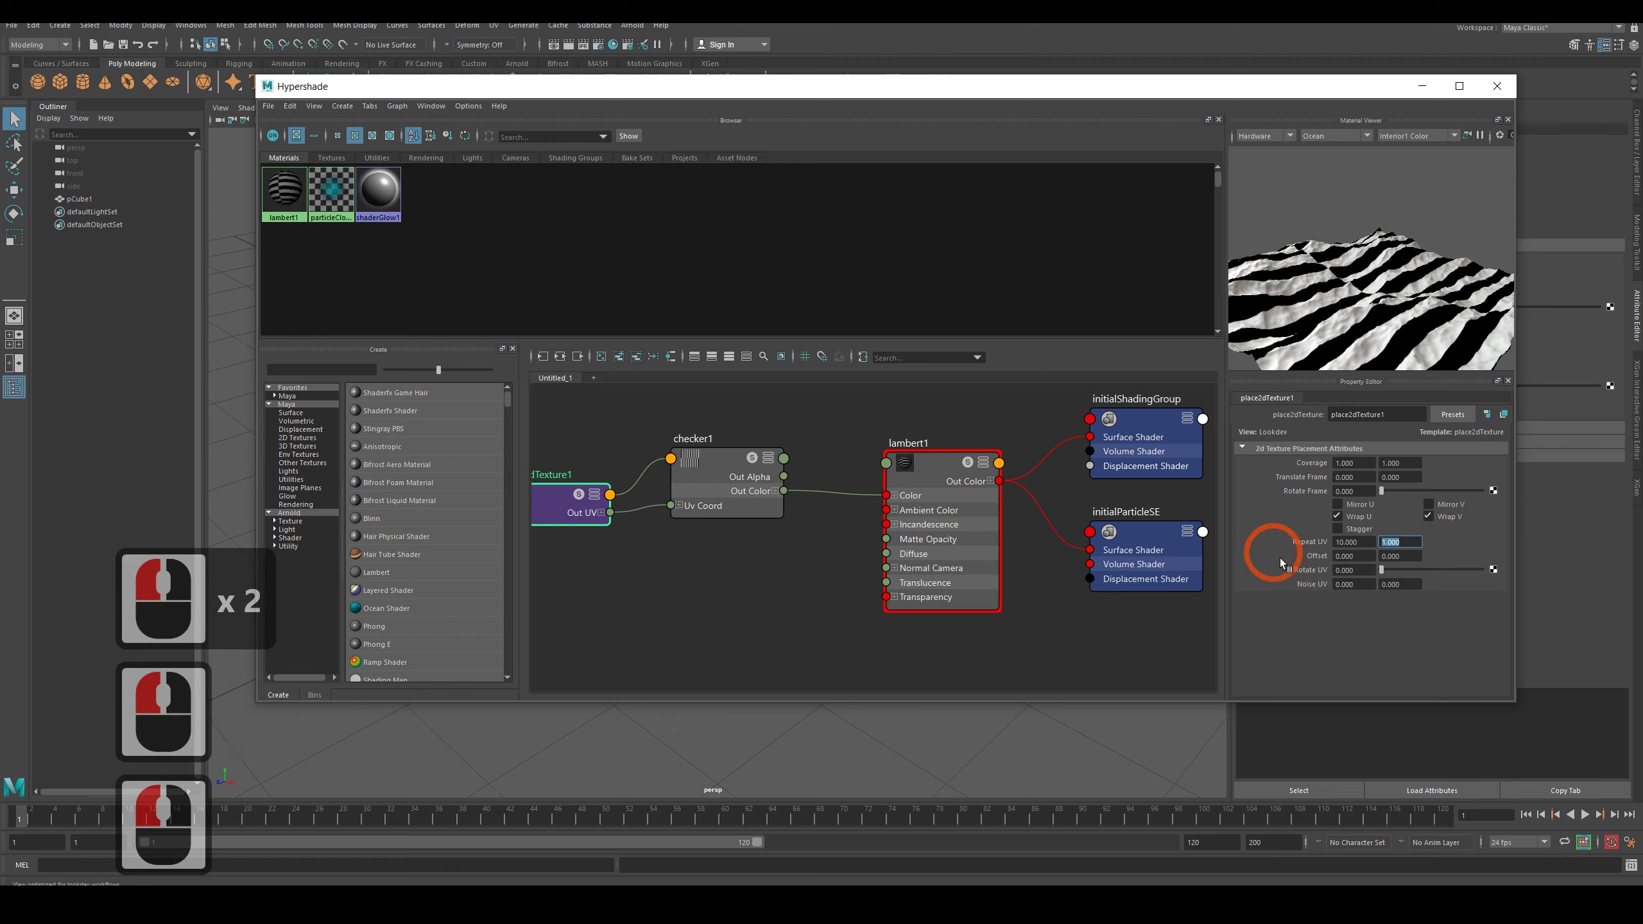
type("0.5")
key("Return")
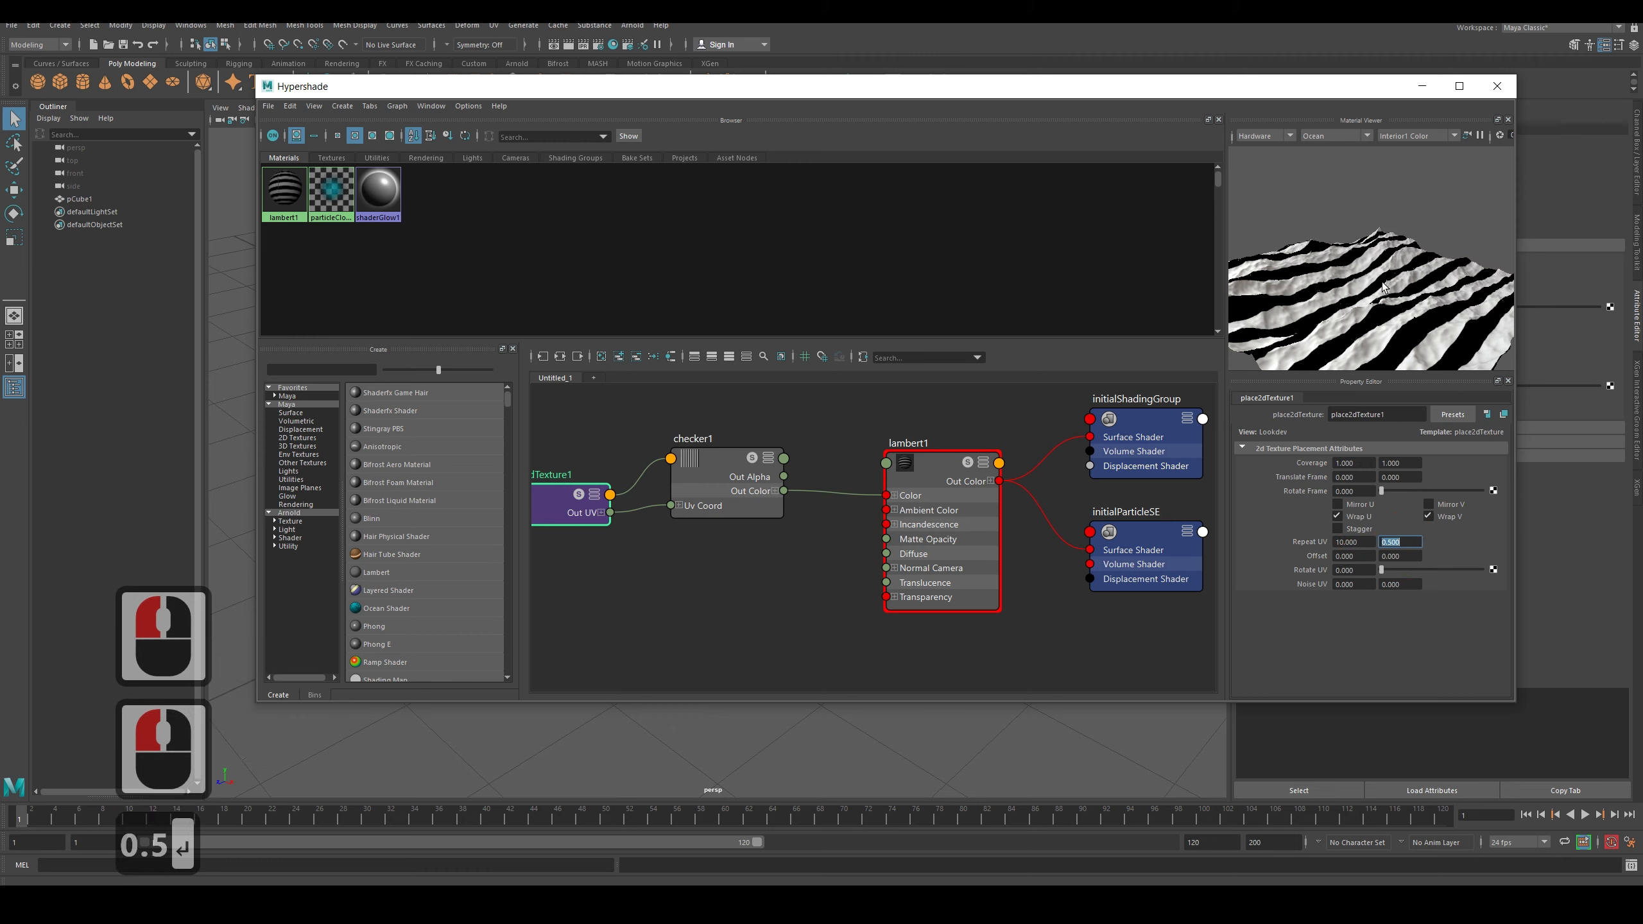
left_click(1378, 318)
right_click_drag(1380, 321, 1373, 325)
middle_click(1354, 308)
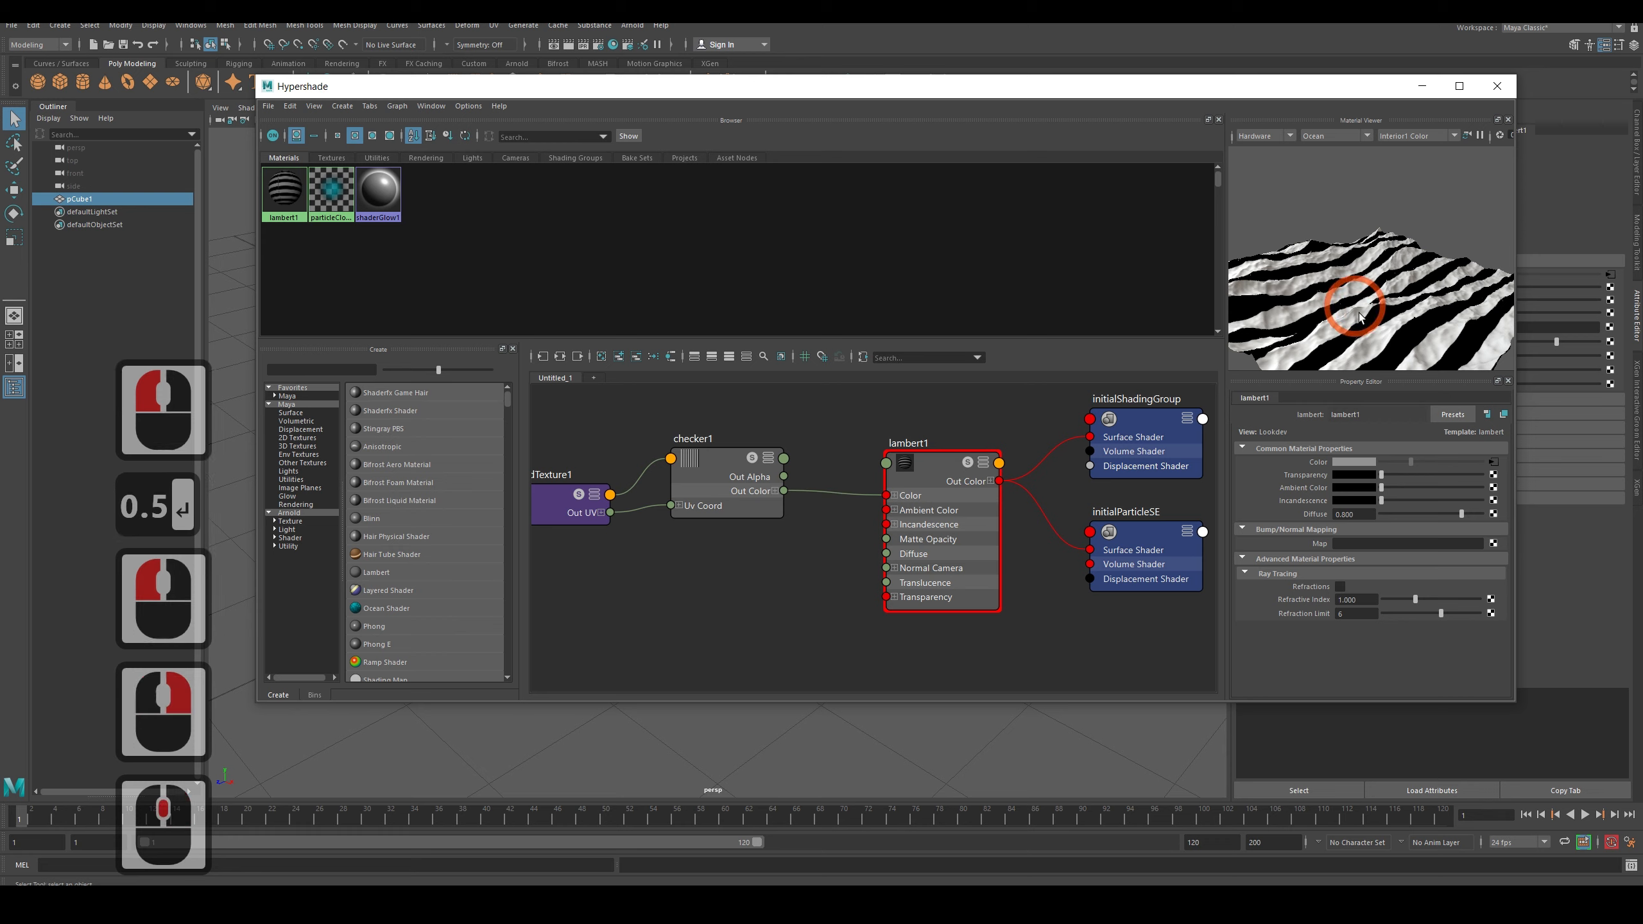
mouse_move(1358, 291)
left_mouse_down("alt")
mouse_move(1398, 278)
mouse_move(1374, 323)
mouse_move(1358, 287)
mouse_move(1352, 311)
left_mouse_up("alt")
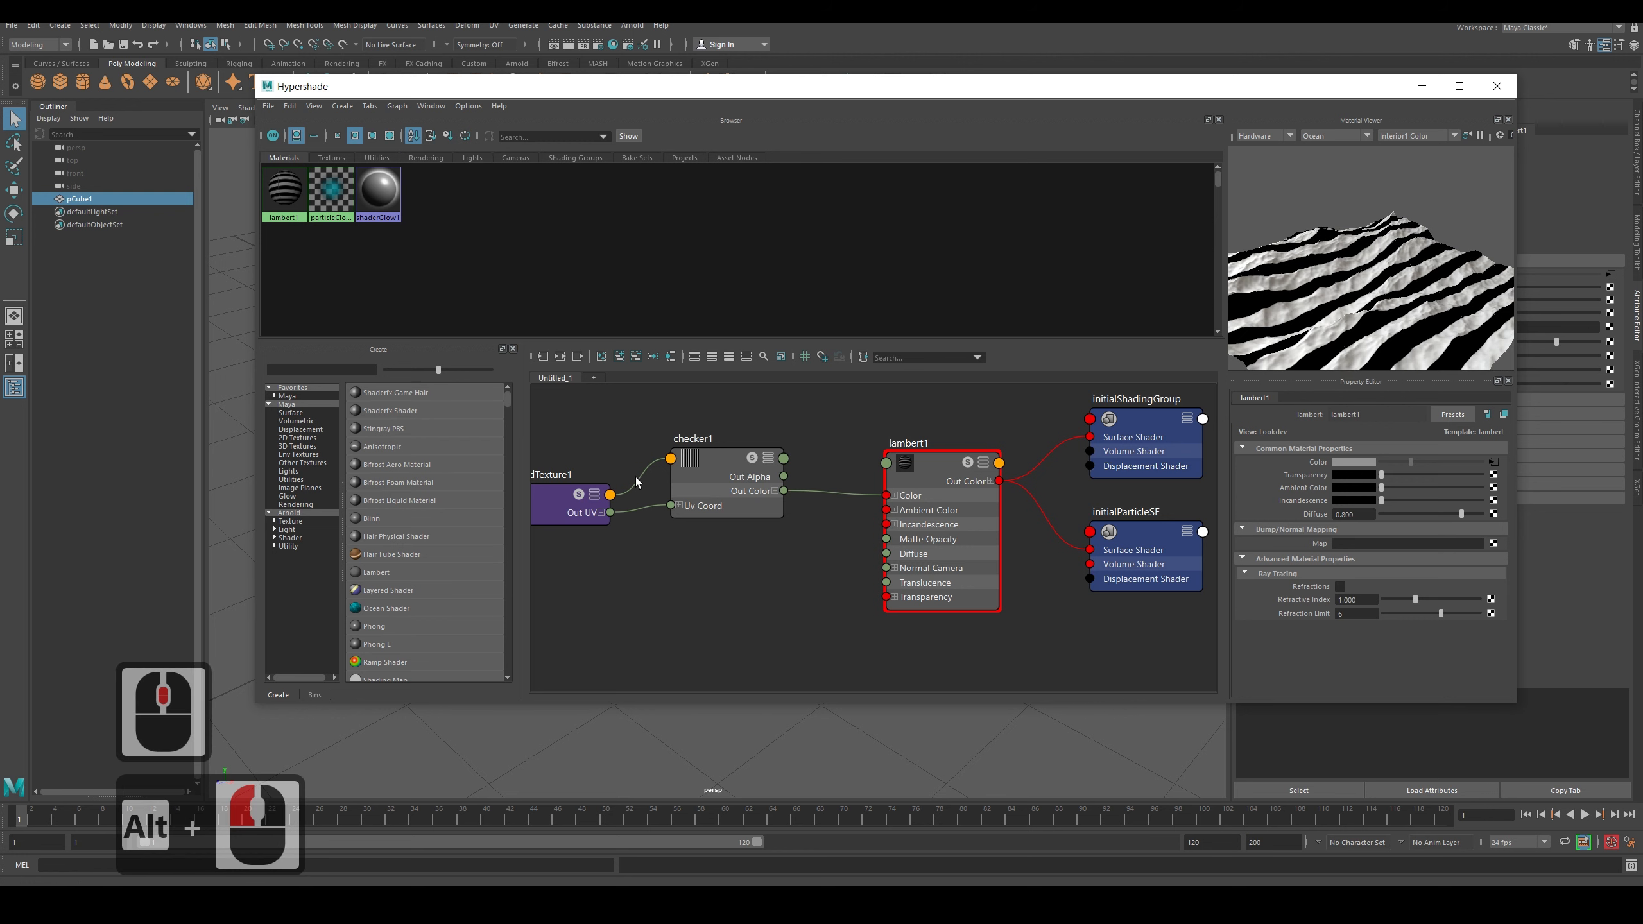
Set both Repeat UV values of place2dTexture1 to 5.
left_click(572, 511)
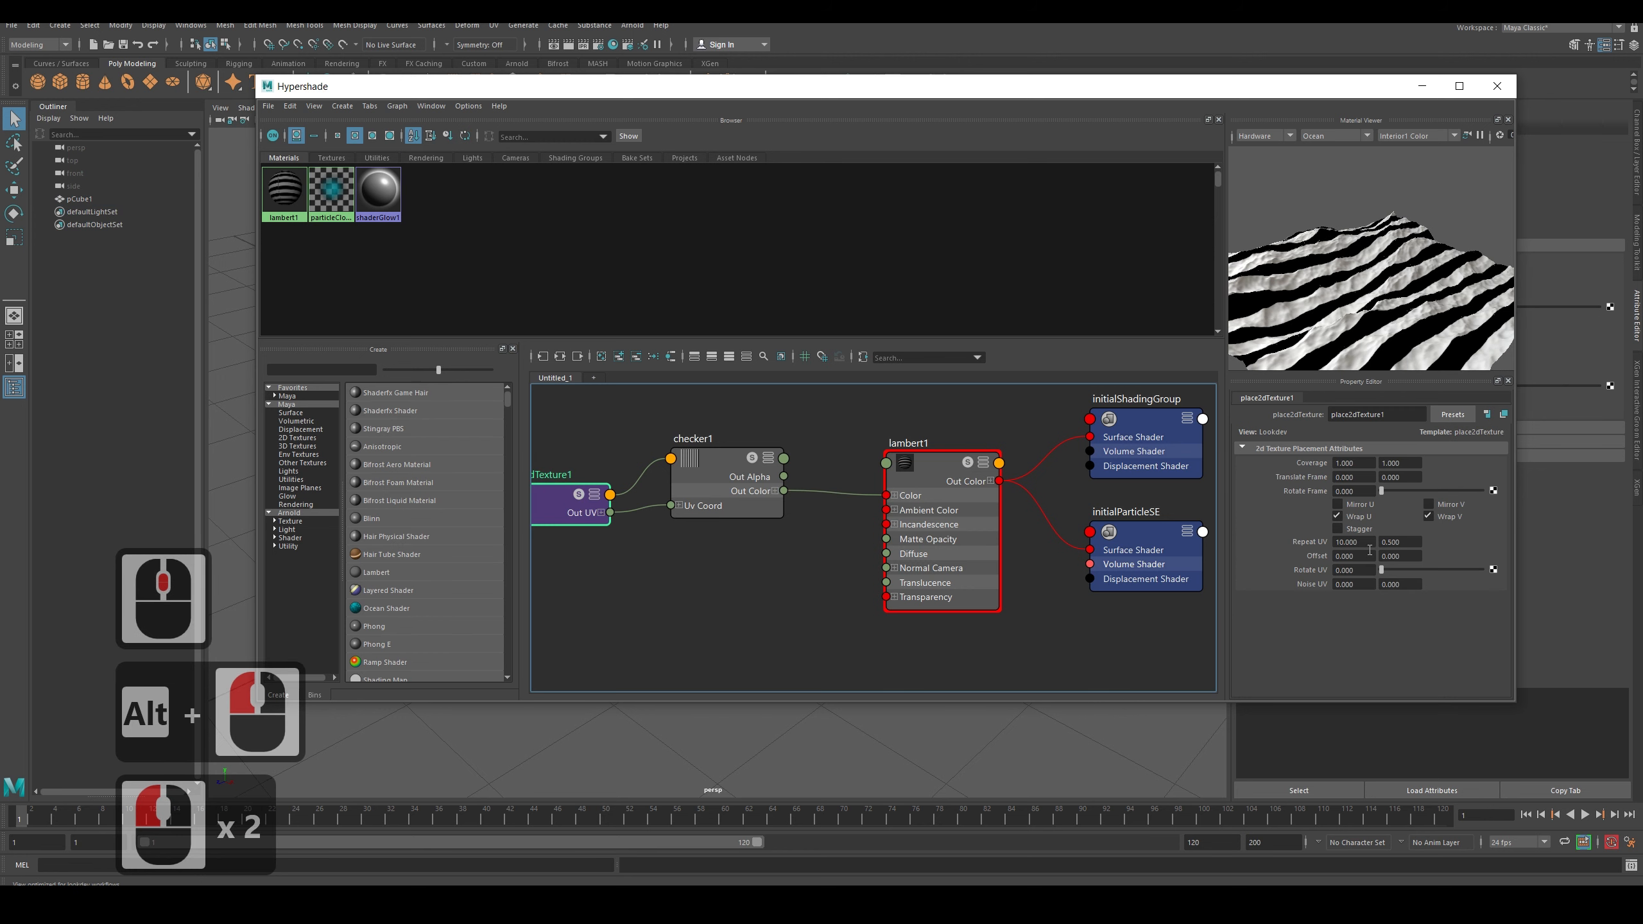
double_click(1355, 542)
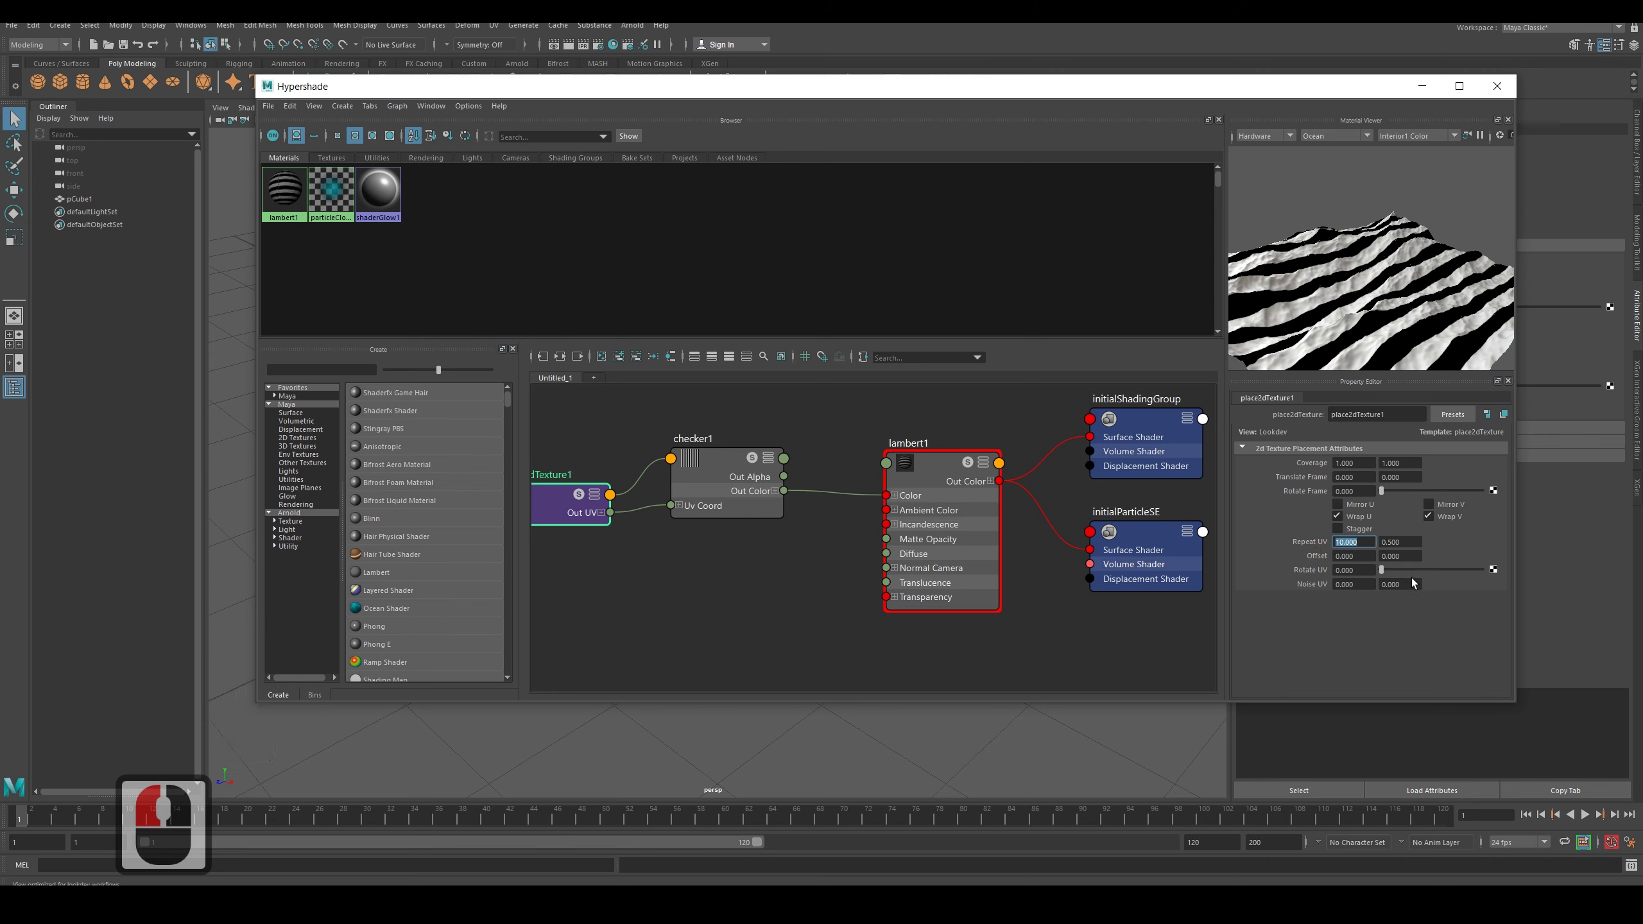
type("5")
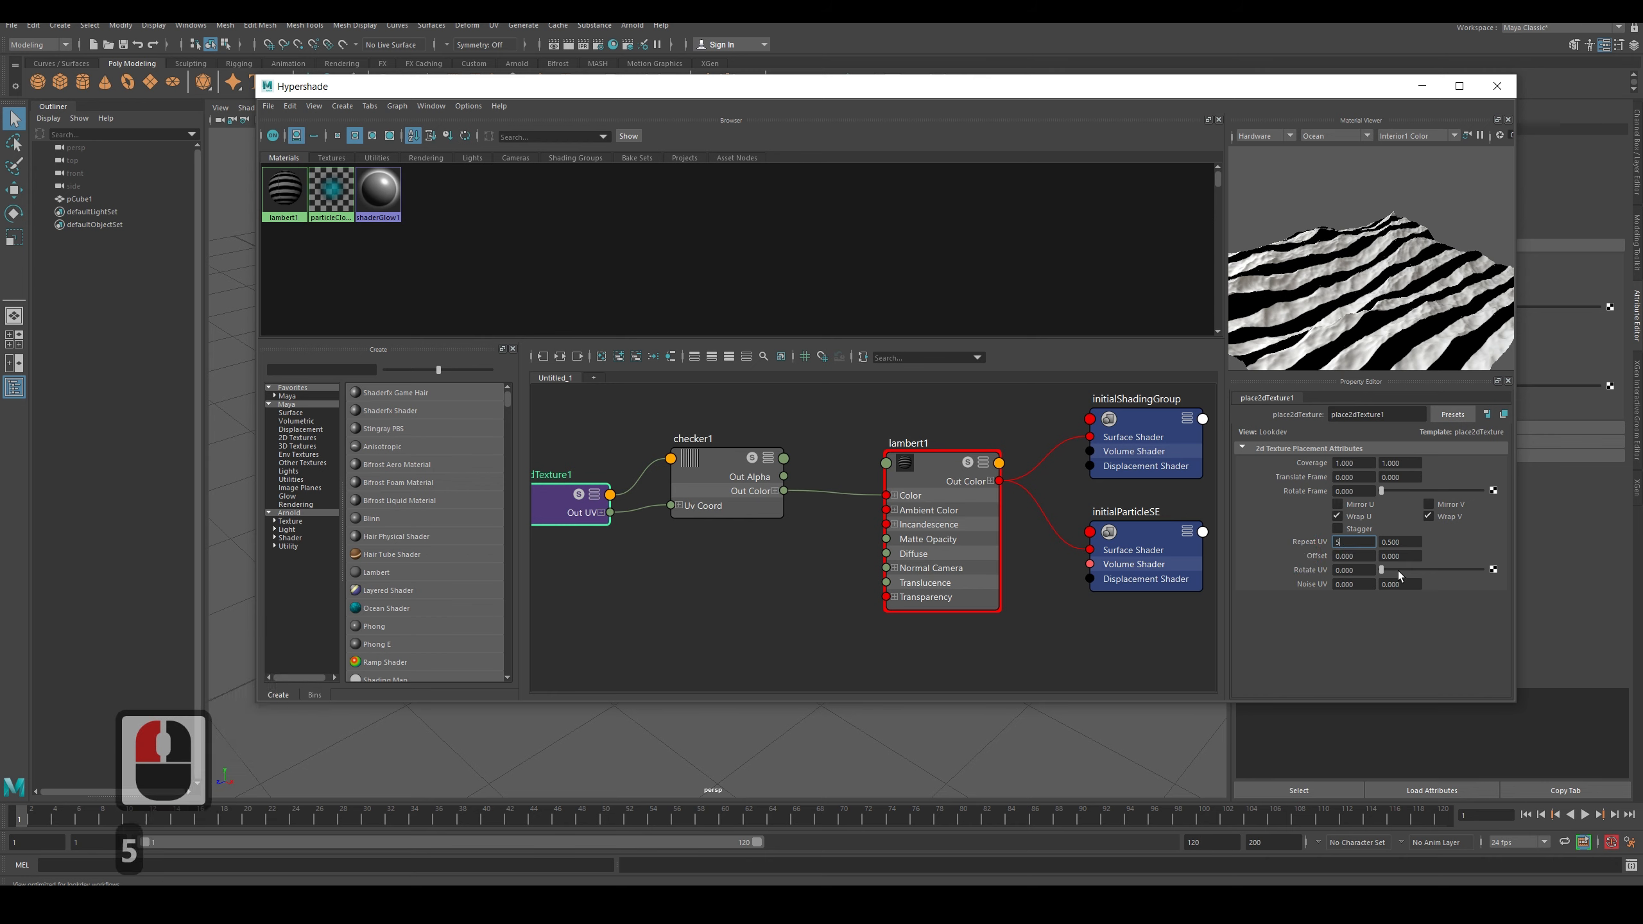
double_click(1391, 542)
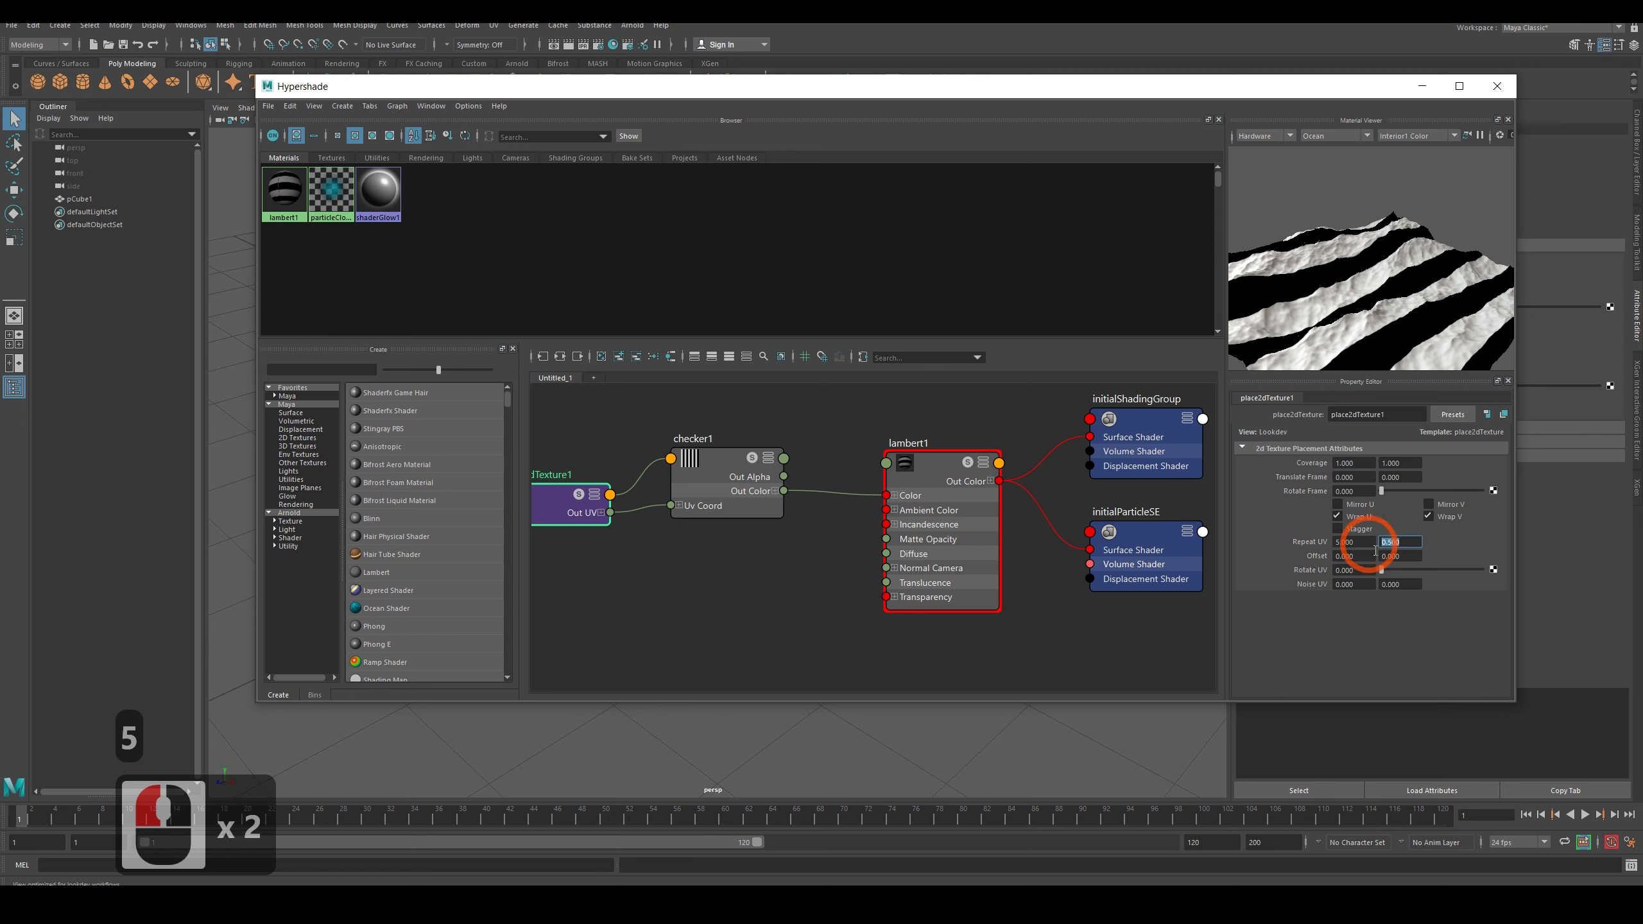
type("5")
key("Return")
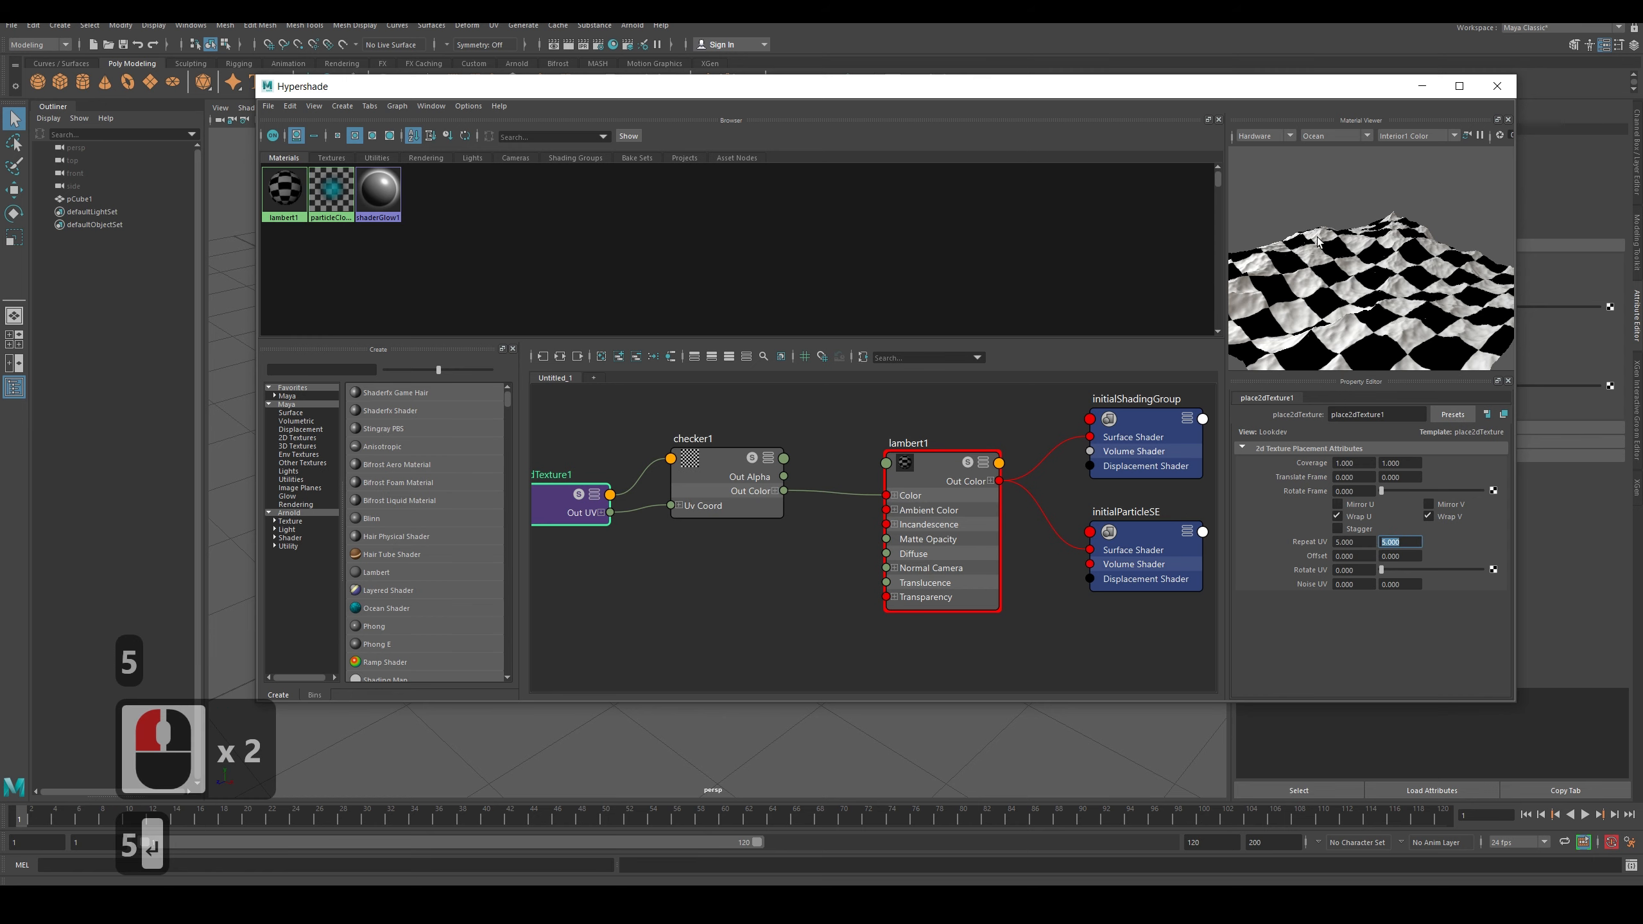
Reposition the place2dTexture1 node slightly above and beside checker1 in the node graph.
left_click_drag(554, 502, 590, 475)
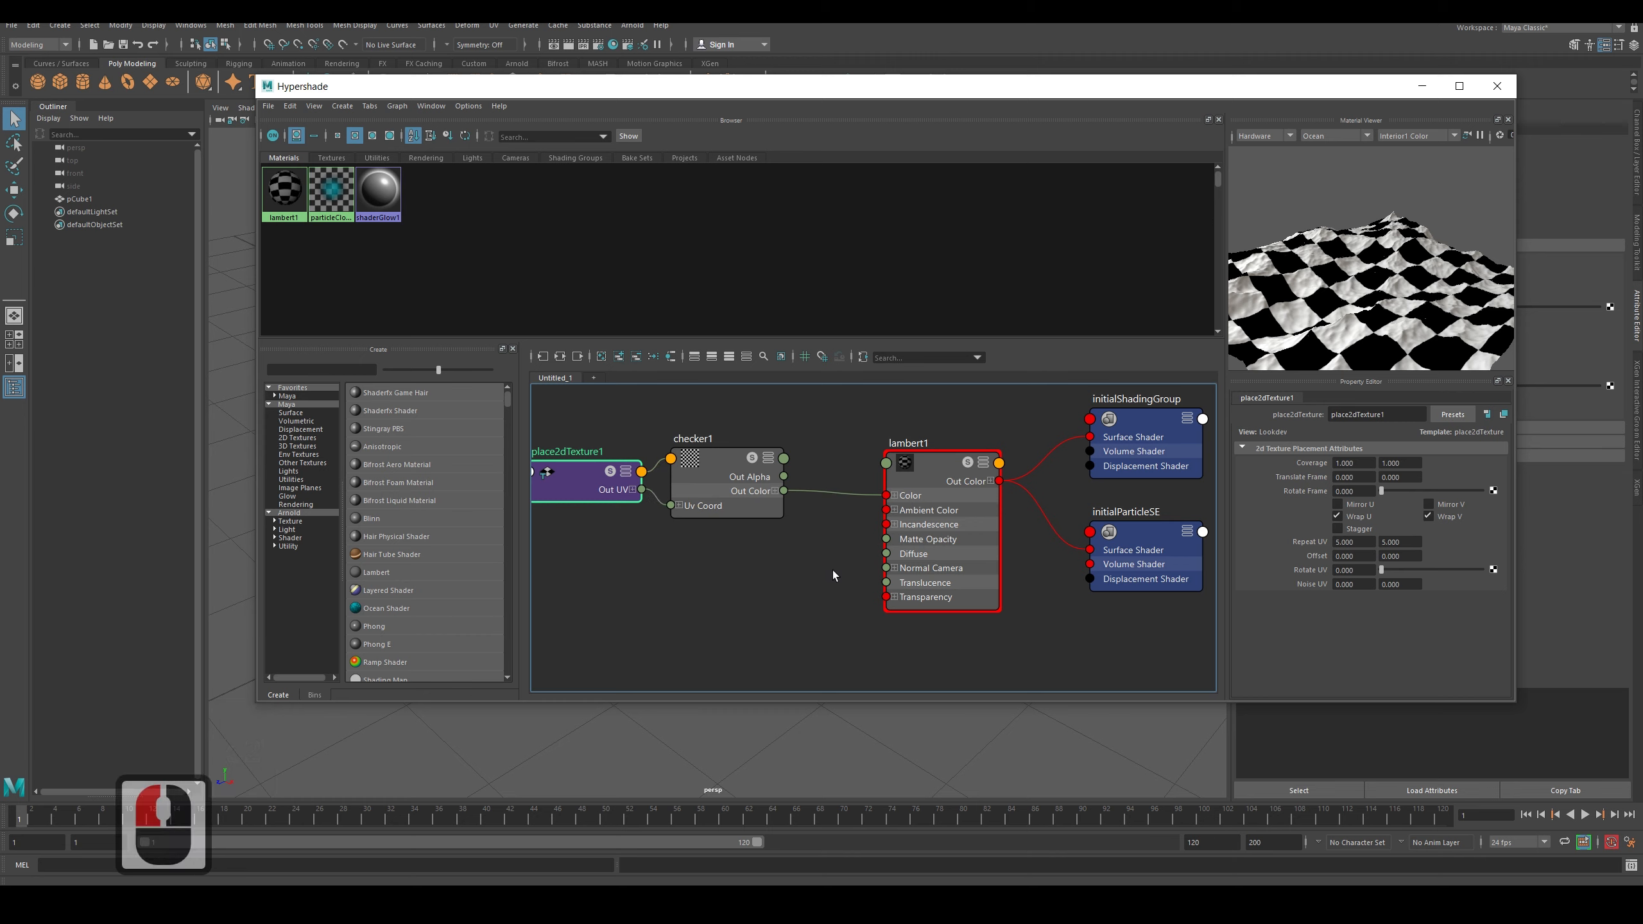
scroll(804, 534, "down", 3)
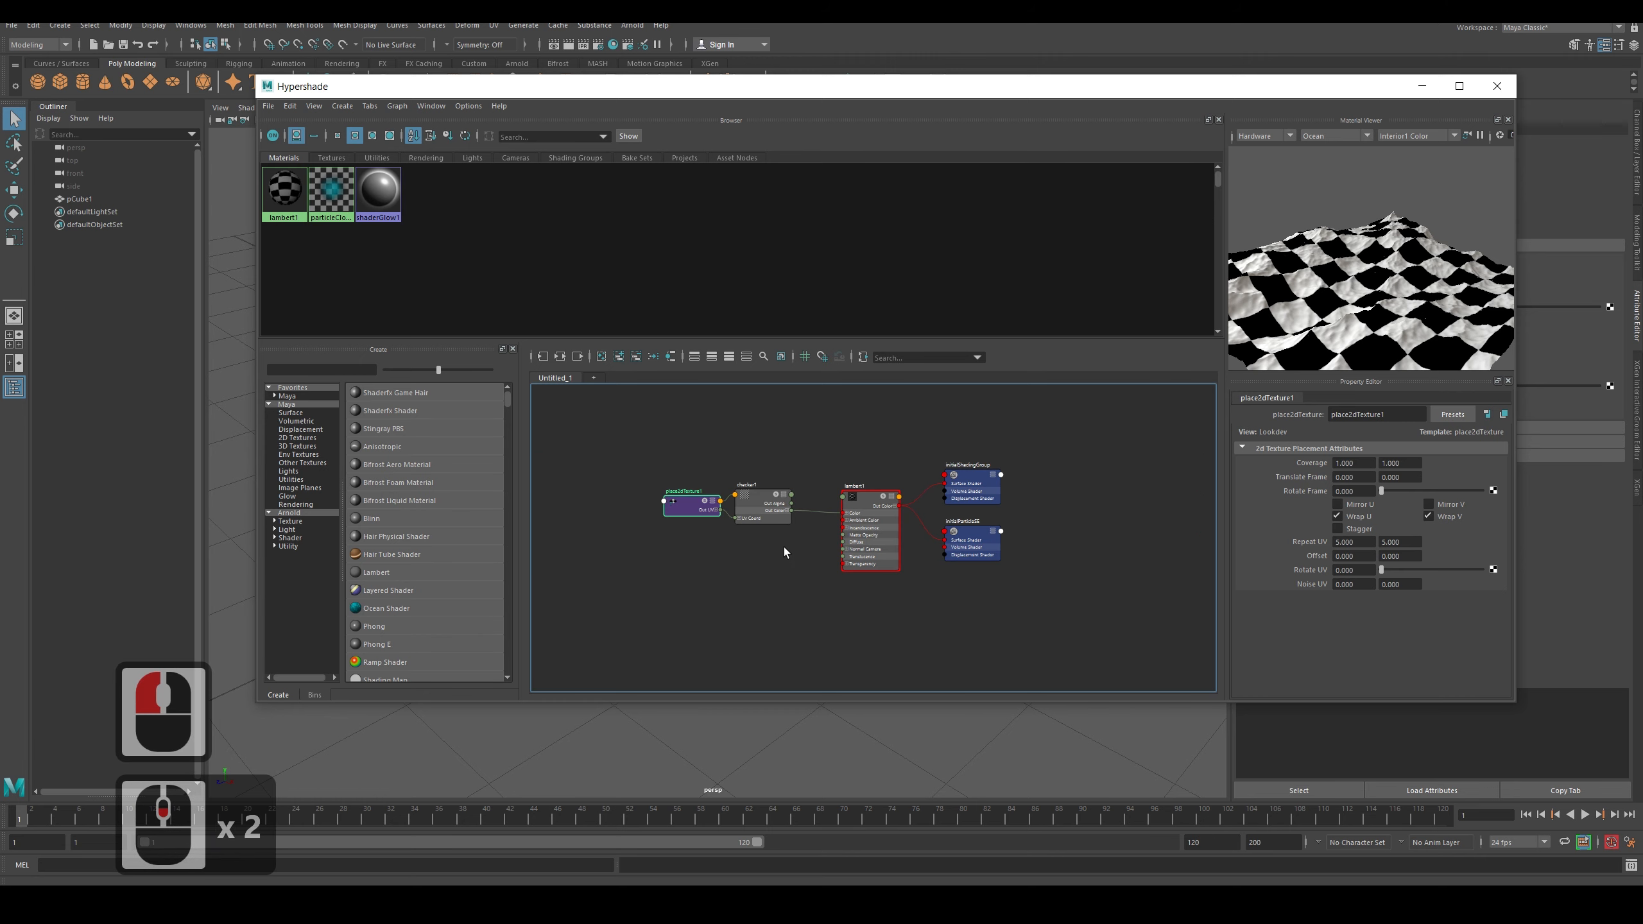
scroll(924, 524, "up", 1)
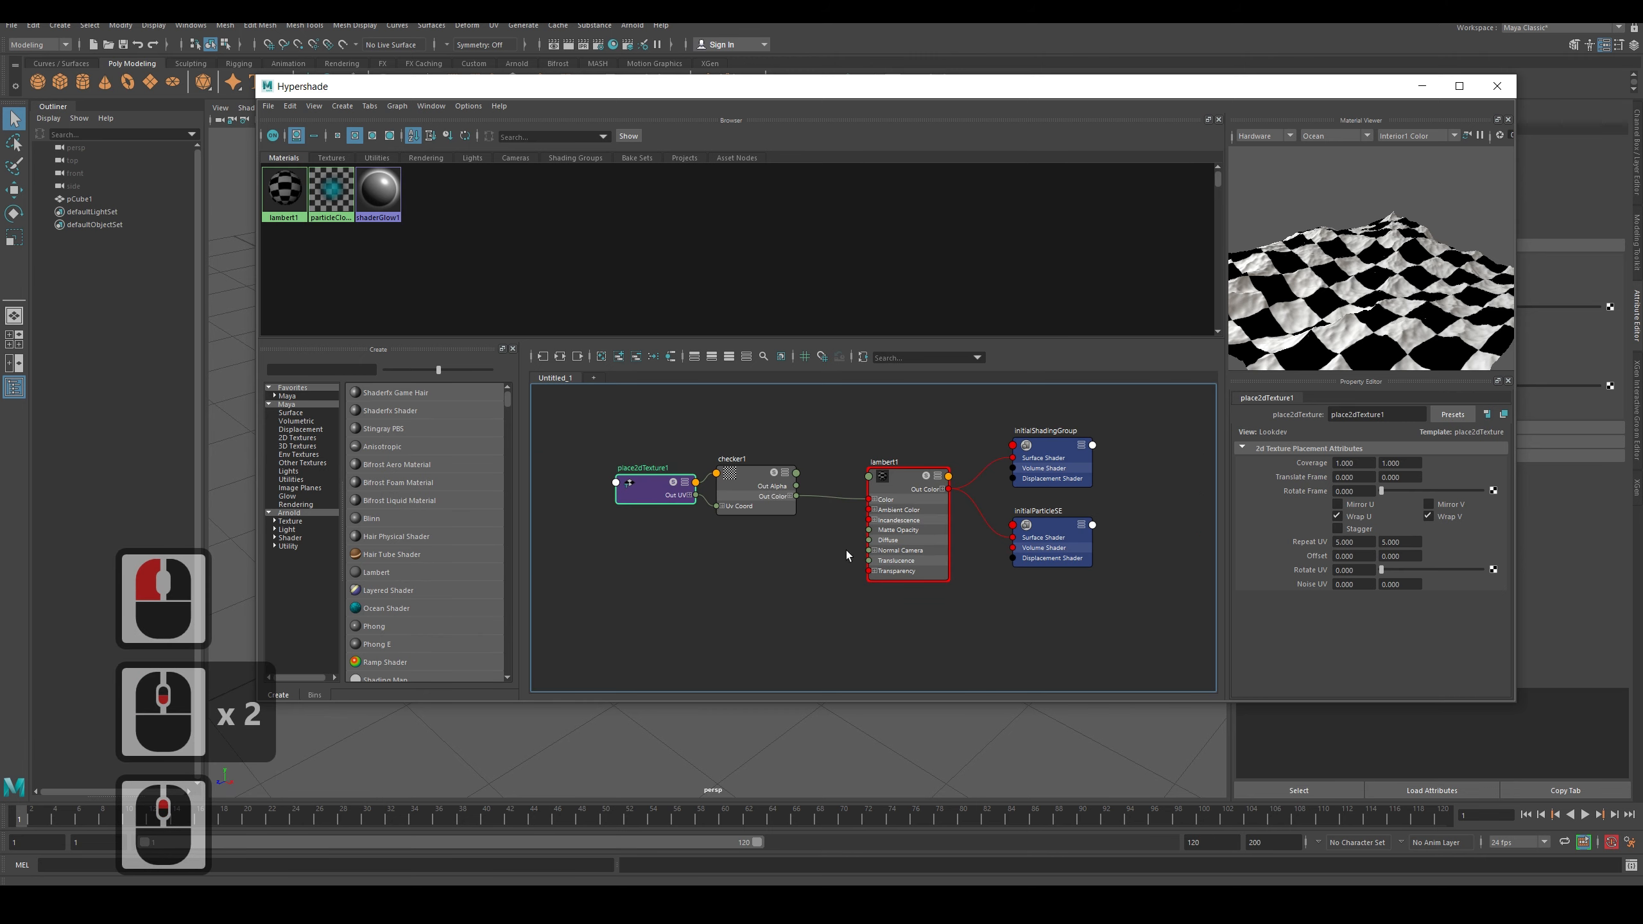
left_click_drag(652, 491, 637, 481)
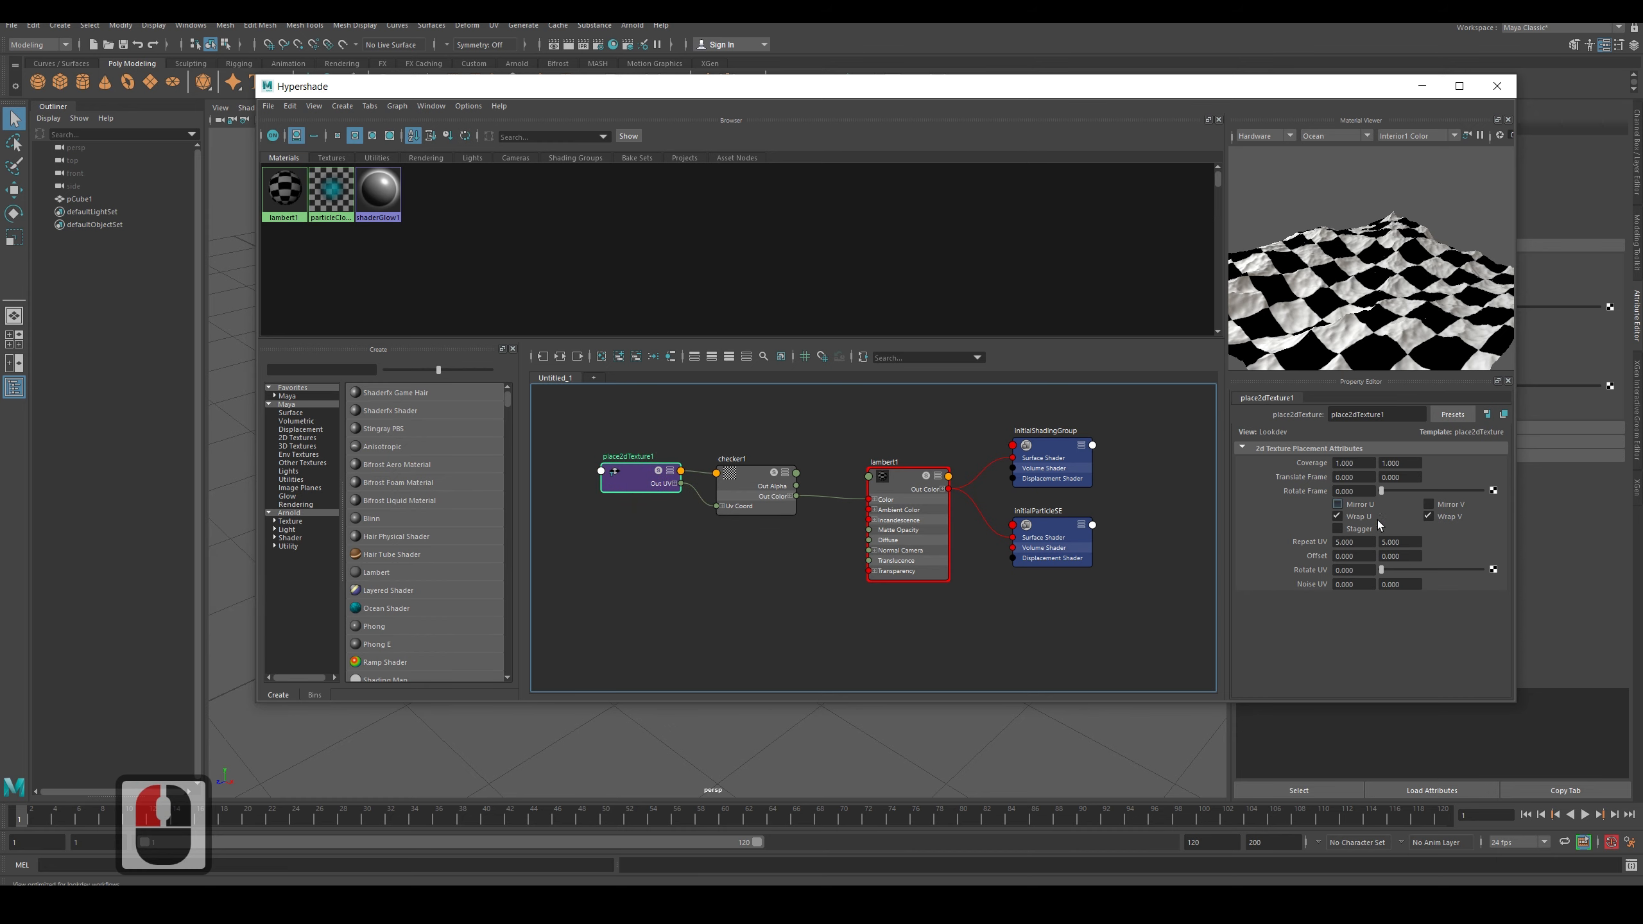
Move the Hypershade window down to uncover the main shelf, and display the properties of the checker1 node.
left_click_drag(765, 95, 729, 161)
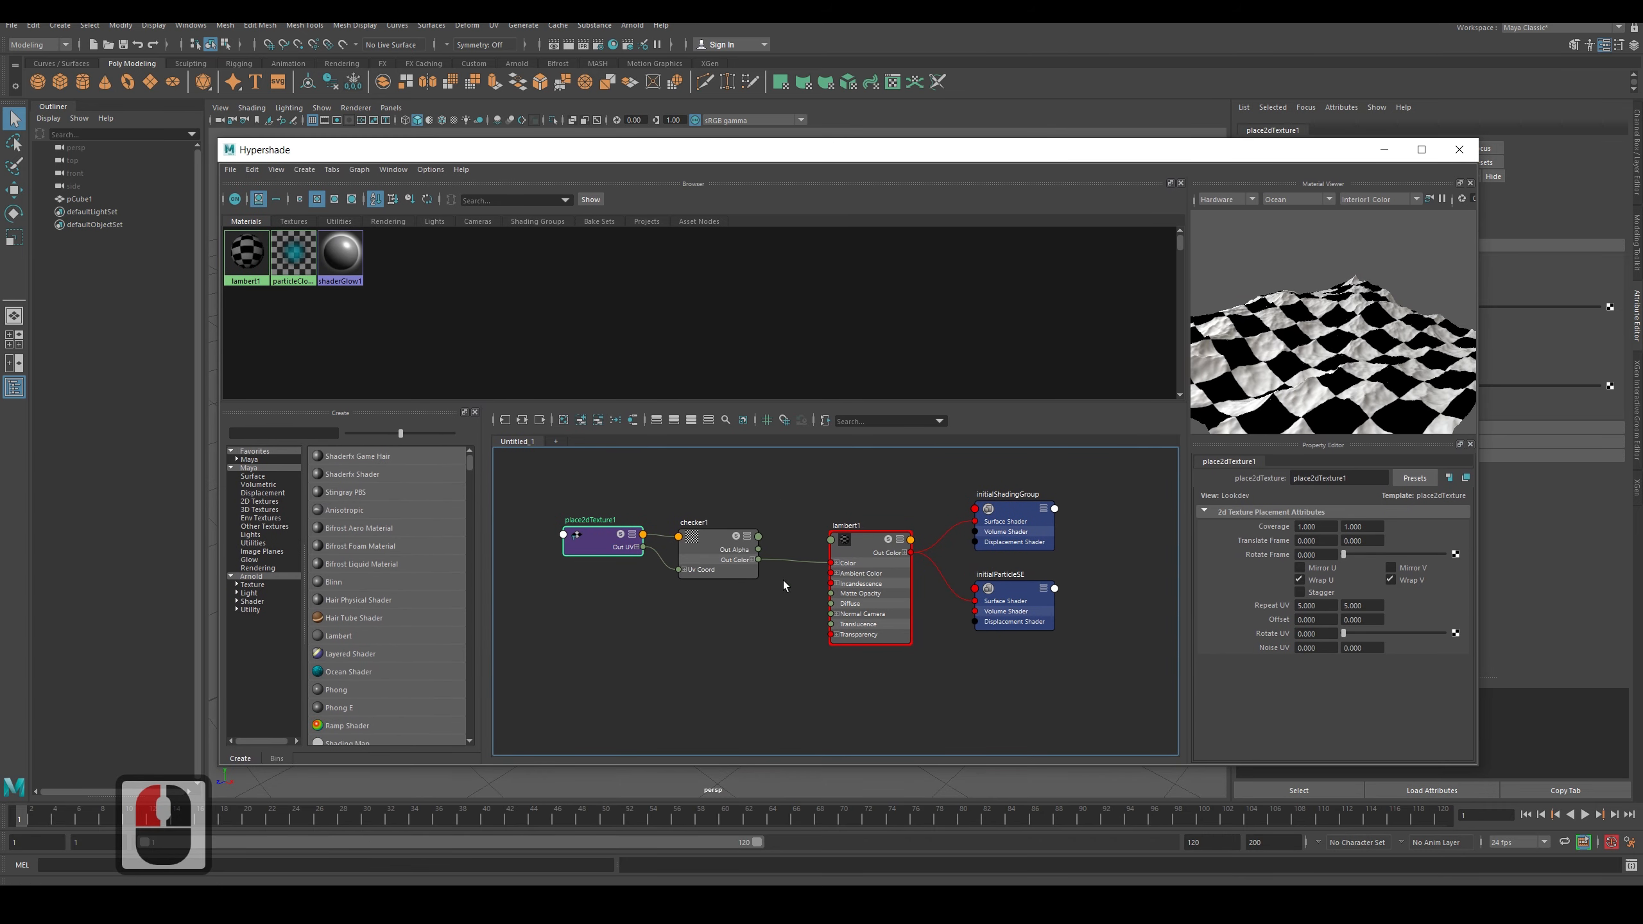
left_click(718, 547)
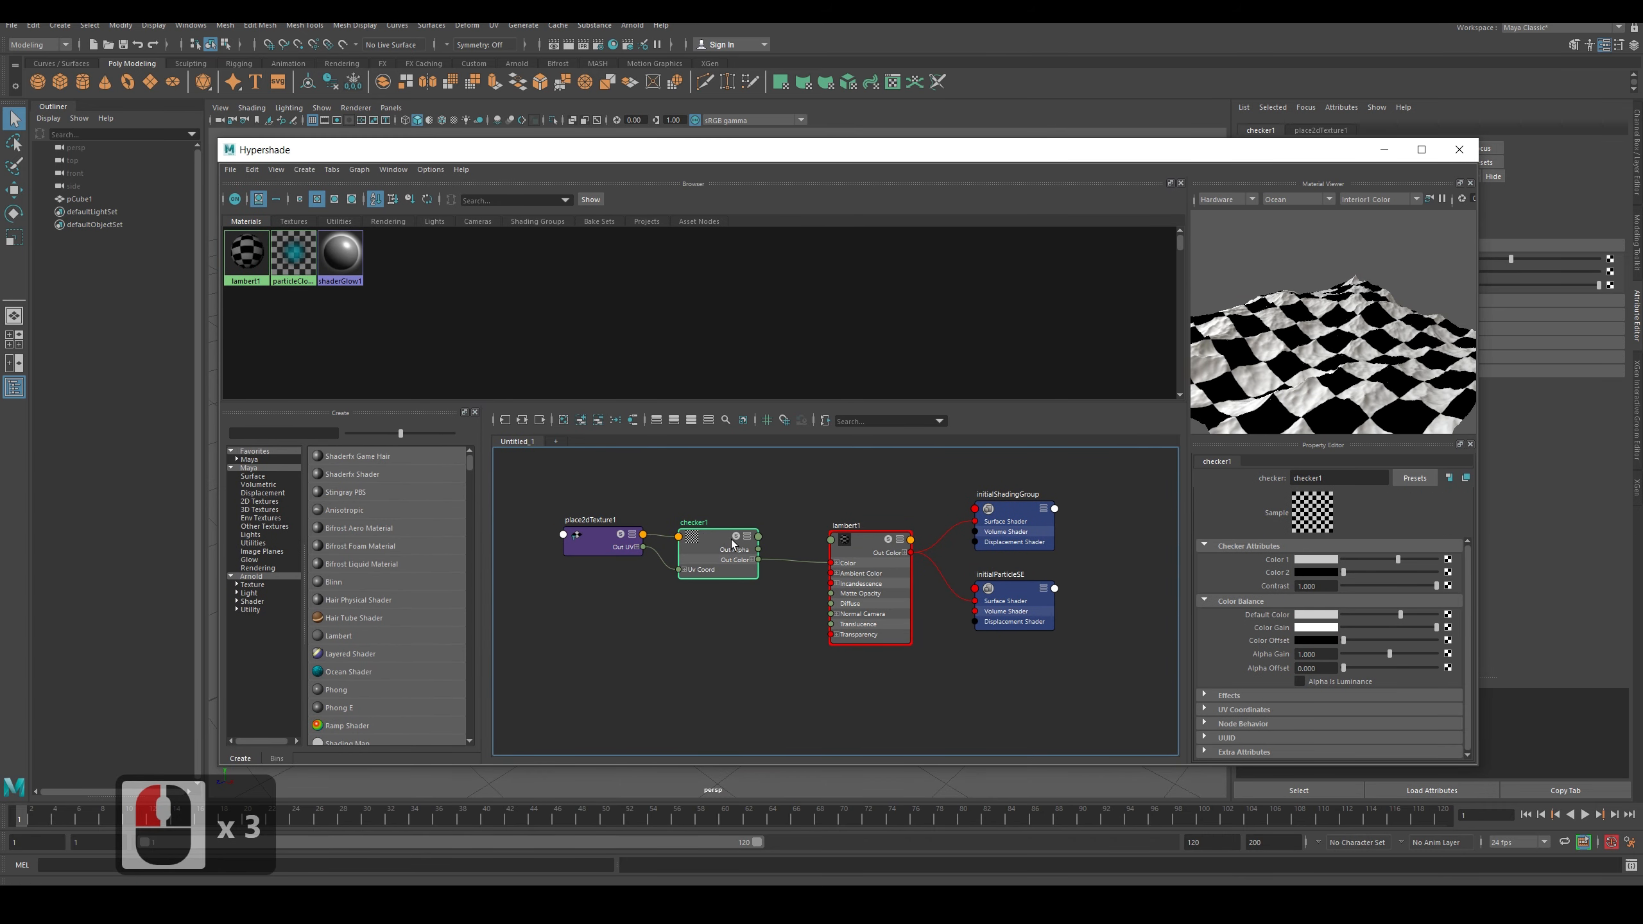
Move the checker1 node slightly up and away from place2dTexture1, and create a File texture from the 2D Textures category.
left_click_drag(714, 548, 731, 529)
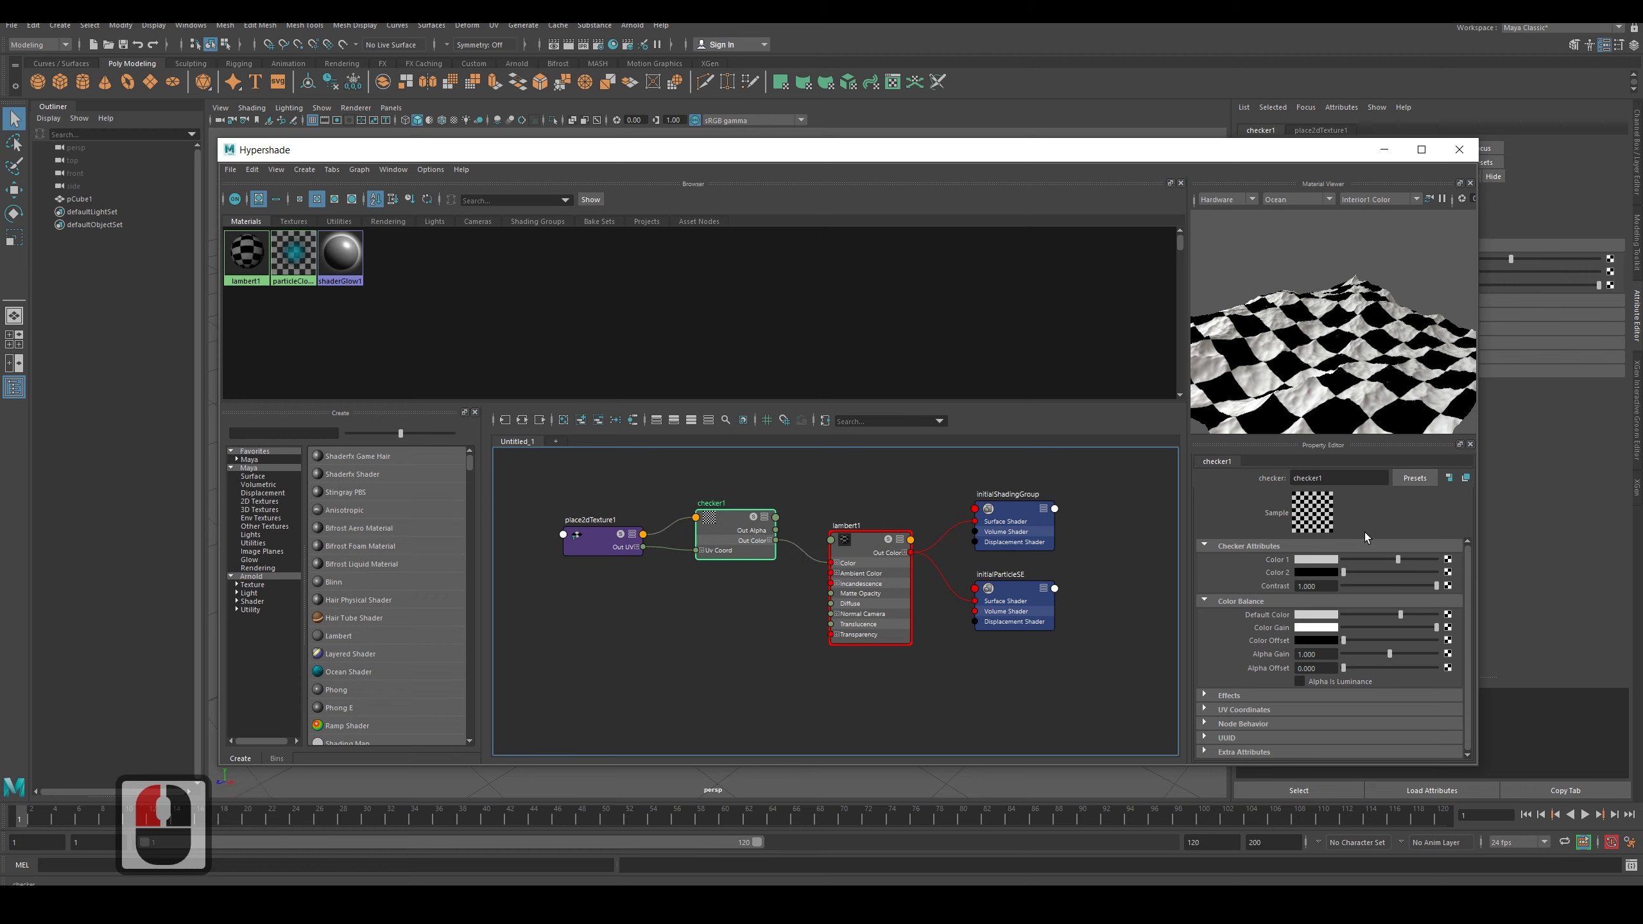
right_click(746, 609)
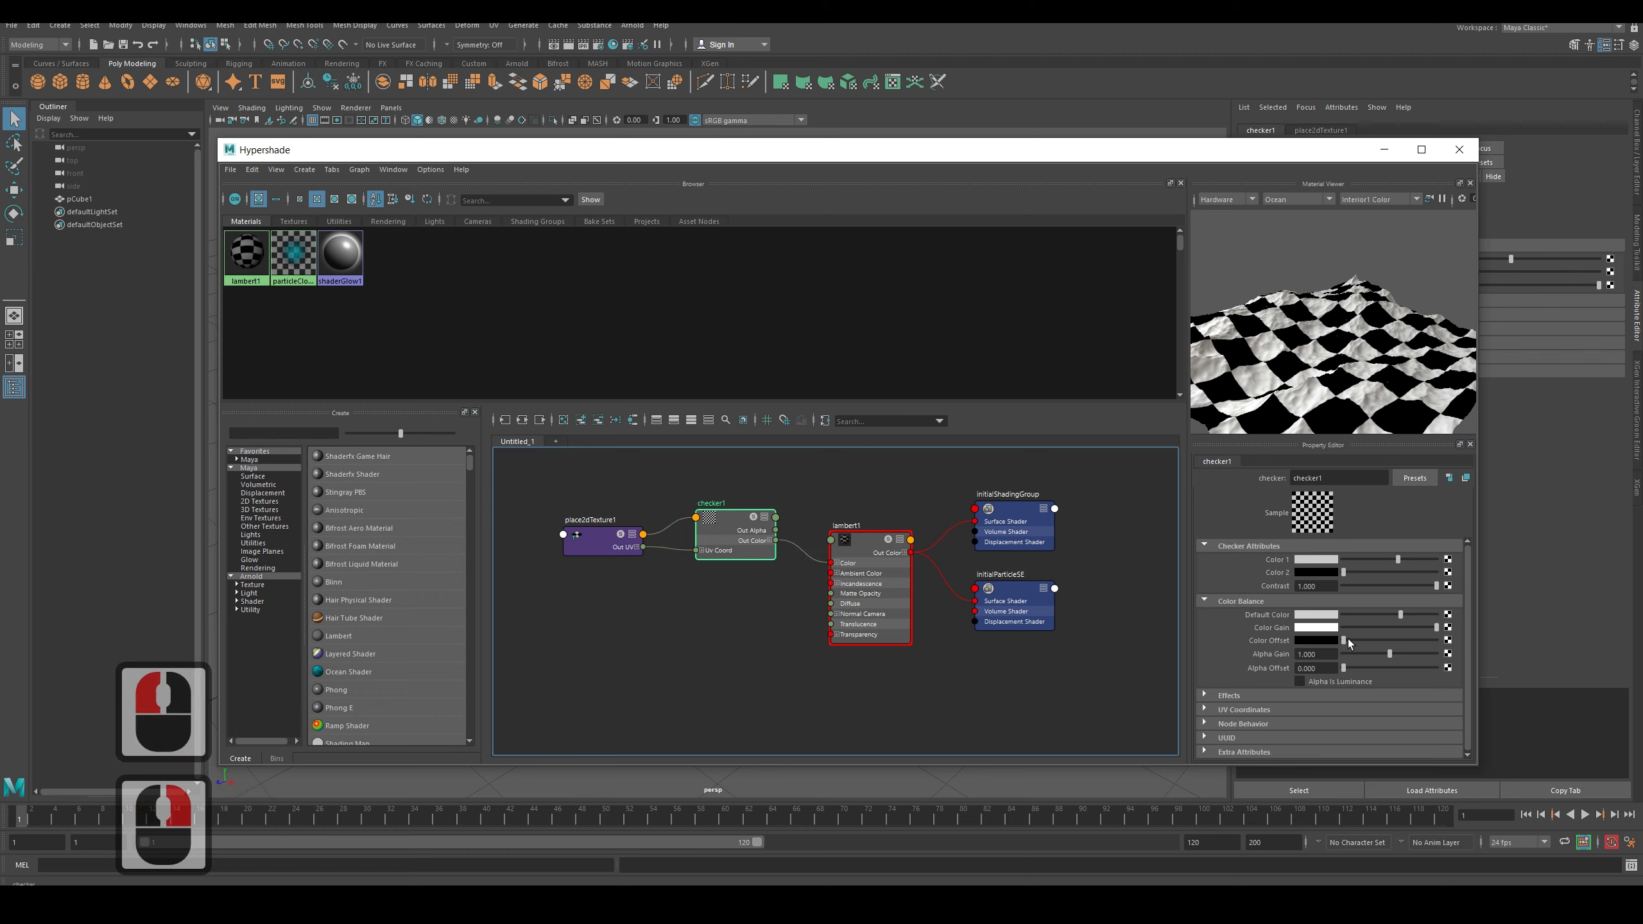
left_click(237, 586)
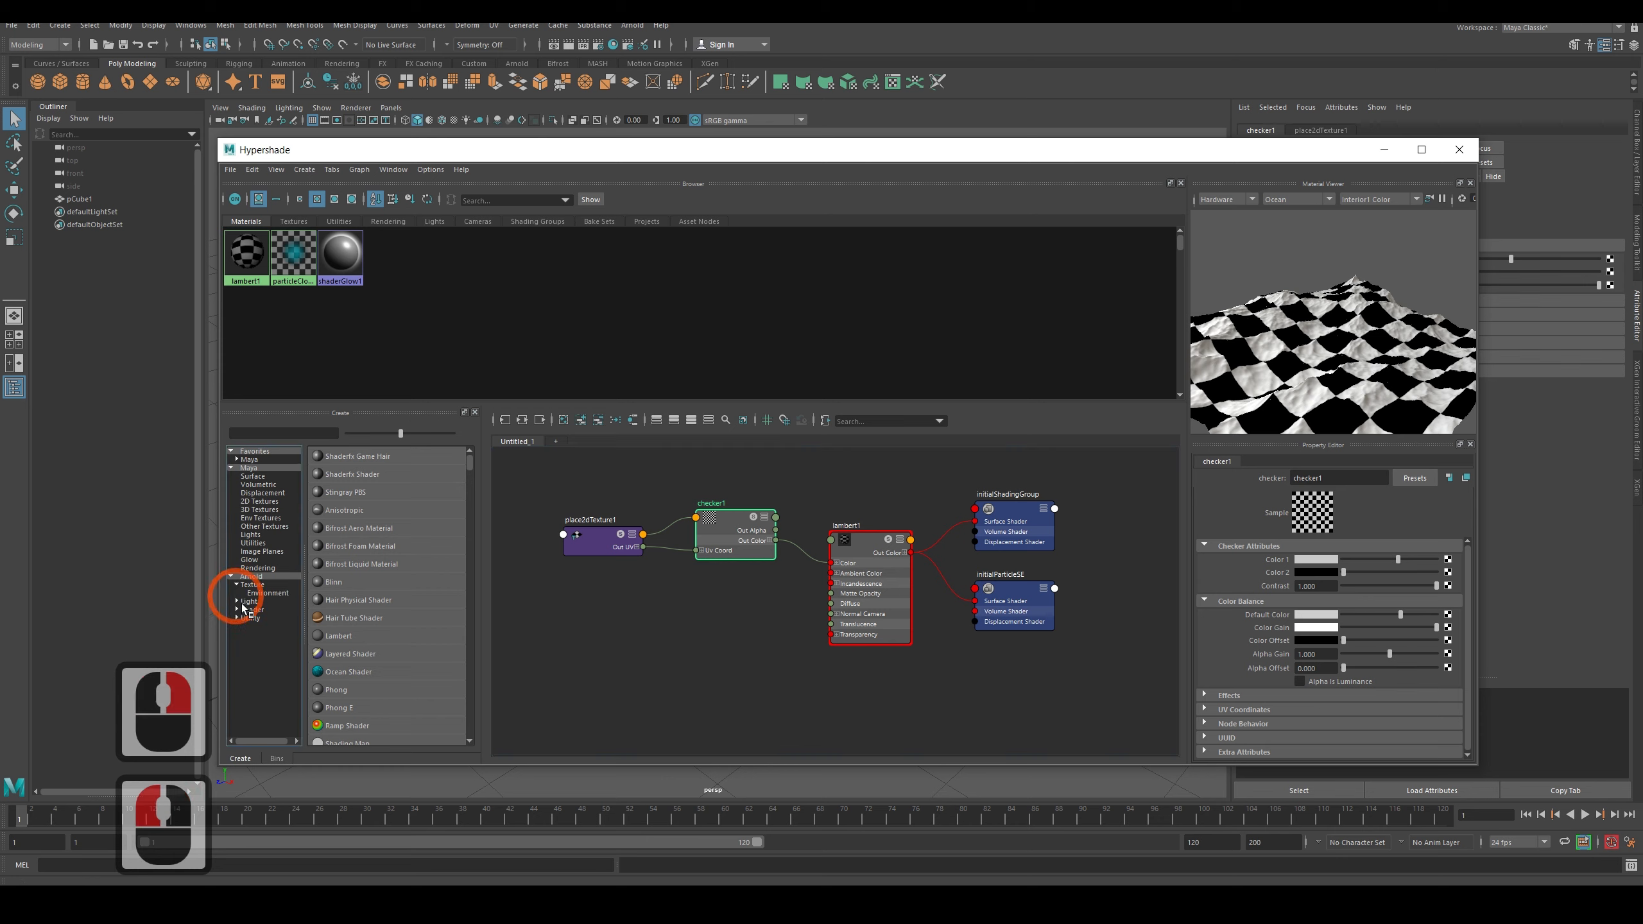
left_click(262, 502)
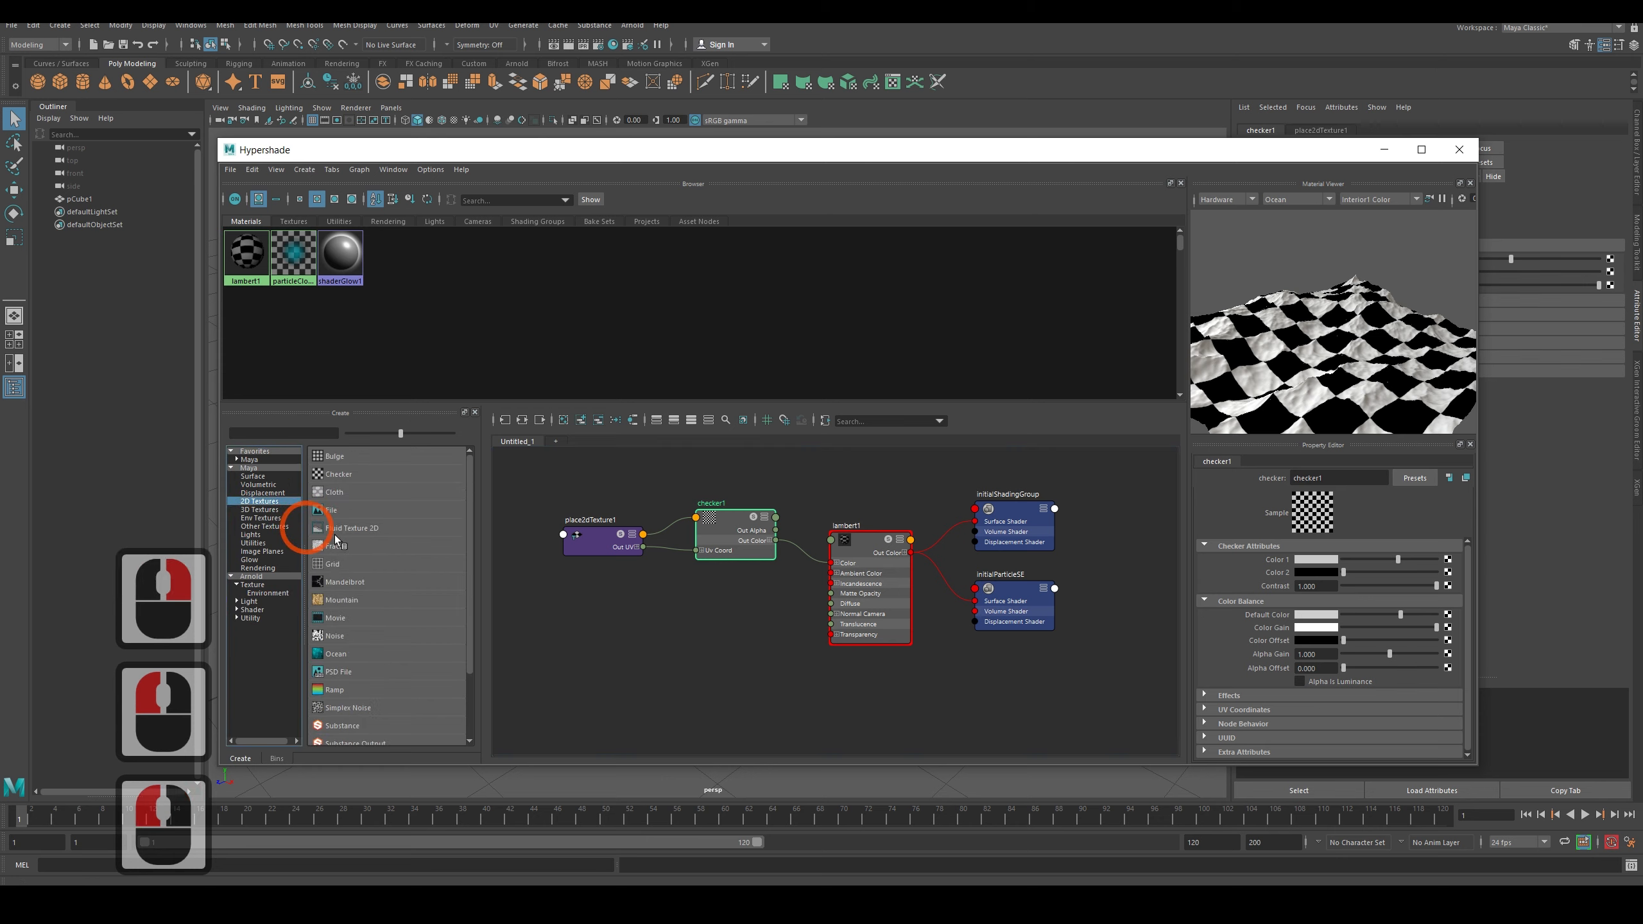
left_click(343, 512)
left_click(631, 618)
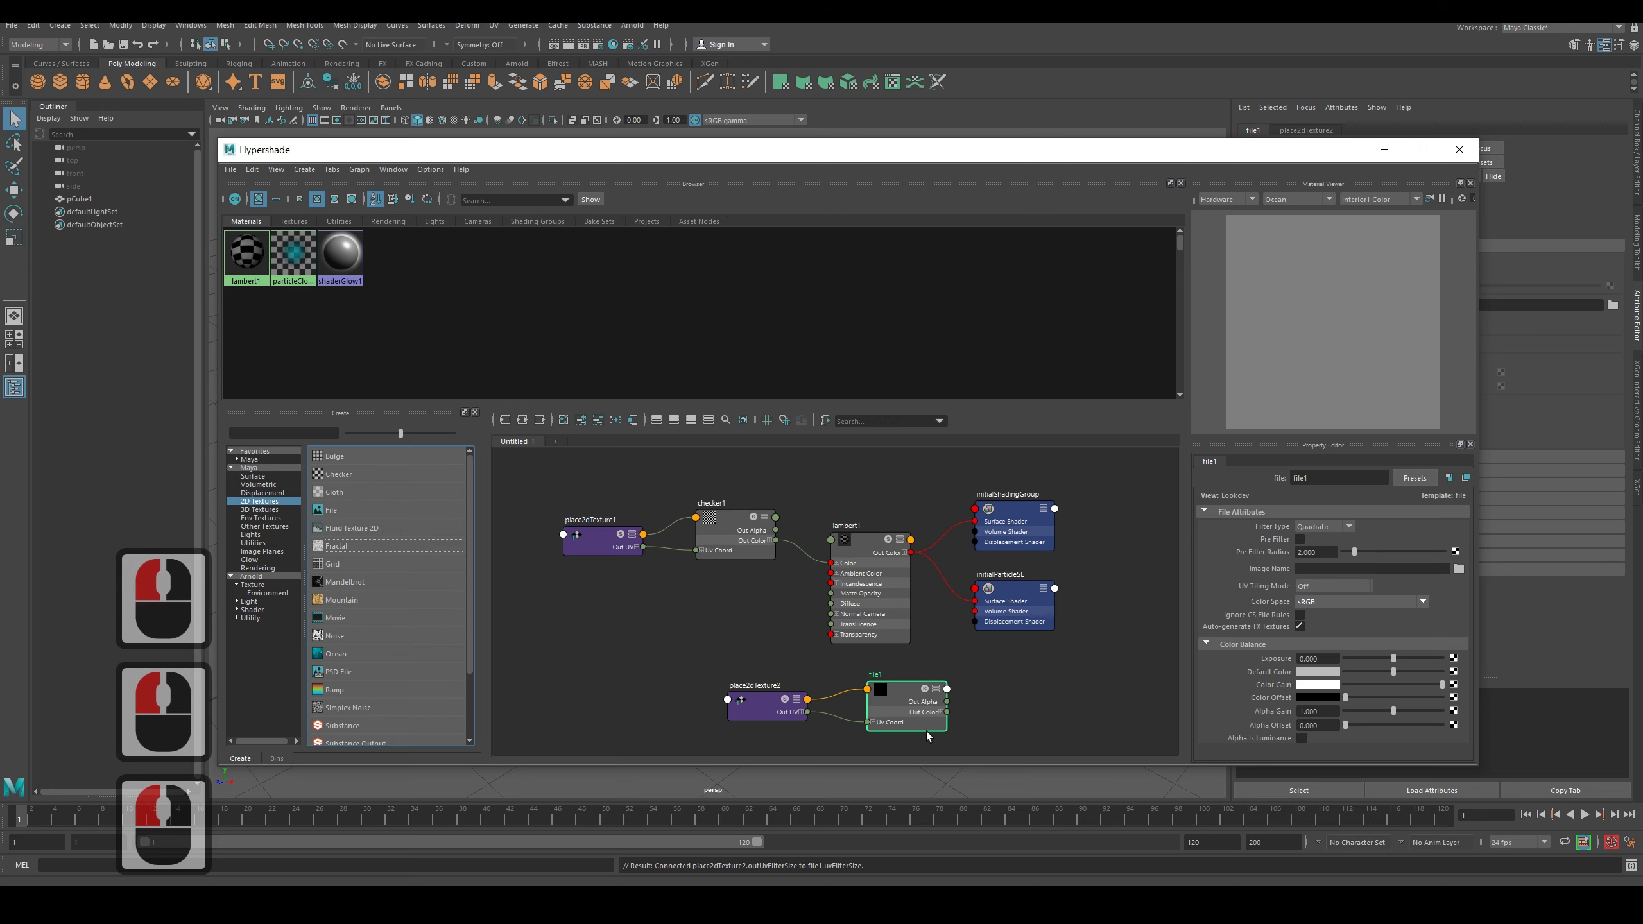
Arrange the file1 and place2dTexture2 nodes side by side directly beneath the checker1 and place2dTexture1 nodes.
left_click_drag(906, 691, 721, 618)
left_click(754, 704)
left_click_drag(758, 712, 579, 630)
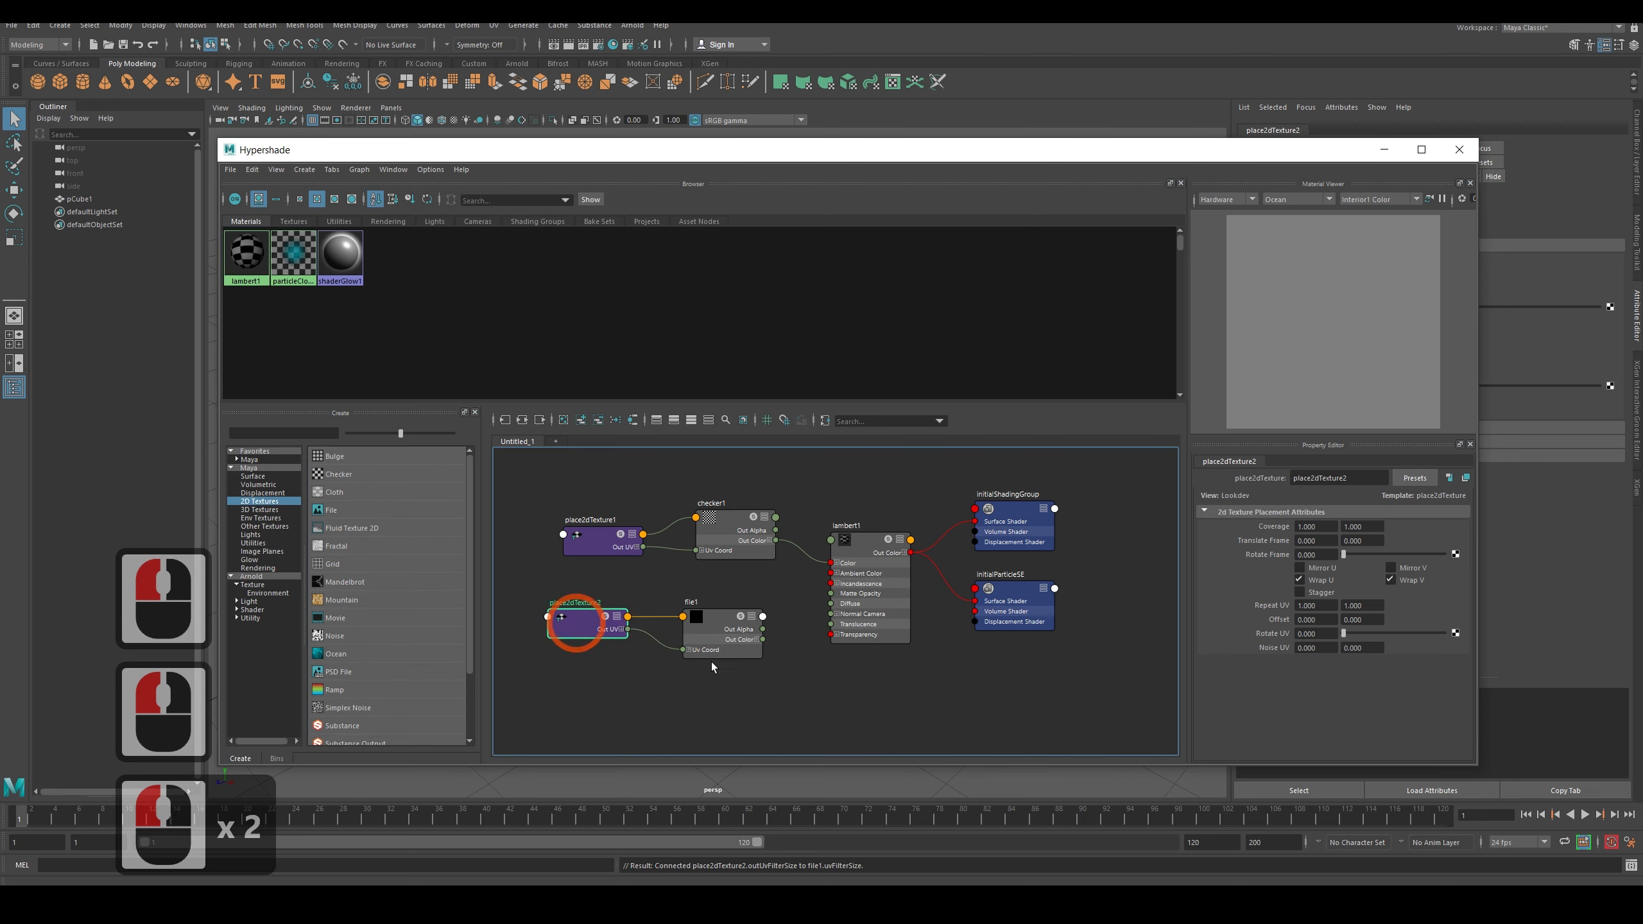
Load tvora.jpg from the delete folder on the Desktop as the image of the file1 node.
left_click(721, 632)
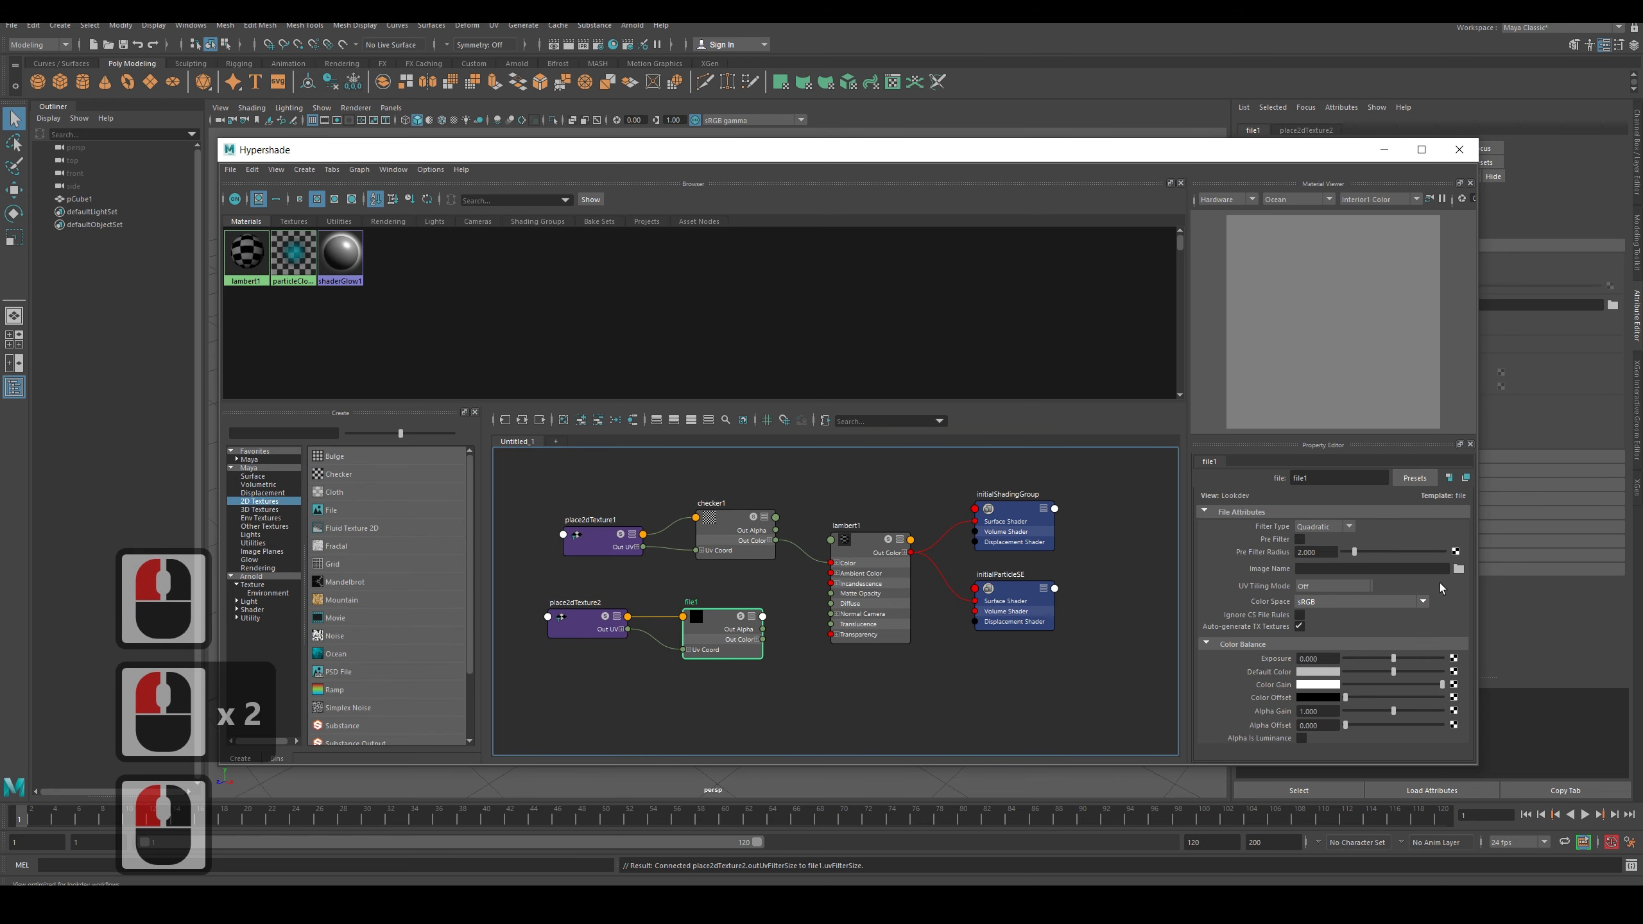
left_click(1459, 570)
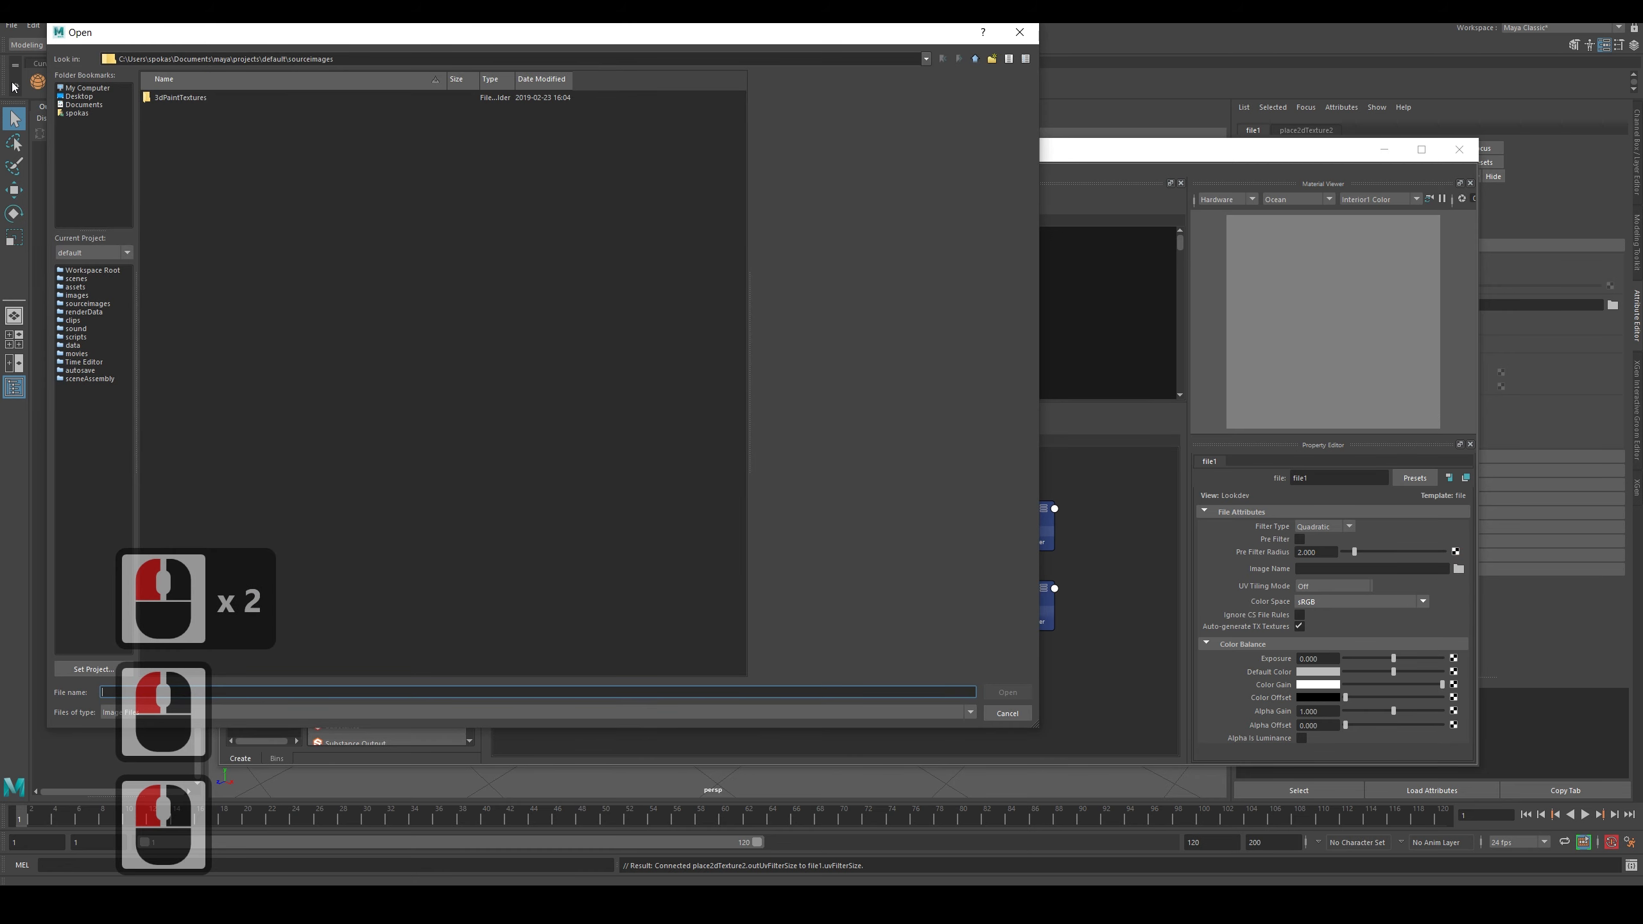
left_click(63, 95)
left_click(237, 288)
key("d")
key("d")
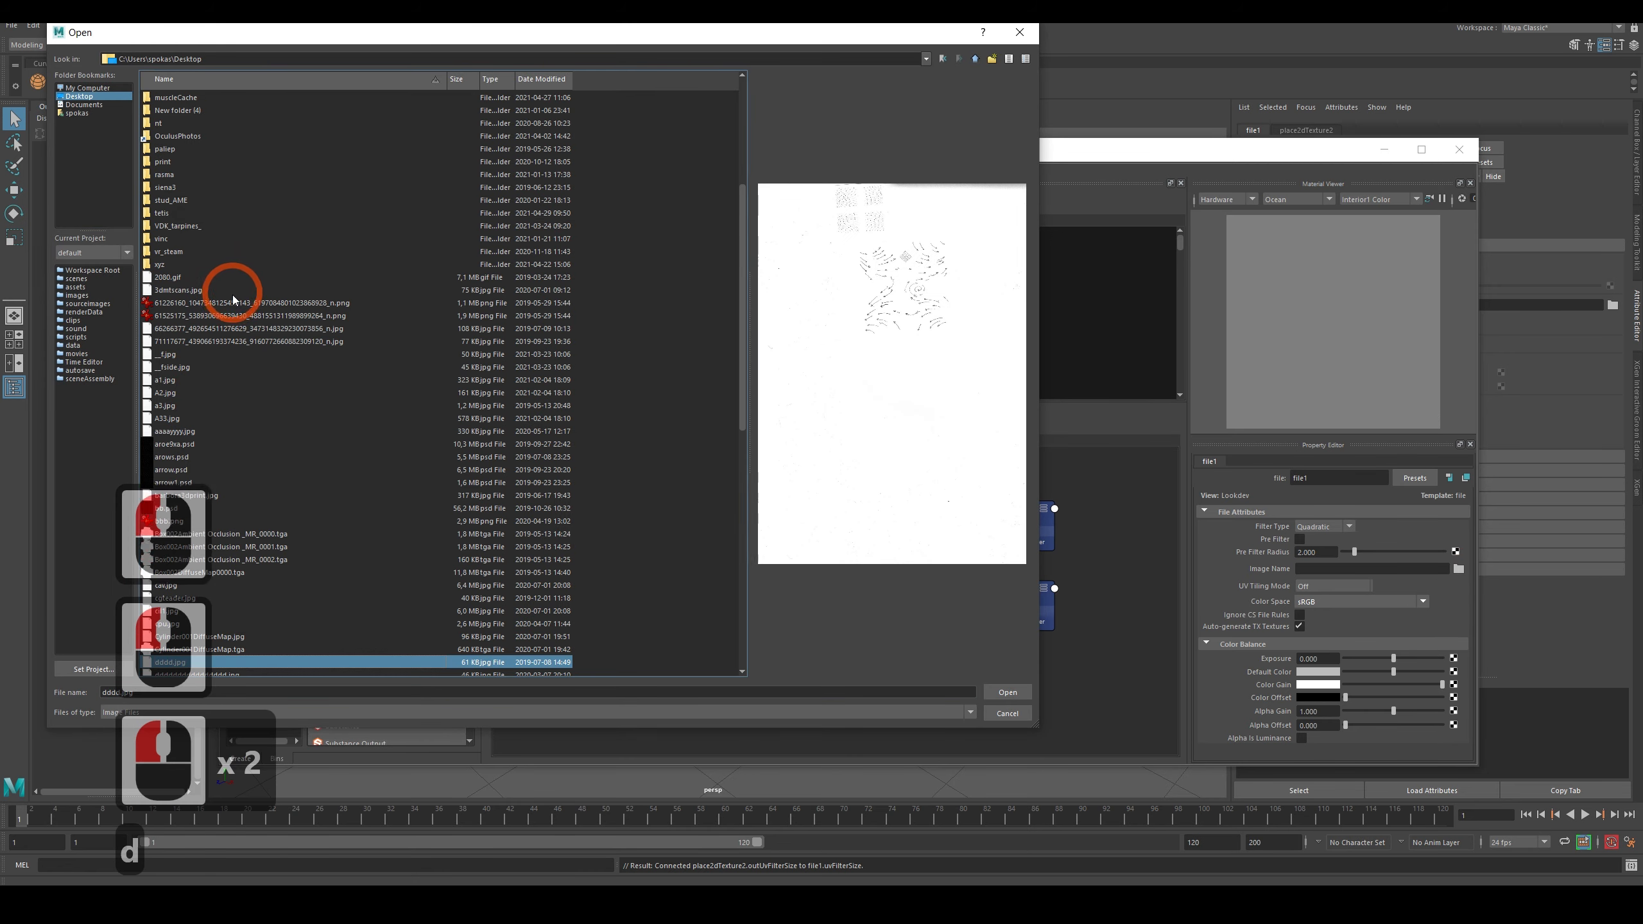
key("d")
key("d")
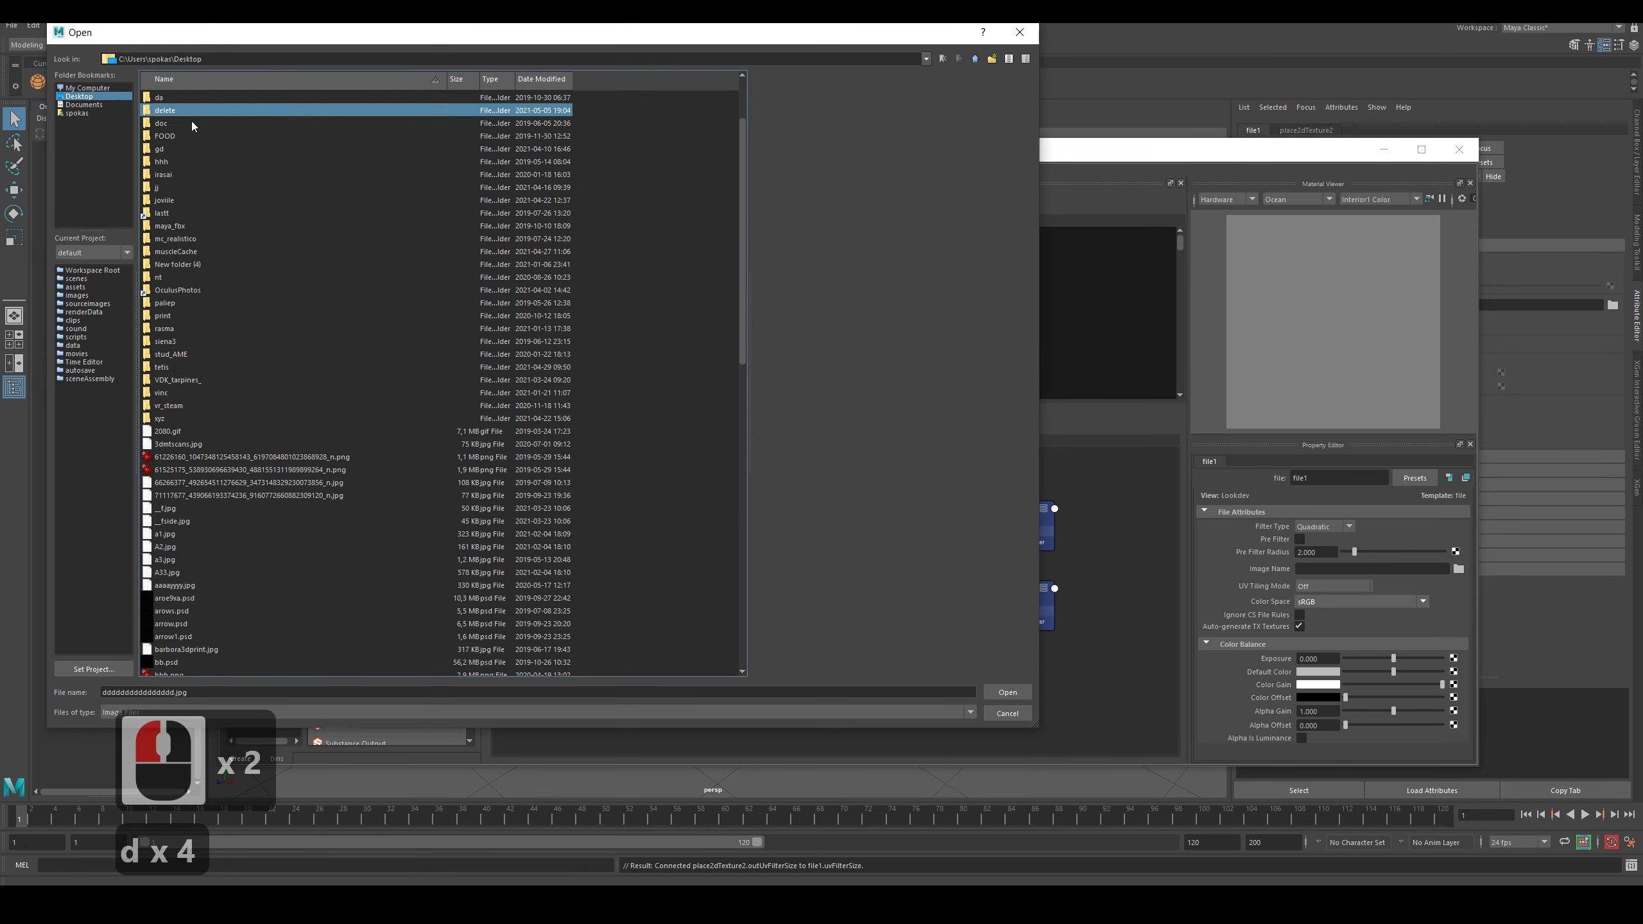
double_click(188, 112)
left_click(182, 328)
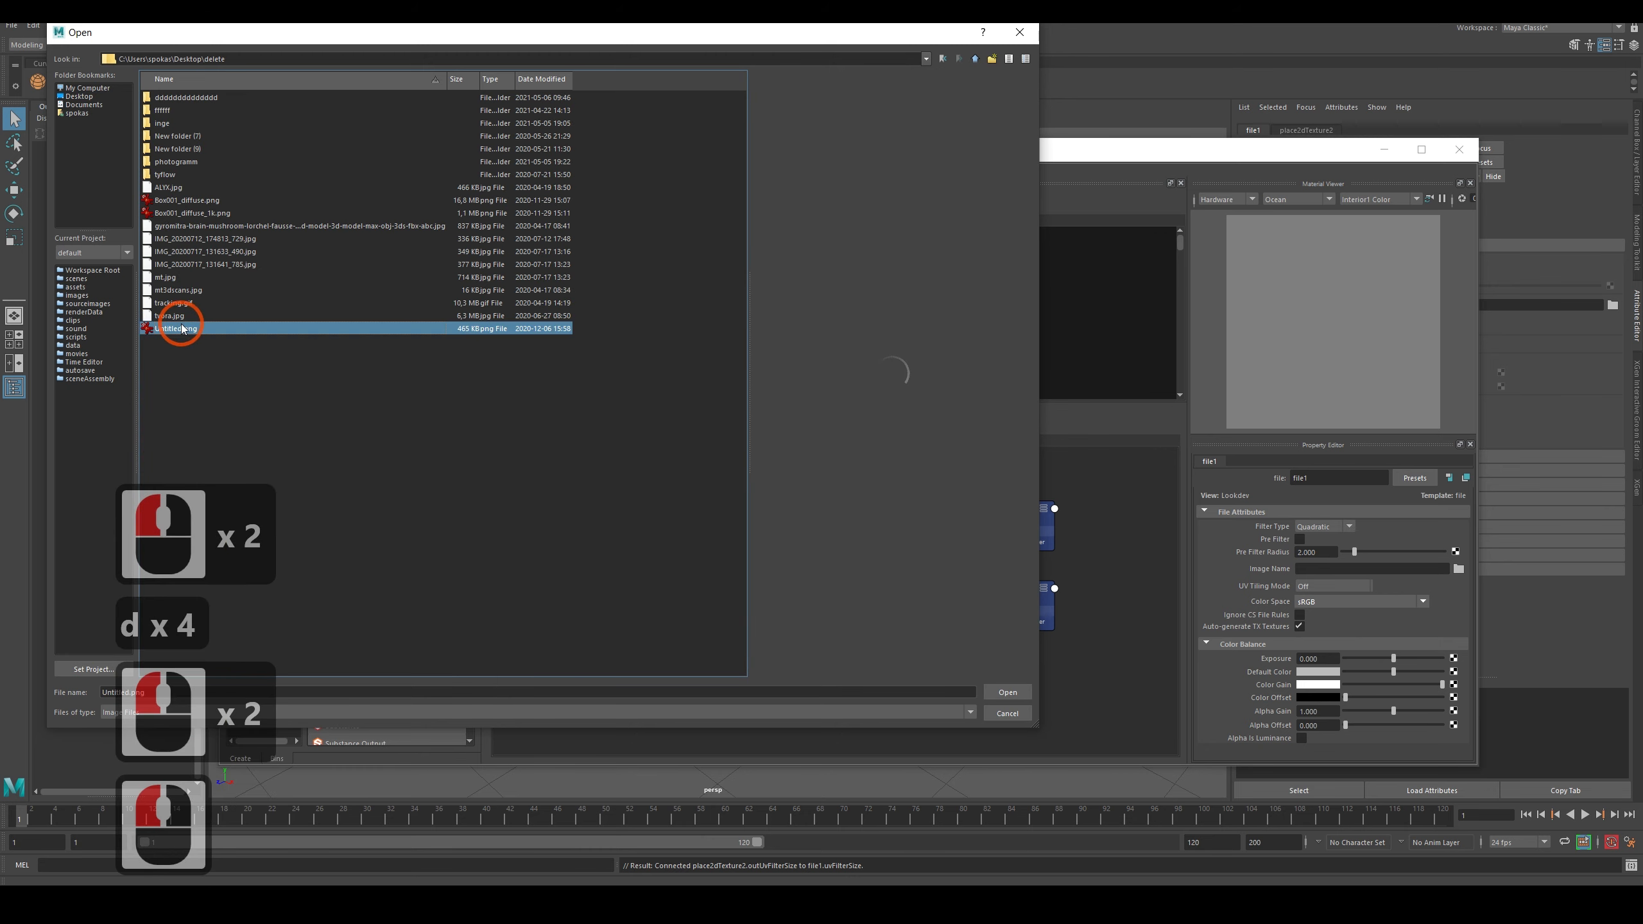
left_click(174, 315)
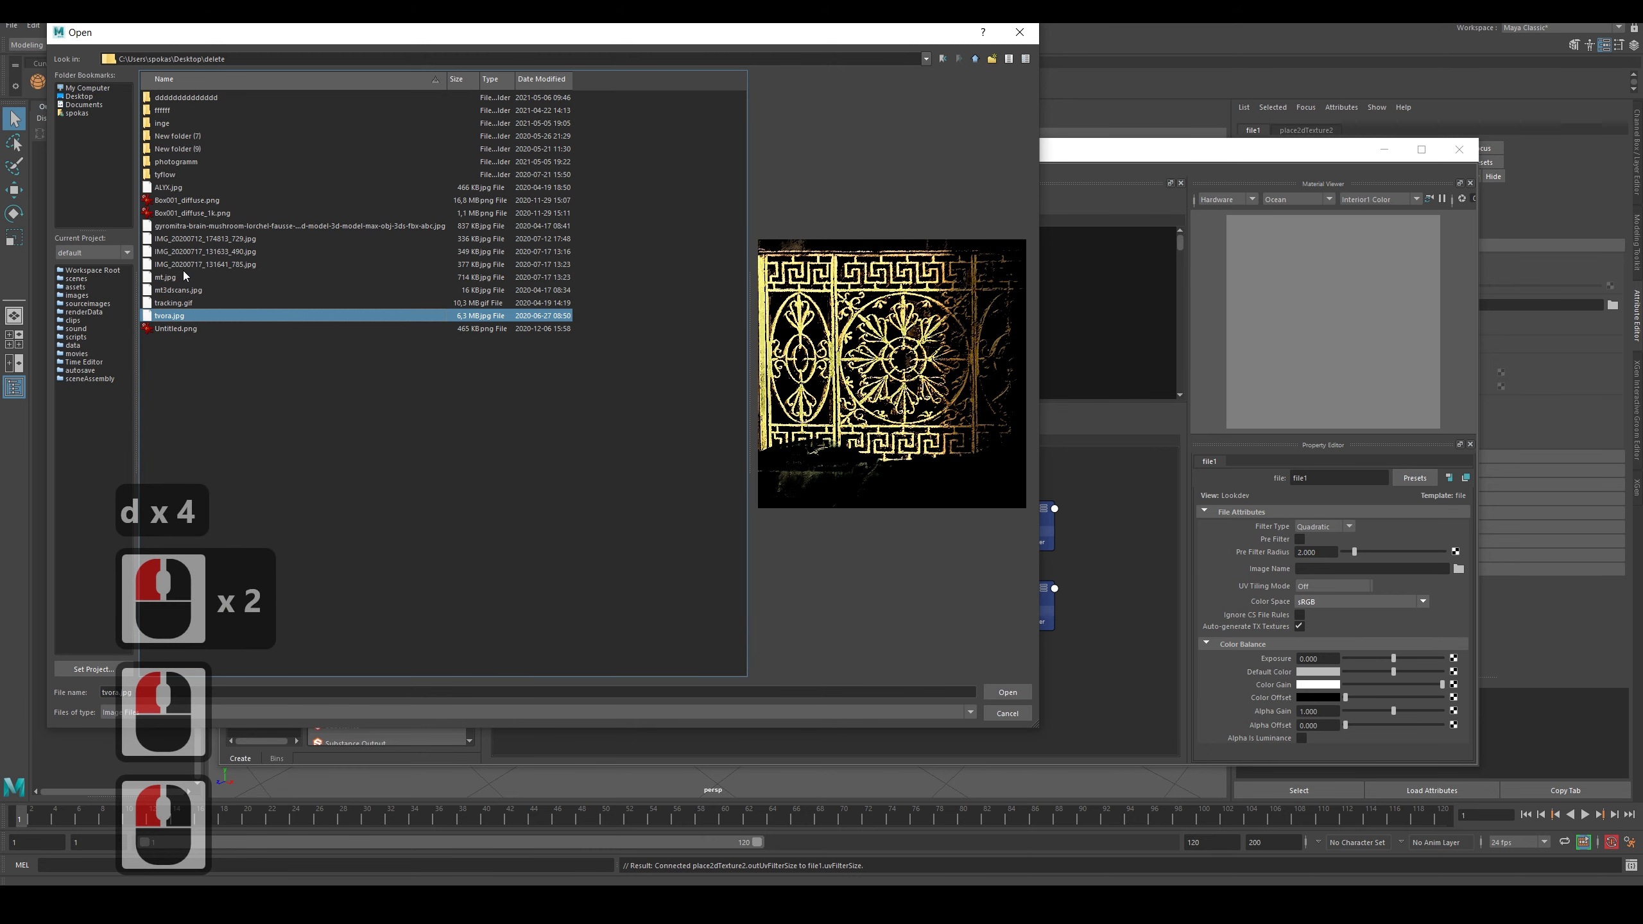
left_click(1007, 692)
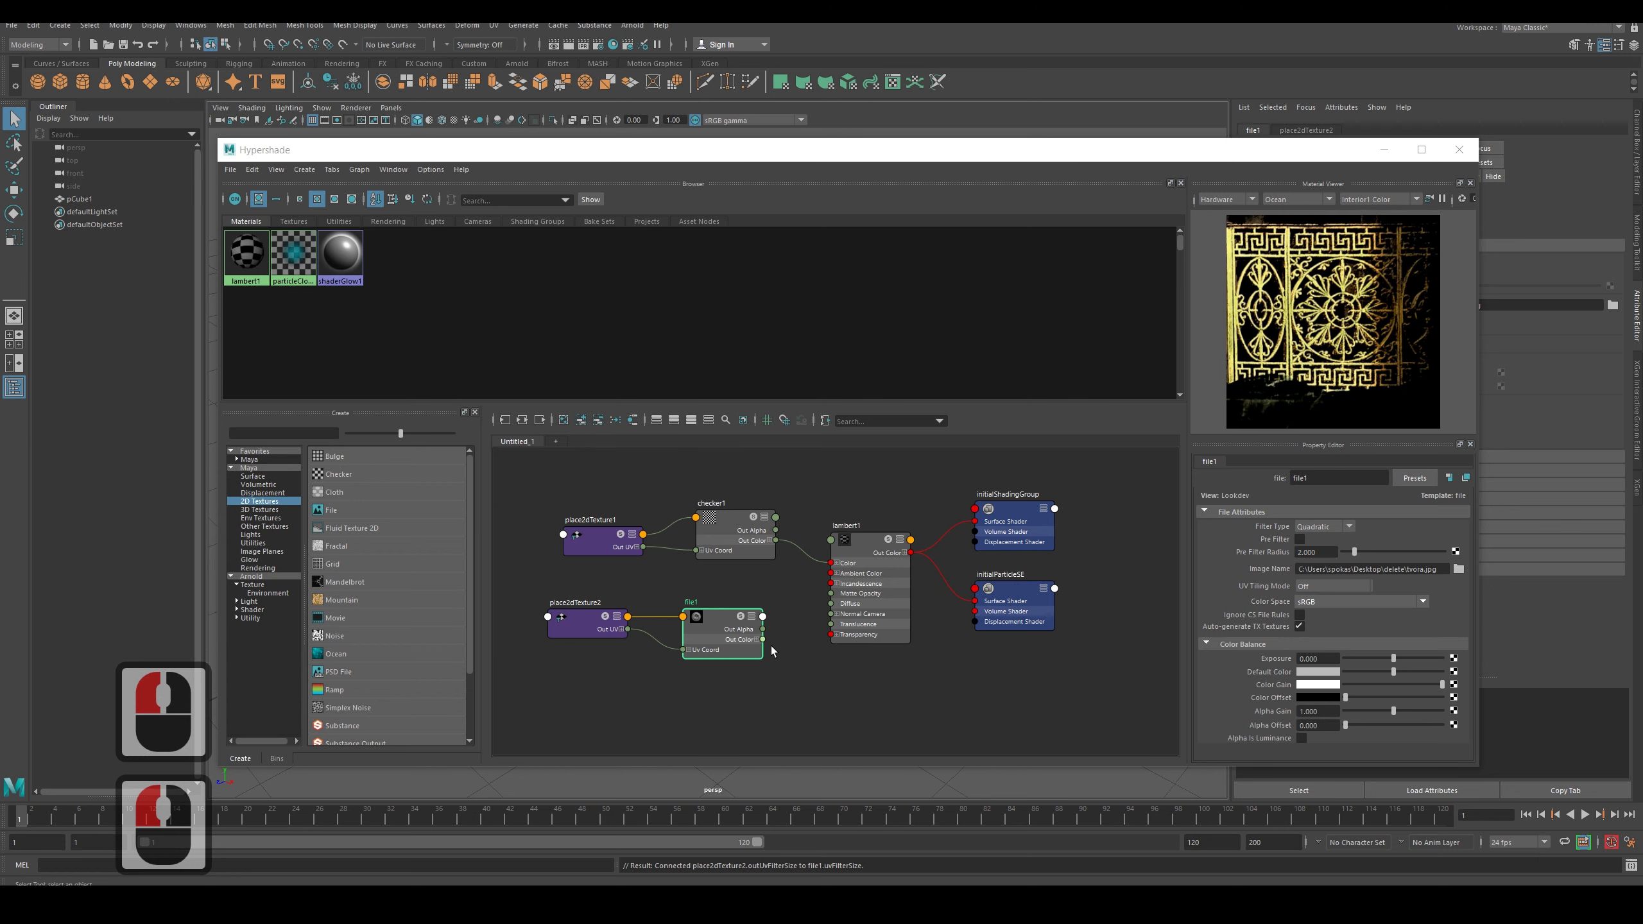
Delete the connection between checker1's Out Color and lambert1's Color.
left_click_drag(767, 643, 838, 627)
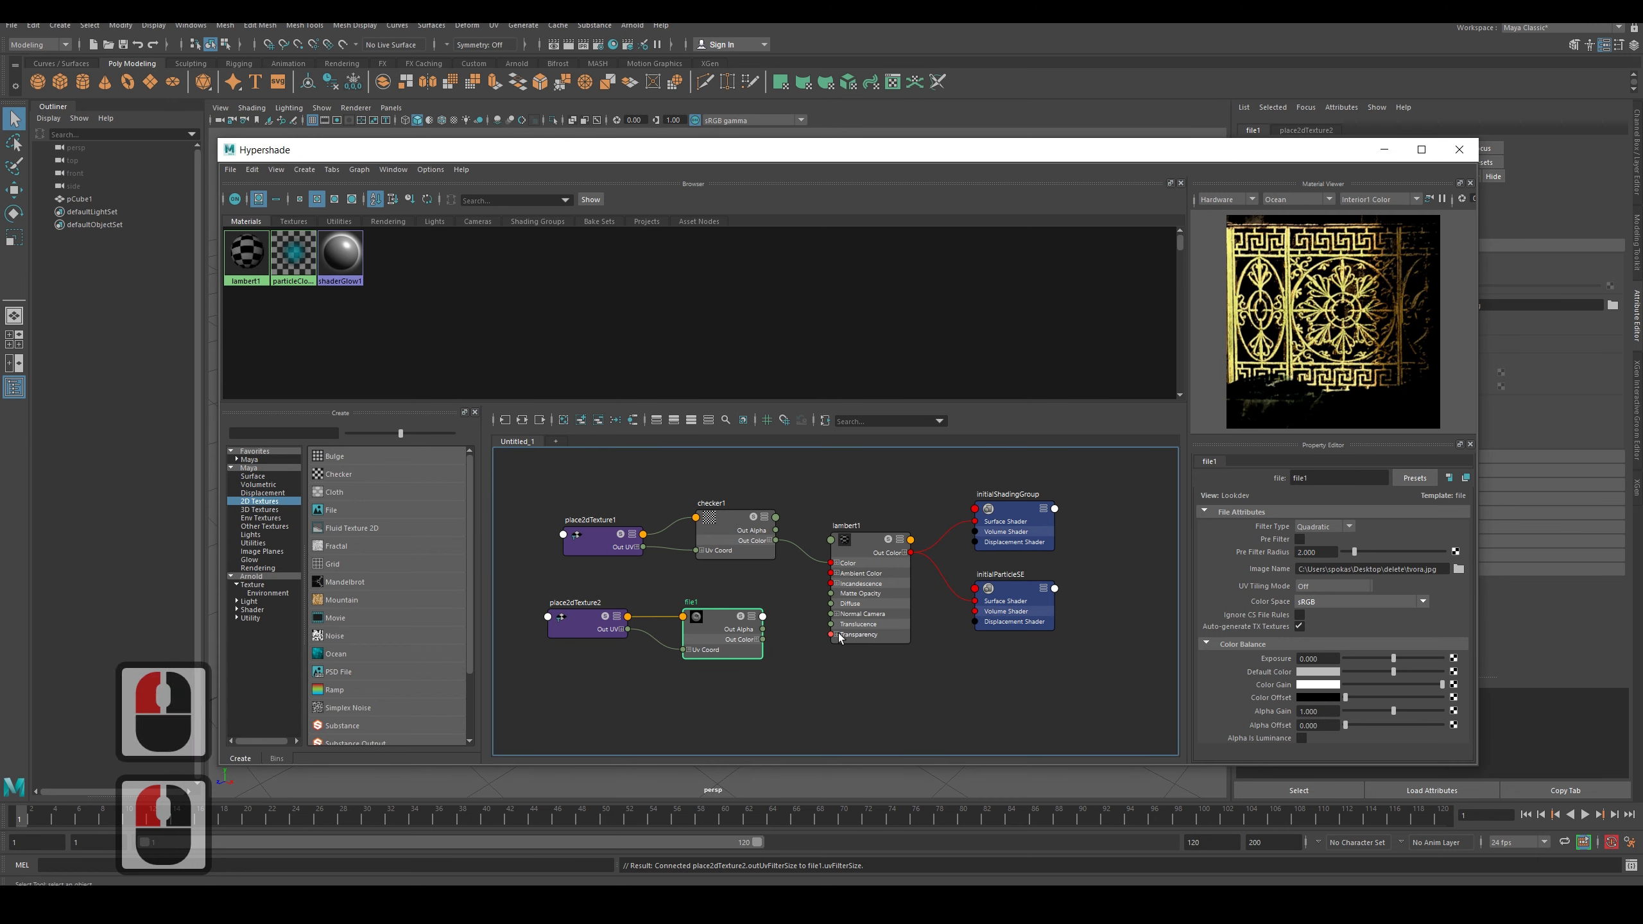
mouse_move(815, 564)
left_mouse_down()
mouse_move(801, 592)
mouse_move(788, 539)
mouse_move(811, 563)
left_mouse_up()
left_click(814, 567)
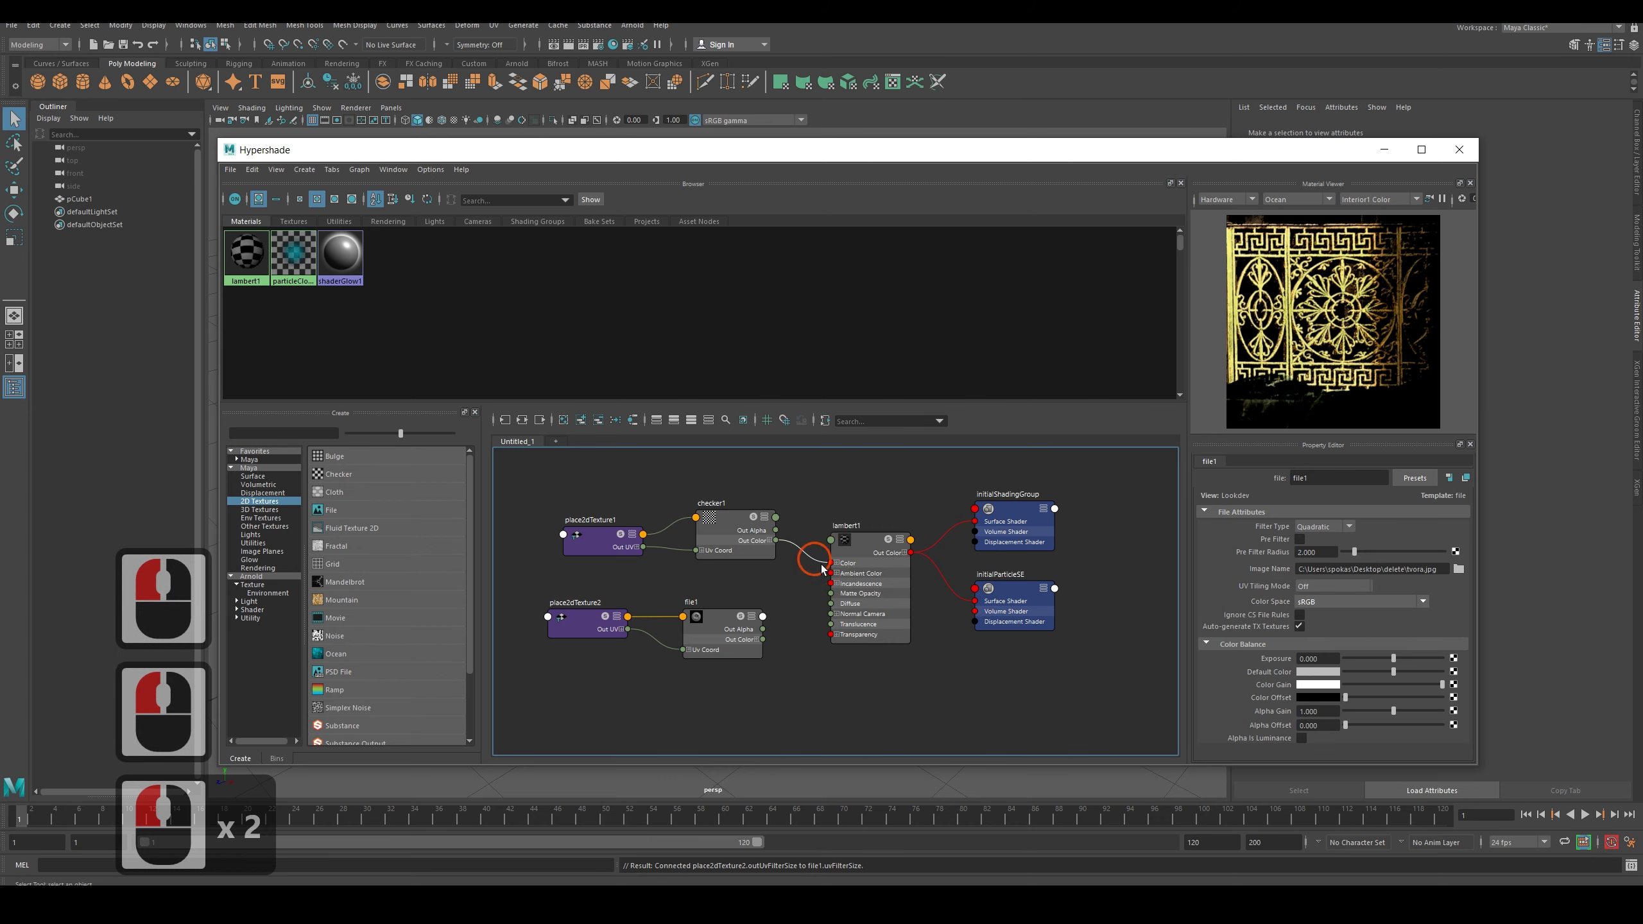
left_click(815, 568)
key("Delete")
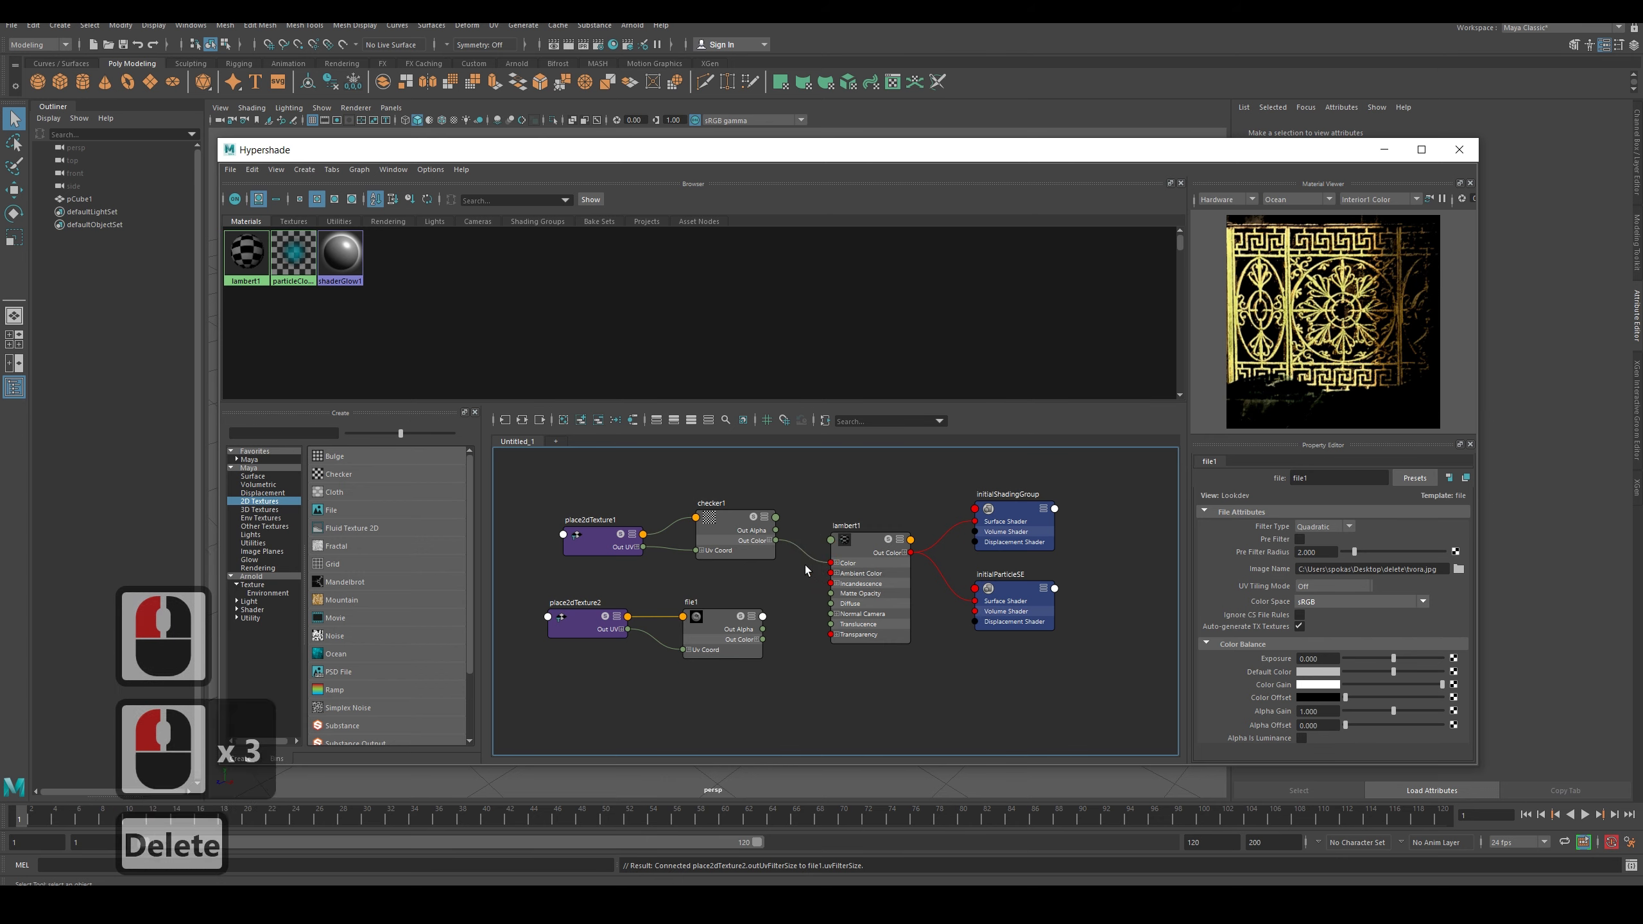
left_click(803, 553)
key("Delete")
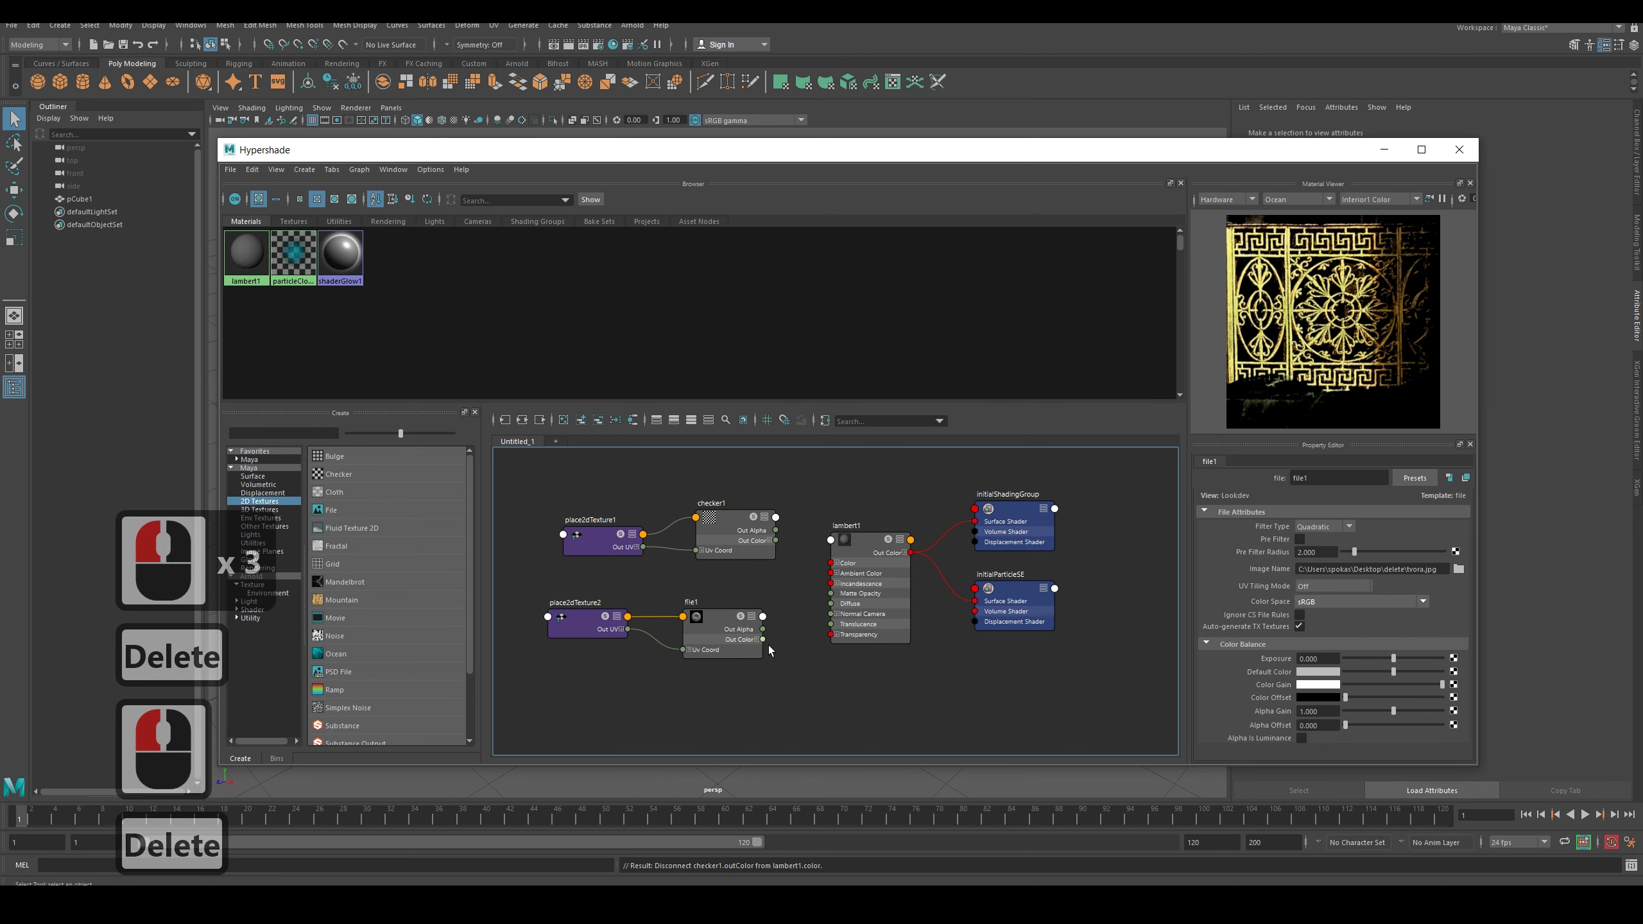
Connect file1's Out Color to lambert1's Color and inspect the fence image on the ocean preview from a different angle.
left_click_drag(769, 648, 832, 563)
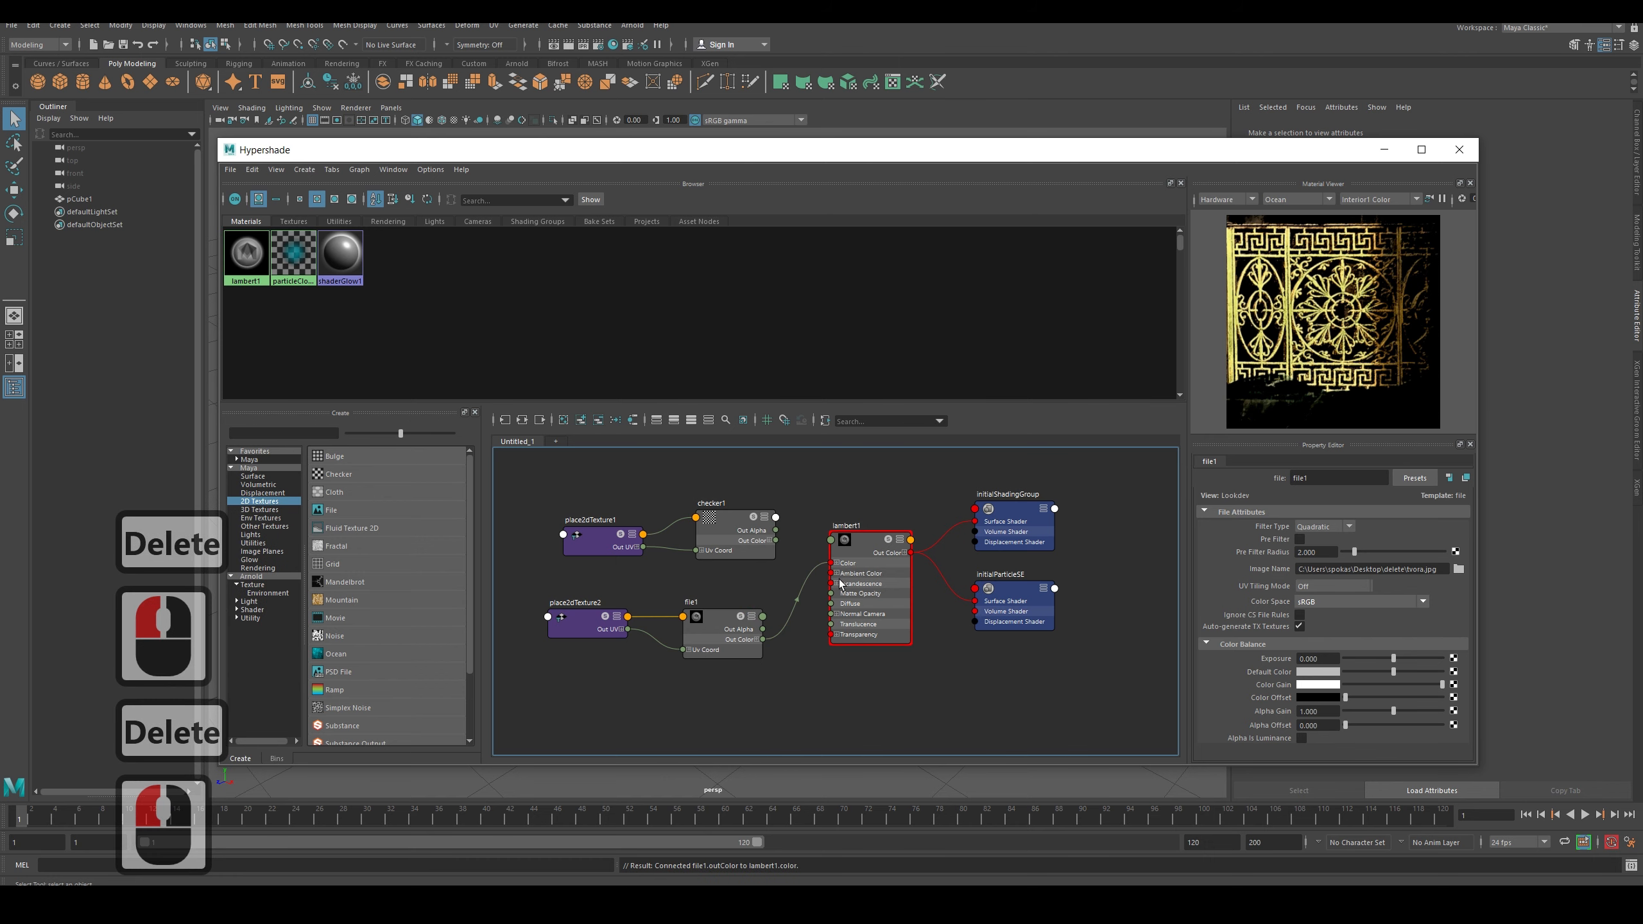
left_click(1320, 374)
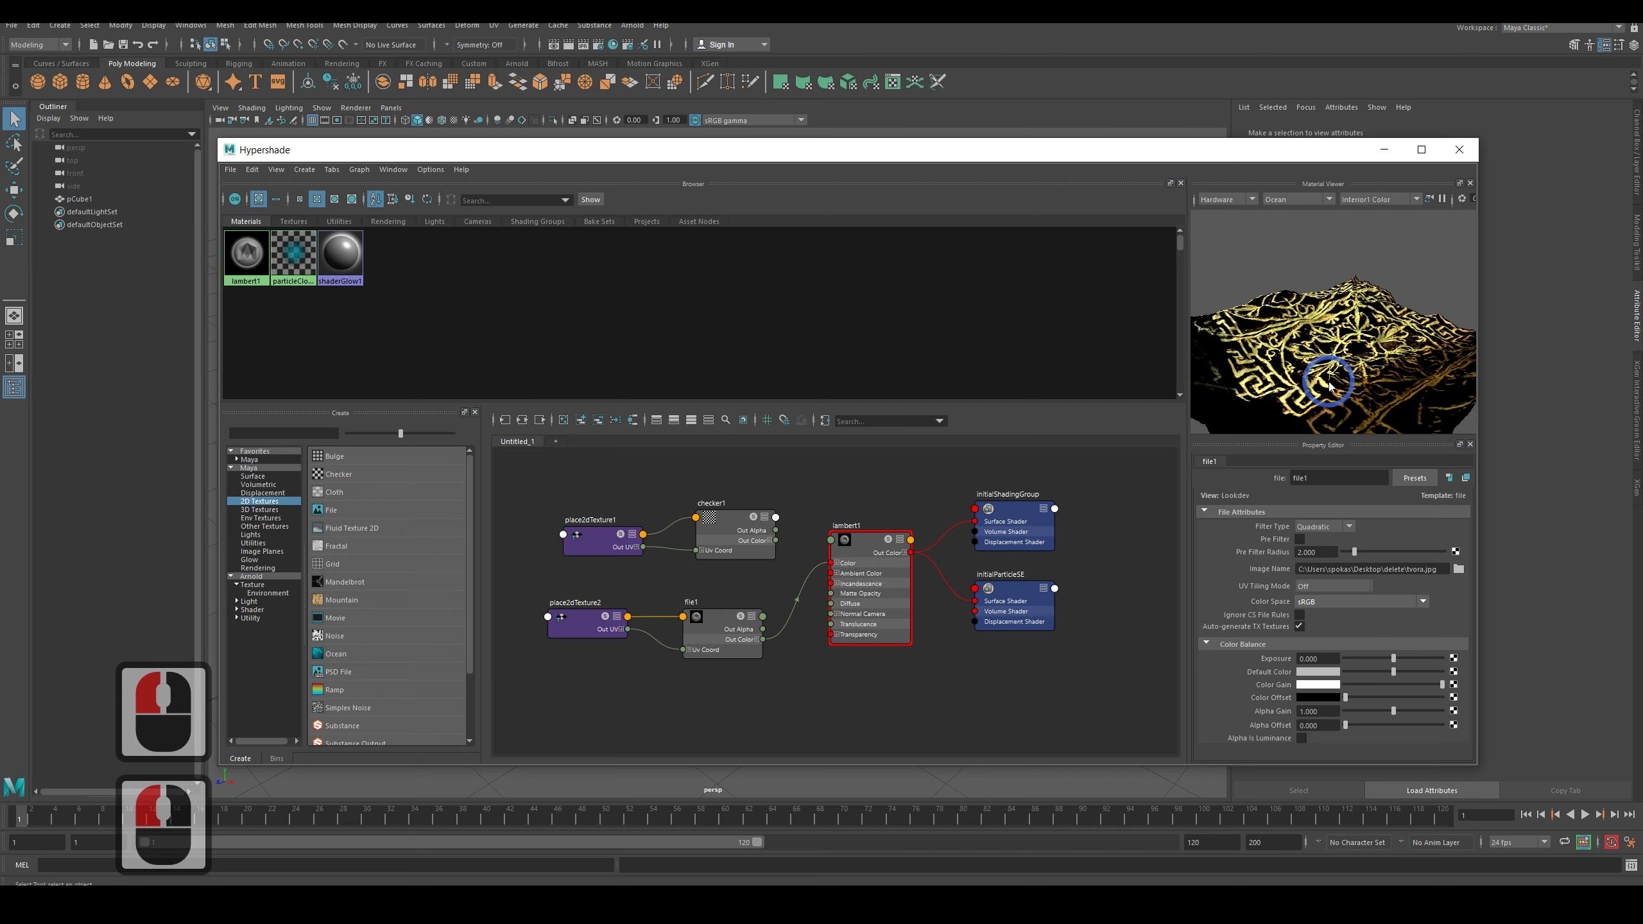
left_click(1323, 378)
left_click(1326, 370)
middle_click(1302, 360)
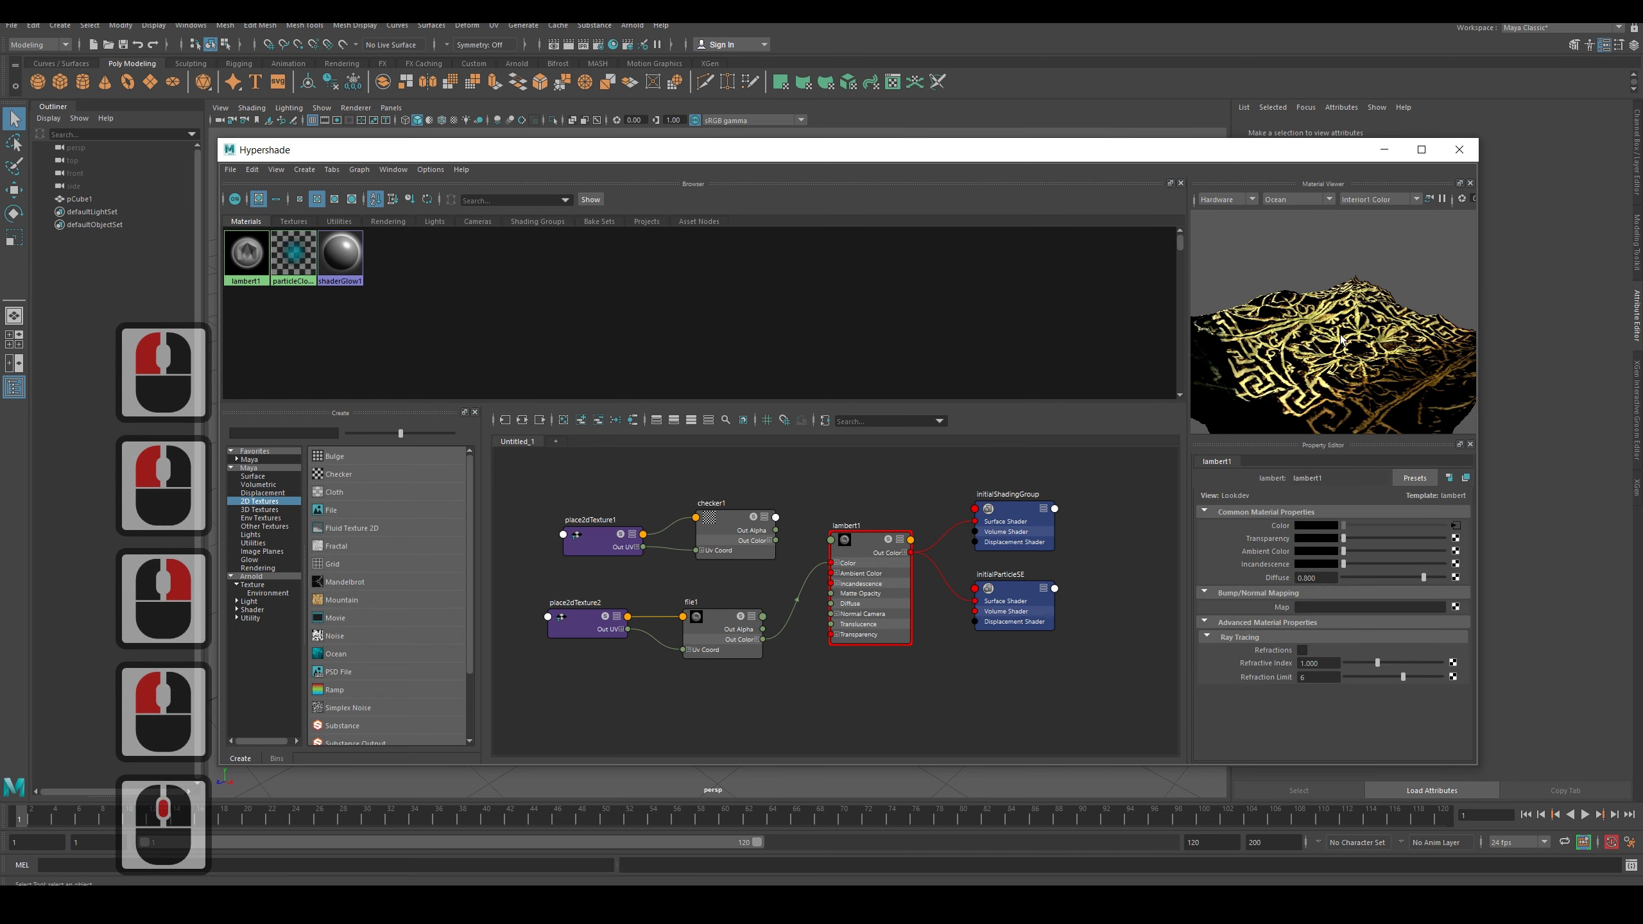
mouse_move(1341, 335)
left_mouse_down("alt")
mouse_move(1350, 379)
mouse_move(1359, 339)
mouse_move(1354, 366)
left_mouse_up("alt")
Set place2dTexture2's Repeat UV to 2 and 0.5, and its Rotate Frame to about 11.6.
left_click(585, 624)
left_click(1320, 605)
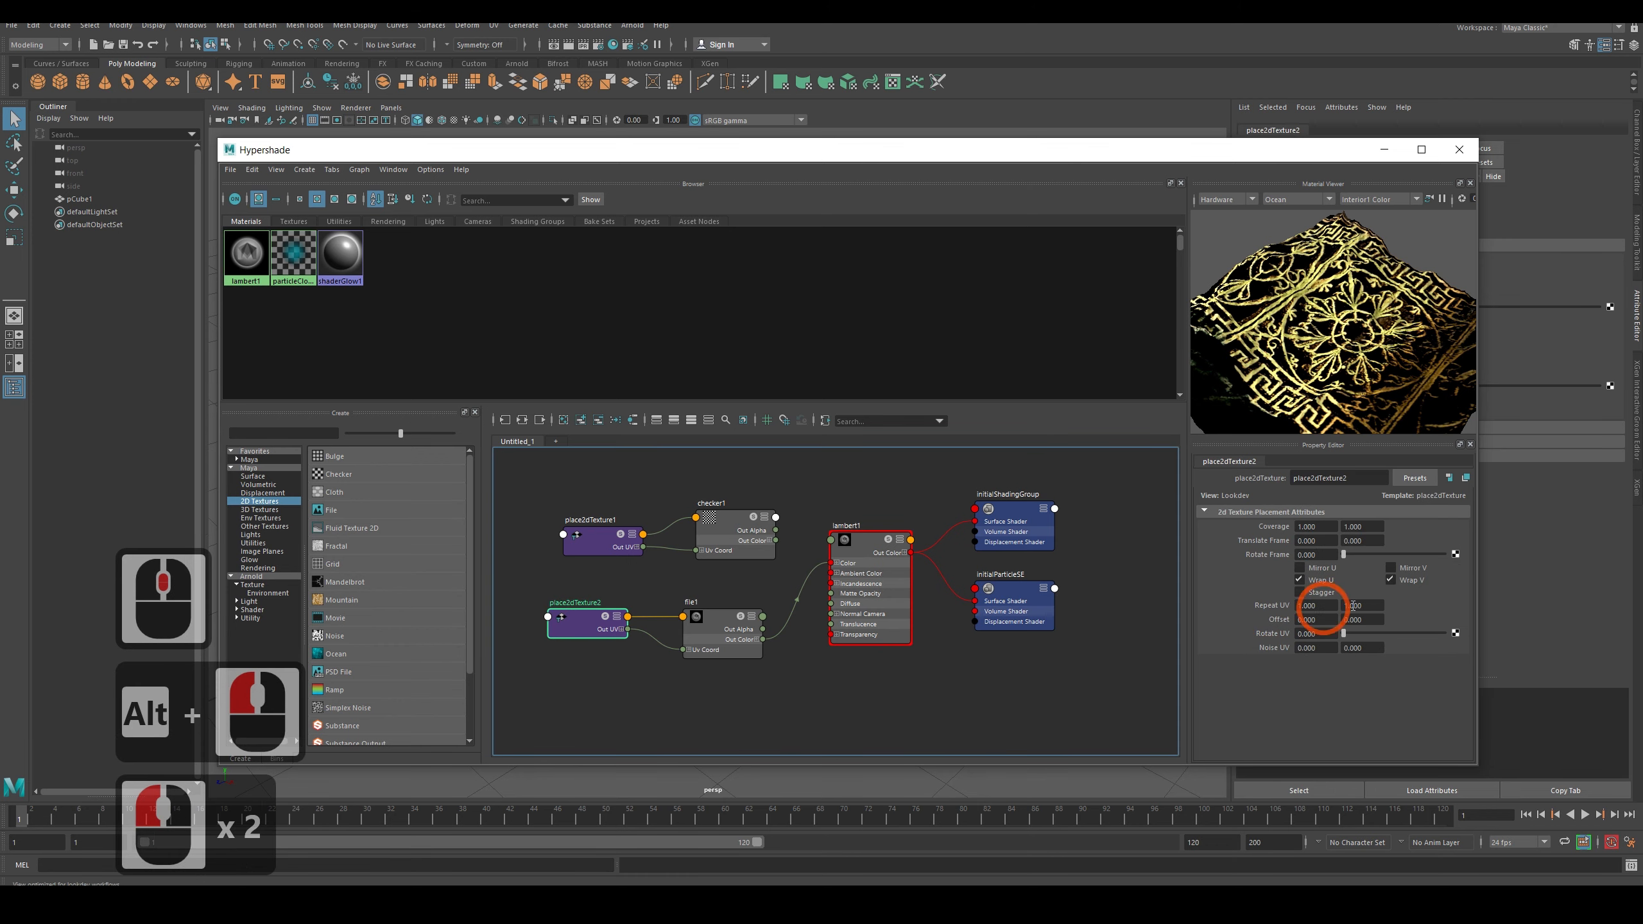
type("2")
left_click(1122, 515)
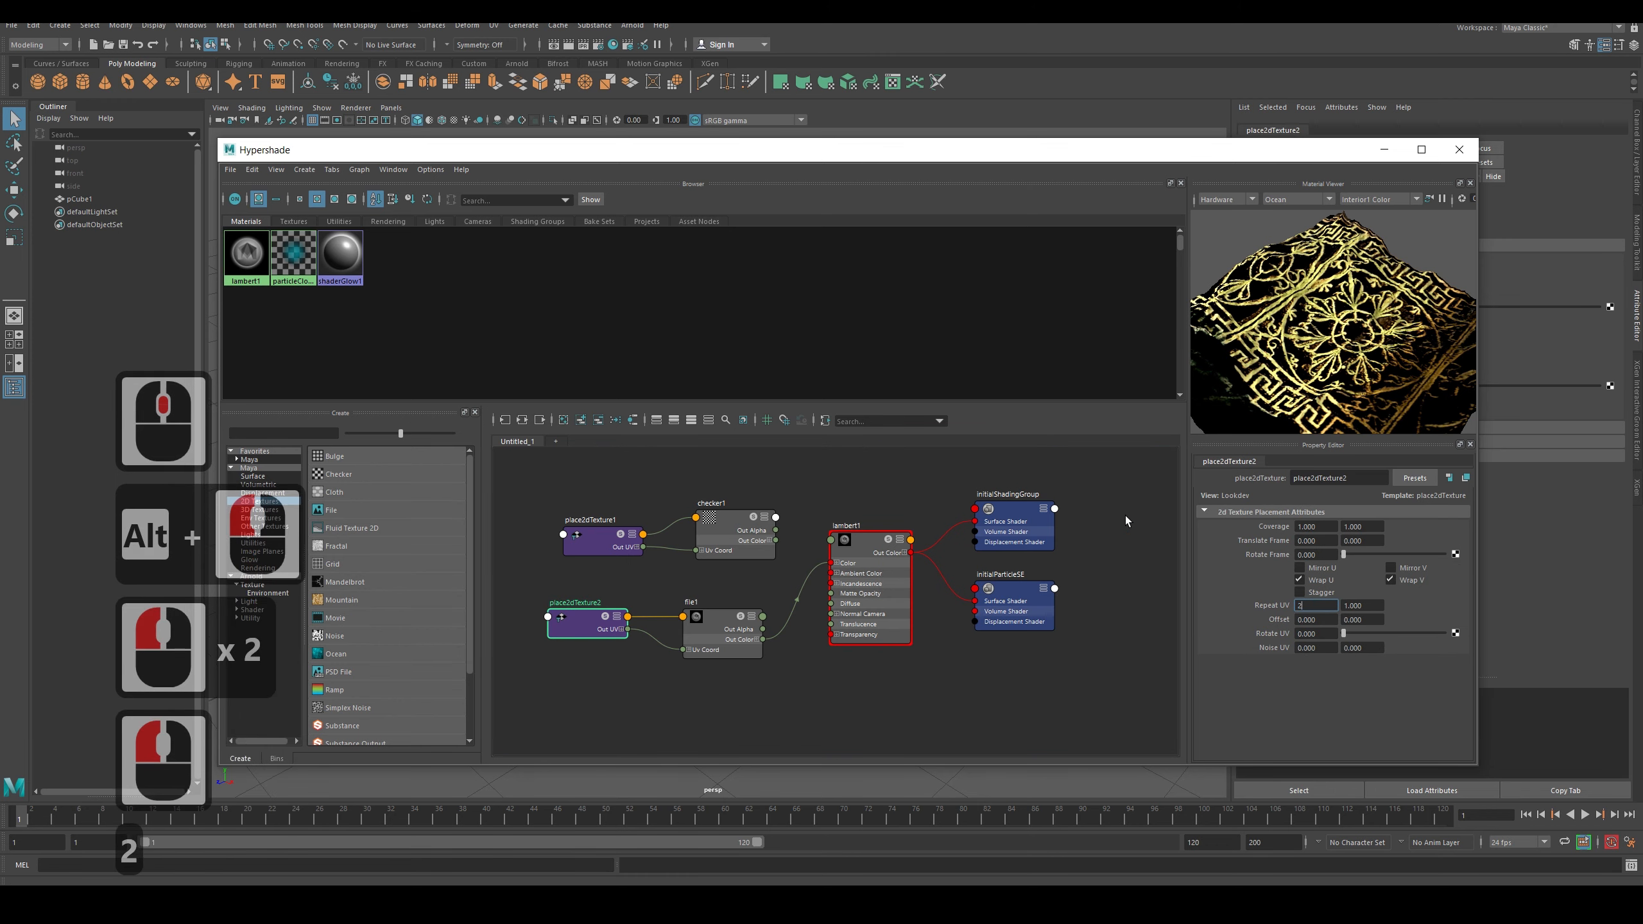
left_click(1366, 605)
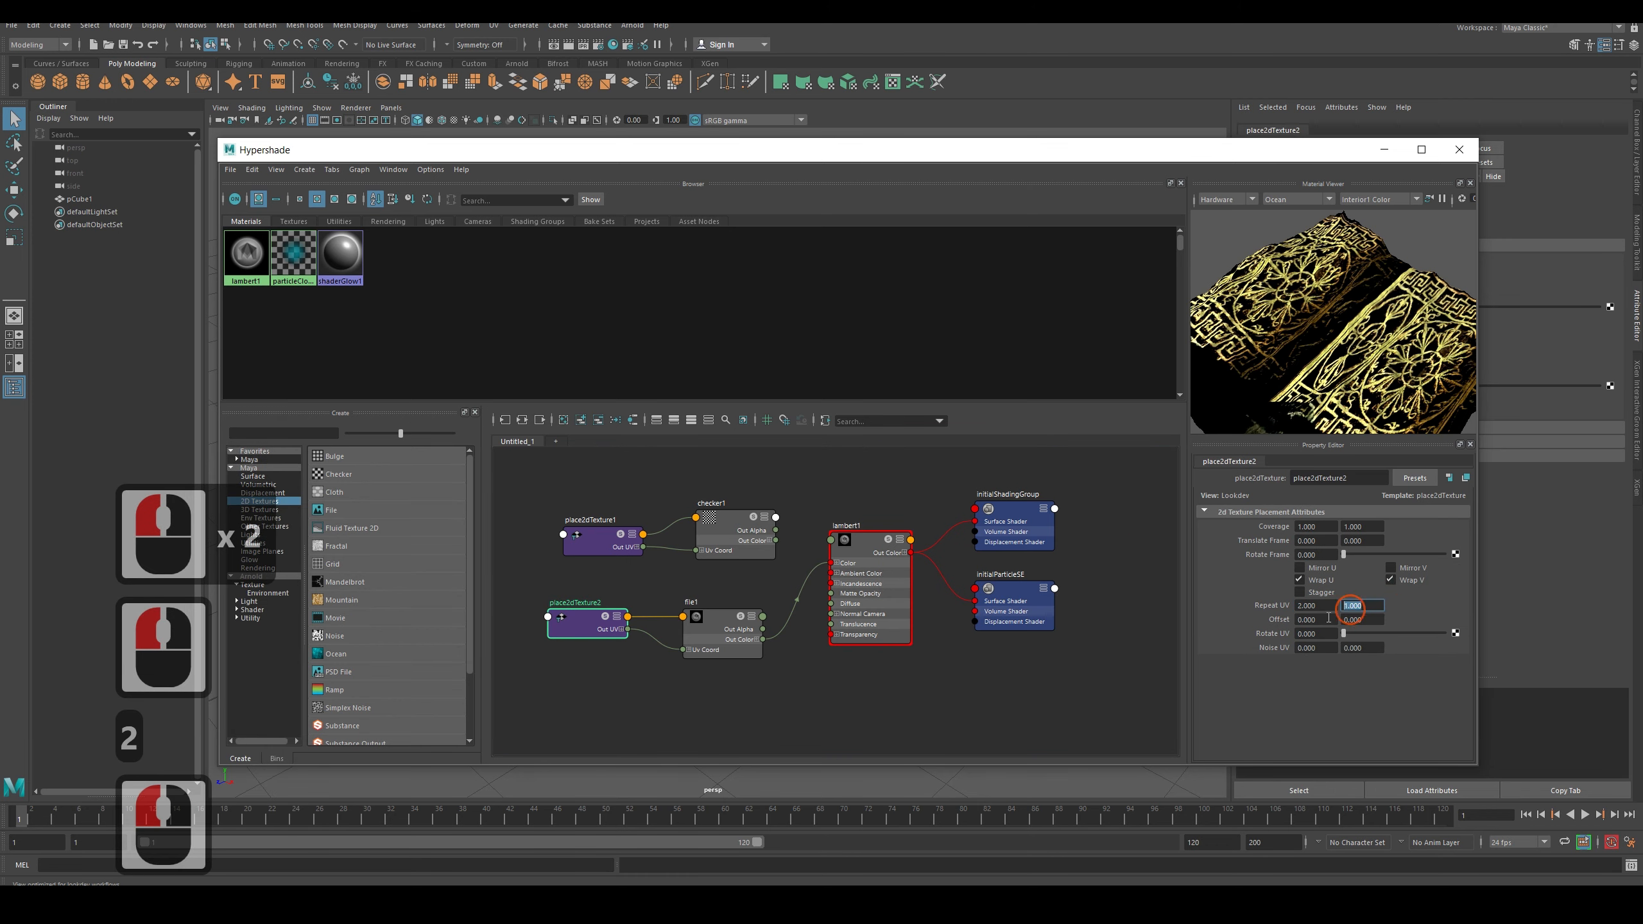
left_click(1275, 606)
type("0.5")
key("Return")
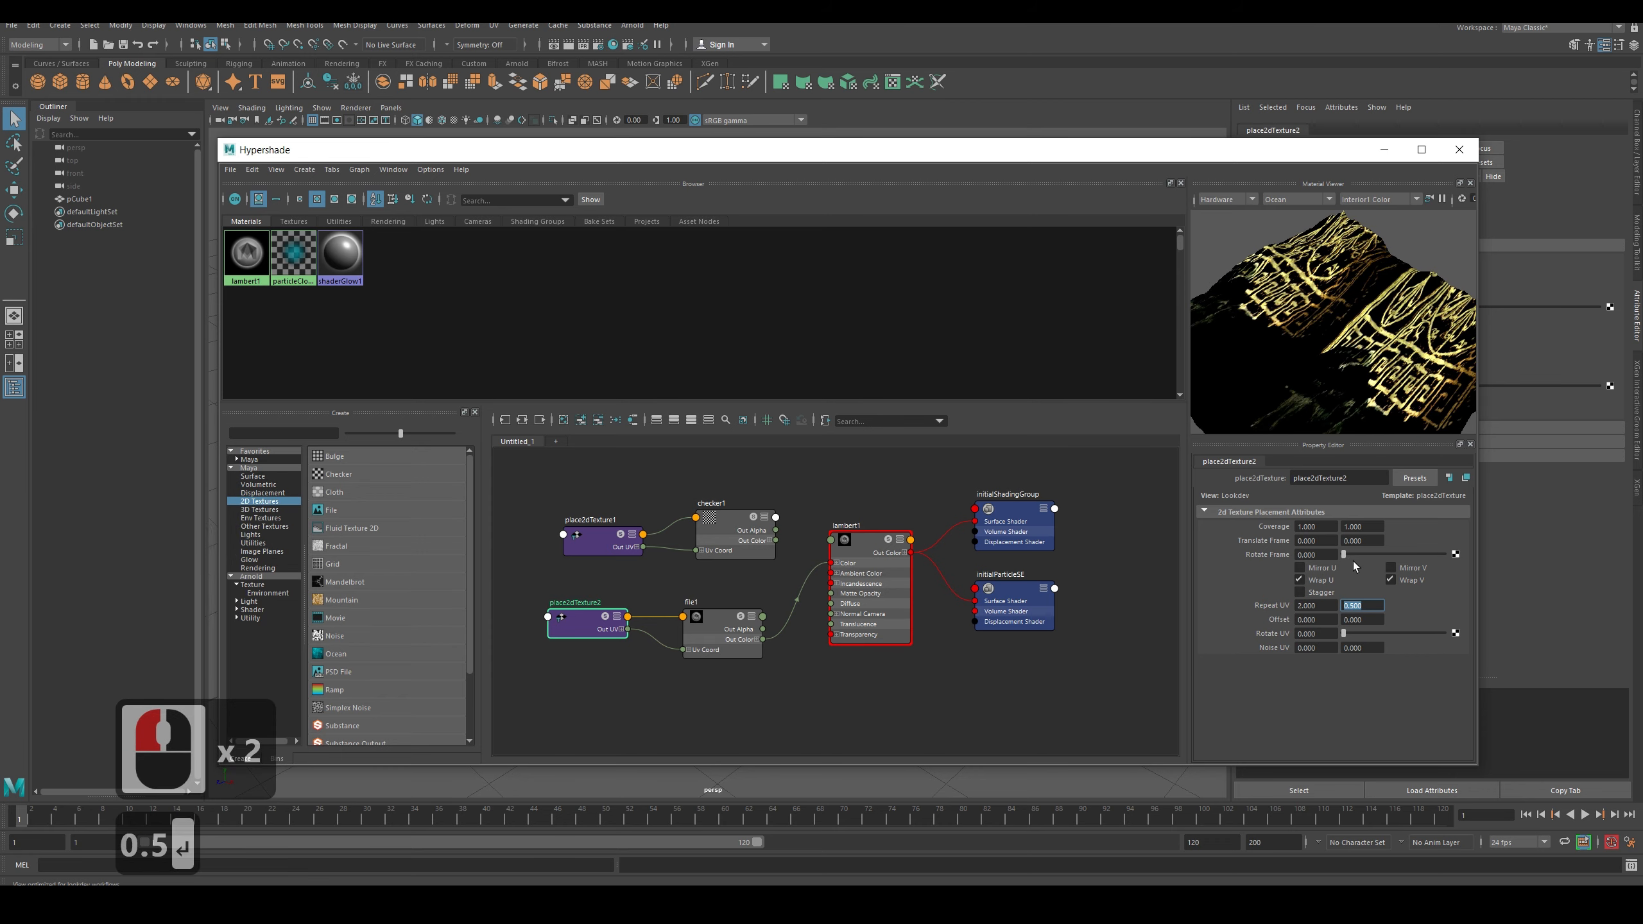
mouse_move(1344, 555)
left_mouse_down()
mouse_move(1361, 552)
mouse_move(1346, 556)
left_mouse_up()
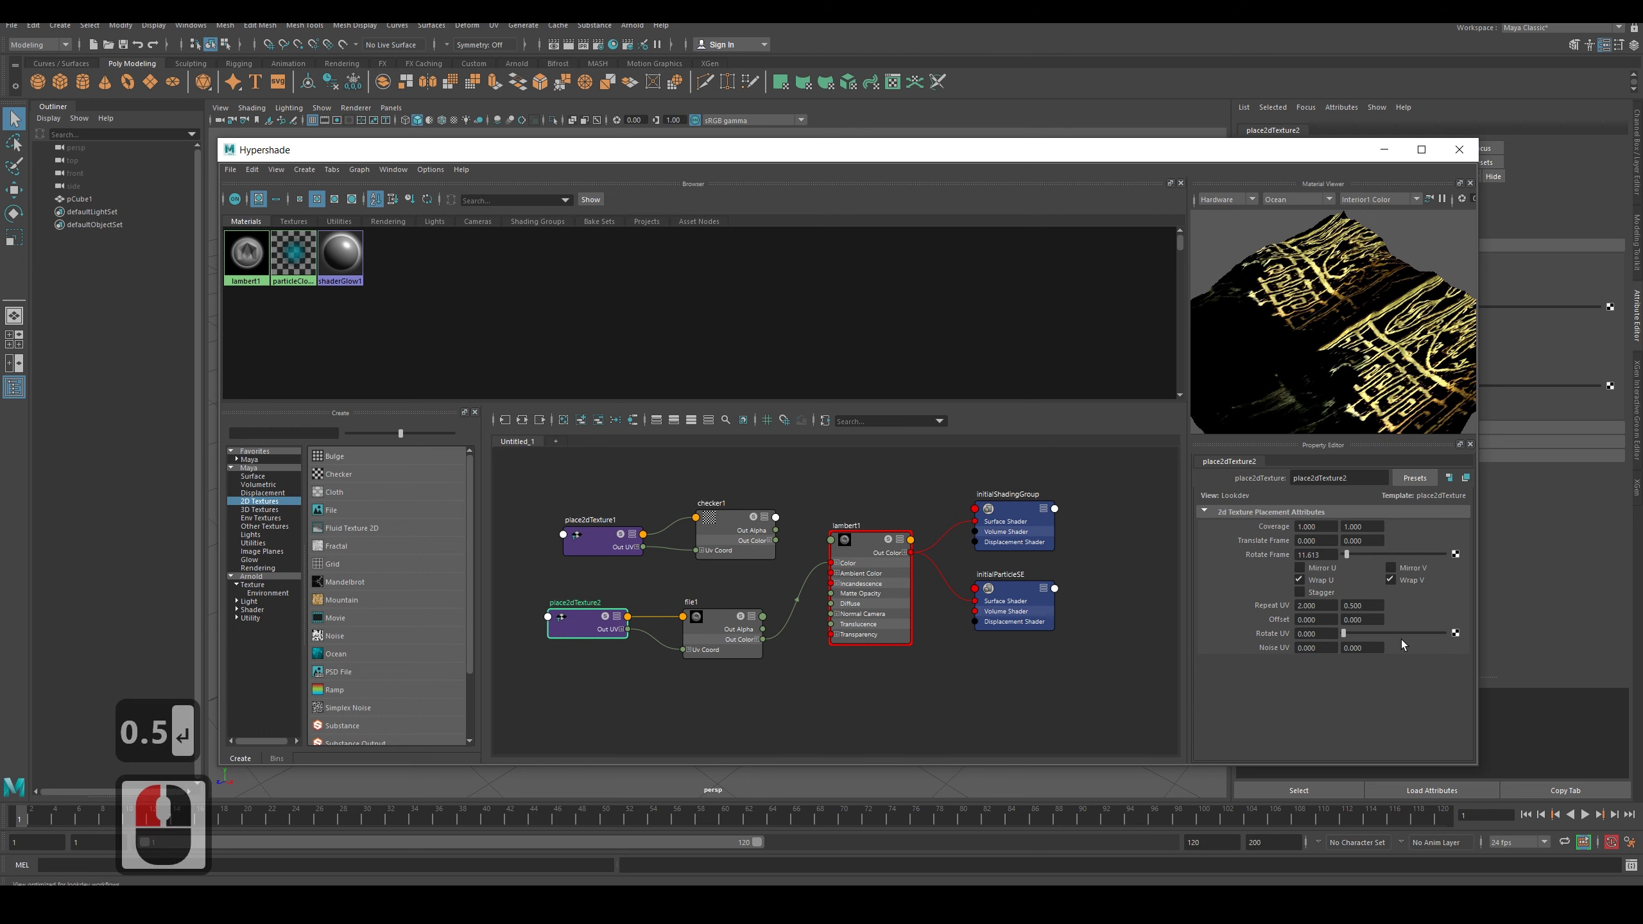
Spread out the place2dTexture2, file1 and checker1 nodes slightly in the node graph.
mouse_move(602, 635)
left_mouse_down()
mouse_move(604, 609)
mouse_move(604, 654)
mouse_move(595, 624)
left_mouse_up()
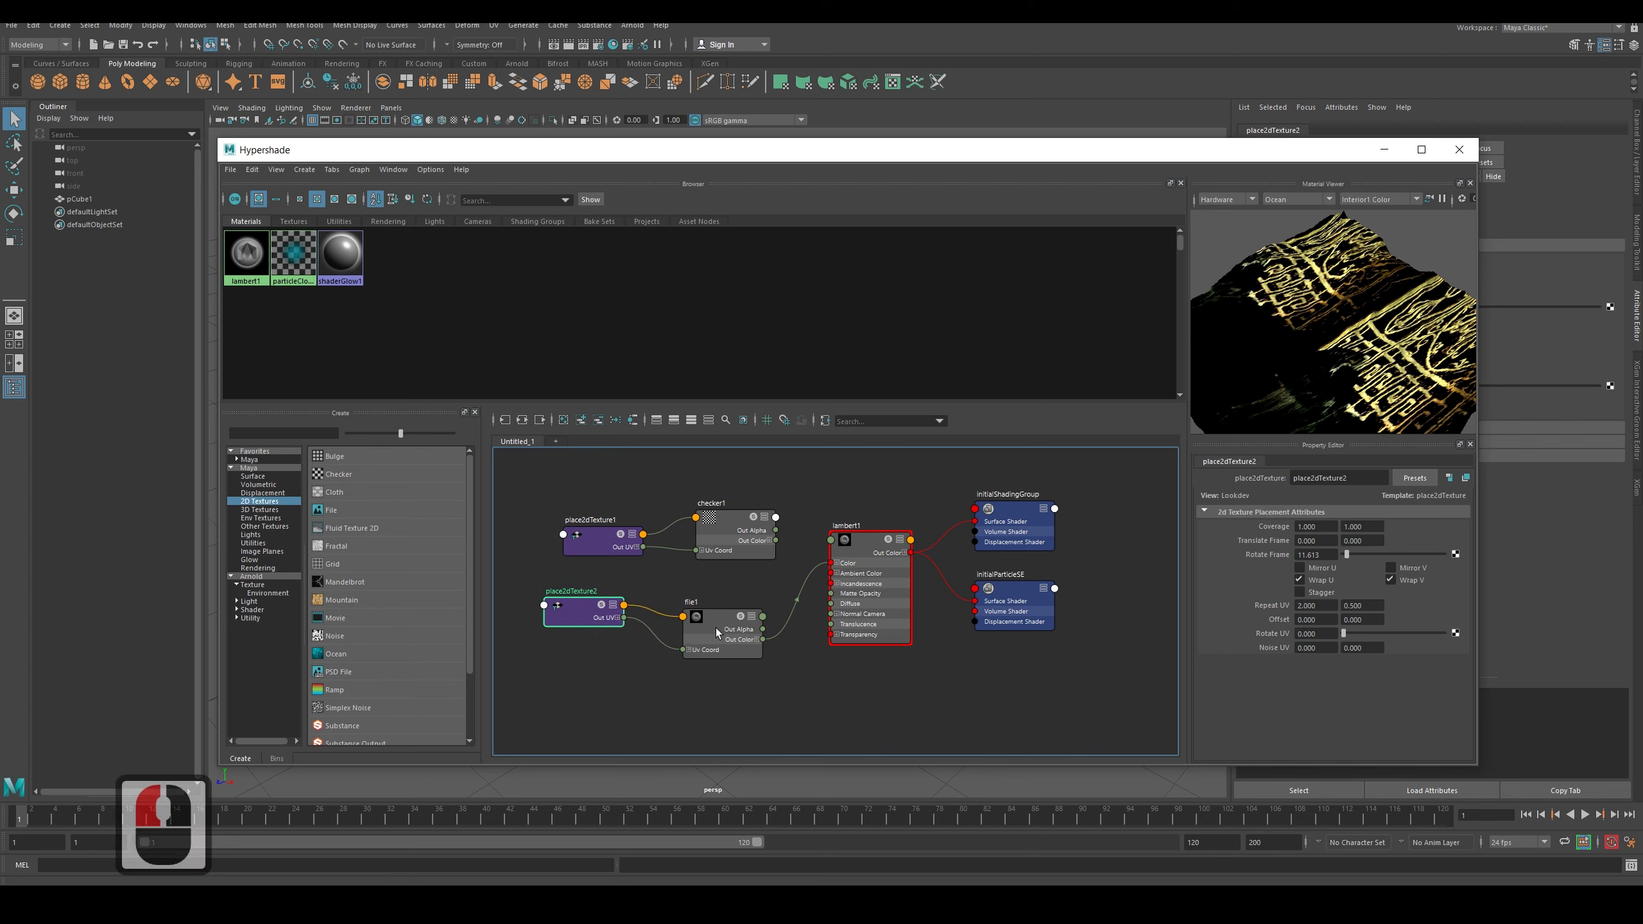
left_click_drag(716, 626, 732, 633)
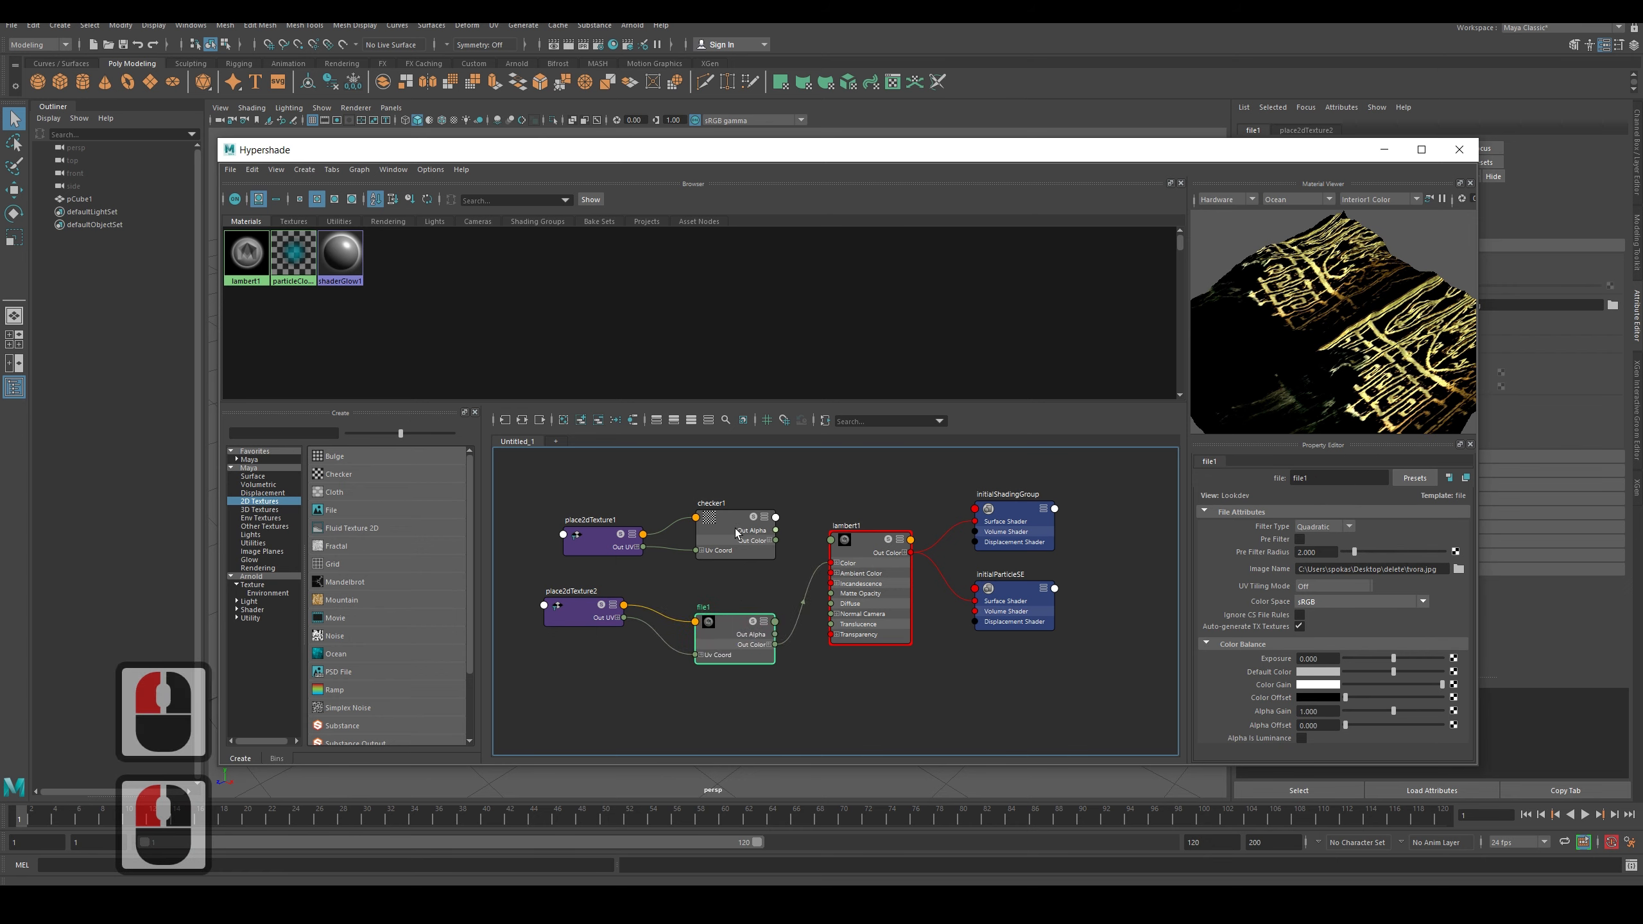
left_click_drag(740, 526, 731, 495)
Look through the available 2D texture types and display the 3D Textures category.
right_click(728, 481)
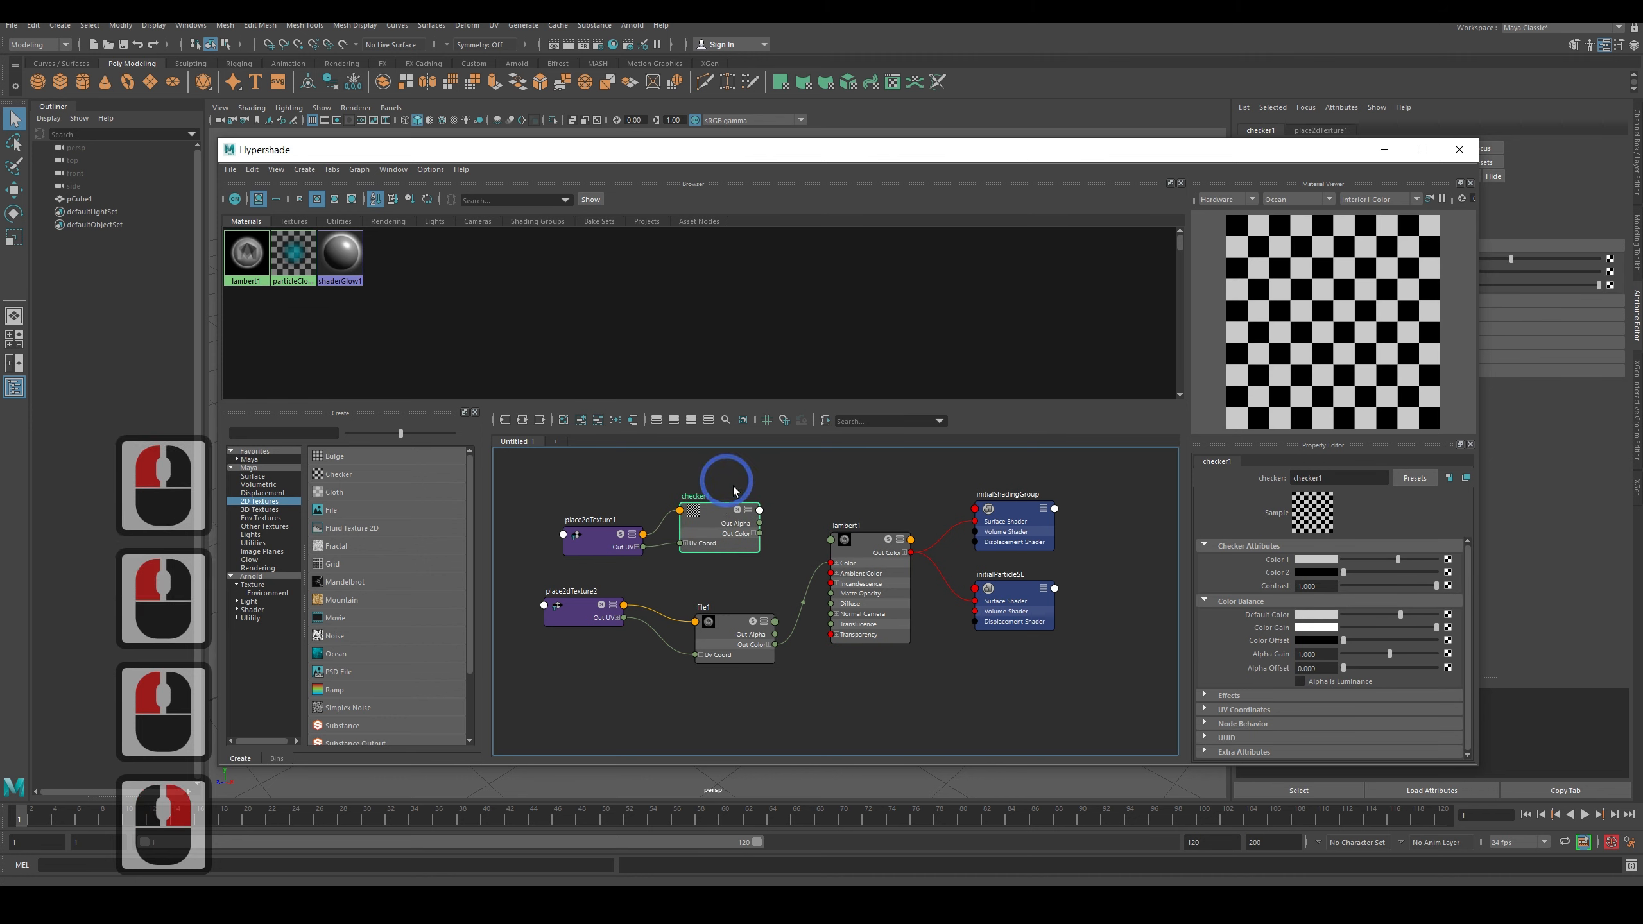
right_click(726, 481)
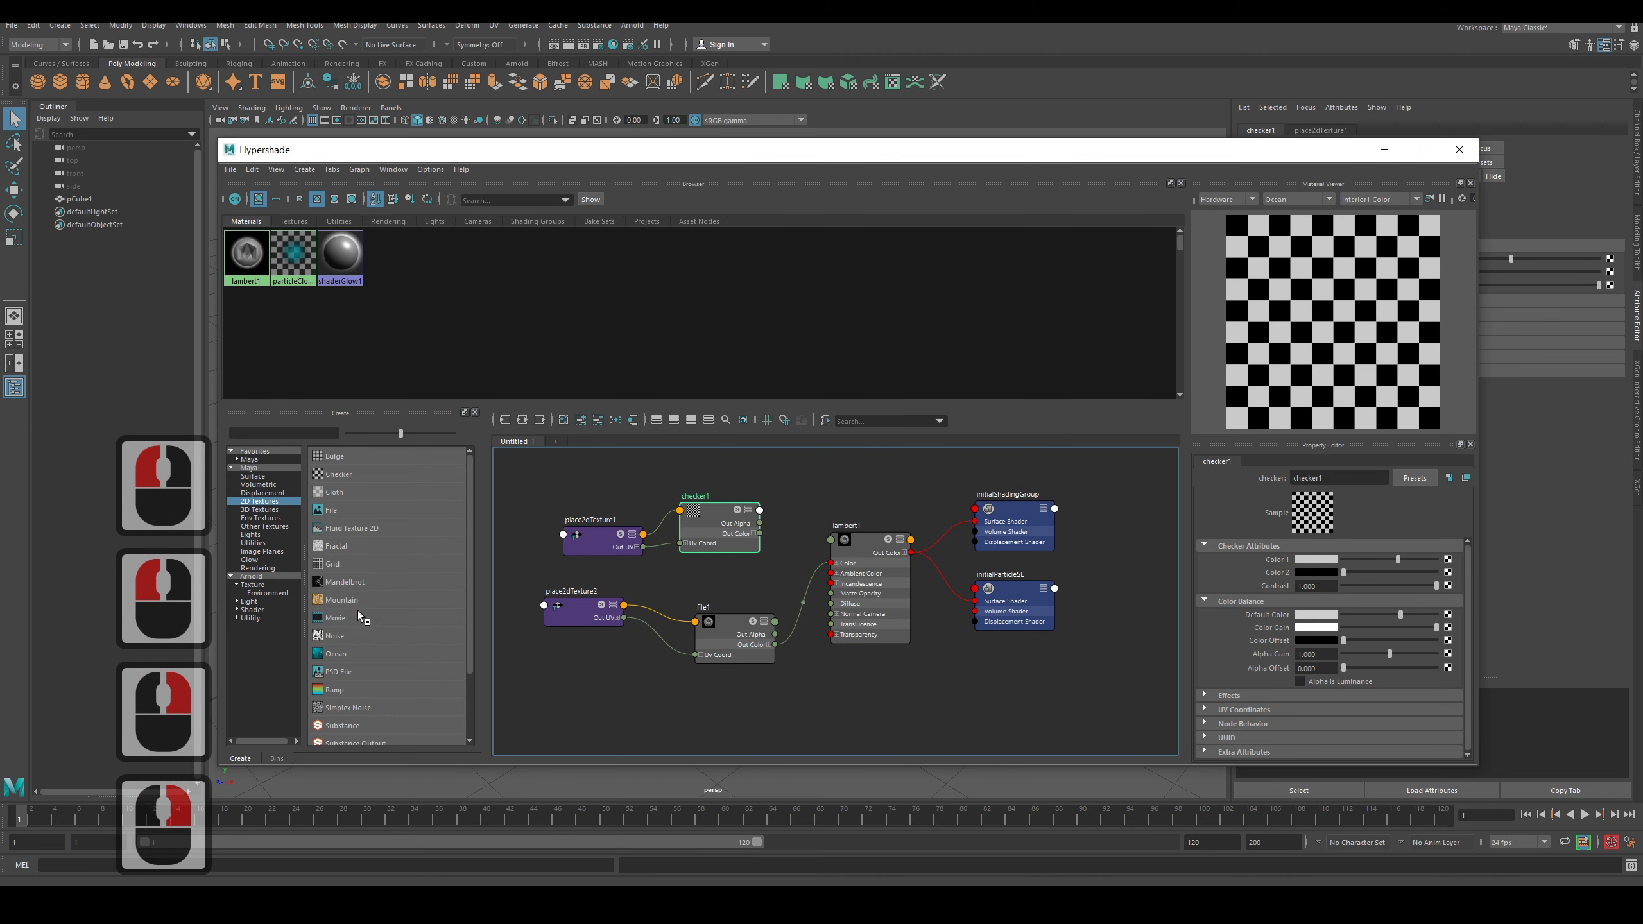
scroll(384, 528, "down", 1)
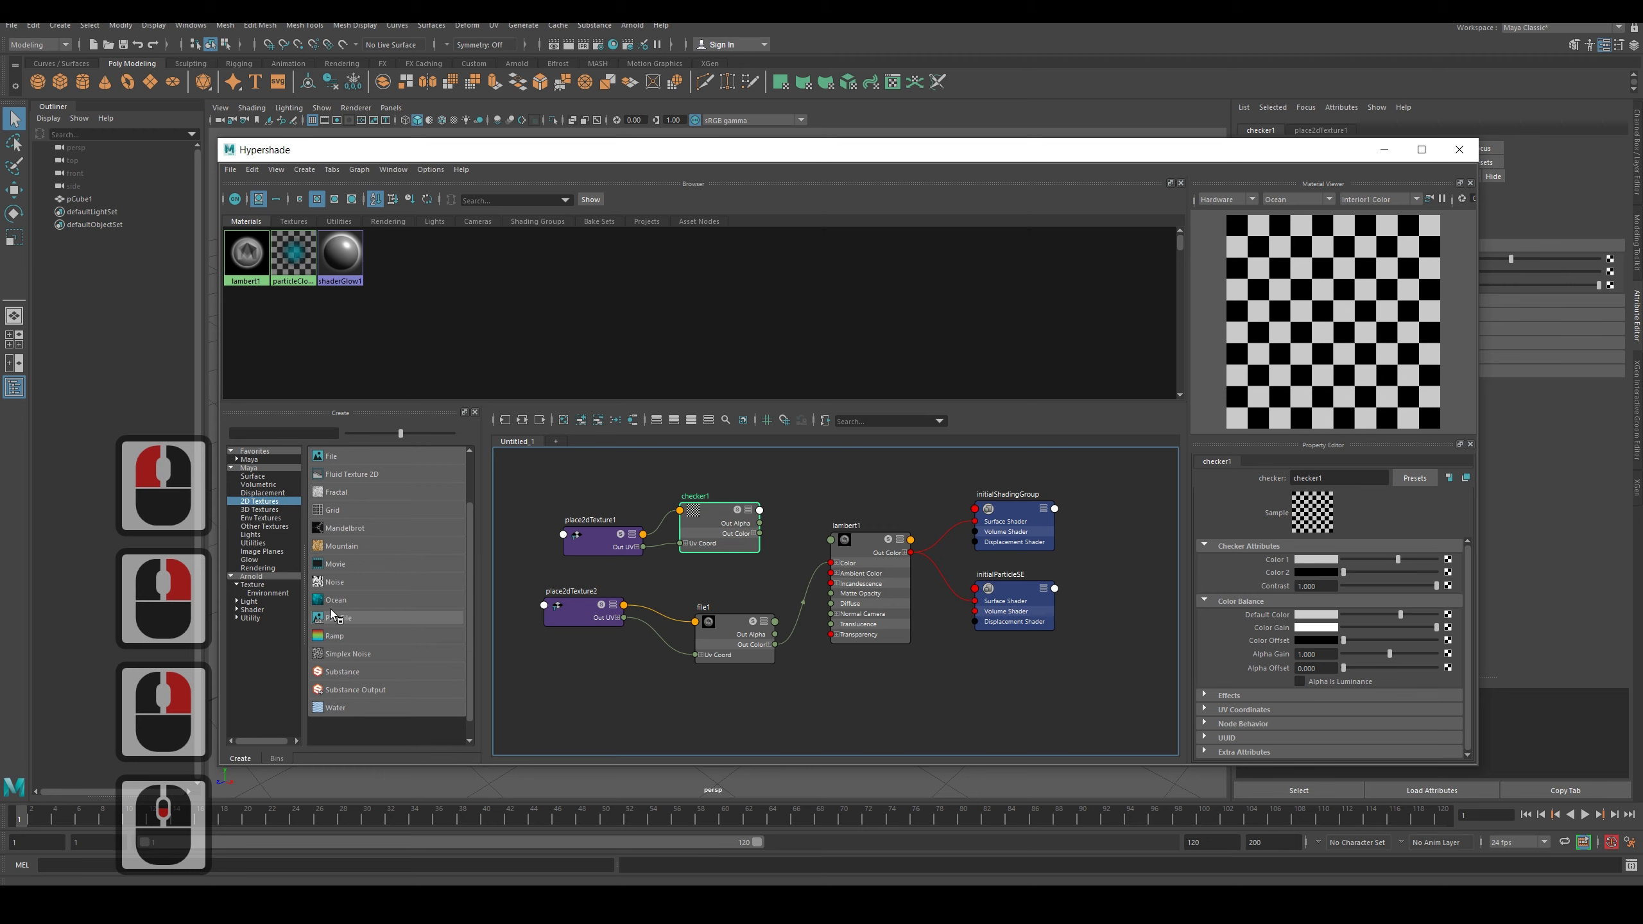
left_click(269, 511)
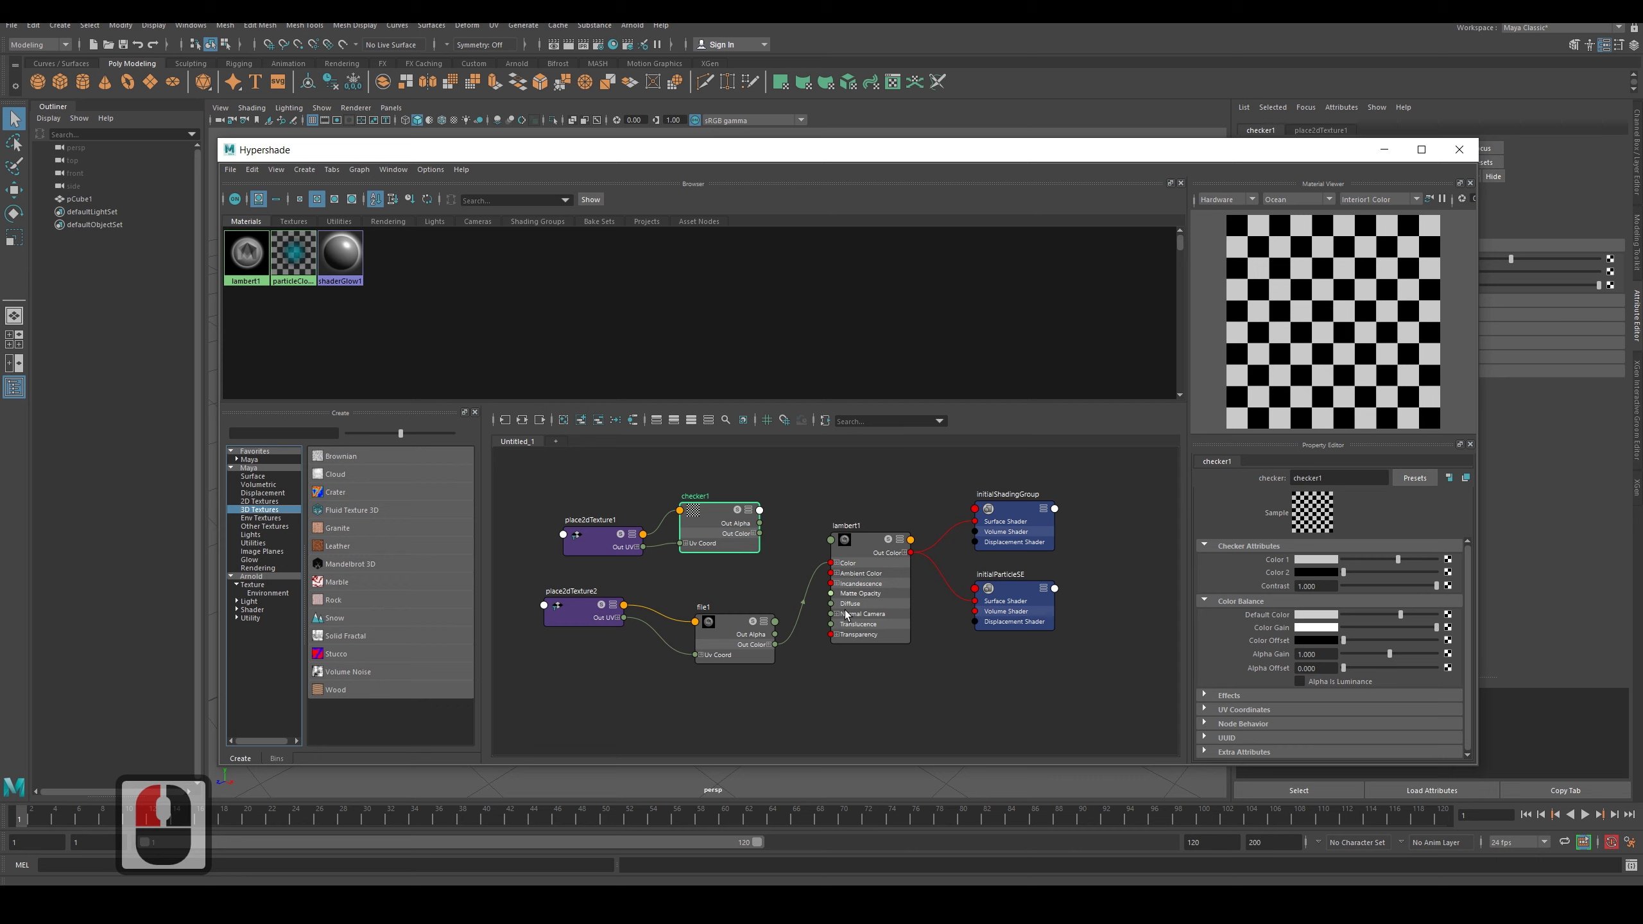
Connect checker1's Out Color to lambert1's Transparency and inspect the material on the ocean preview.
left_click(866, 554)
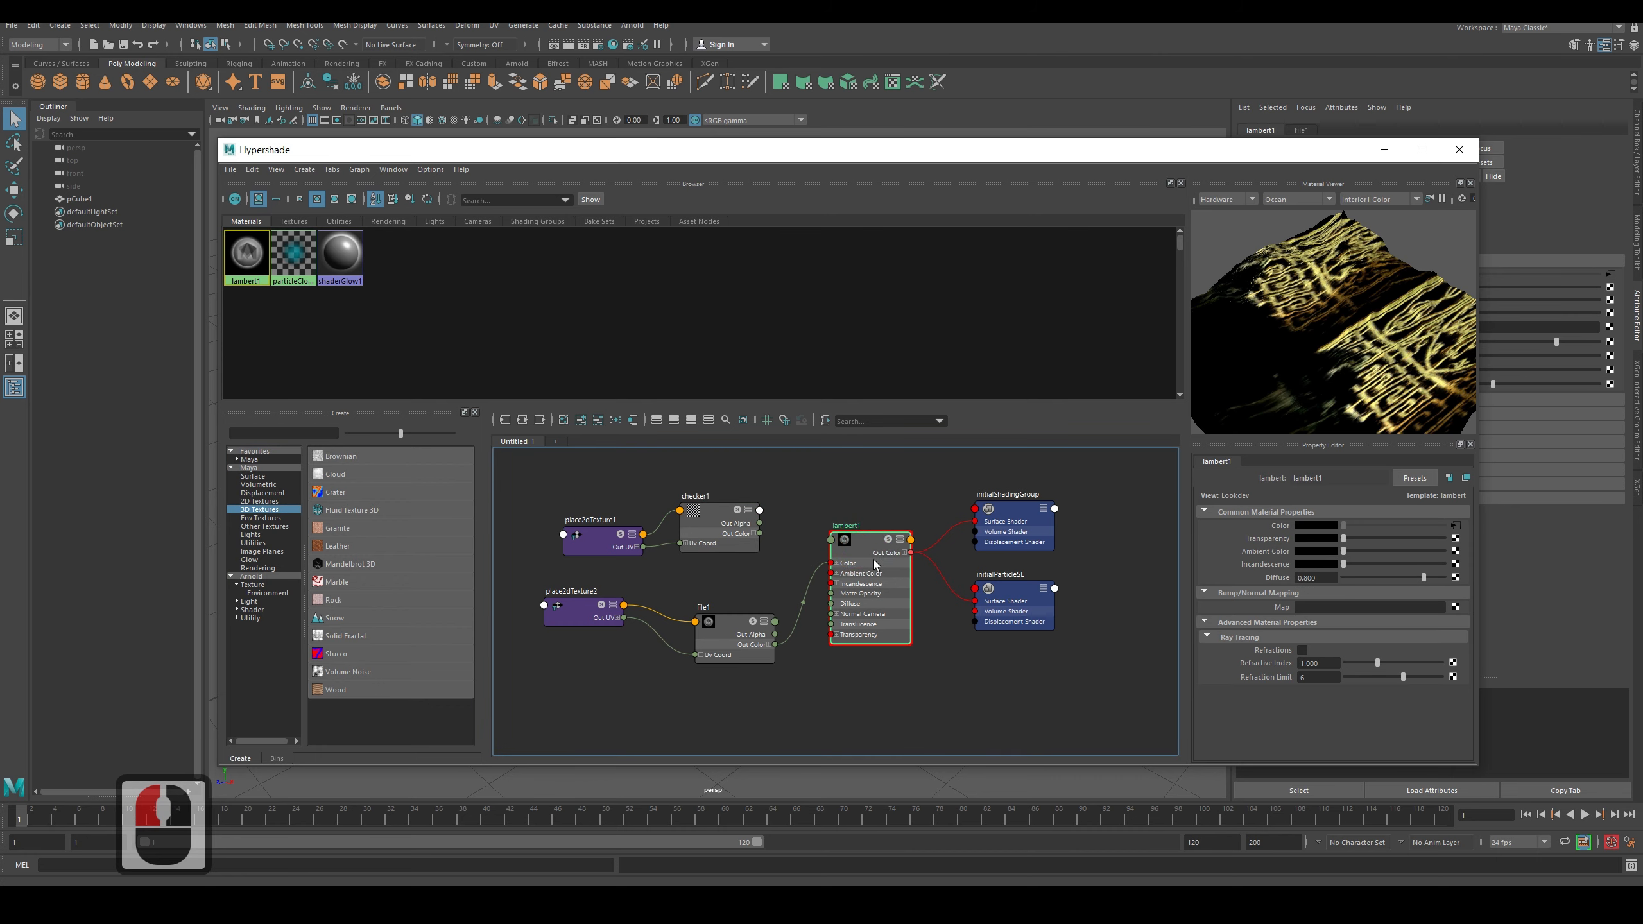
scroll(873, 562, "up", 4)
scroll(873, 565, "down", 2)
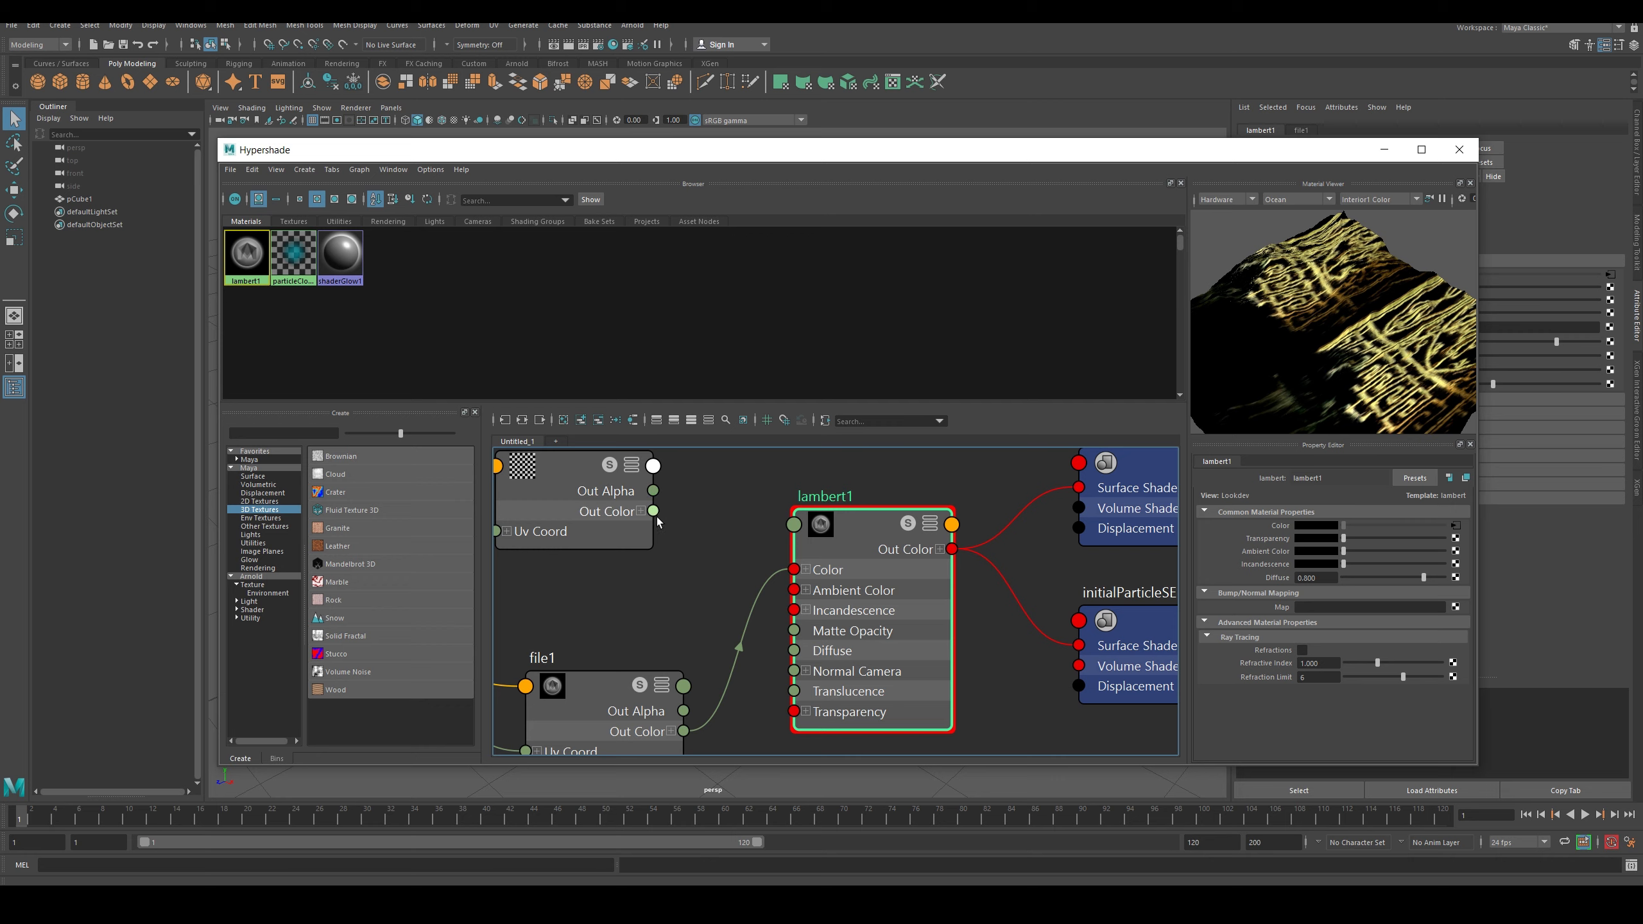
left_click_drag(653, 511, 794, 711)
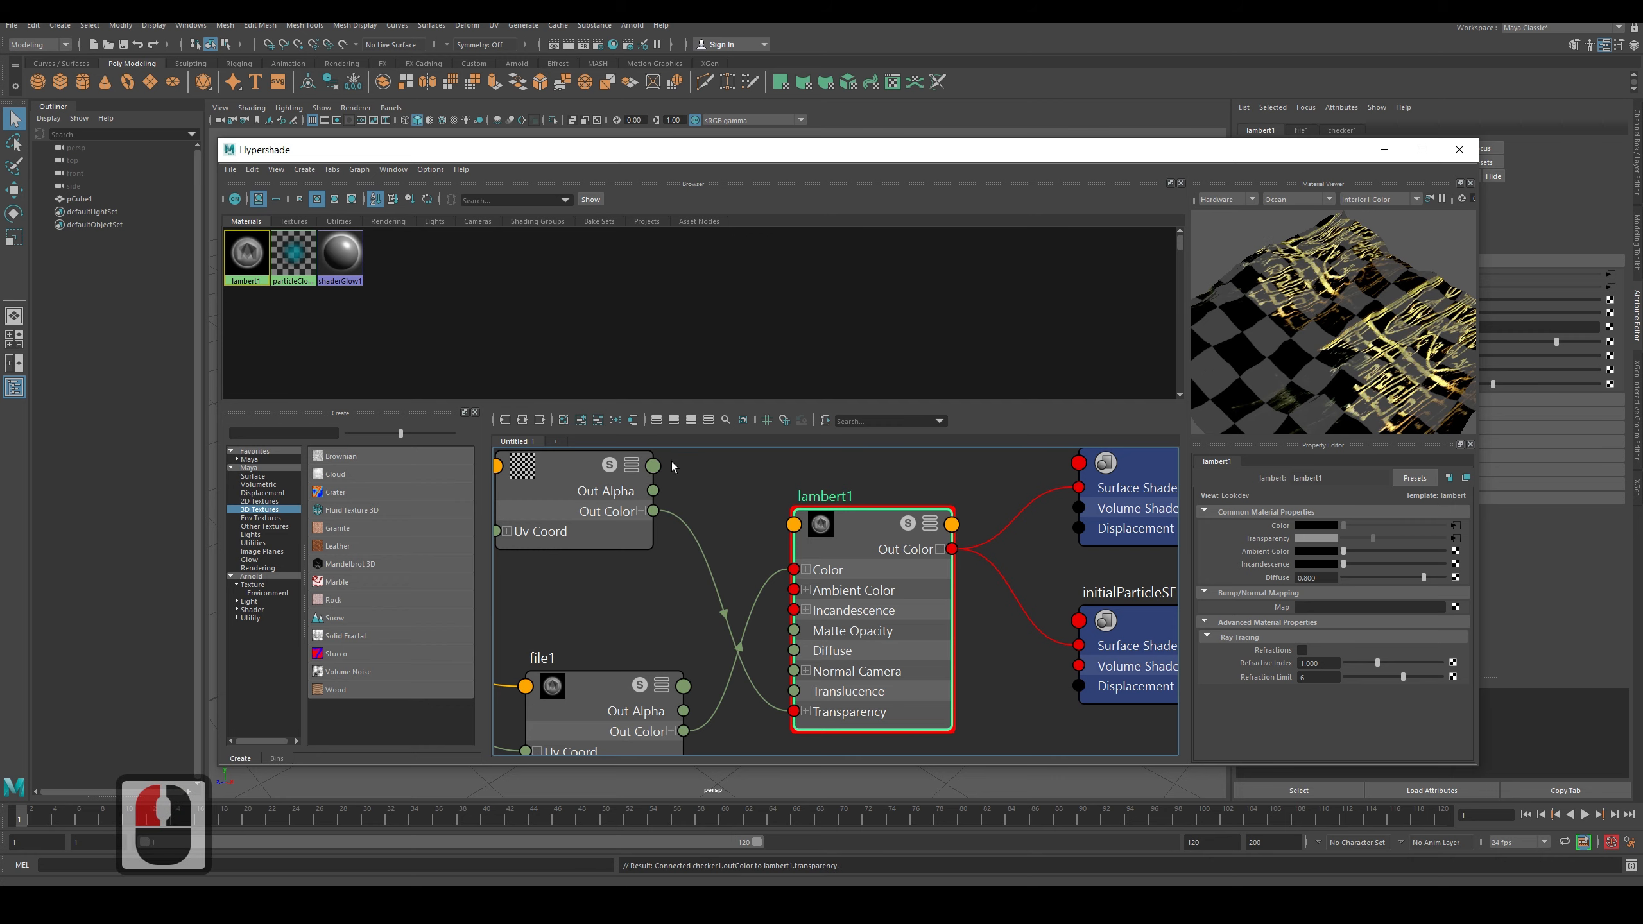
mouse_move(1300, 375)
left_mouse_down("alt")
mouse_move(1405, 292)
mouse_move(1414, 364)
mouse_move(1294, 368)
left_mouse_up("alt")
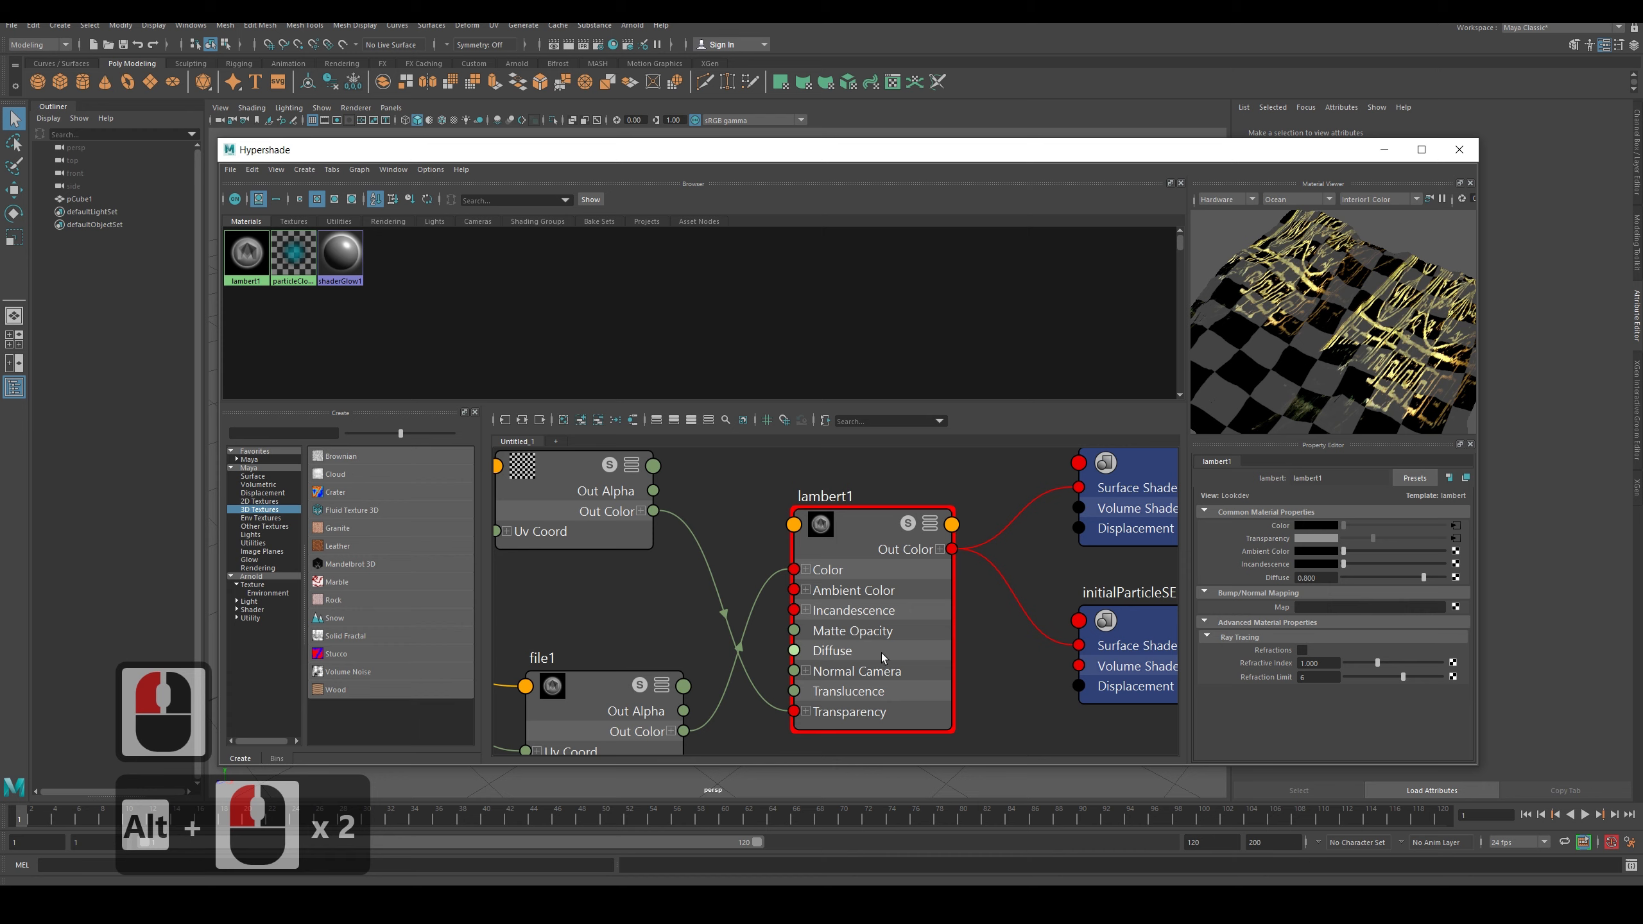
Raise checker1's Color 1 to full white and inspect the material on the ocean preview.
left_click_drag(1432, 546, 1475, 559)
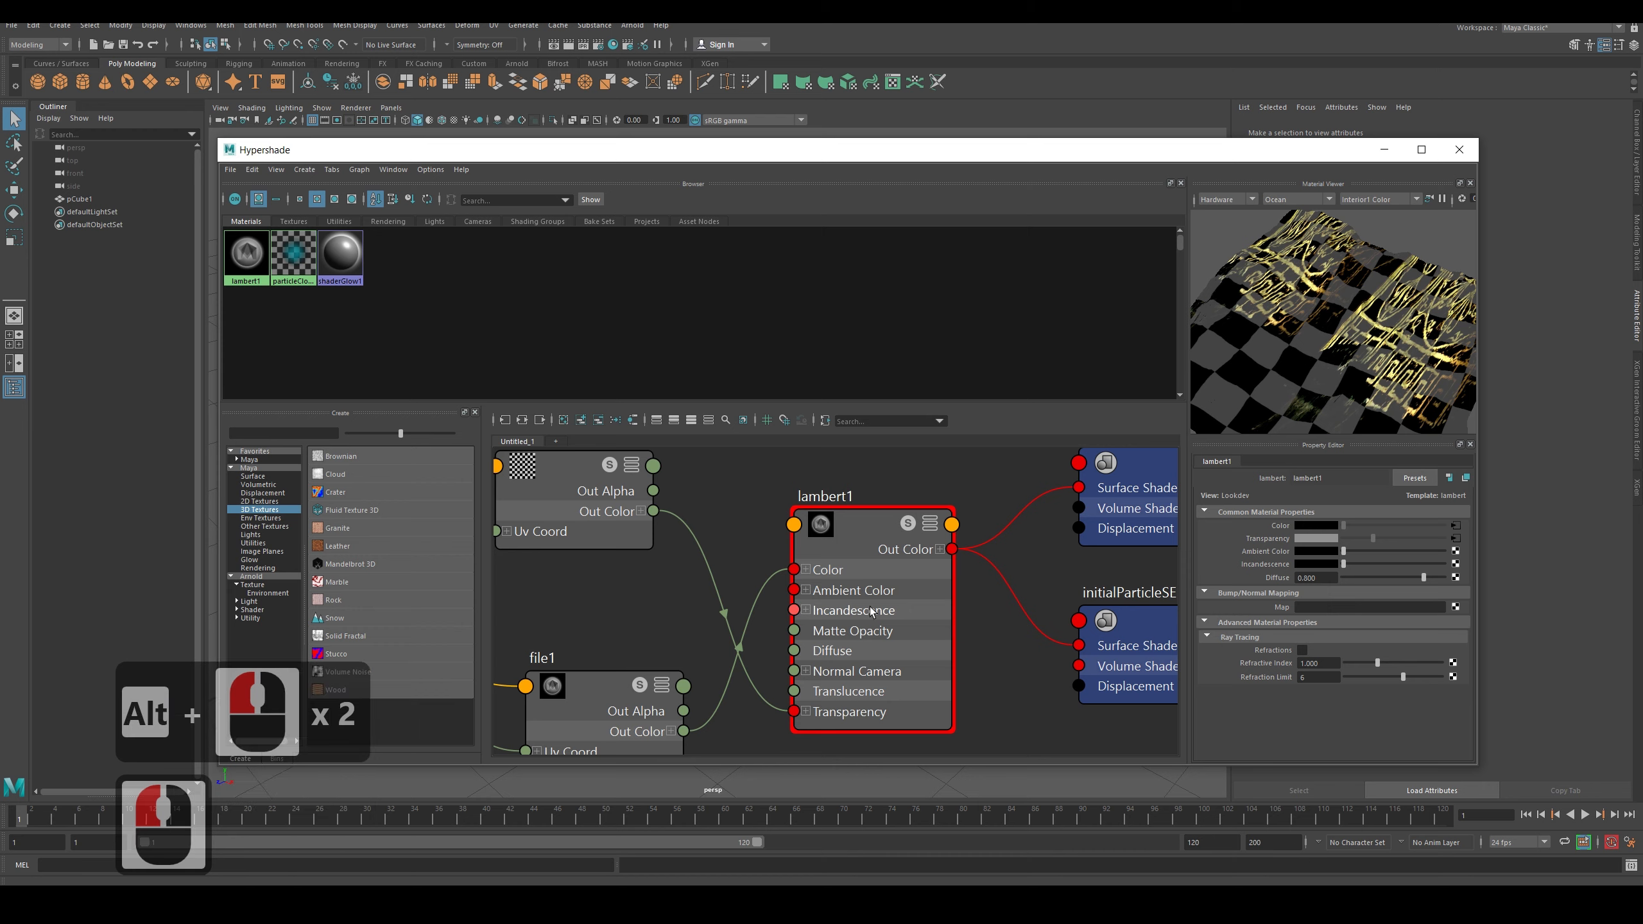
left_click(581, 487)
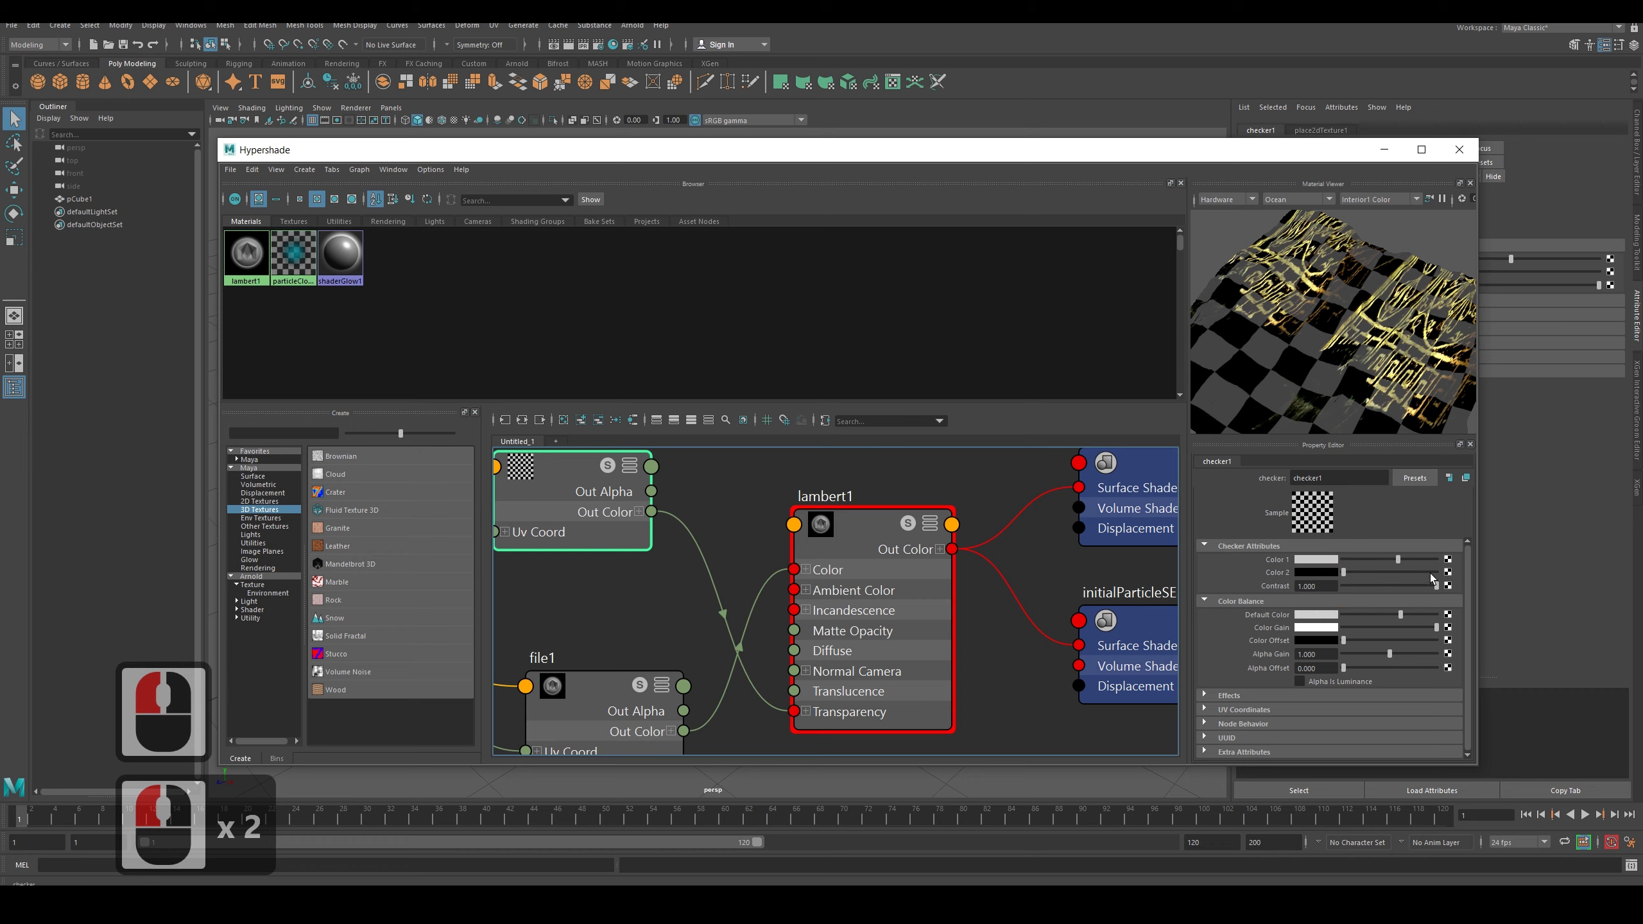
left_click_drag(1400, 561, 1456, 567)
left_click_drag(1371, 388, 1284, 323, "alt")
scroll(689, 616, "down", 3)
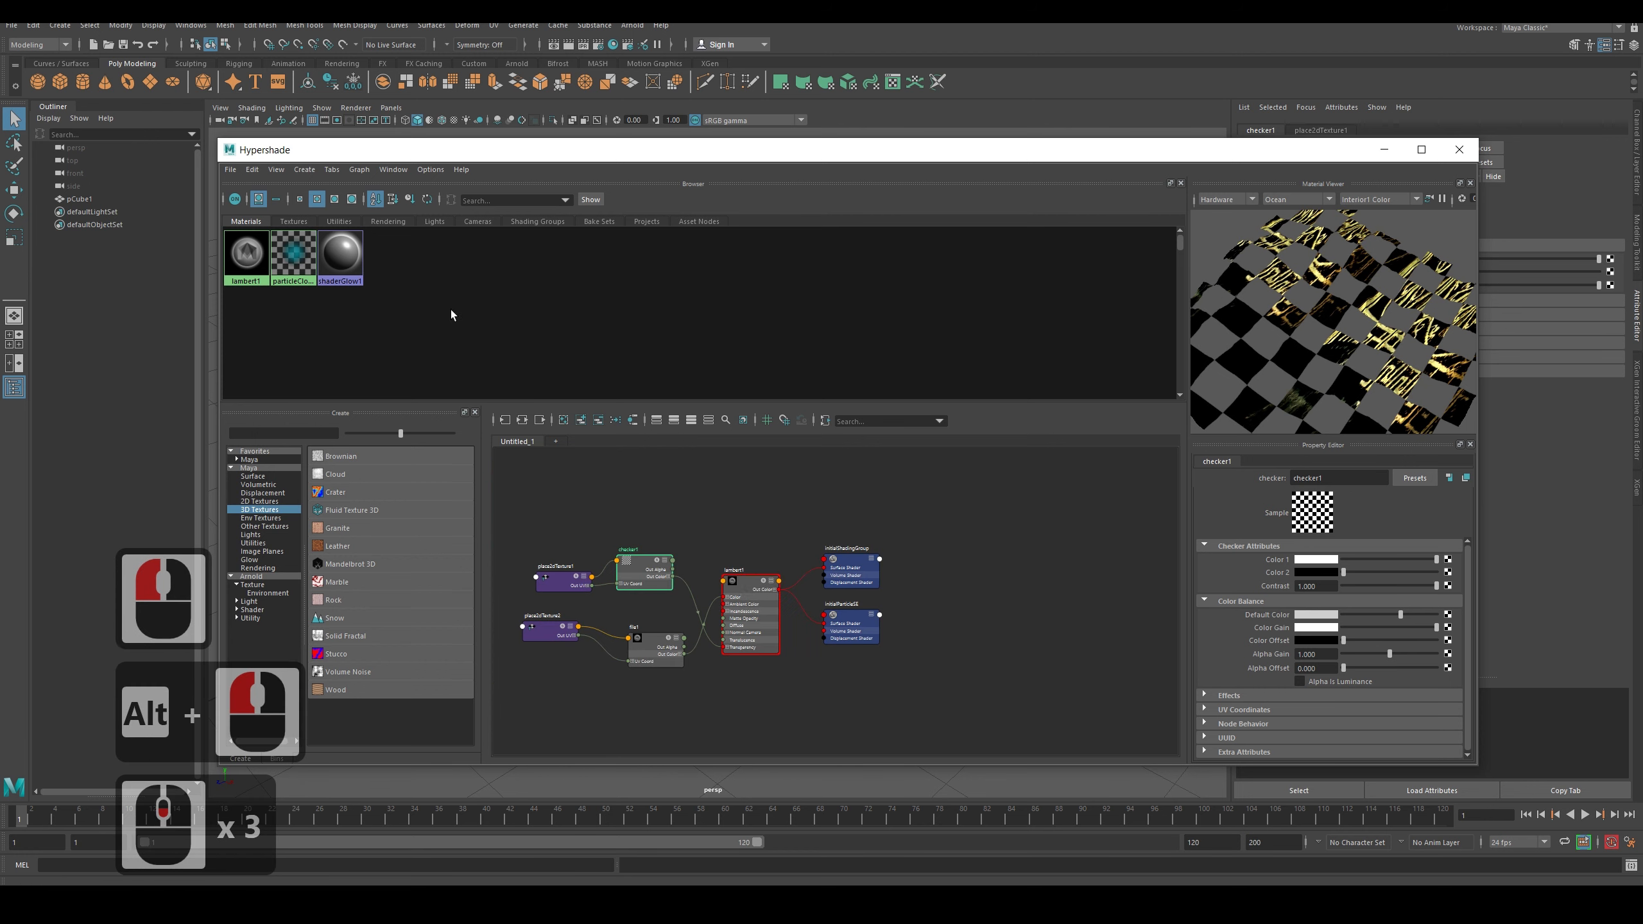
Create two Blinn materials from the favorite Maya surface shaders and select the second one.
right_click_drag(442, 312, 443, 393)
left_click(236, 460)
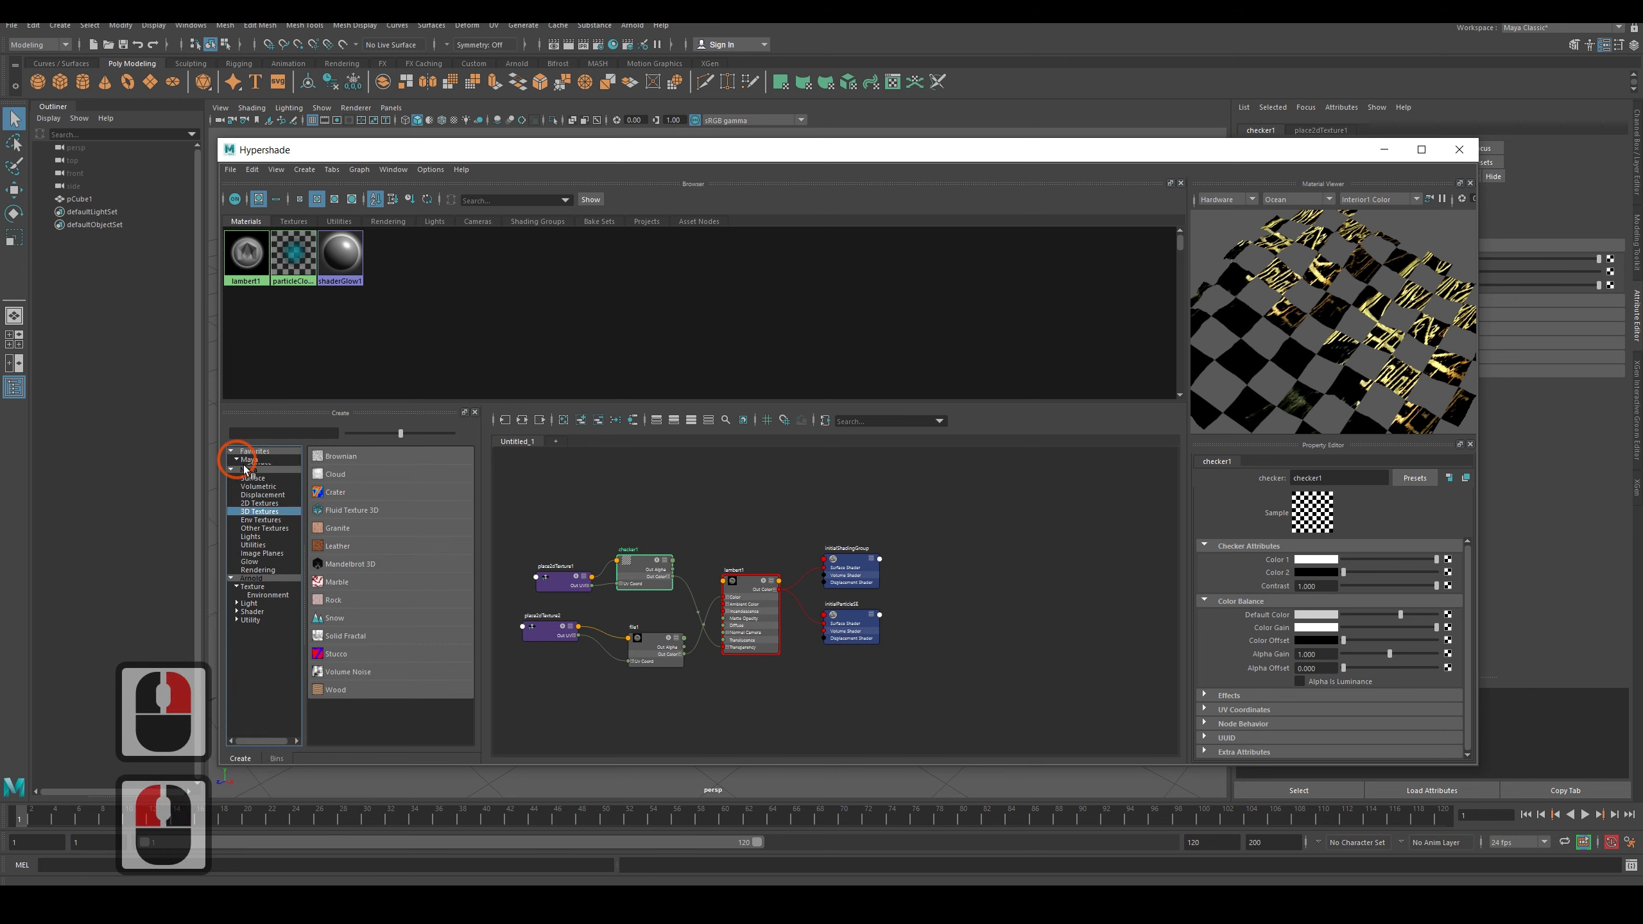
left_click_drag(242, 501, 247, 633)
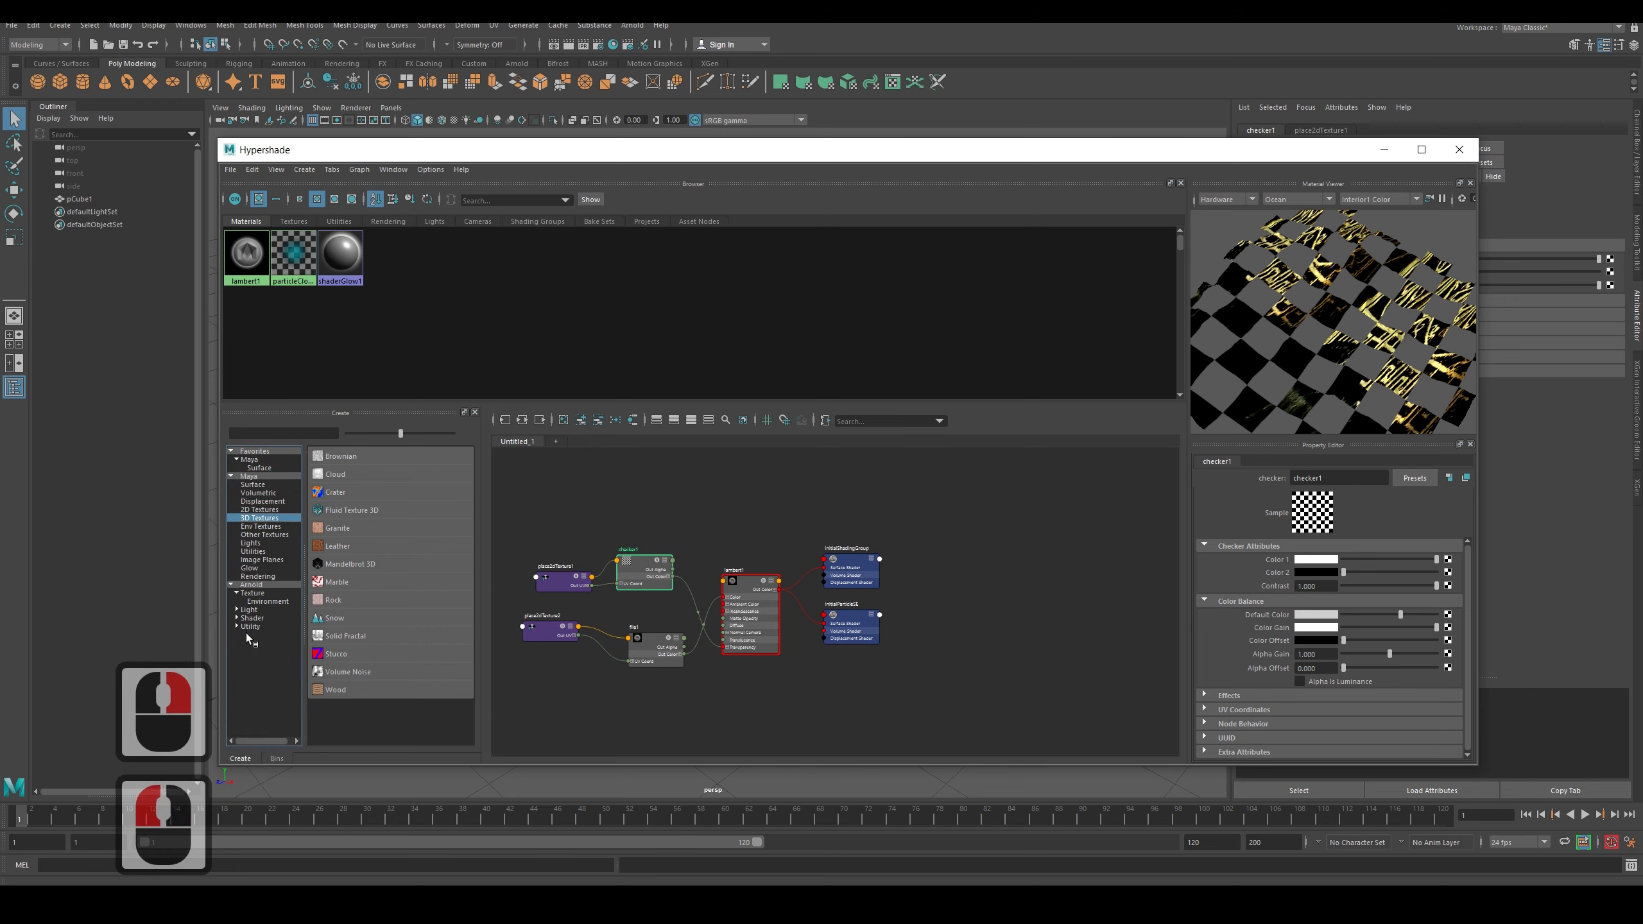
left_click(260, 469)
left_click(344, 459)
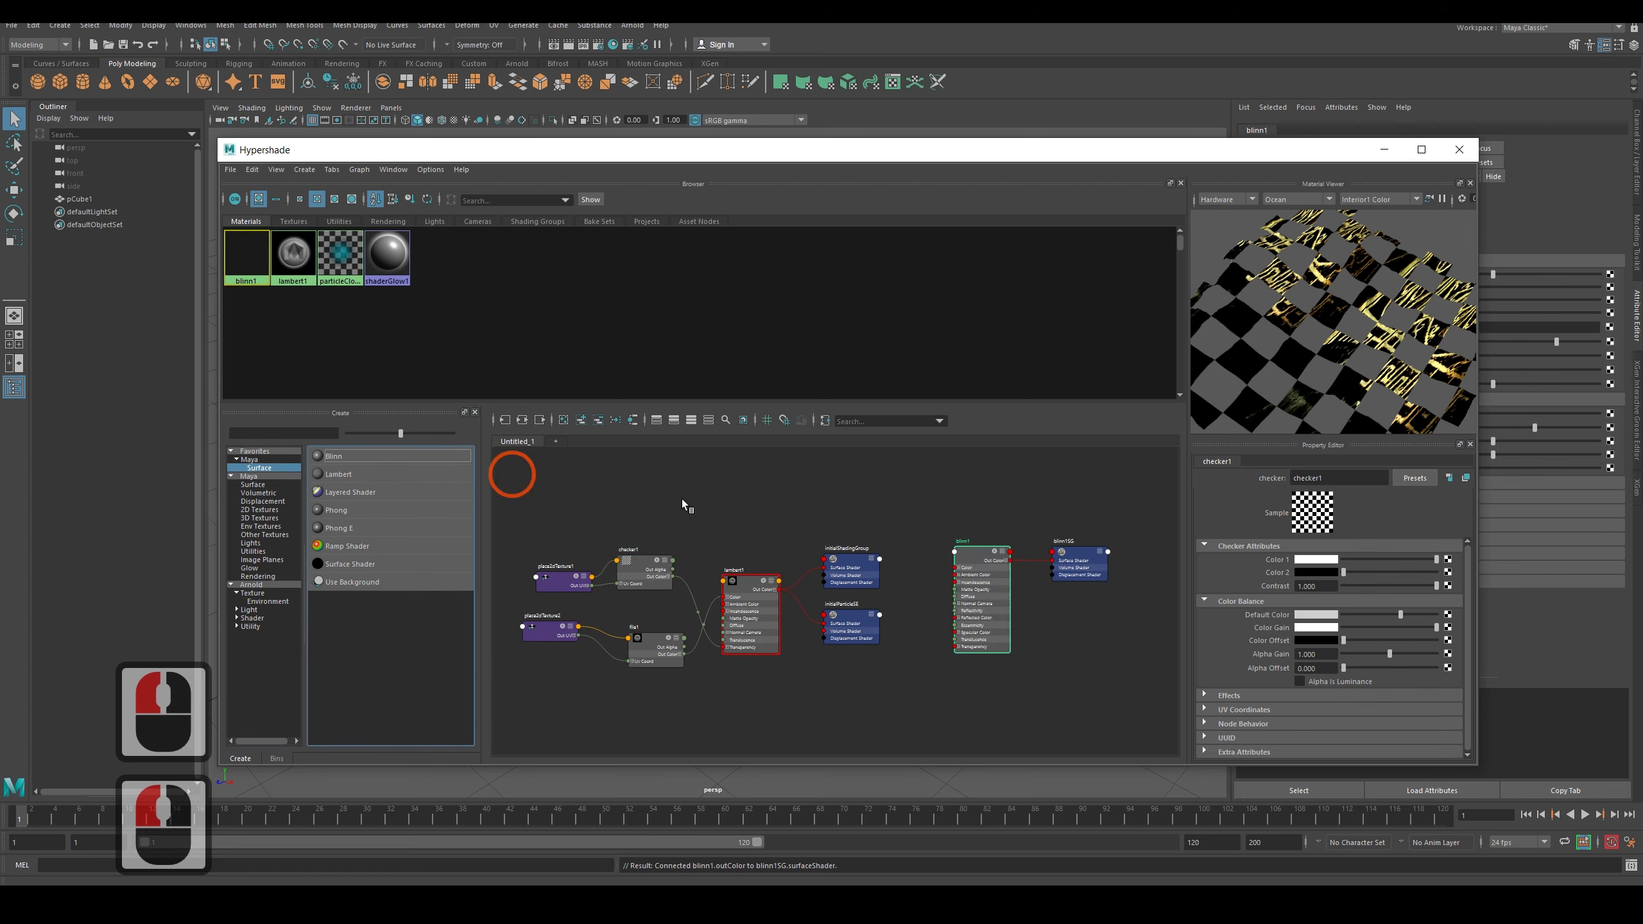
left_click(869, 445)
left_click(363, 456)
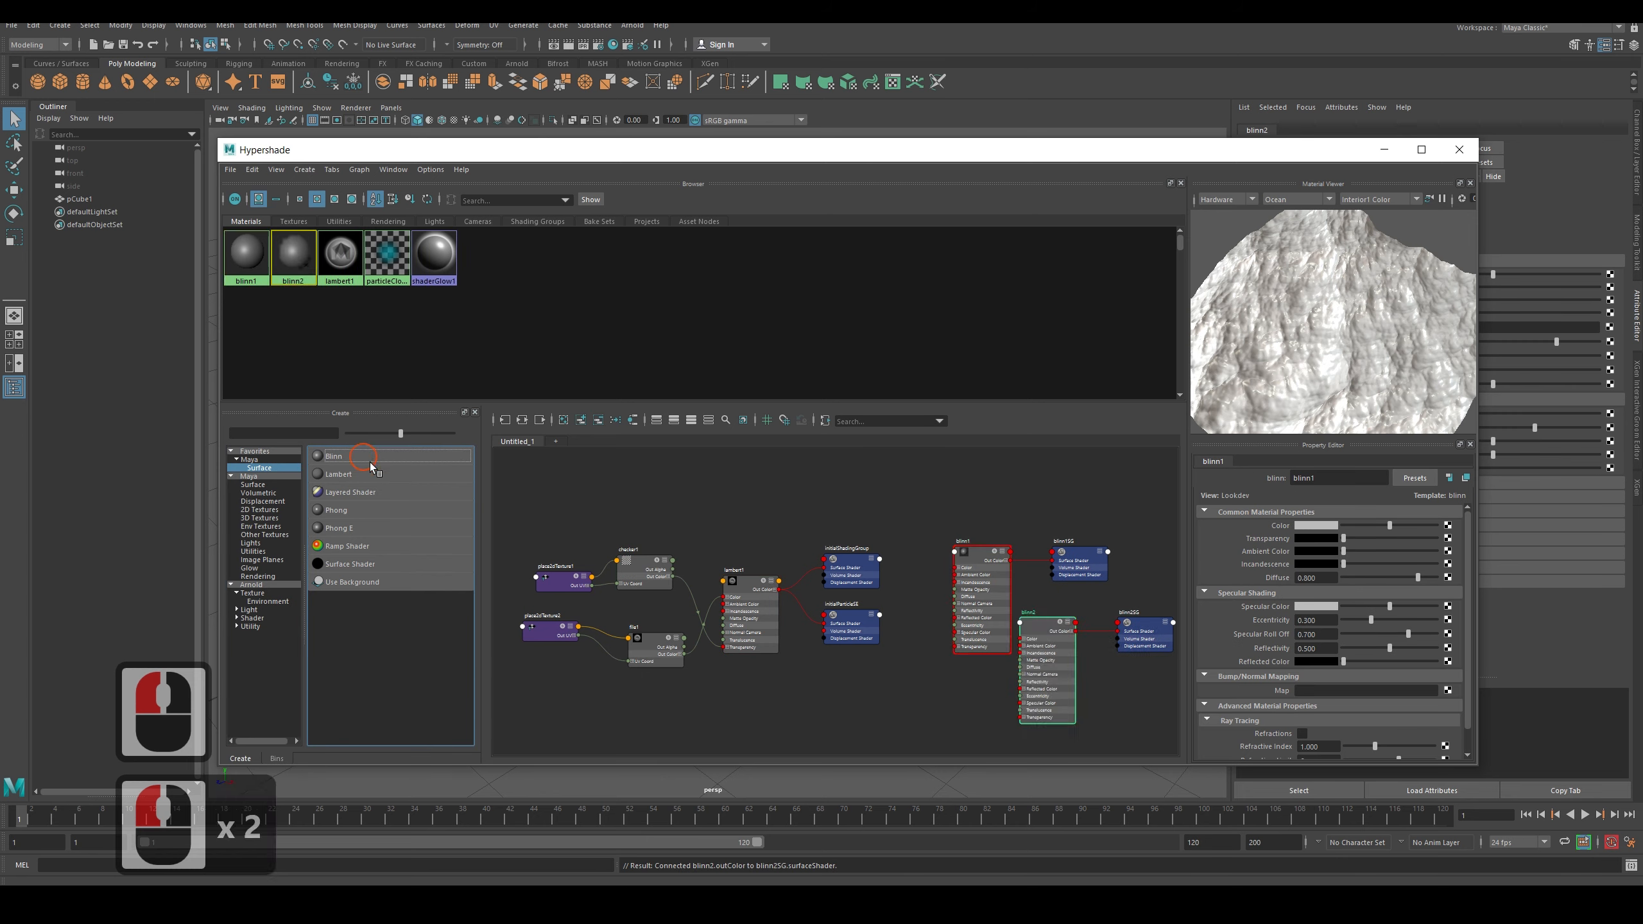
left_click(1041, 638)
left_click(924, 669)
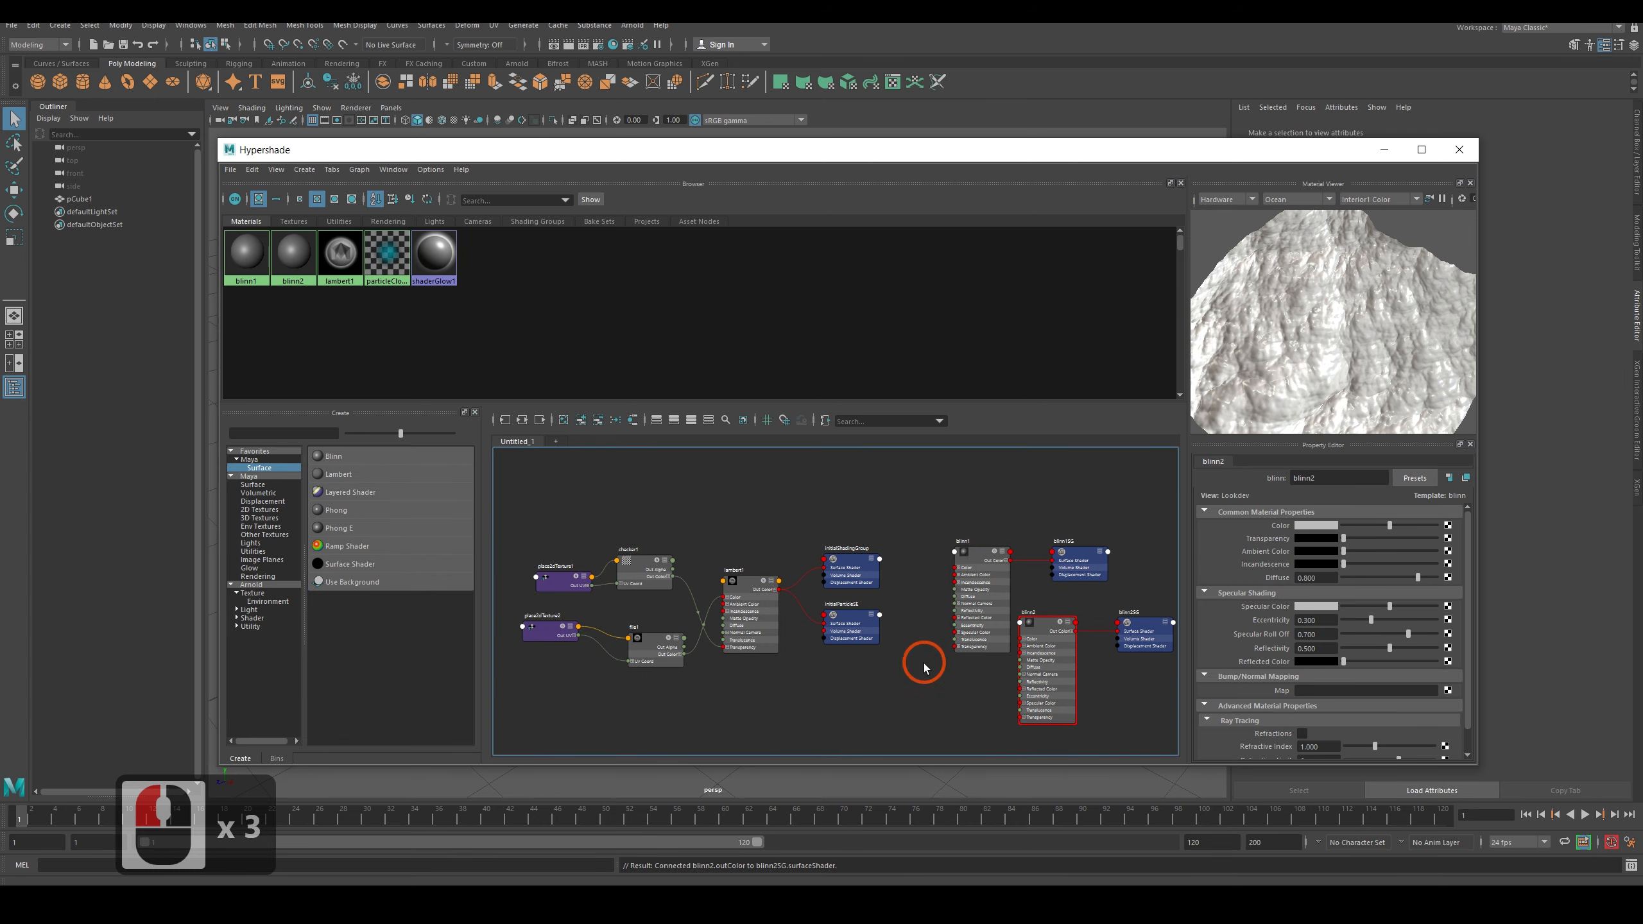
Examine the input attributes of the blinn2 node in the node graph.
left_click_drag(923, 678, 664, 645, "alt")
middle_click(679, 640, "alt")
scroll(724, 624, "down", 1, "alt")
scroll(741, 616, "up", 6)
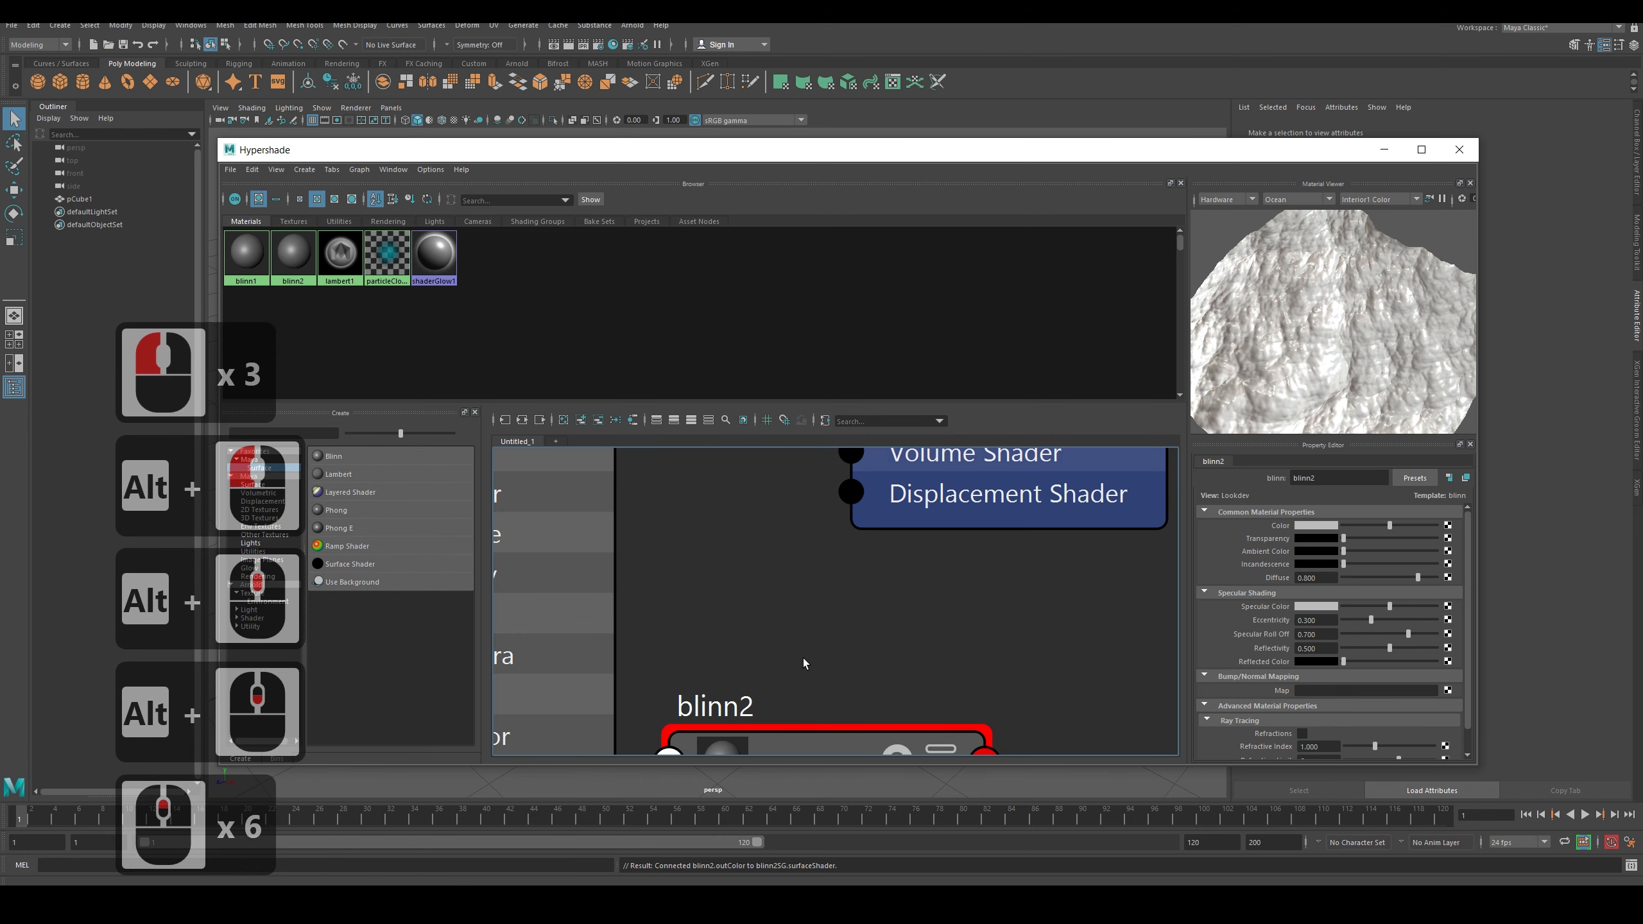
scroll(805, 657, "down", 4, "alt")
scroll(830, 608, "up", 3)
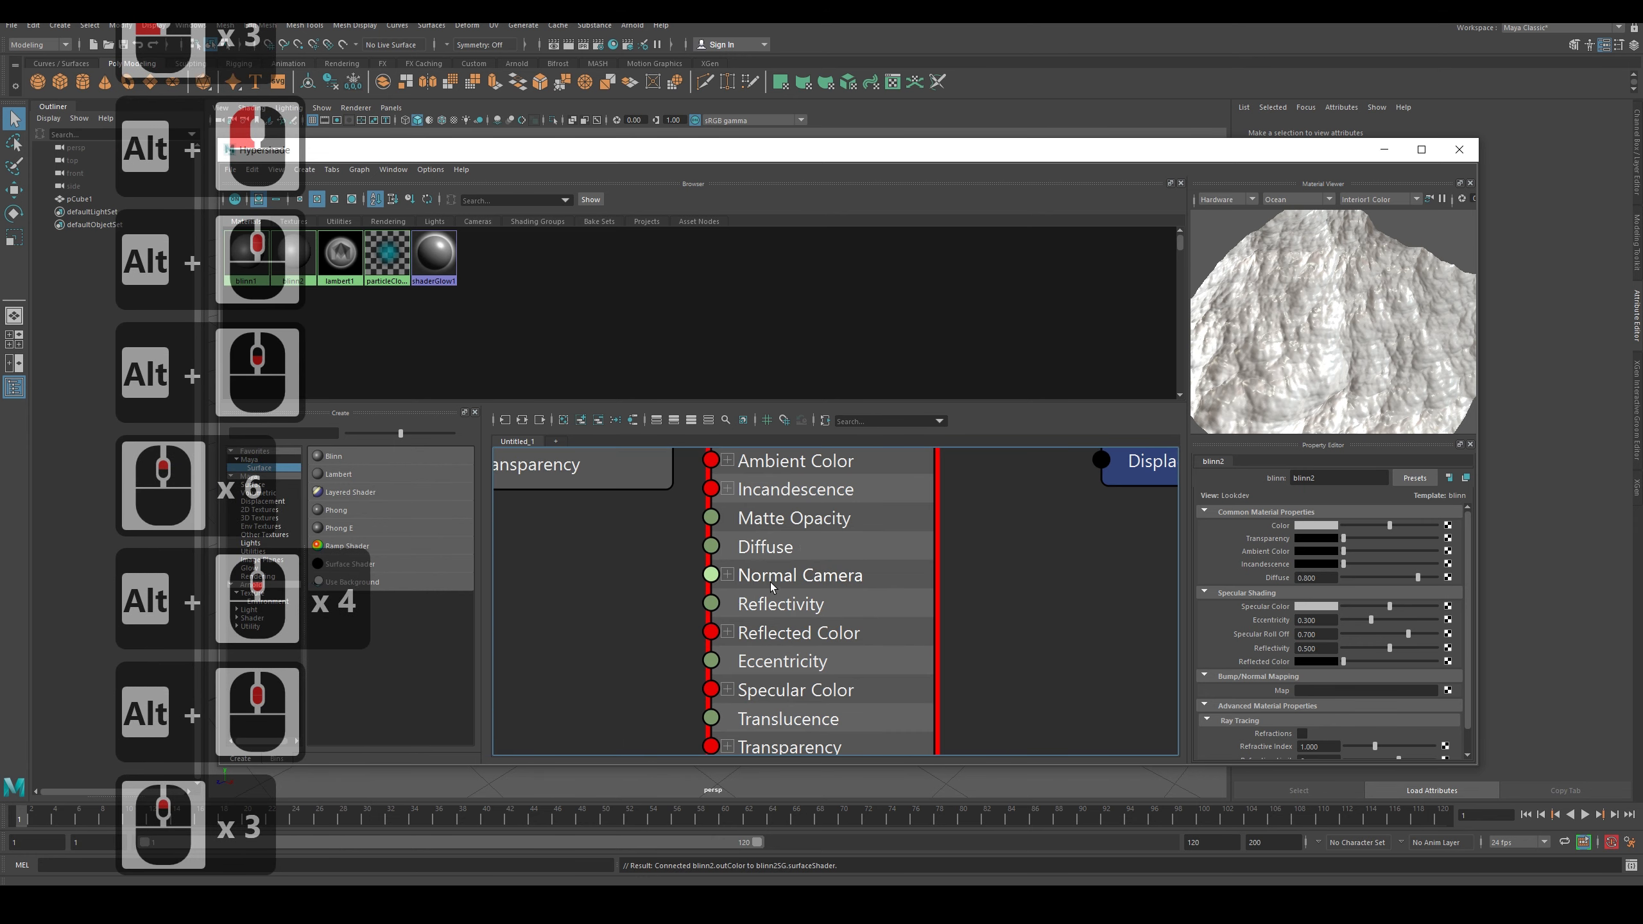
scroll(771, 587, "down", 2, "alt")
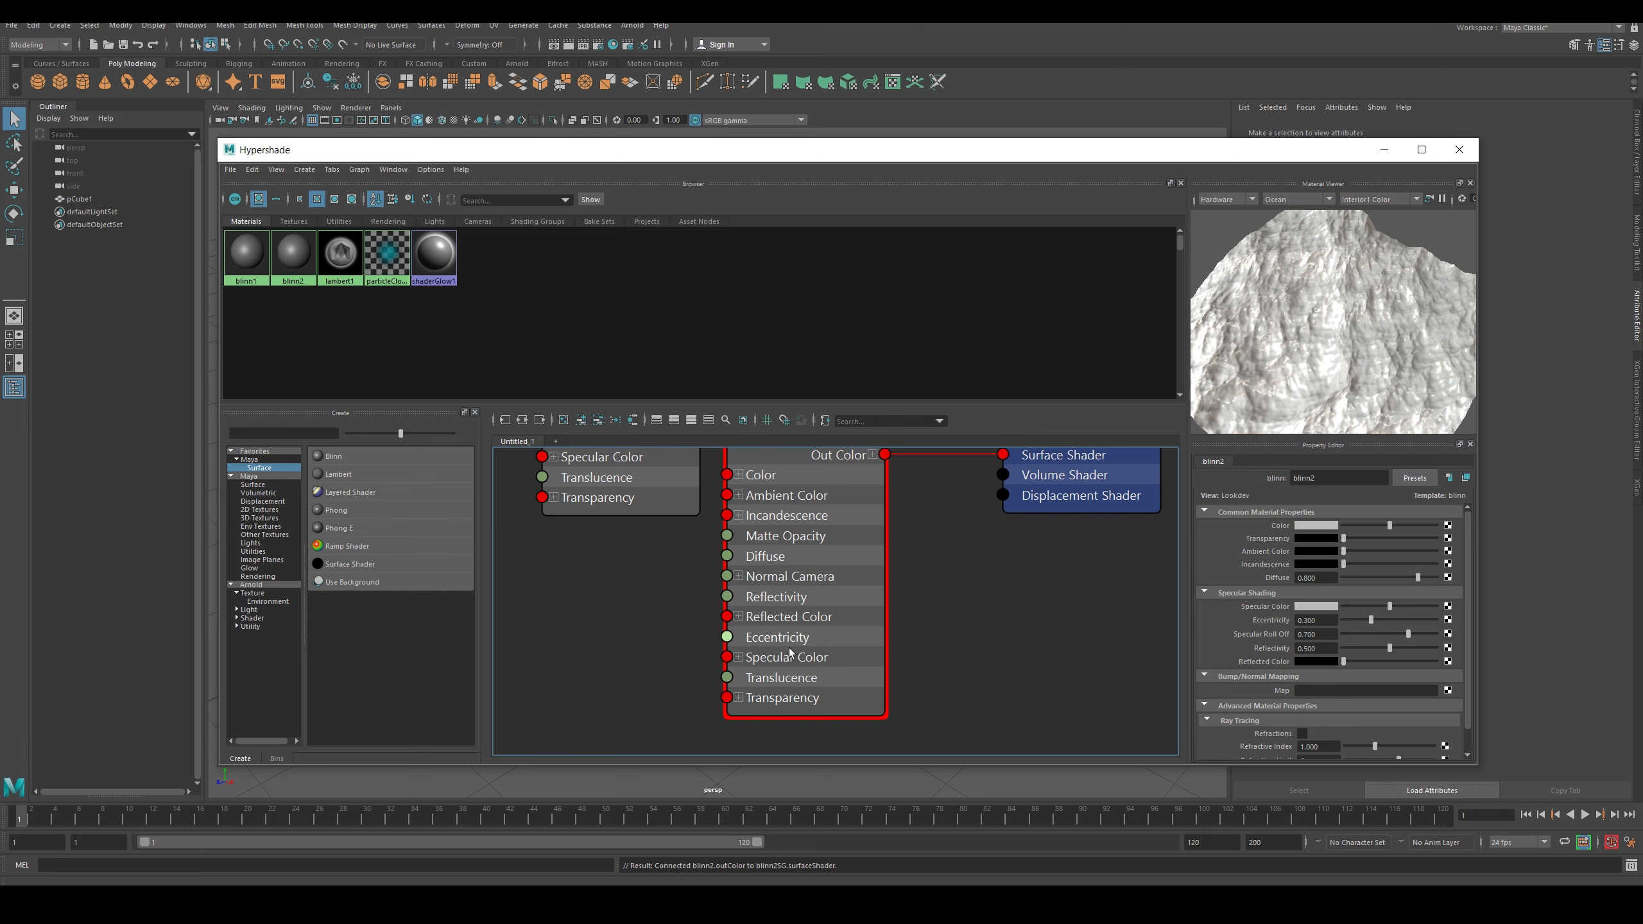
scroll(942, 688, "down", 2)
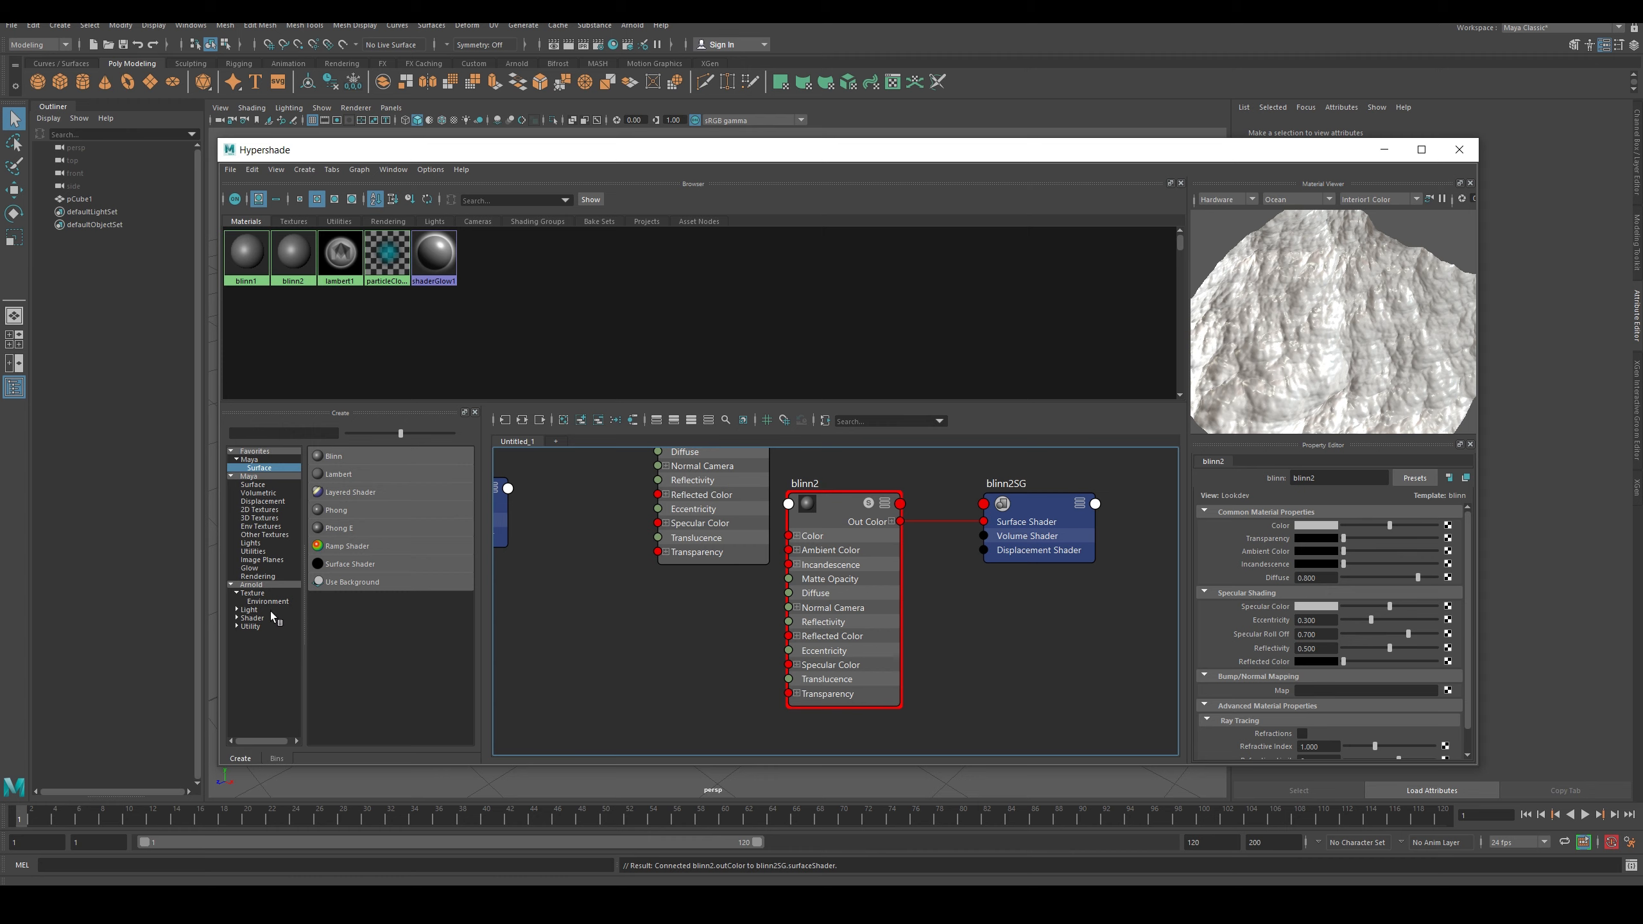
Expand the Arnold light and shader categories and look through the available Maya and Arnold surface shaders.
left_click(246, 611)
left_click(250, 635)
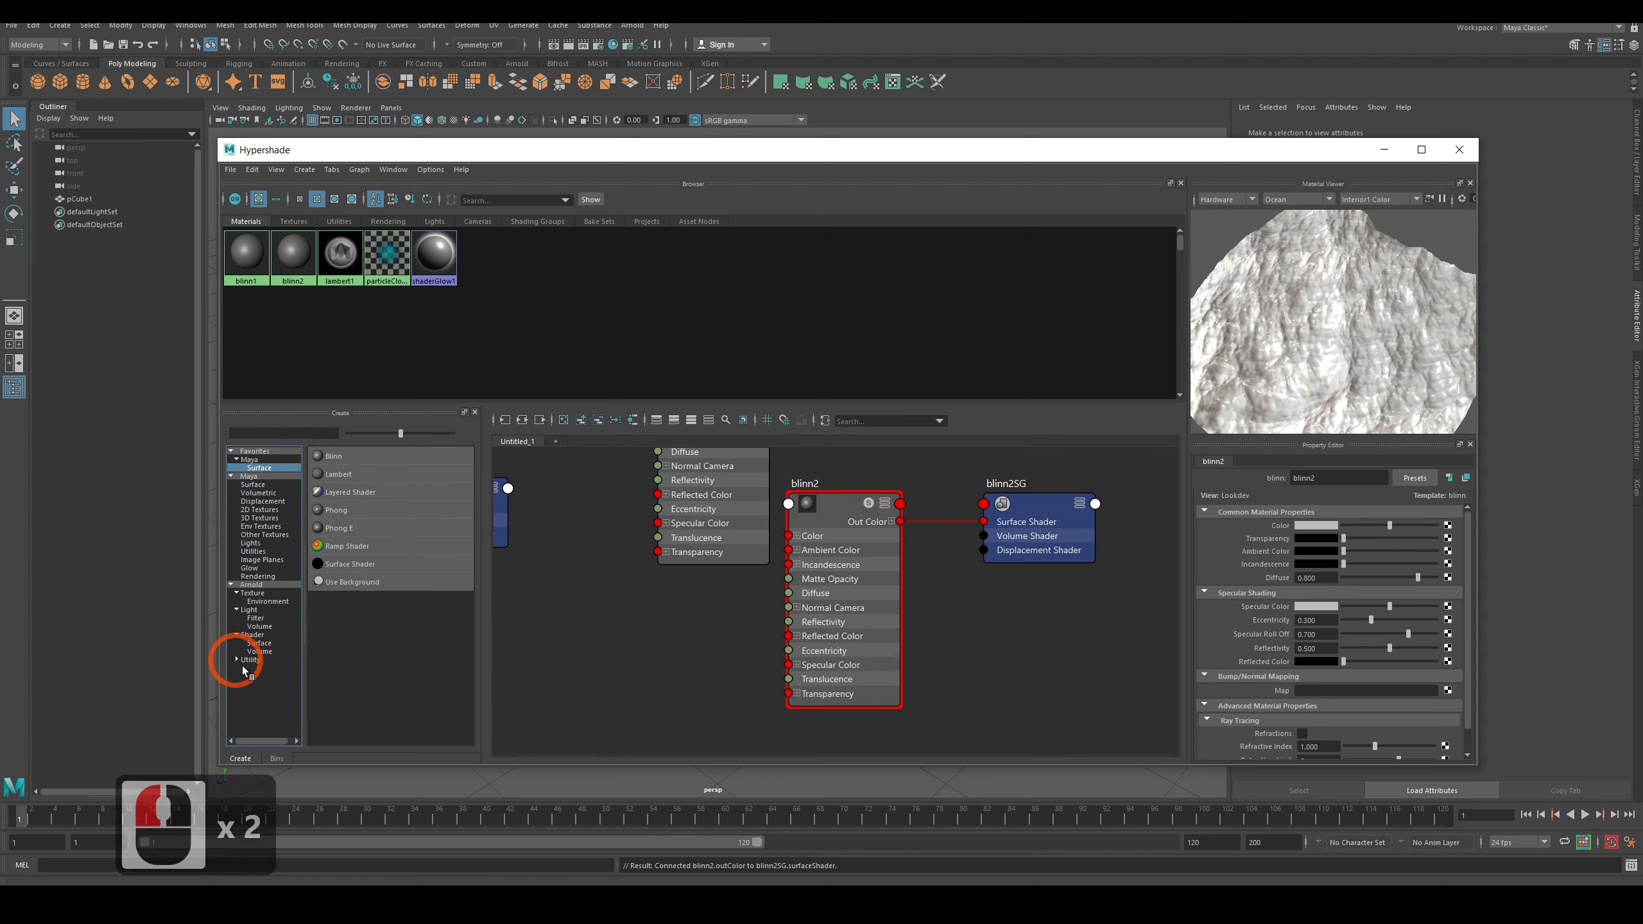
left_click(260, 643)
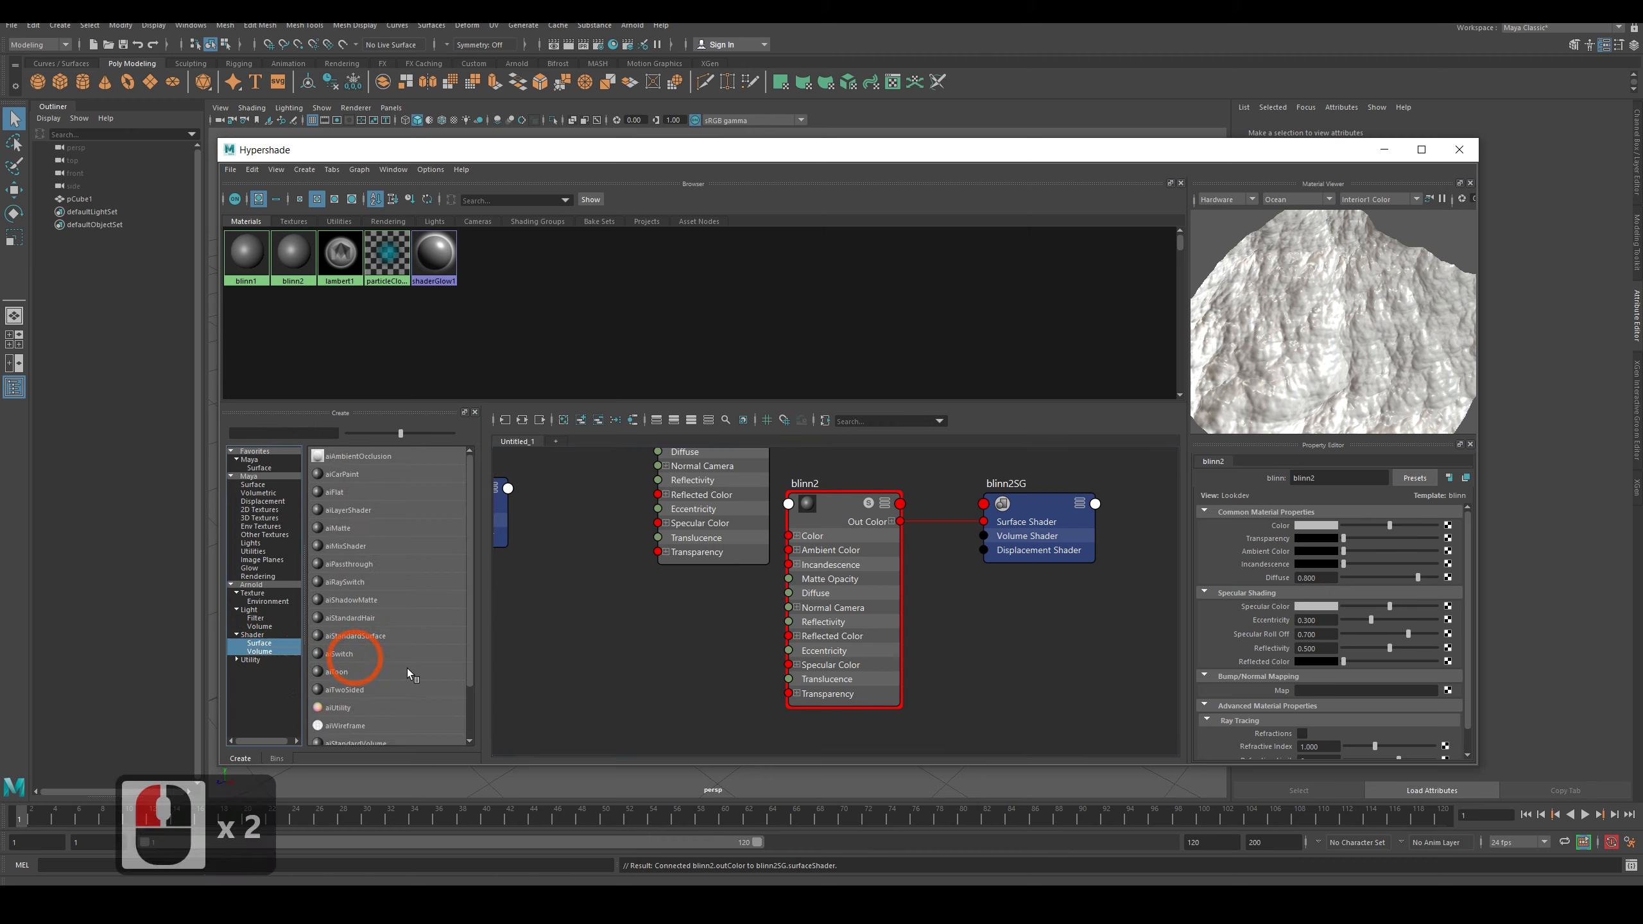
left_click(271, 646)
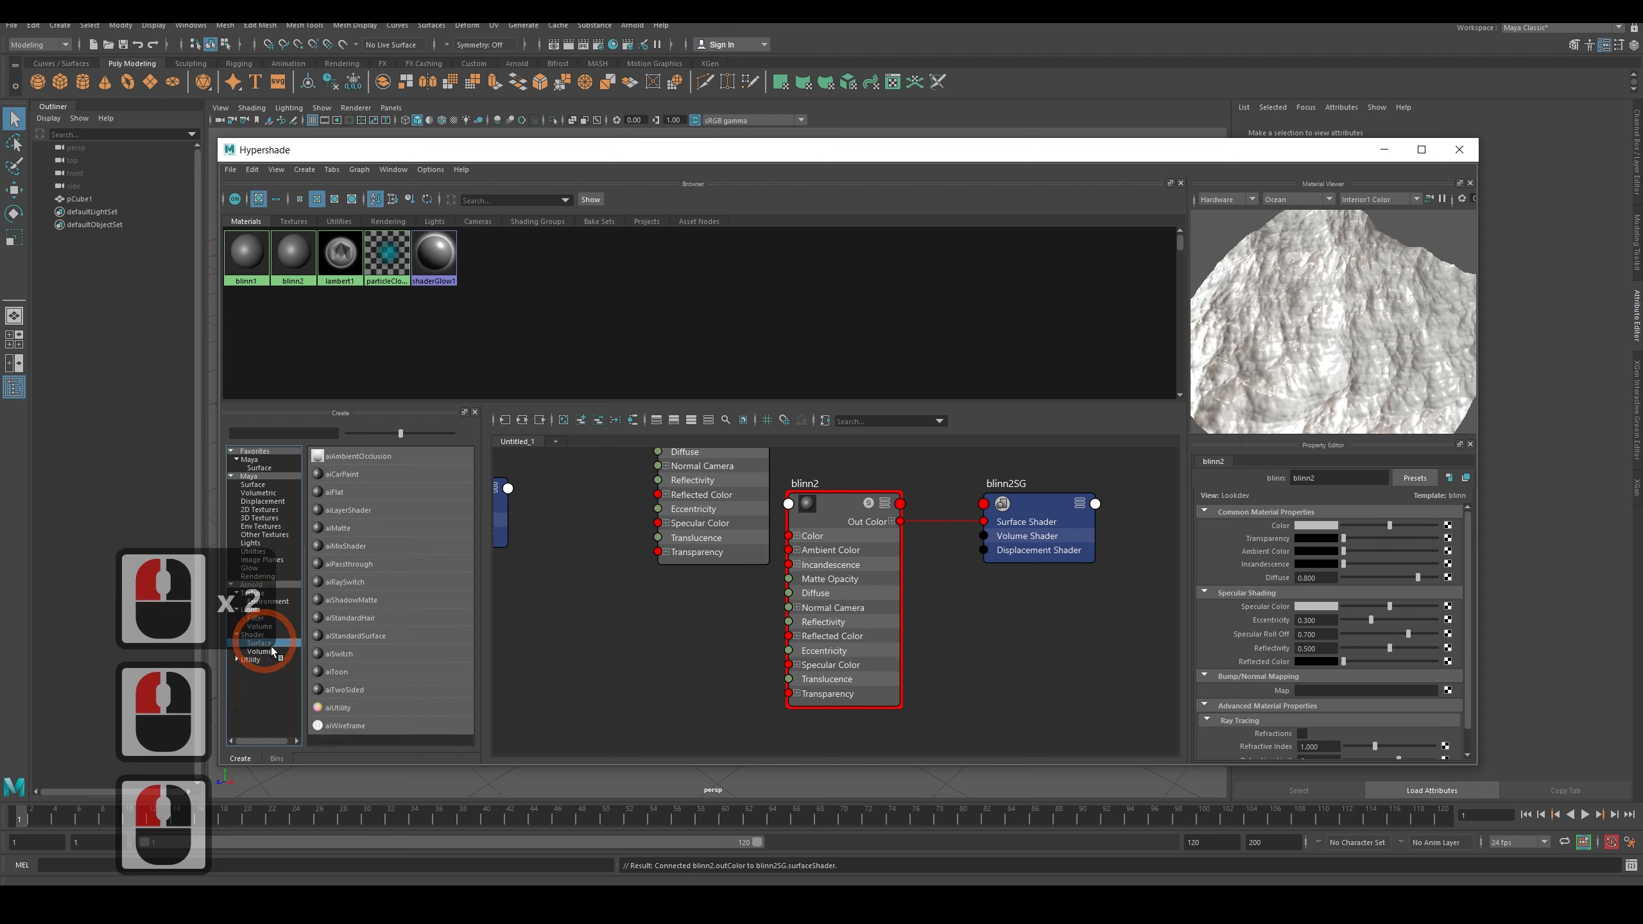
double_click(271, 647)
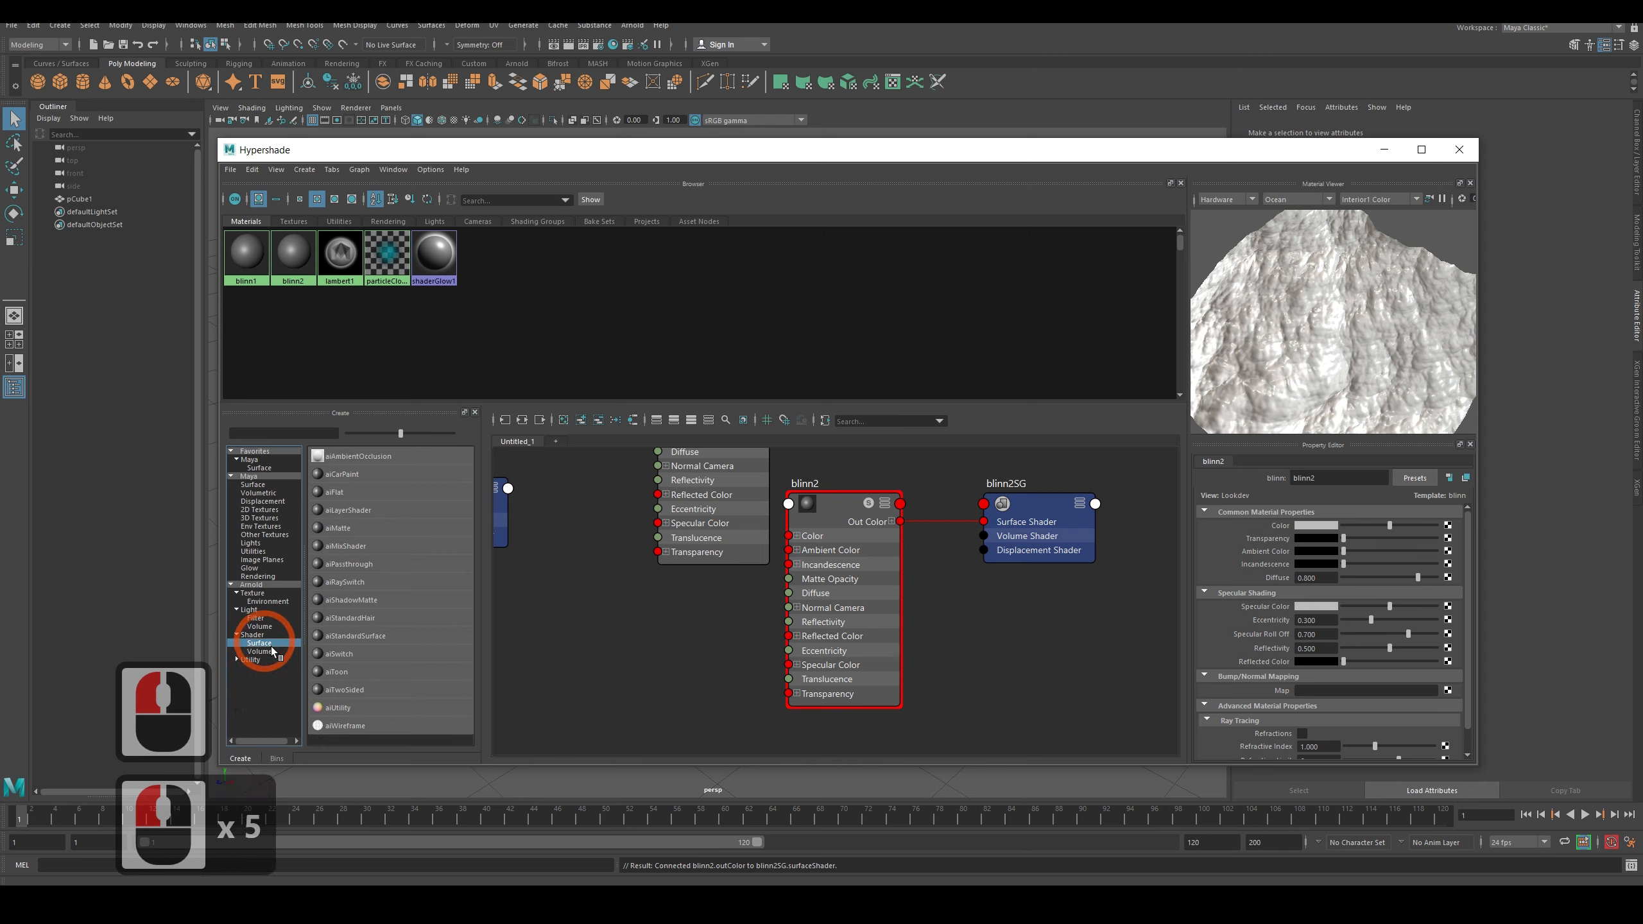
right_click(267, 650)
middle_click_drag(267, 650, 624, 684)
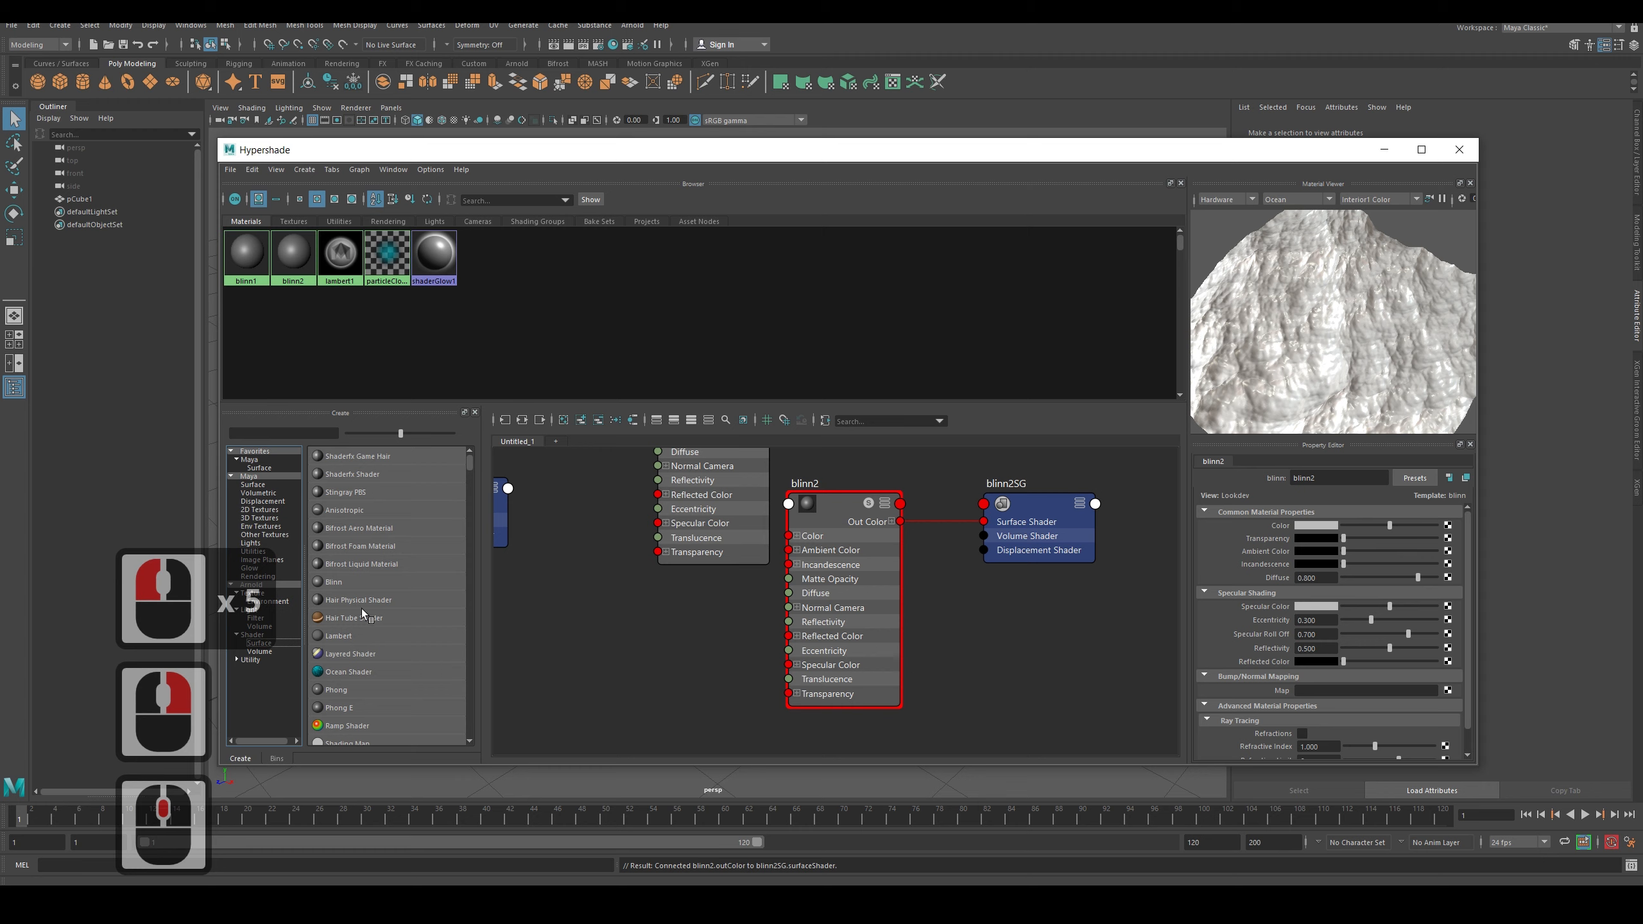
scroll(340, 627, "down", 5)
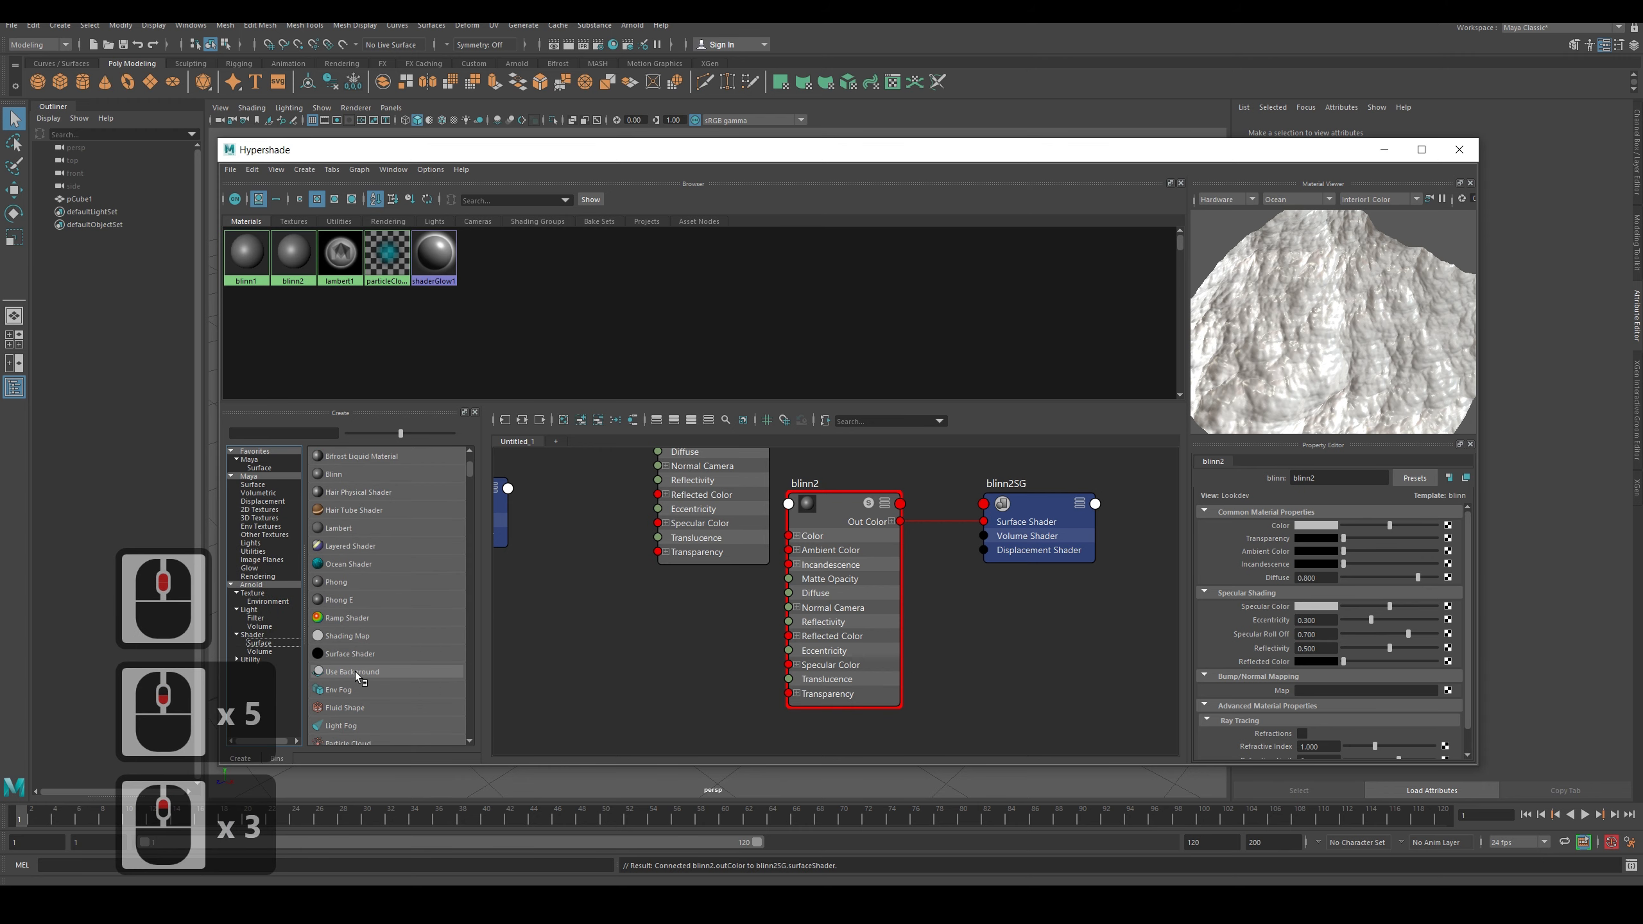
left_click(259, 642)
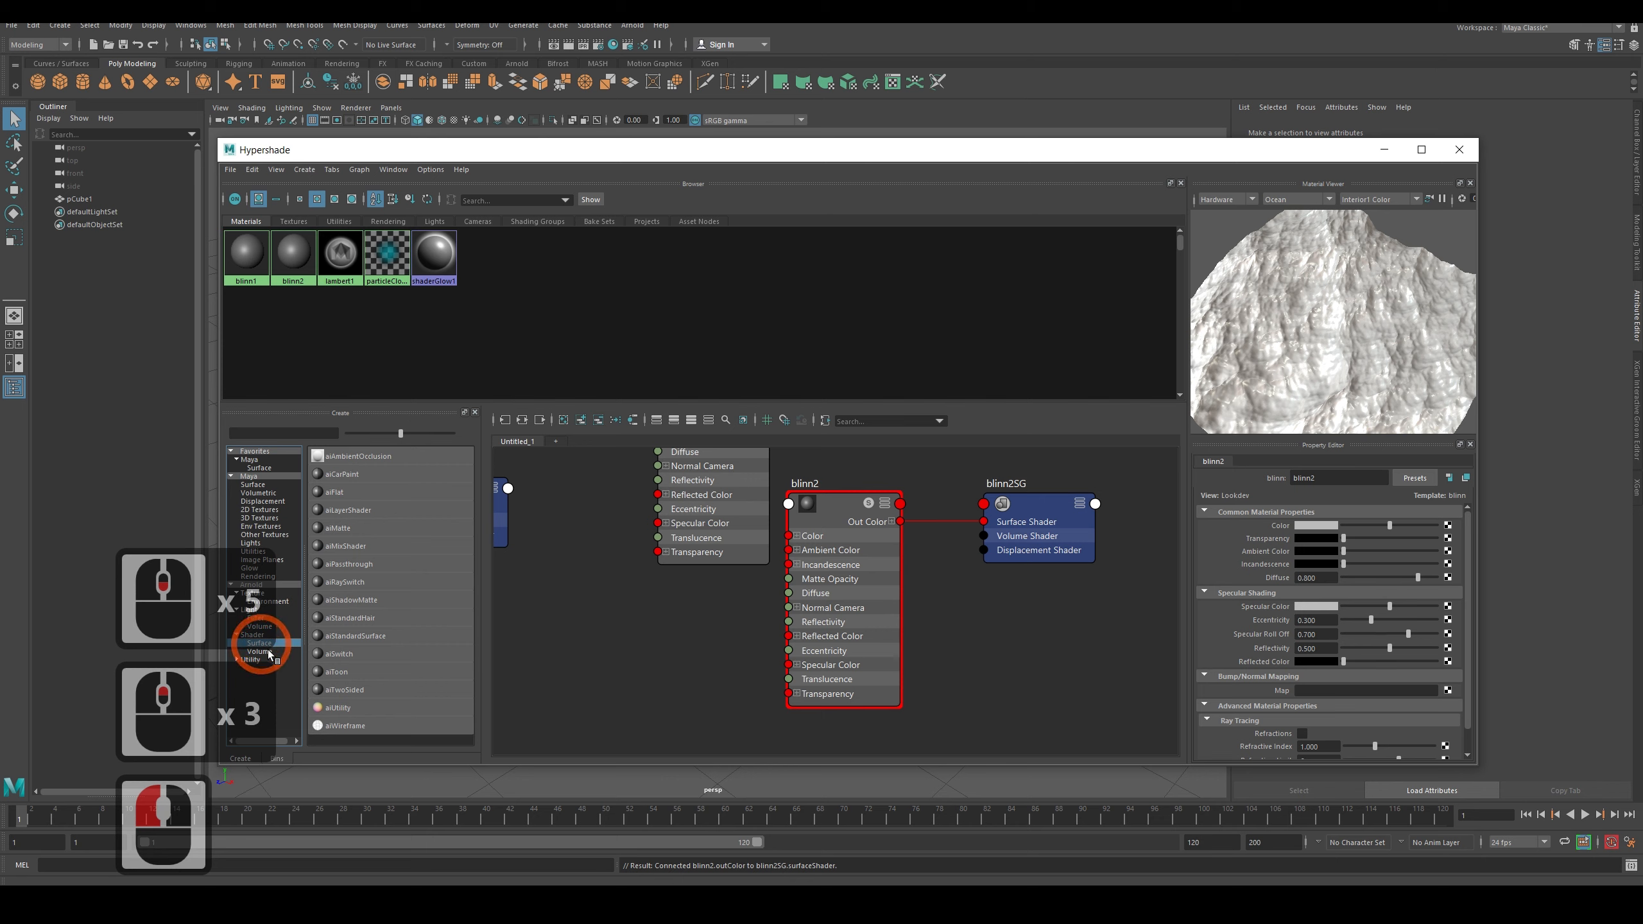
scroll(388, 673, "down", 2)
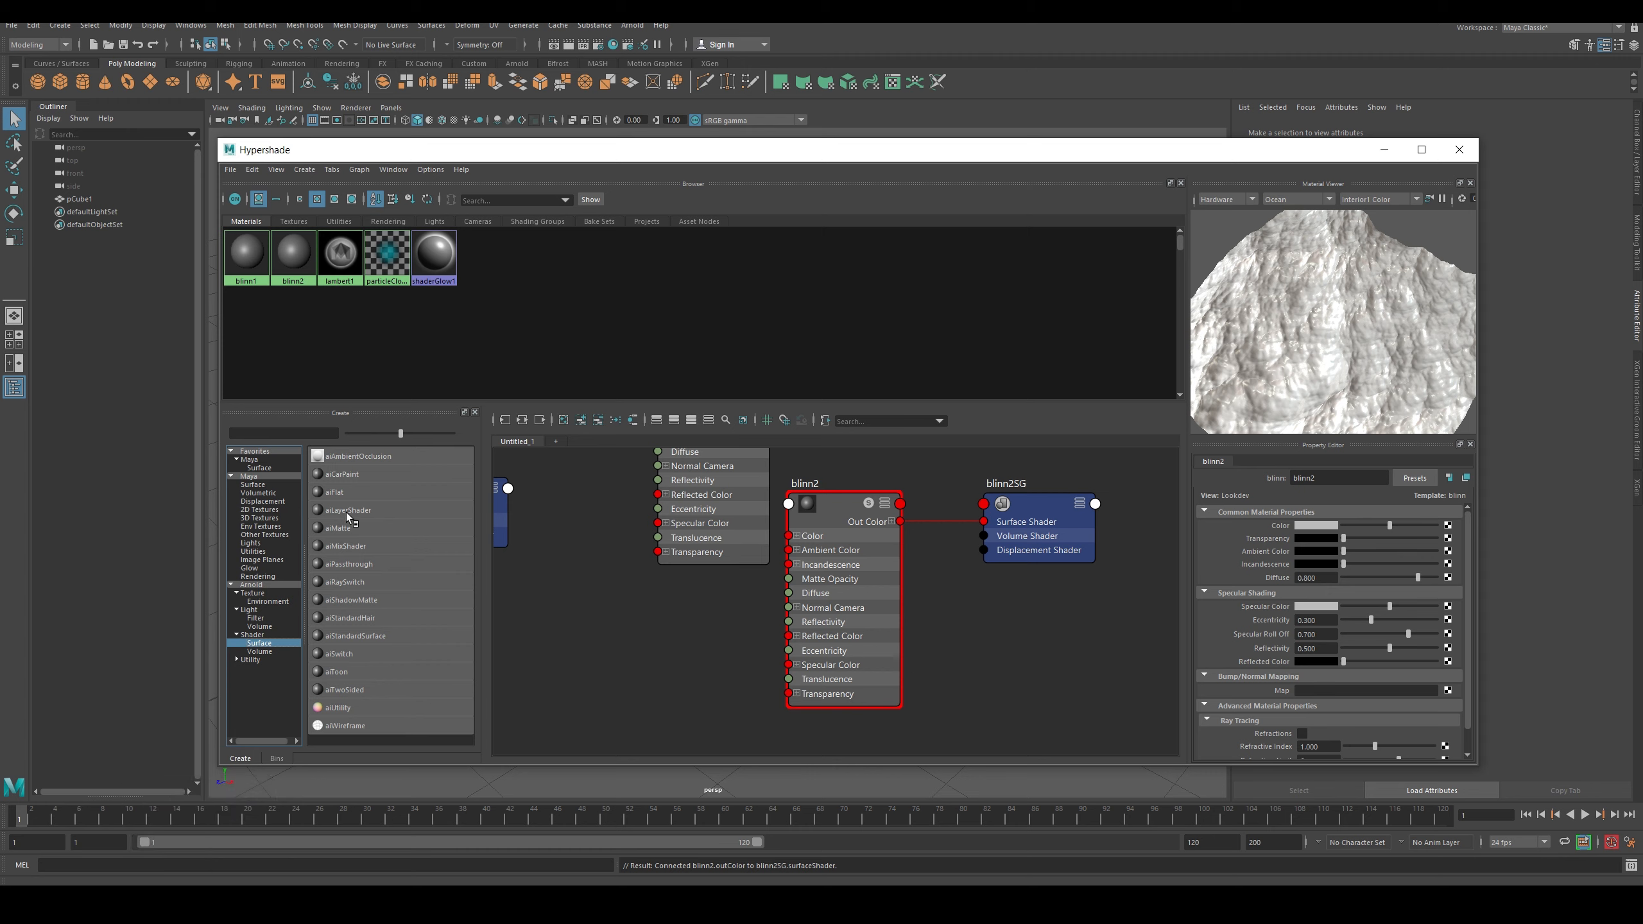
scroll(388, 550, "down", 3)
scroll(406, 708, "down", 5)
Create an aiSwitch shader and spread its node, its shading group and blinn2 apart in the graph.
left_click(362, 653)
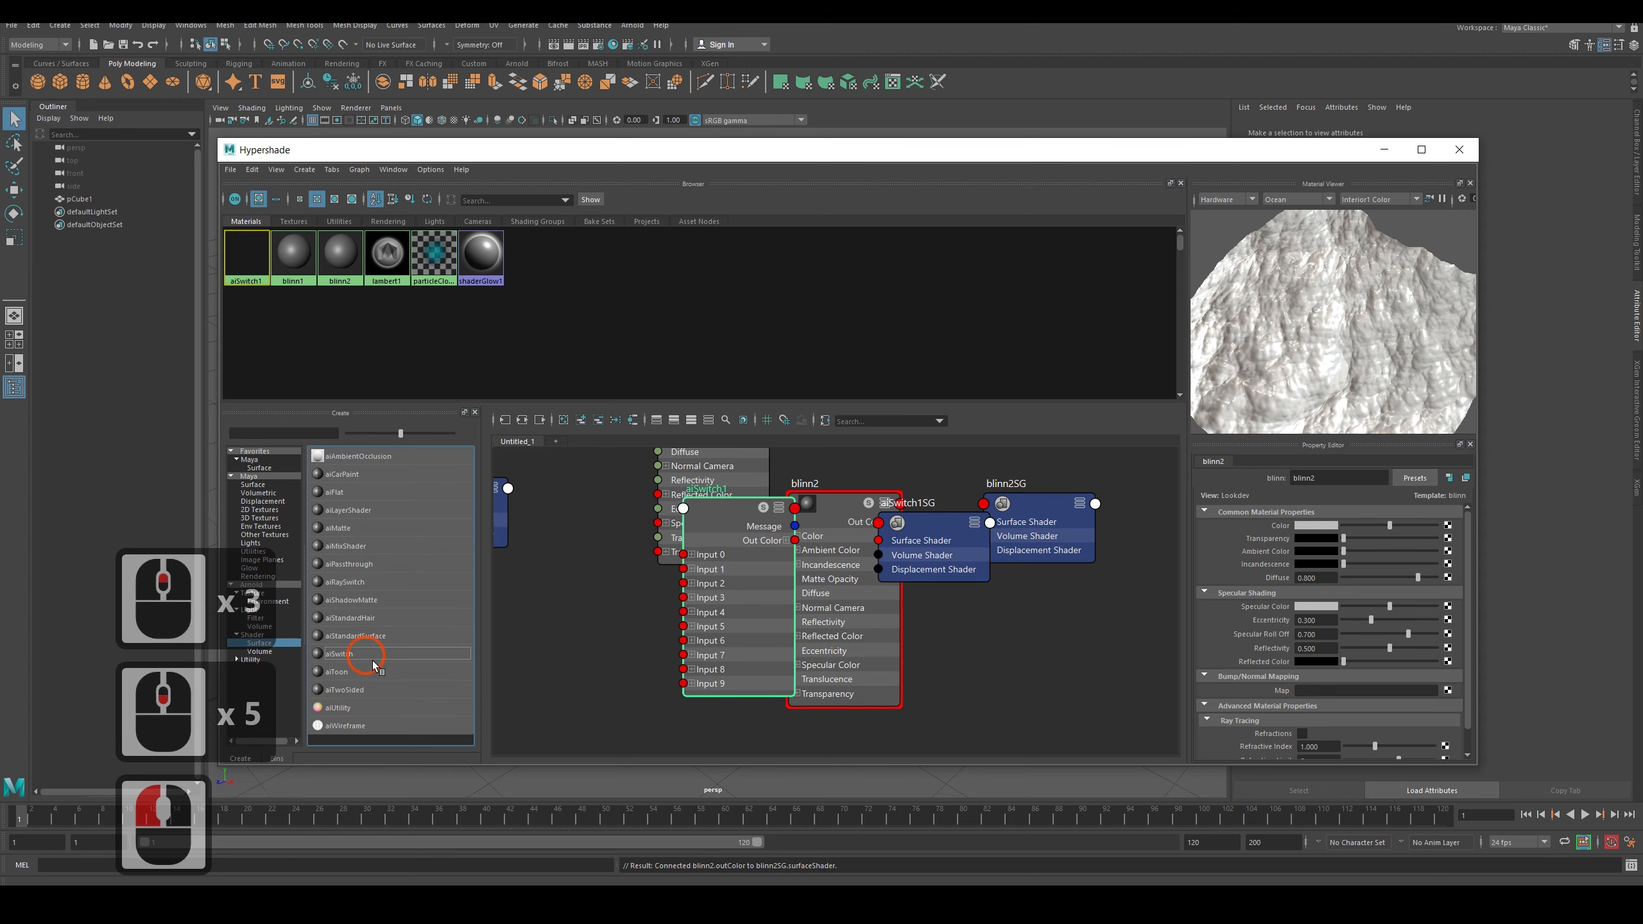
left_click_drag(730, 512, 541, 598)
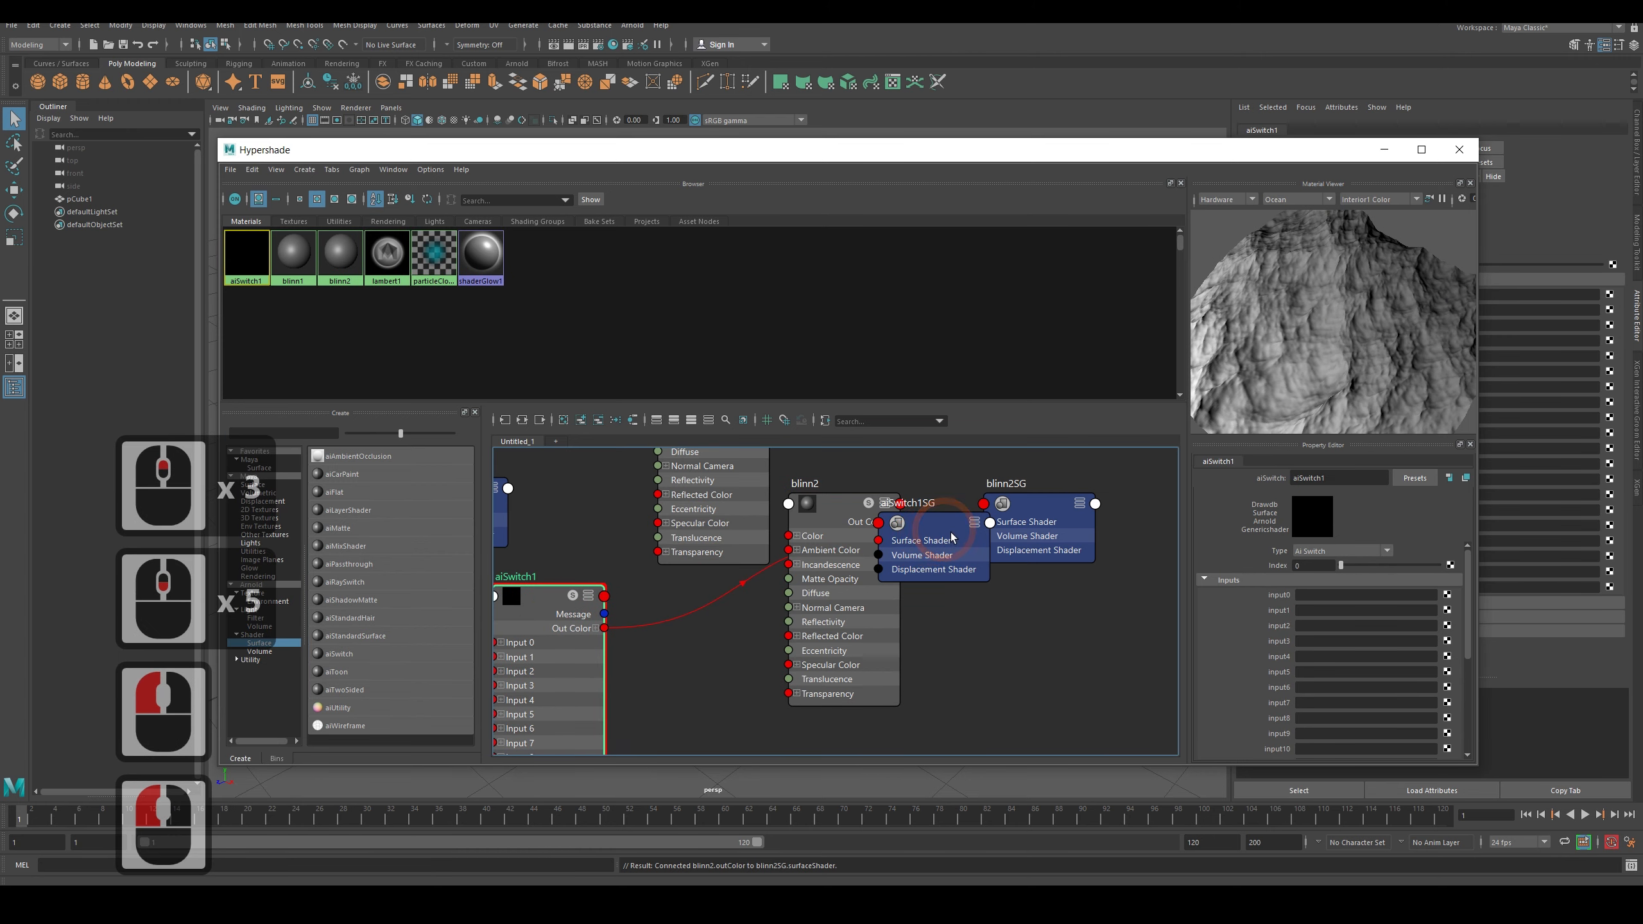
left_click_drag(854, 518, 1006, 679)
left_click_drag(925, 524, 764, 640)
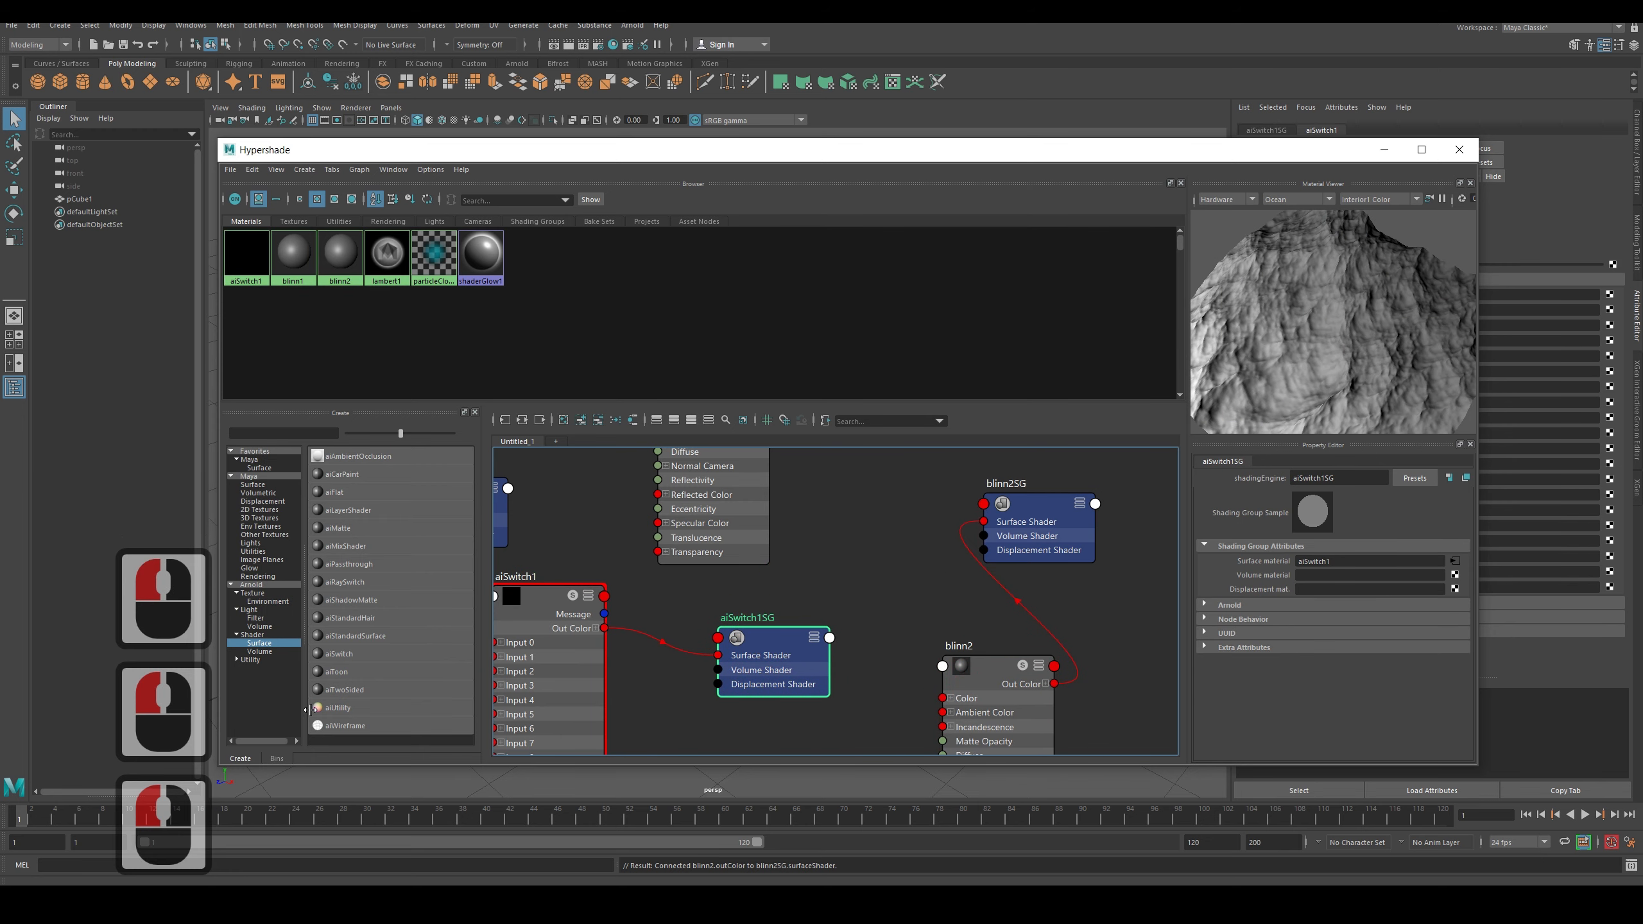
middle_click_drag(655, 706, 777, 647)
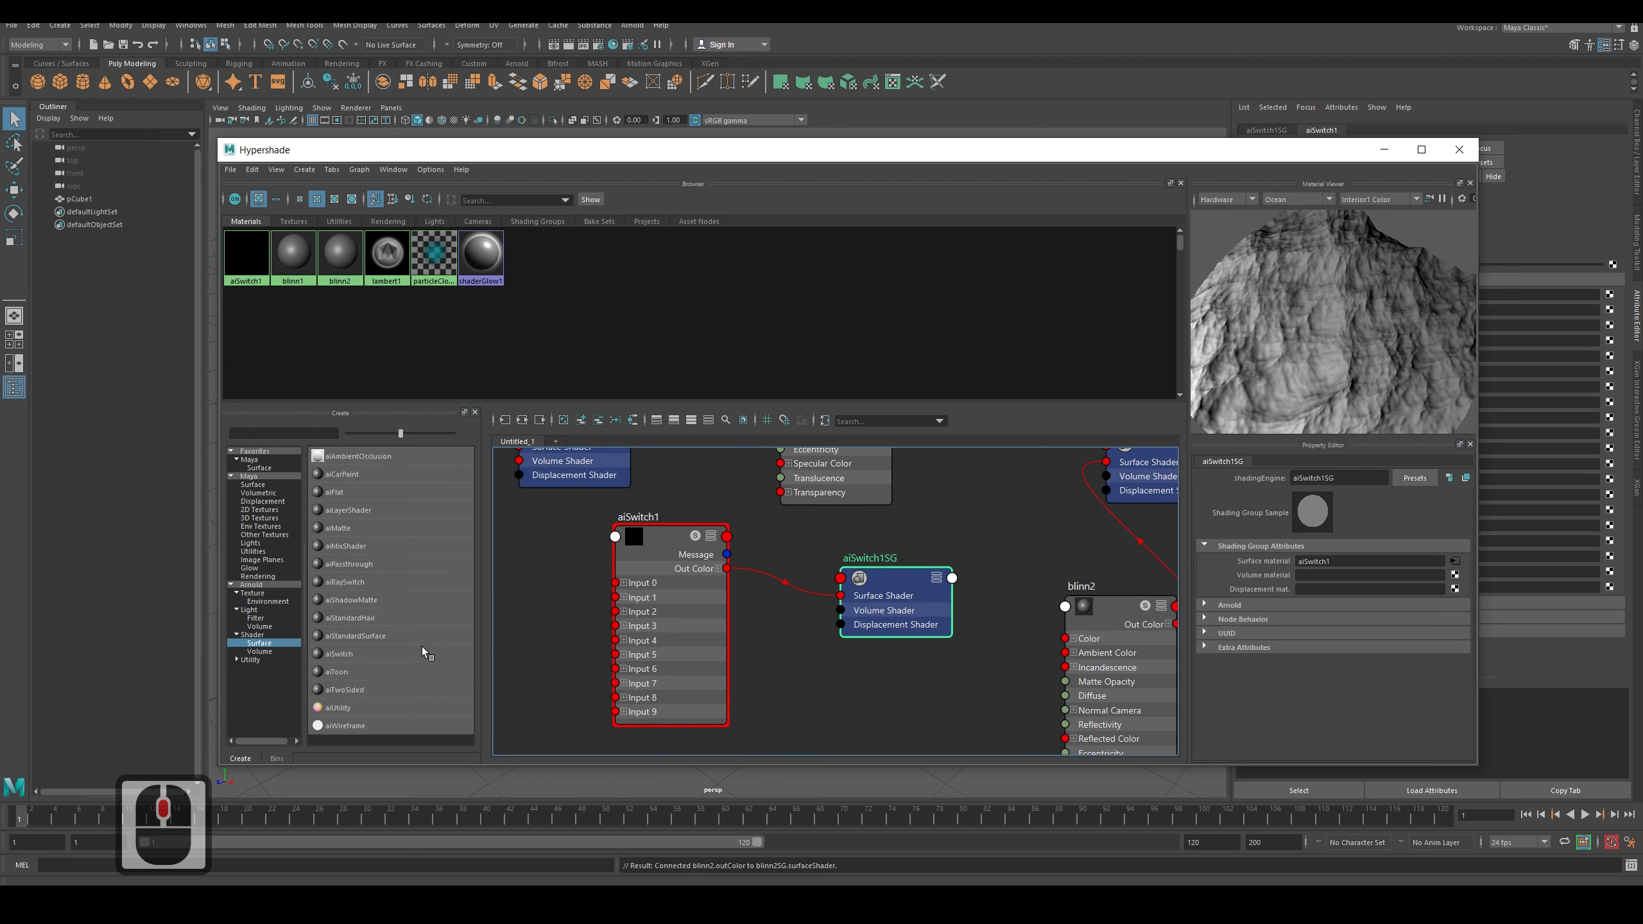
mouse_move(805, 596)
middle_mouse_down()
mouse_move(720, 733)
mouse_move(764, 772)
middle_mouse_up()
middle_click_drag(702, 588, 700, 643)
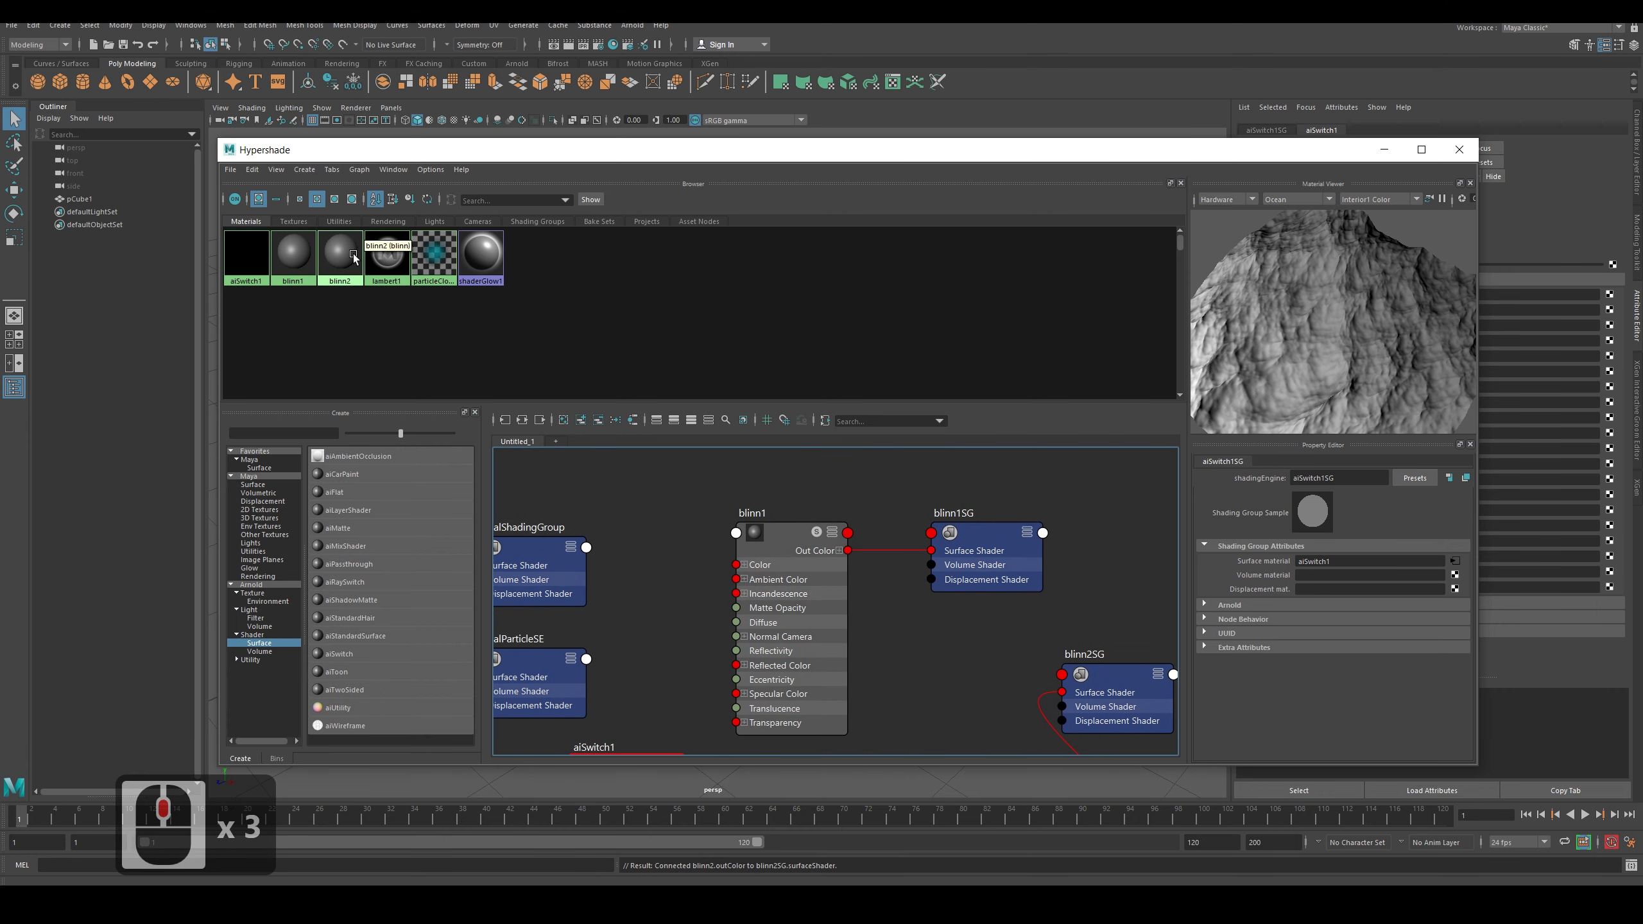
Select blinn2 among the materials and graph only its input and output connections.
left_click(349, 259)
left_click(480, 264)
left_click(298, 259)
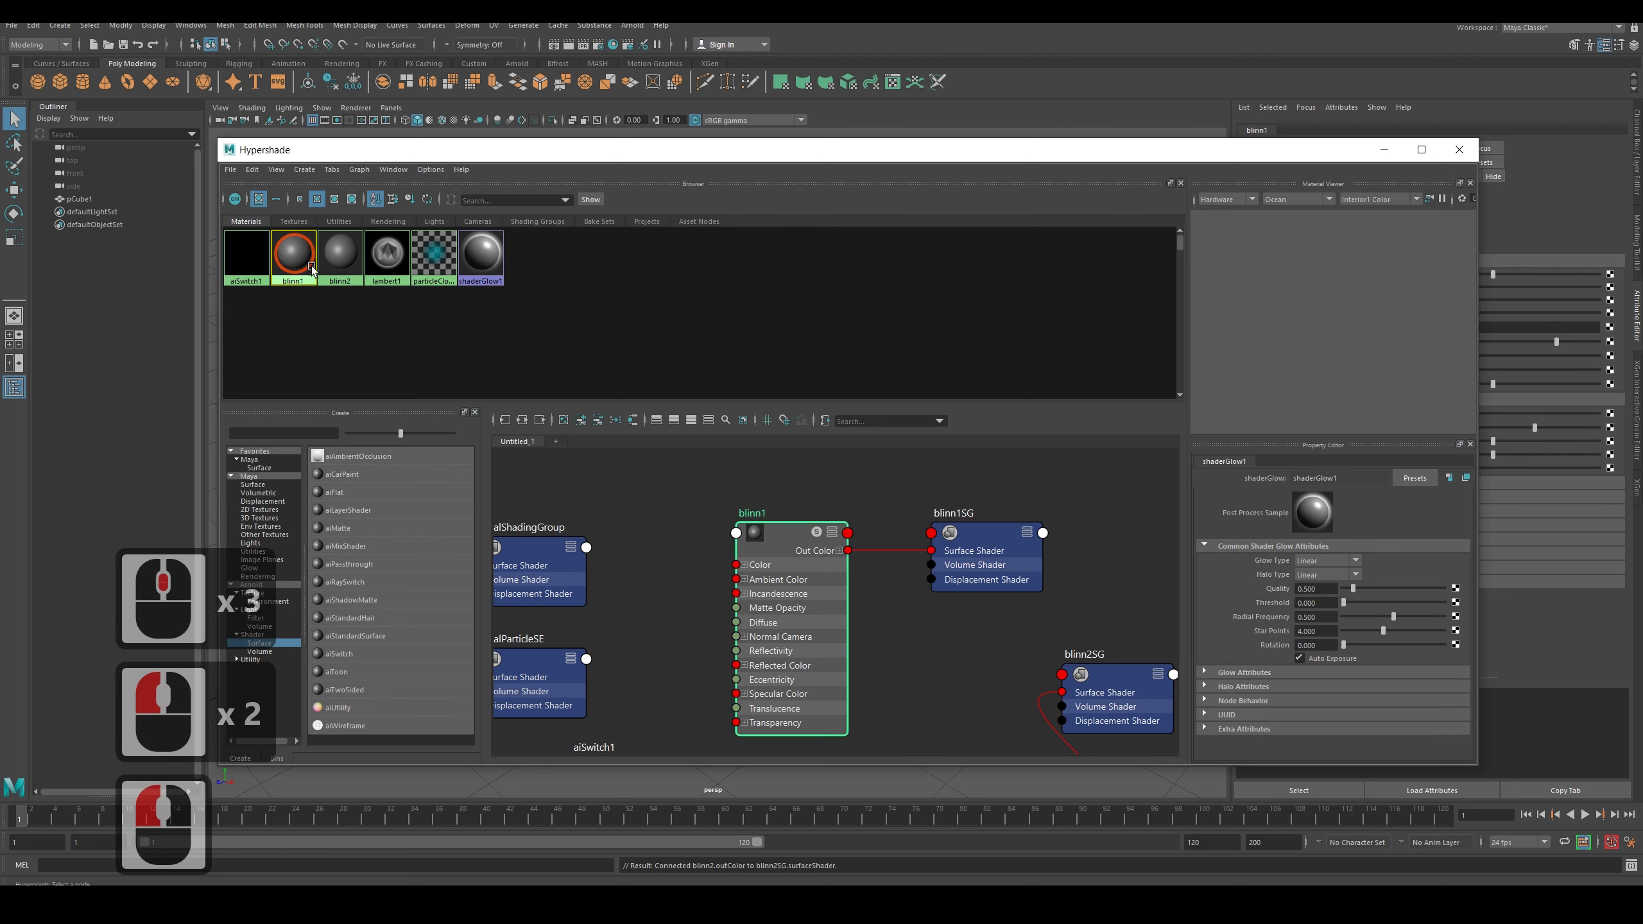
left_click(346, 260)
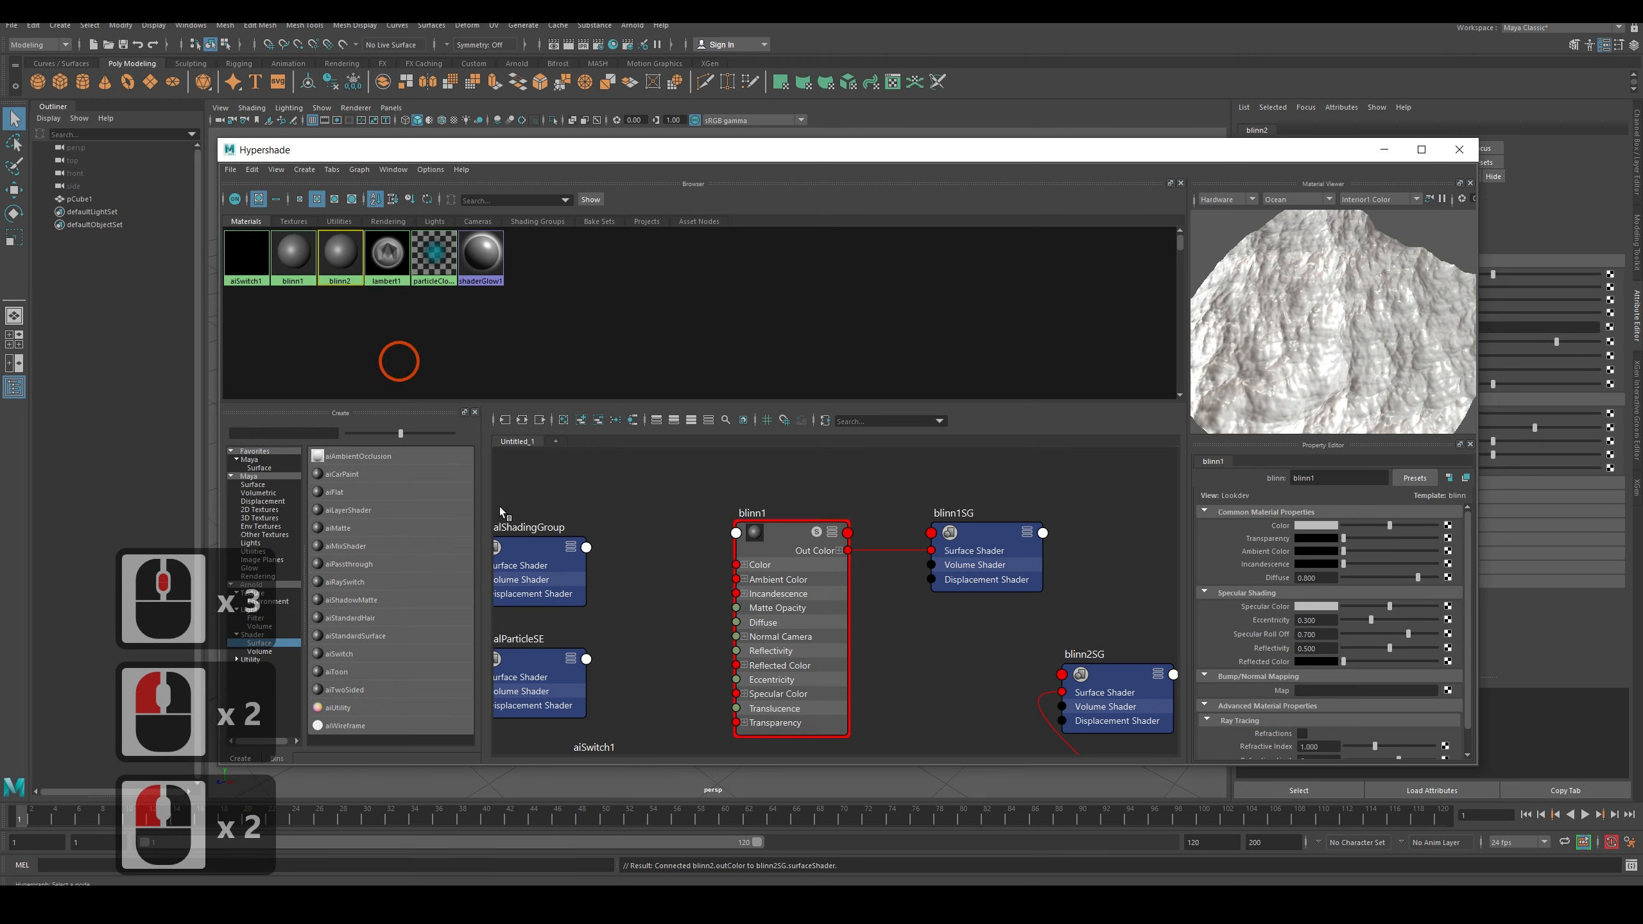
left_click(522, 419)
left_click(569, 448)
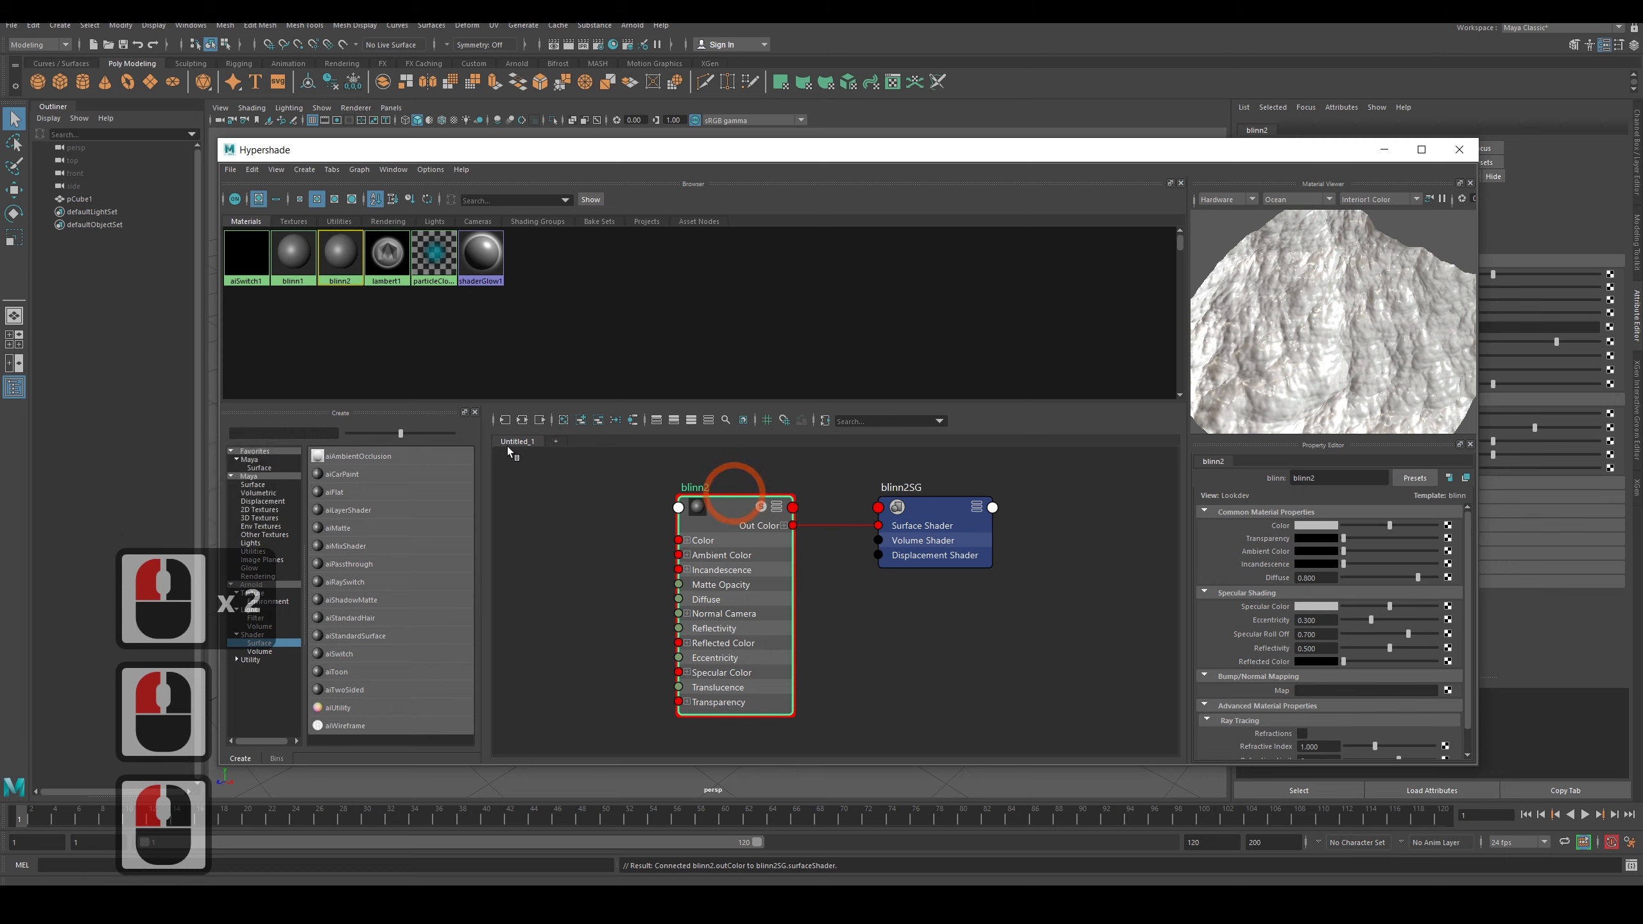
Graph blinn2's input connections, its input and output connections, and its output connections in turn.
left_click(505, 420)
left_click_drag(842, 511, 776, 504)
left_click(523, 419)
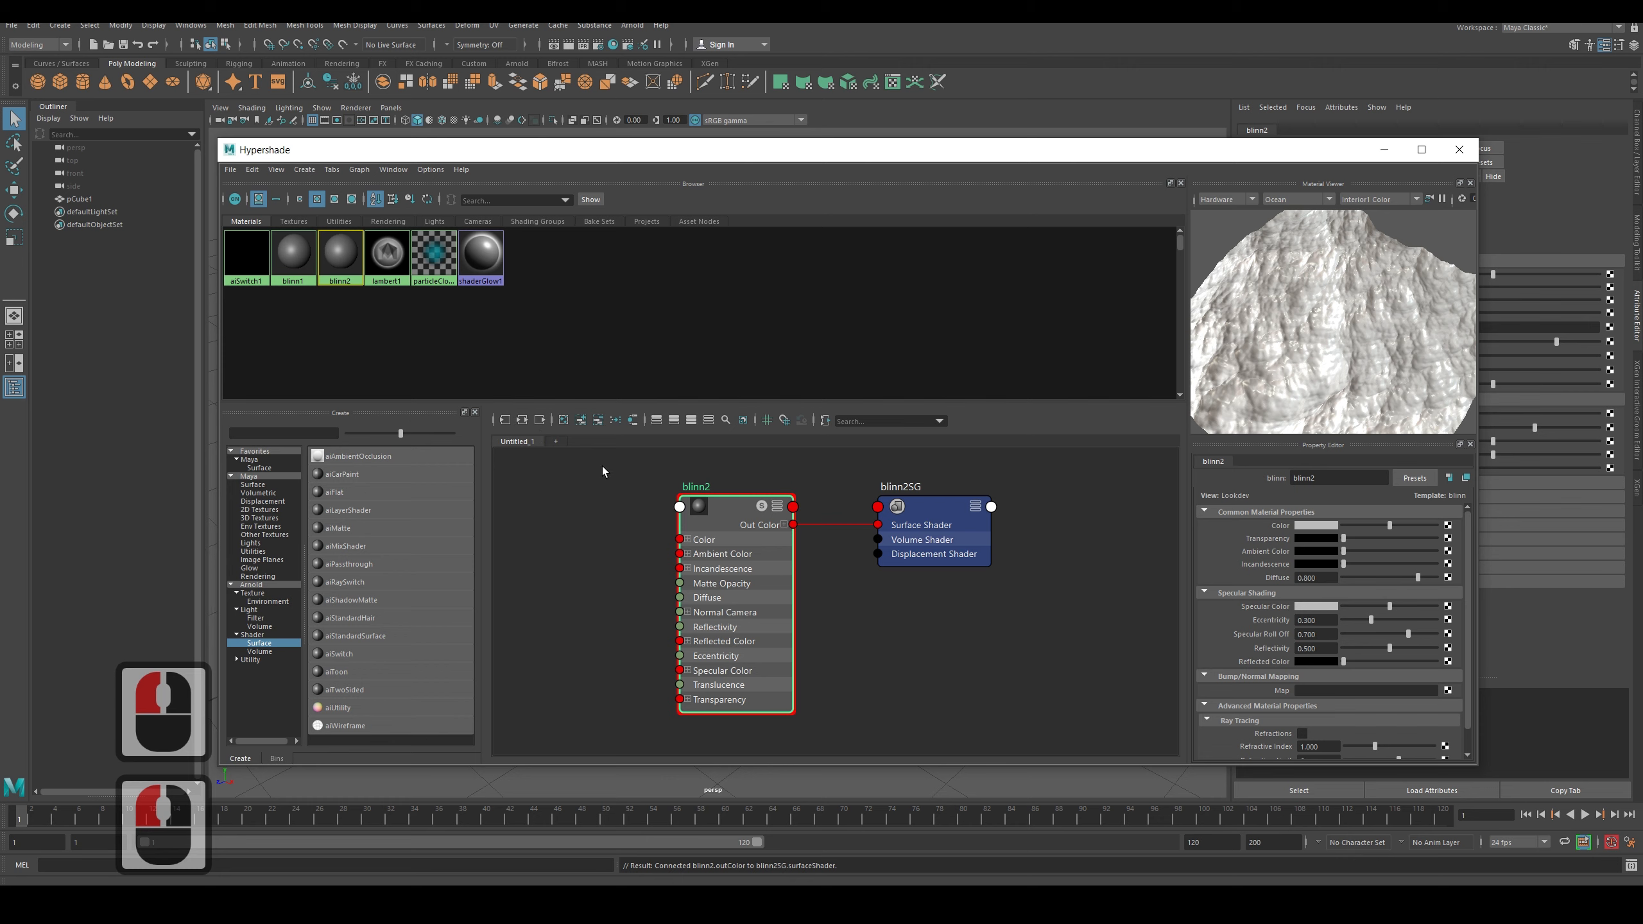
left_click(540, 420)
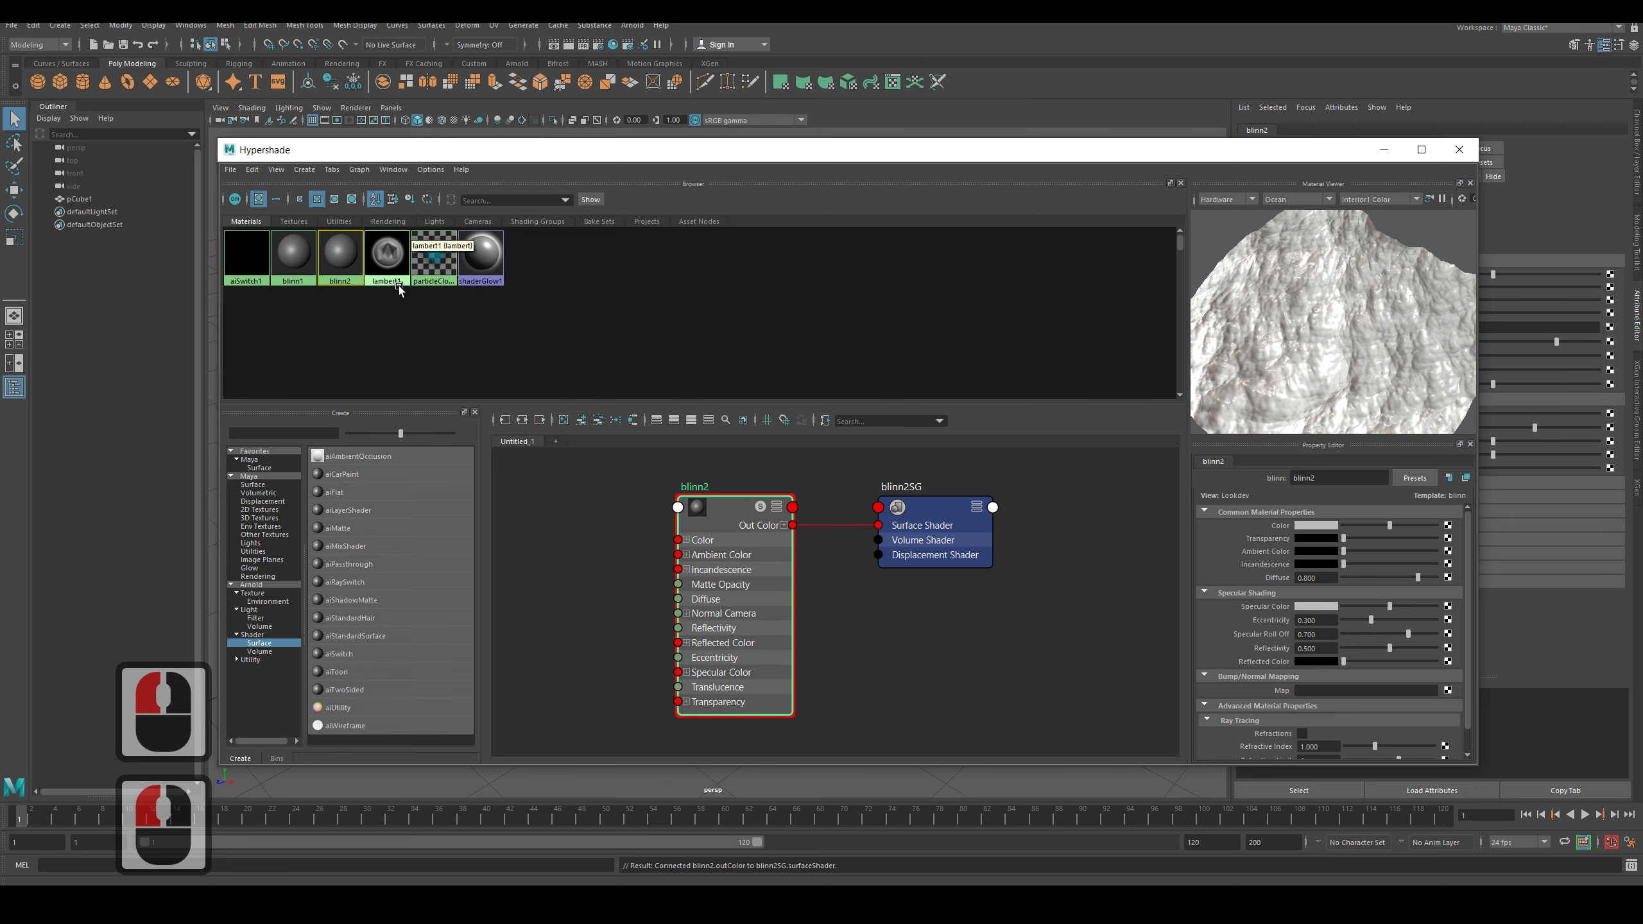
Preview blinn1, blinn2, shaderGlow1, particleCloud1 and lambert1 by selecting each material in turn.
left_click(294, 259)
double_click(340, 255)
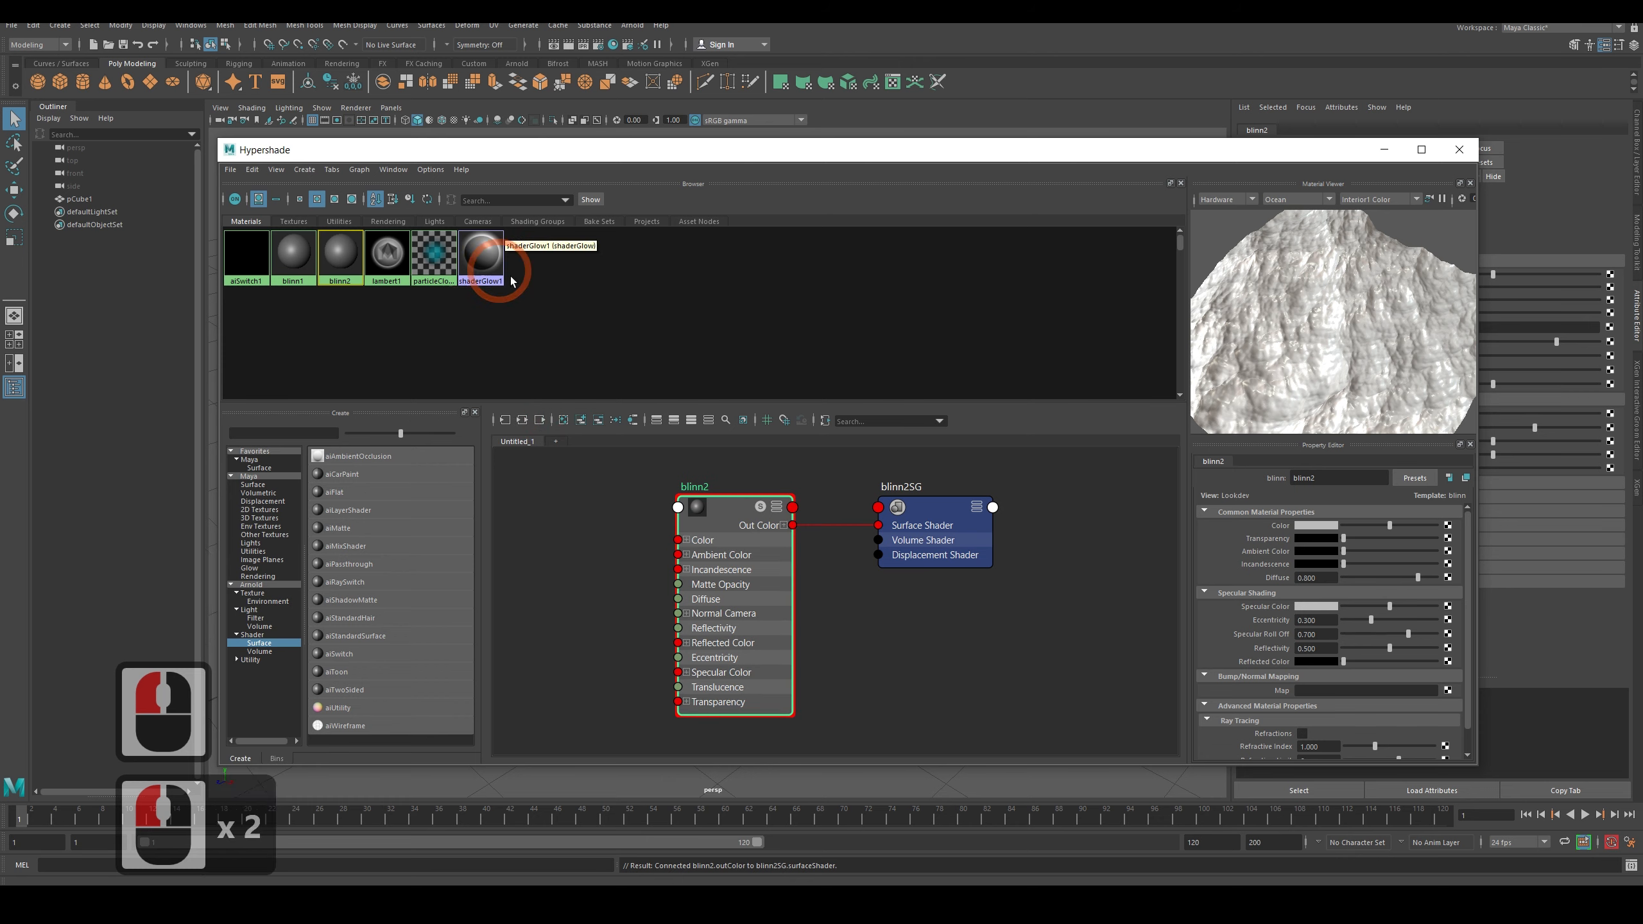
left_click(489, 262)
left_click(434, 272)
left_click(382, 273)
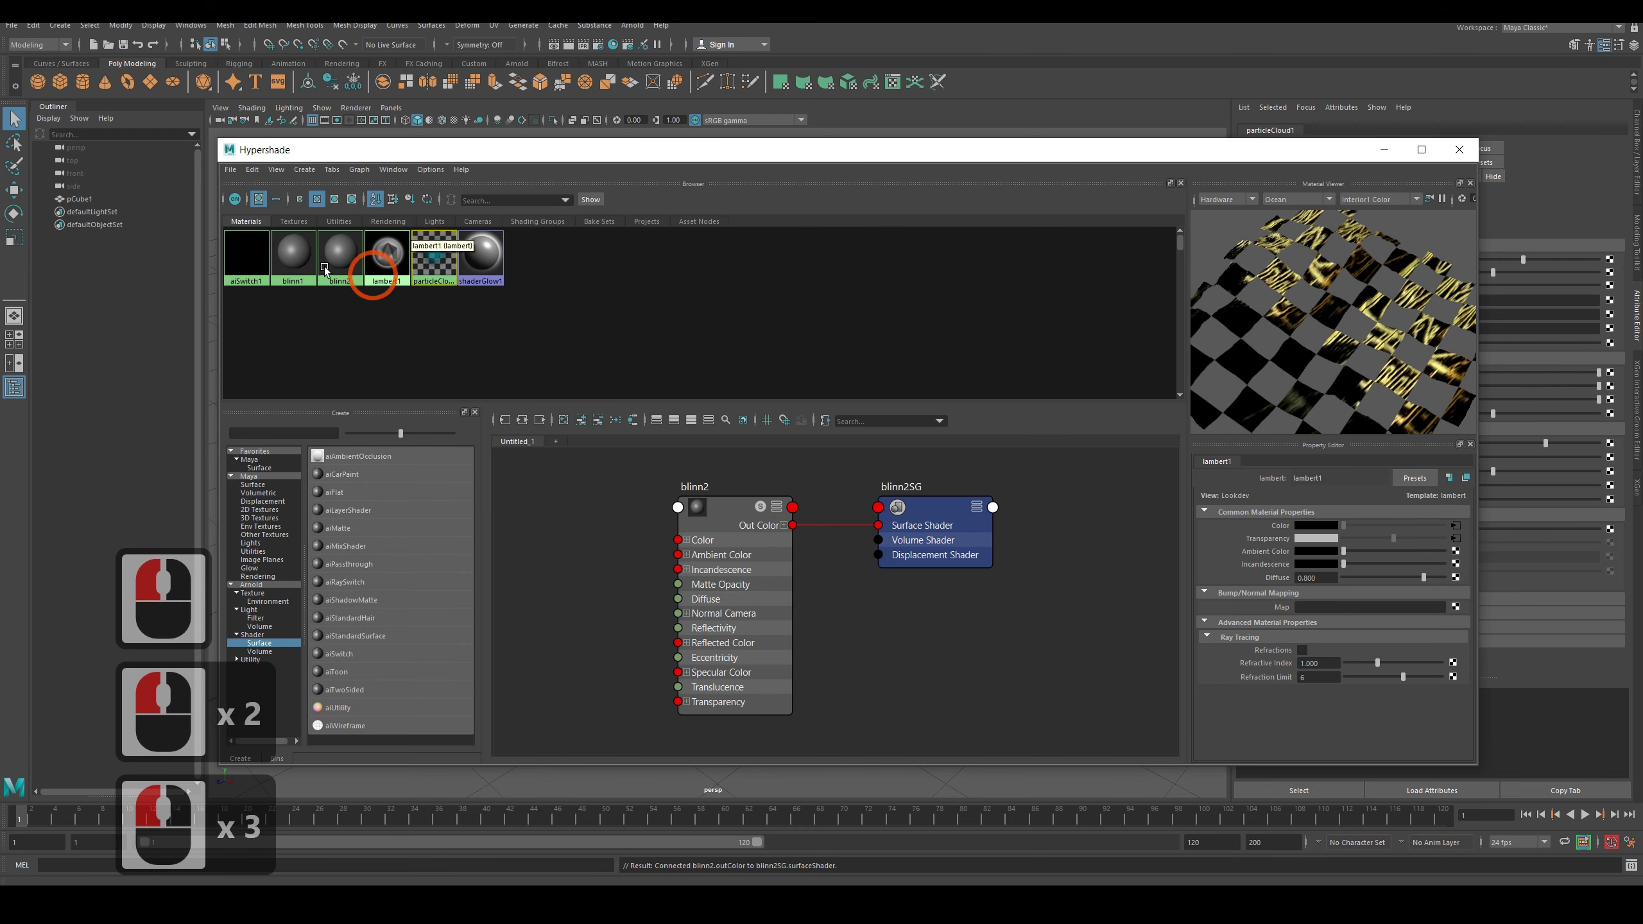
left_click(272, 259)
Graph the input and output connections of blinn1, blinn2 and lambert1 in turn, ending on lambert1.
left_click(290, 254)
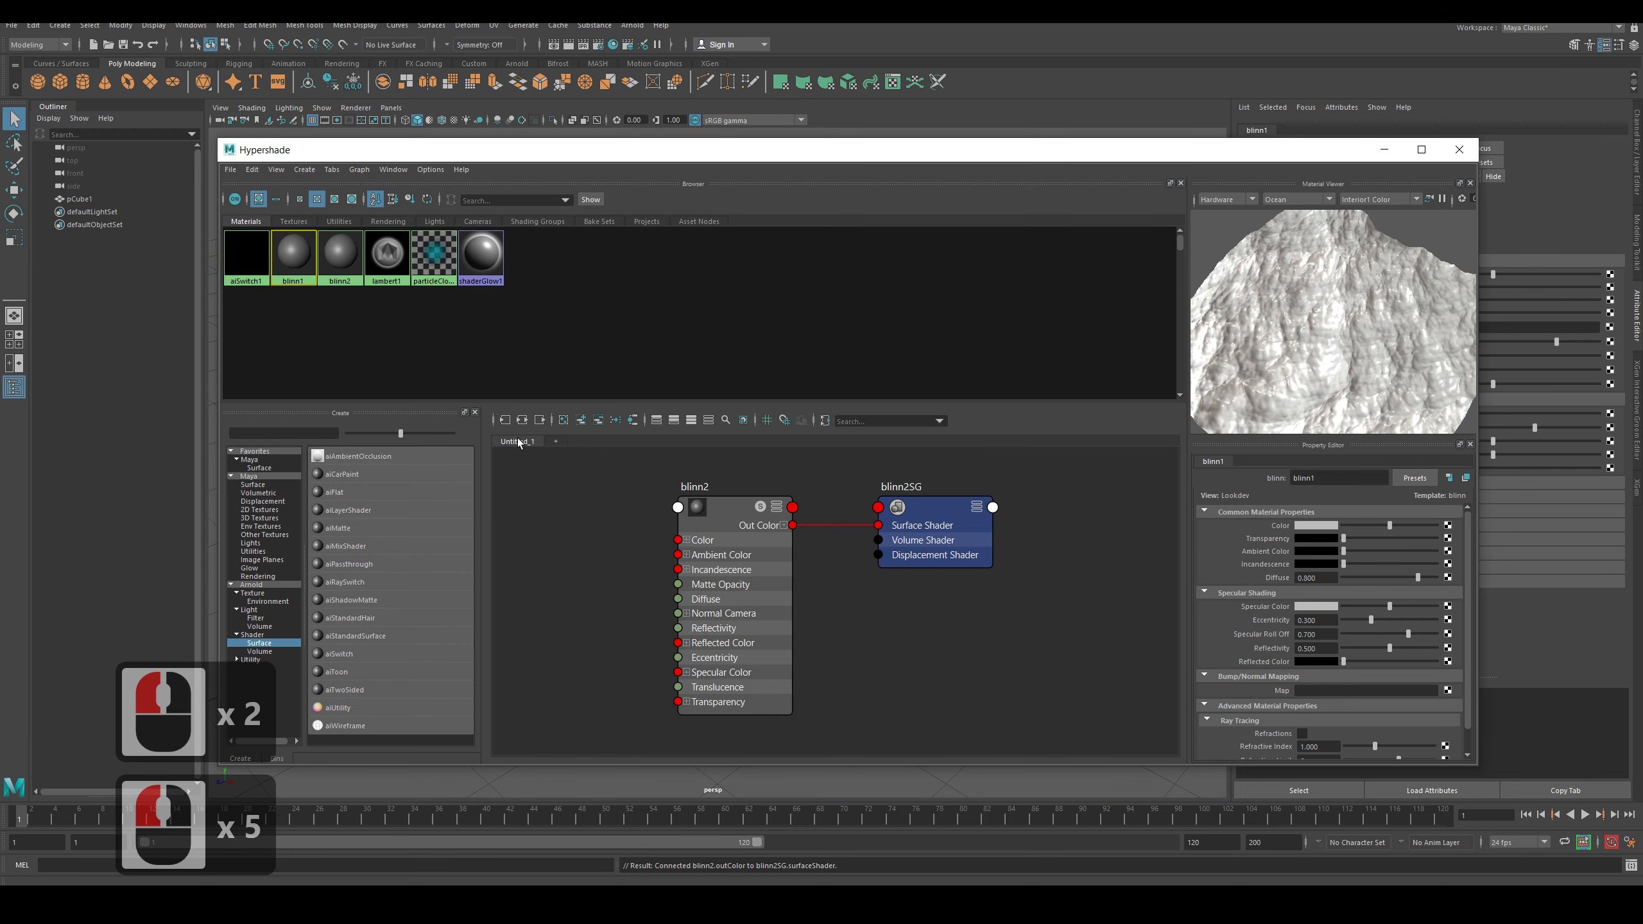
left_click(525, 423)
left_click(349, 267)
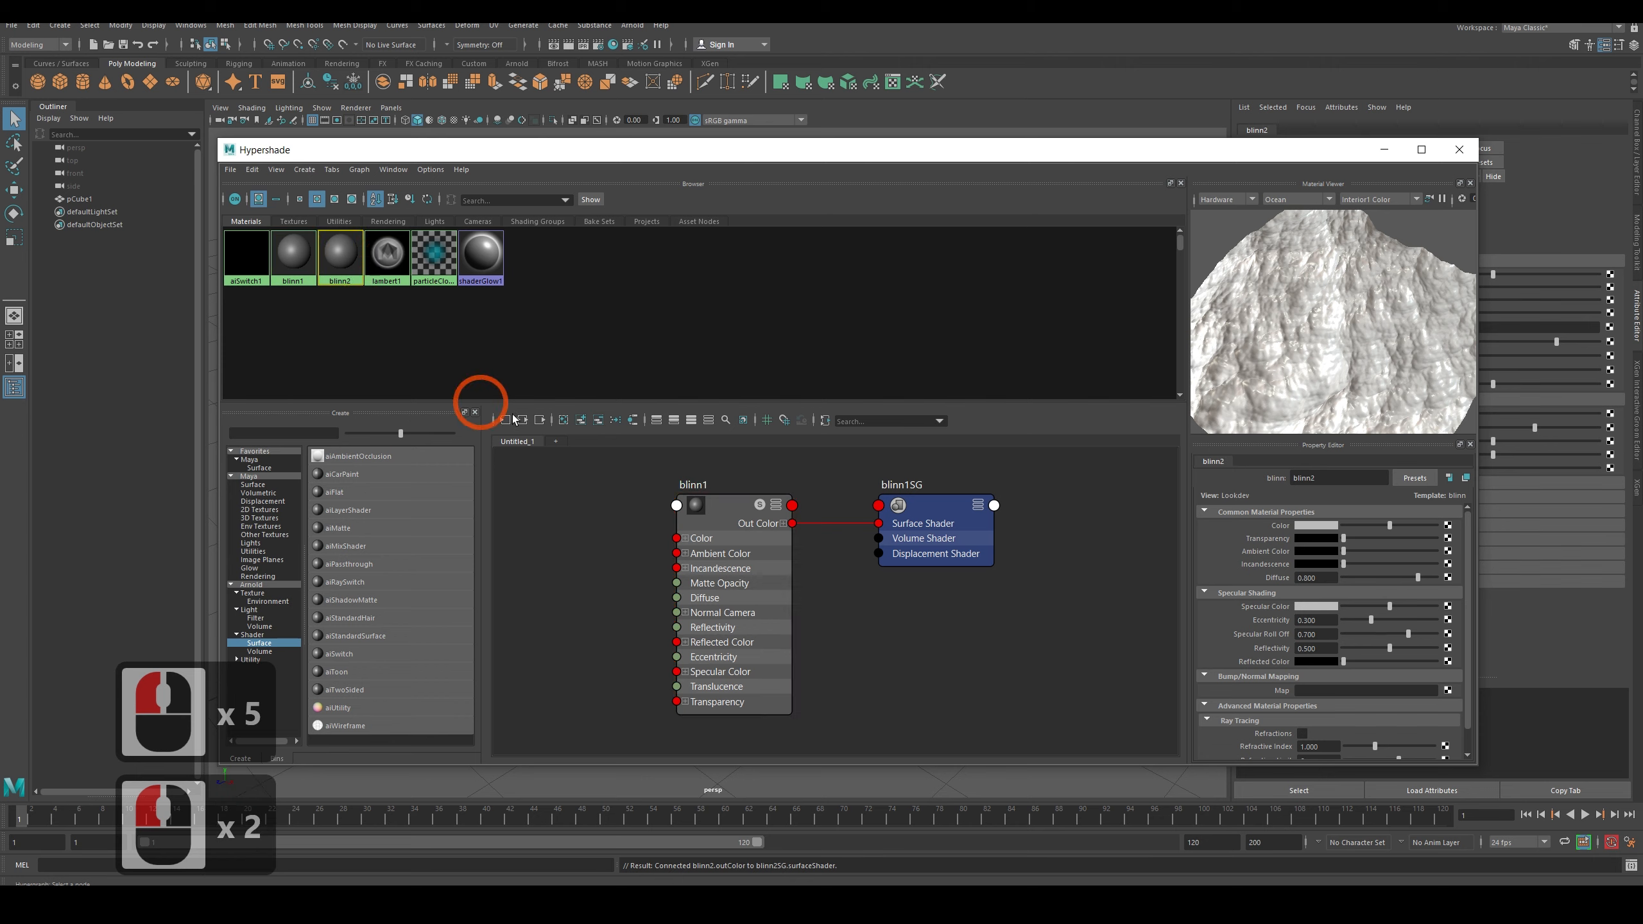
left_click(524, 421)
left_click(387, 257)
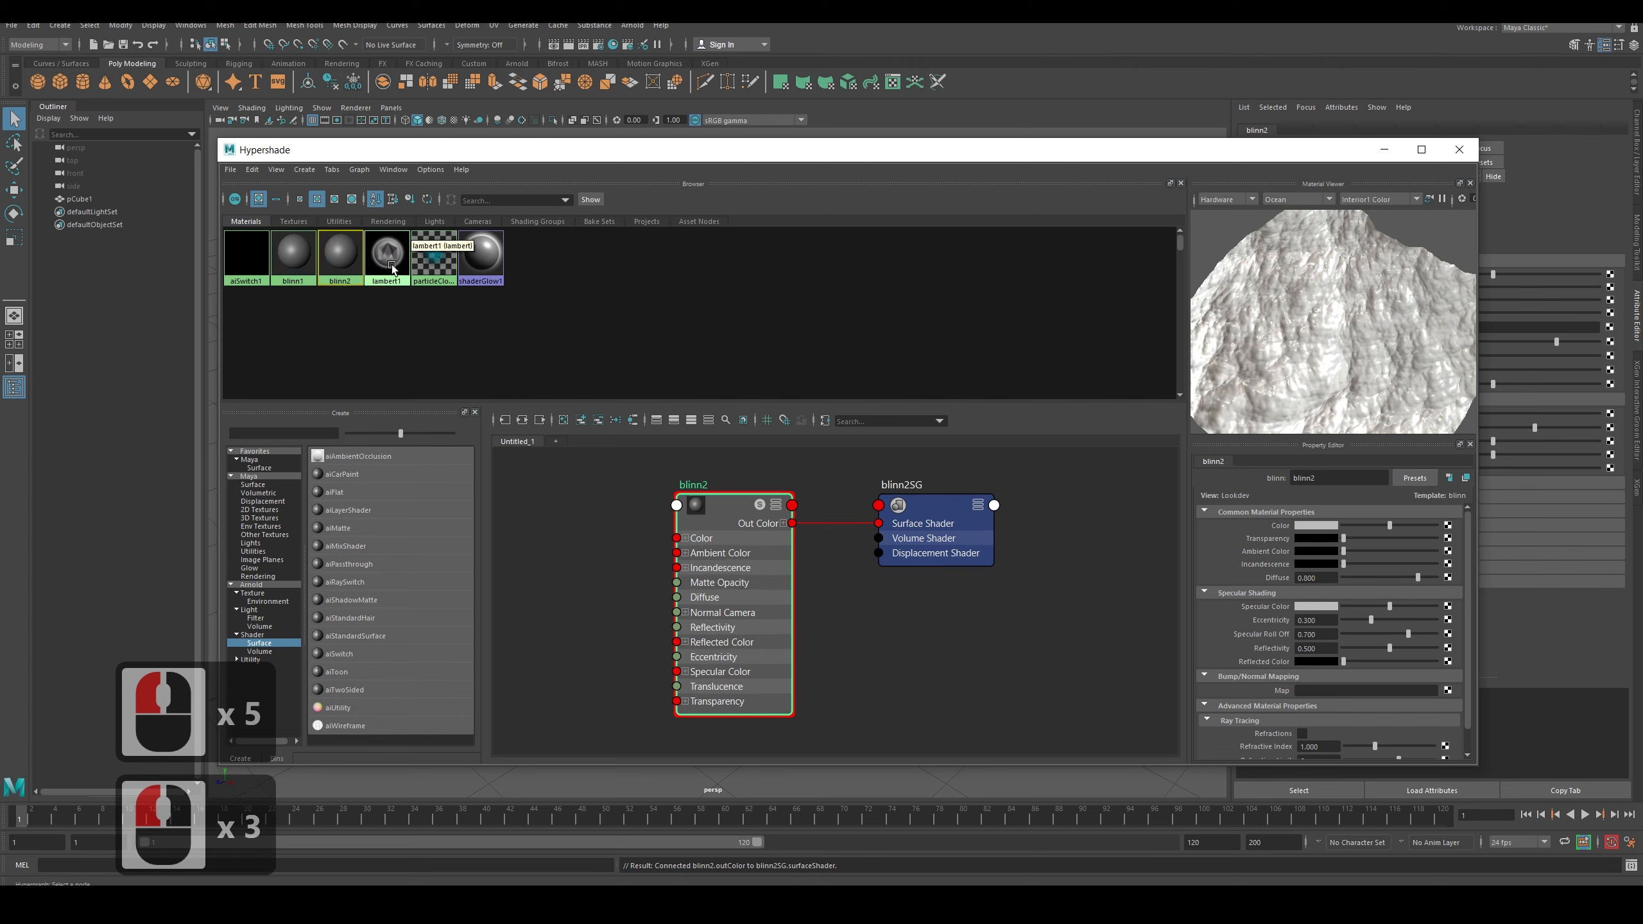
left_click(523, 421)
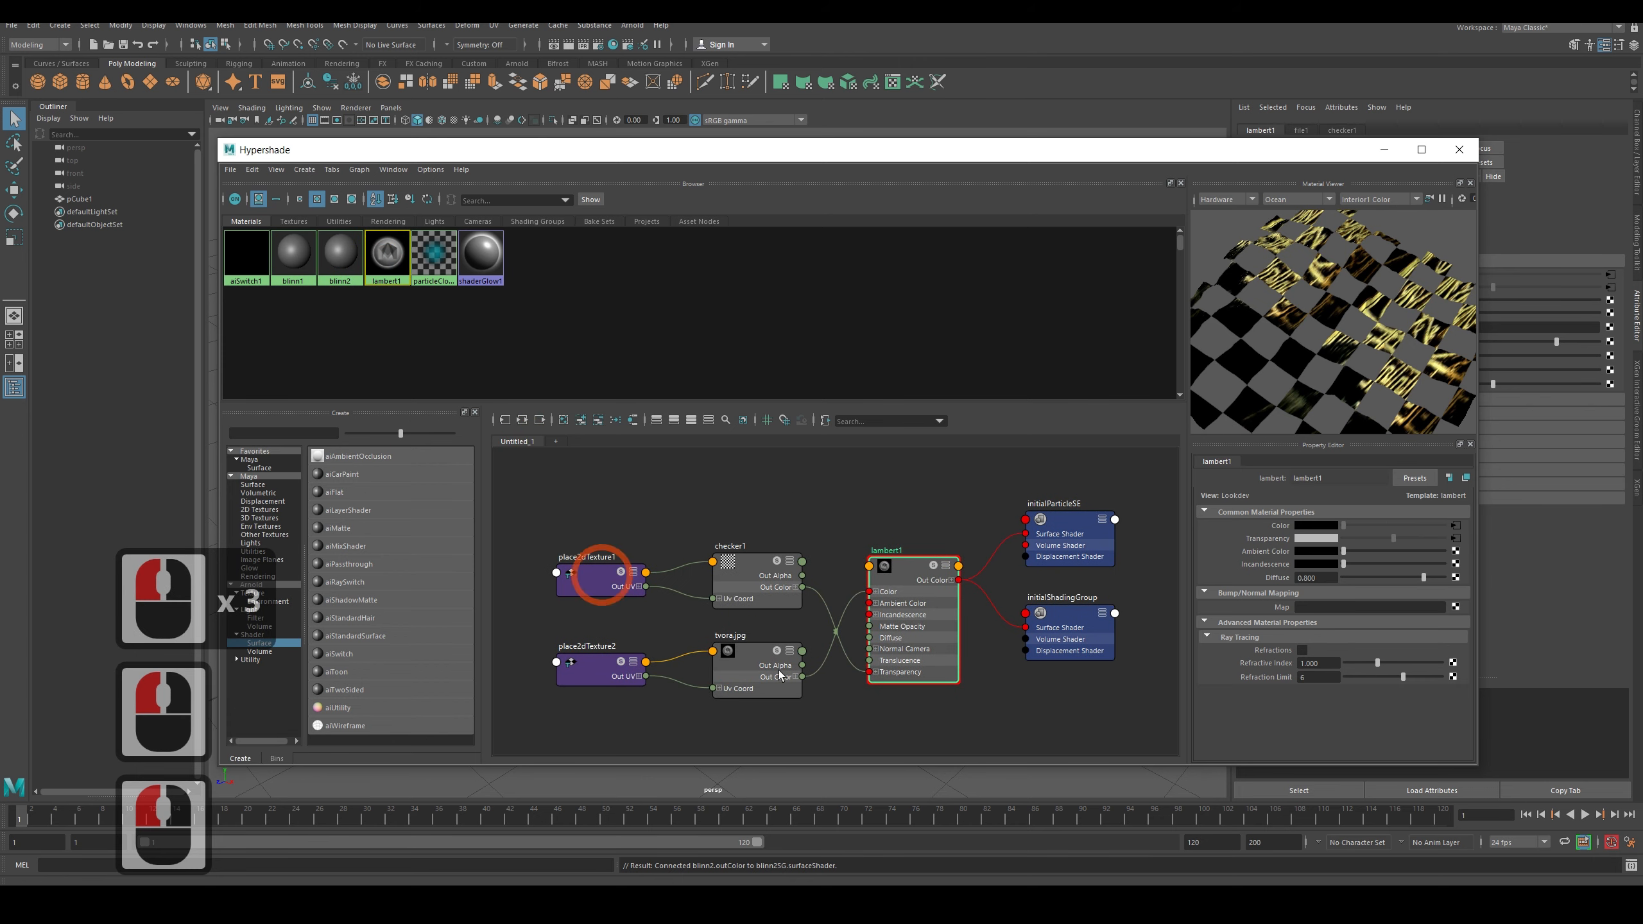
Move the checker1 and tvora.jpg nodes slightly closer to their place2dTexture nodes.
middle_click_drag(782, 514, 870, 487)
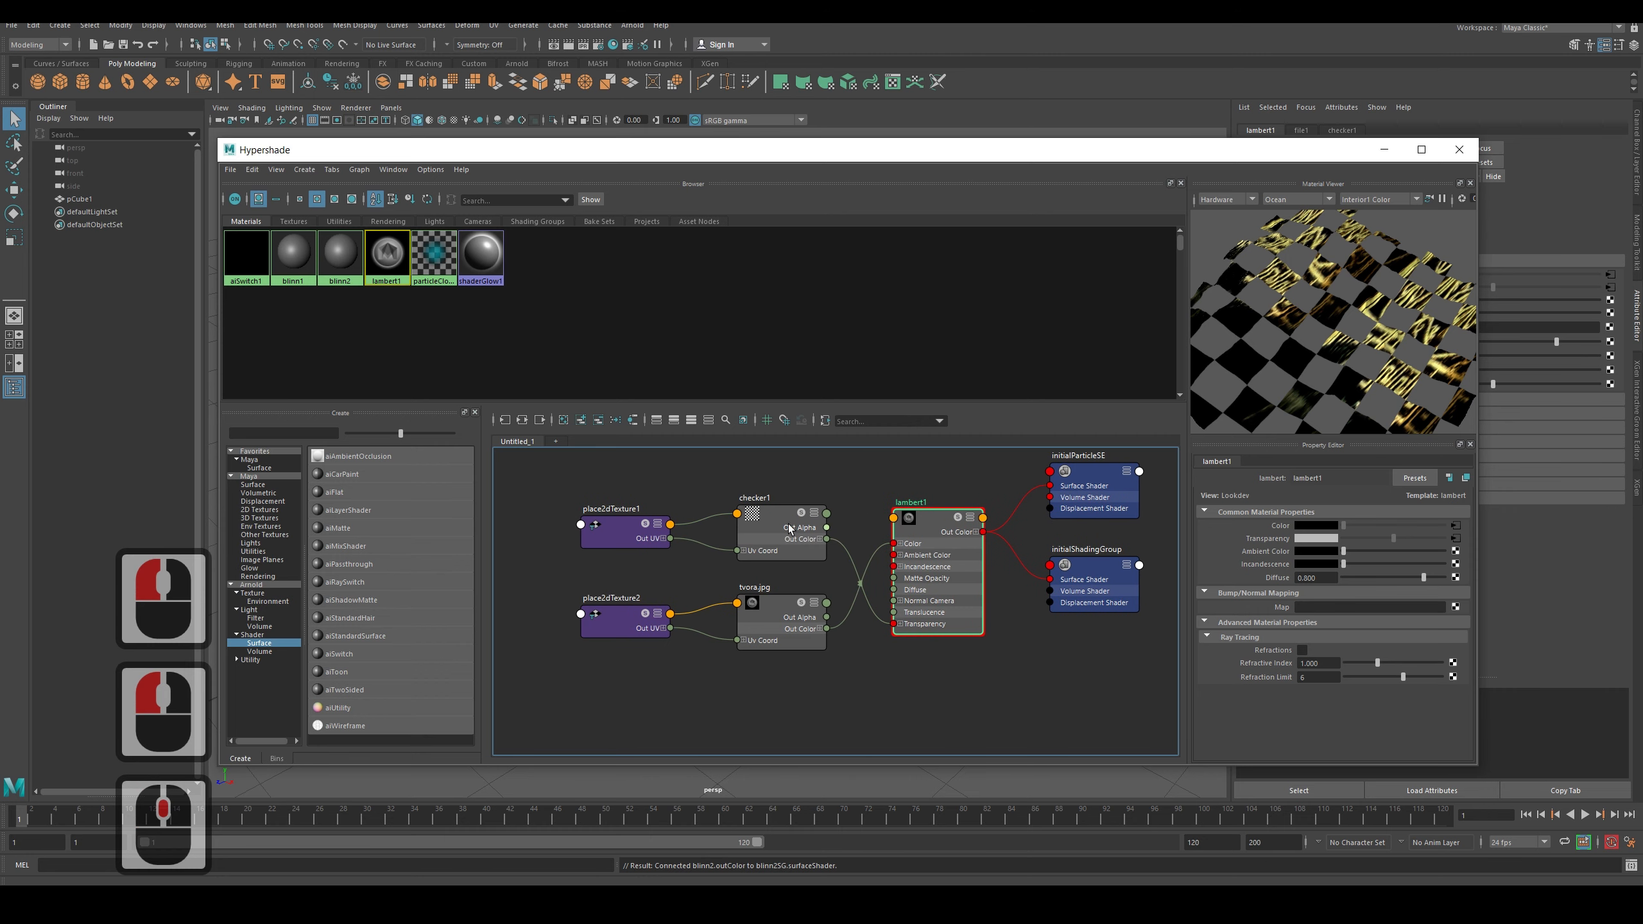
left_click_drag(788, 526, 775, 503)
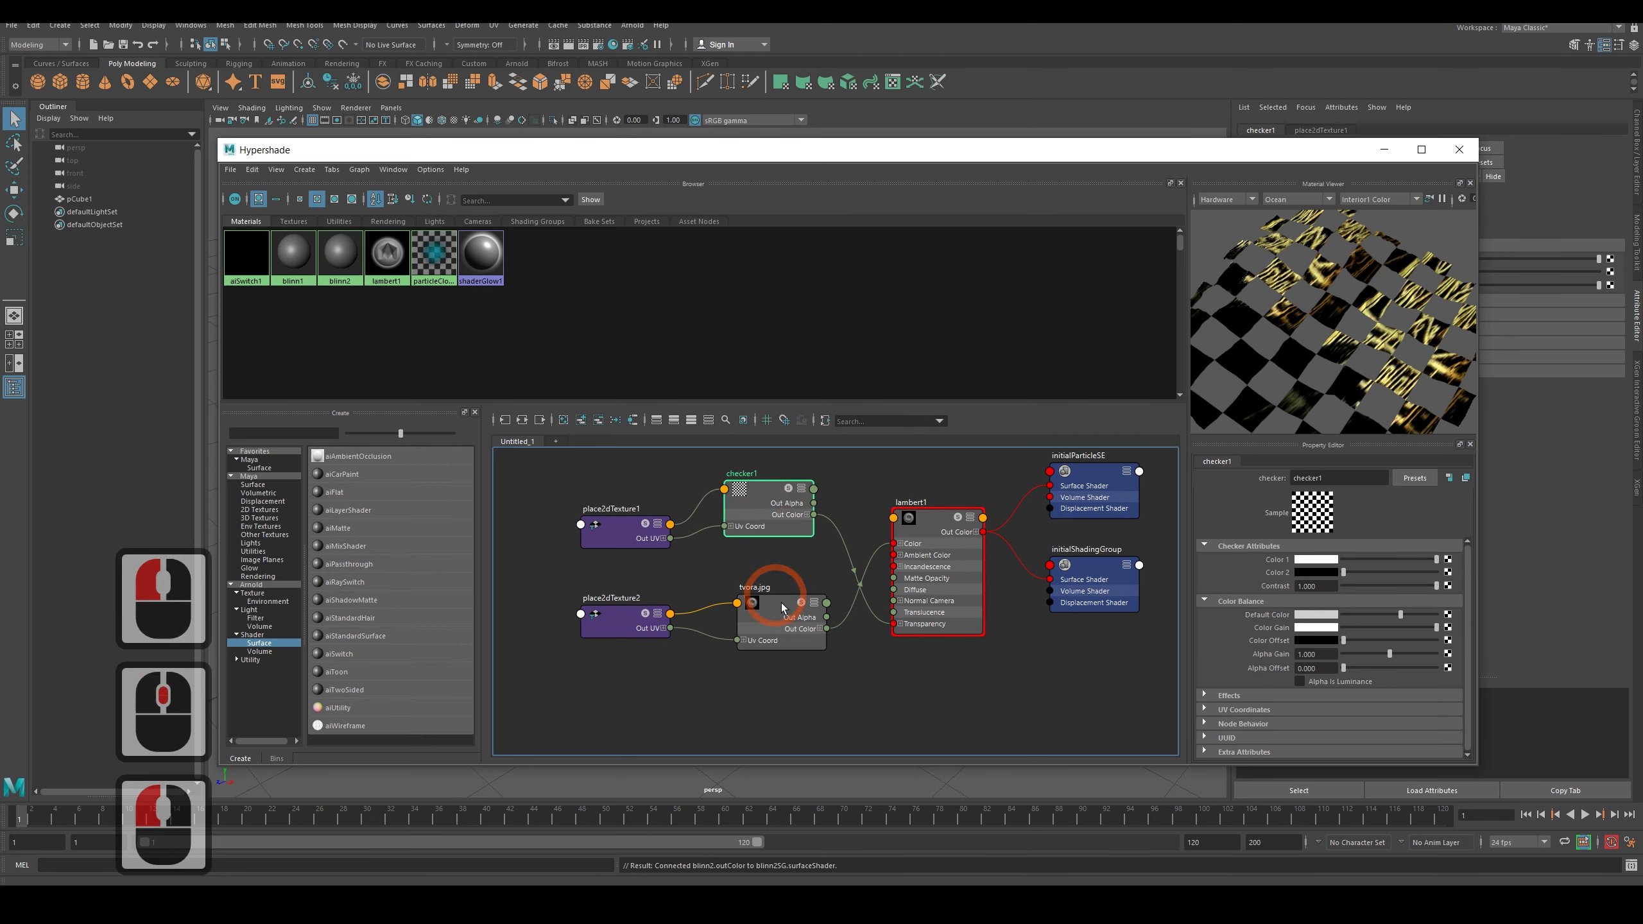
left_click_drag(783, 611, 767, 580)
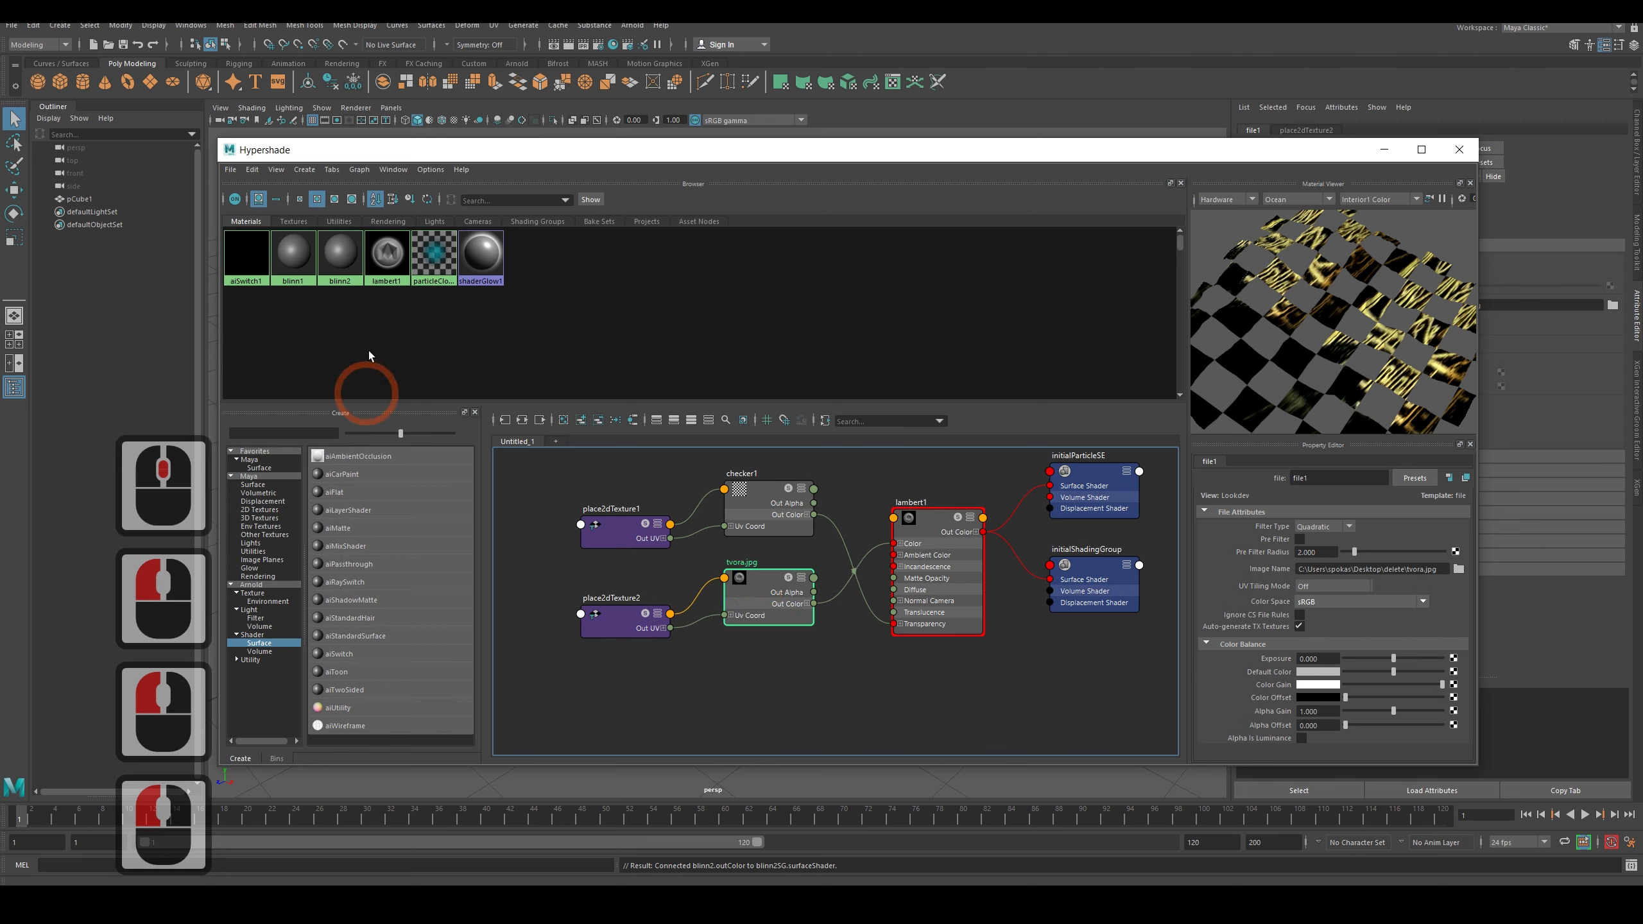
Graph the tvora.jpg node's connections, followed by lambert1's outputs, its inputs, and finally both together.
left_click(506, 419)
left_click(522, 419)
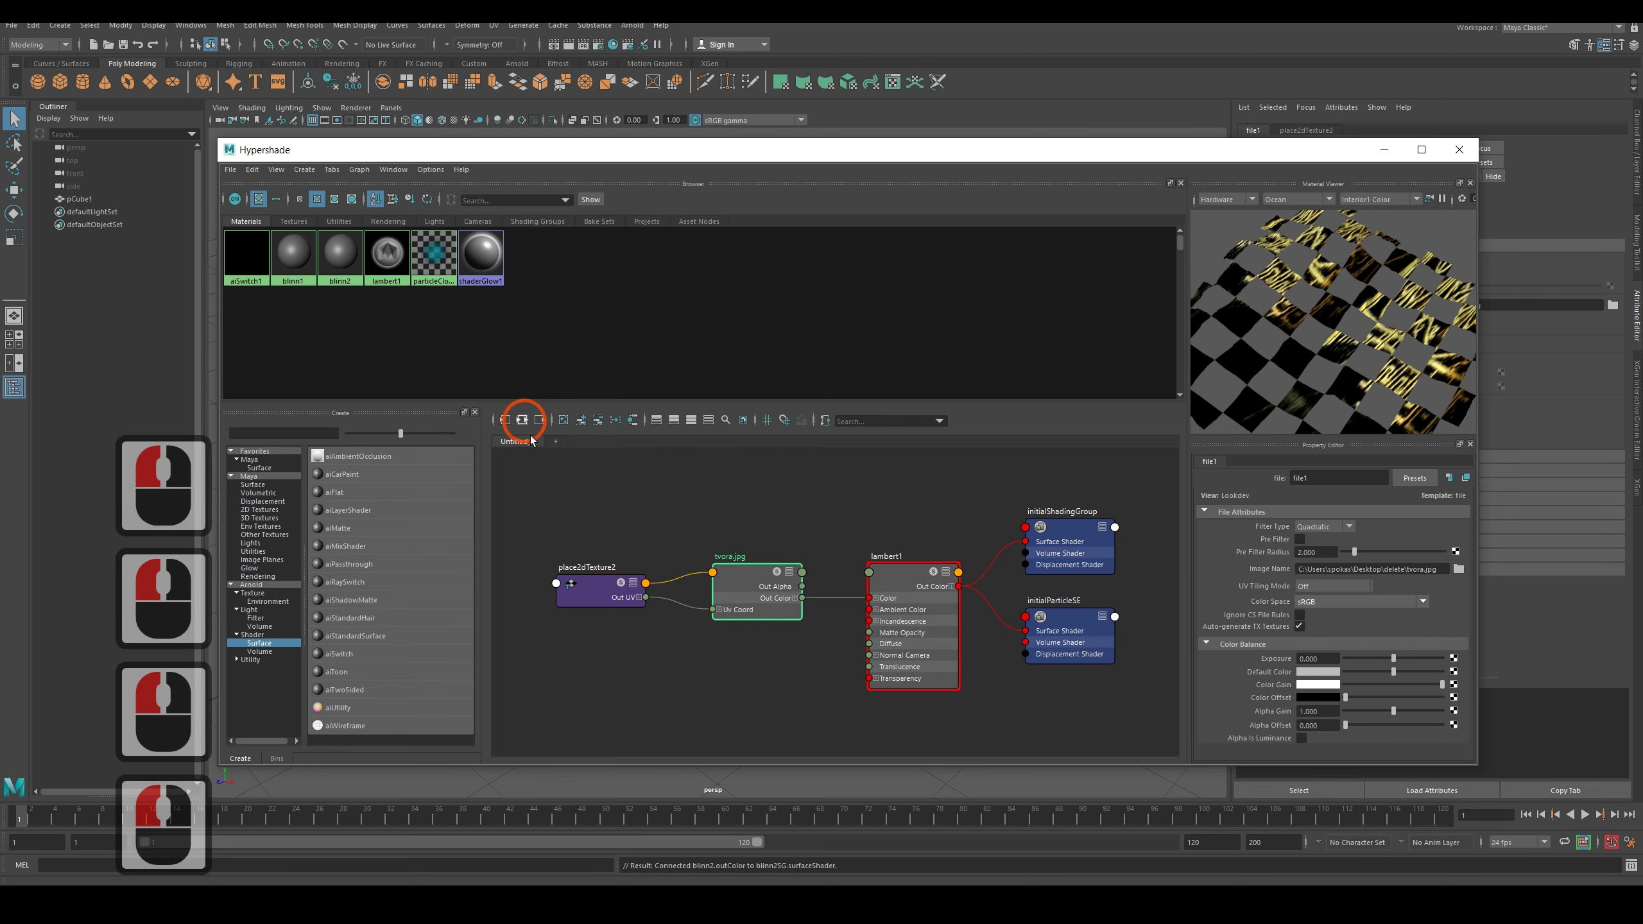
left_click(927, 568)
left_click(521, 419)
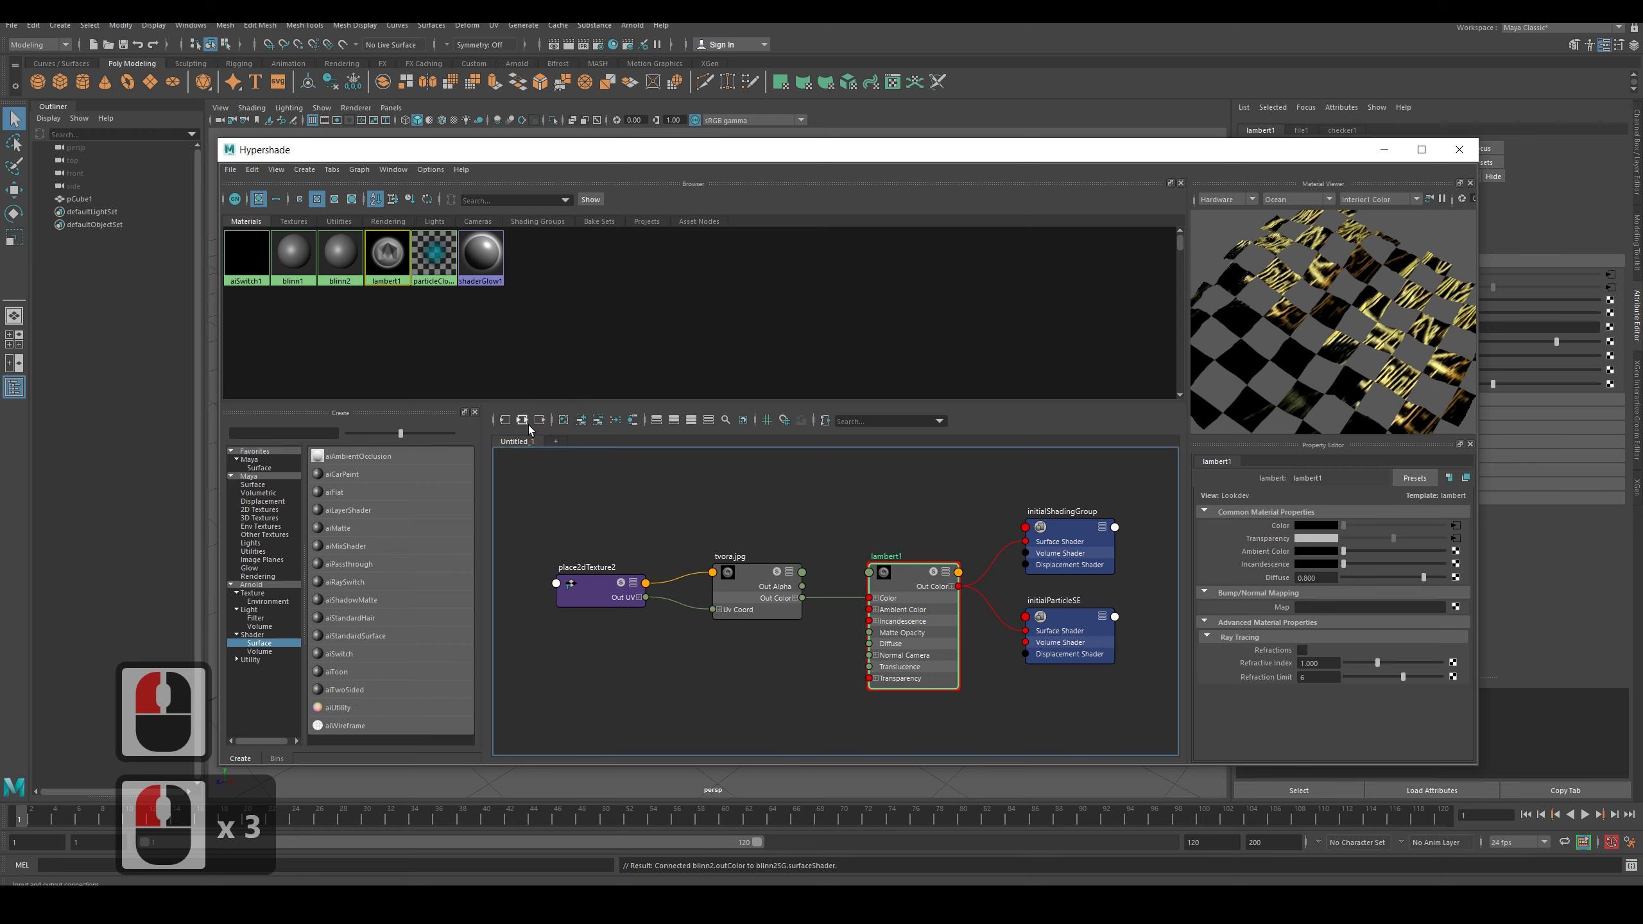
left_click(541, 421)
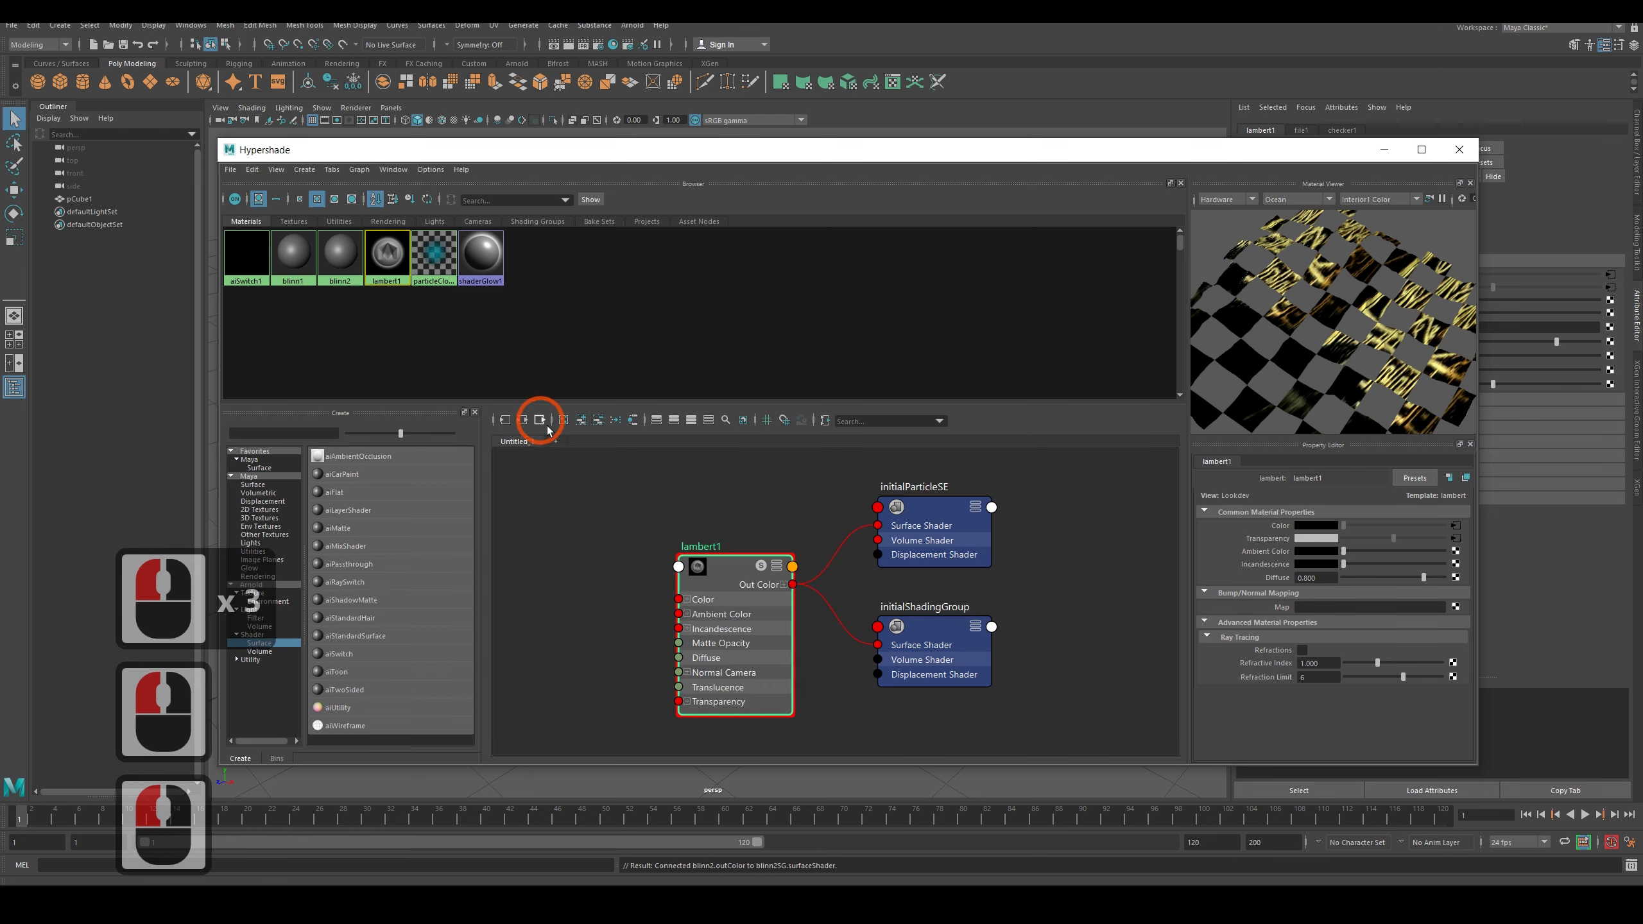
left_click(505, 419)
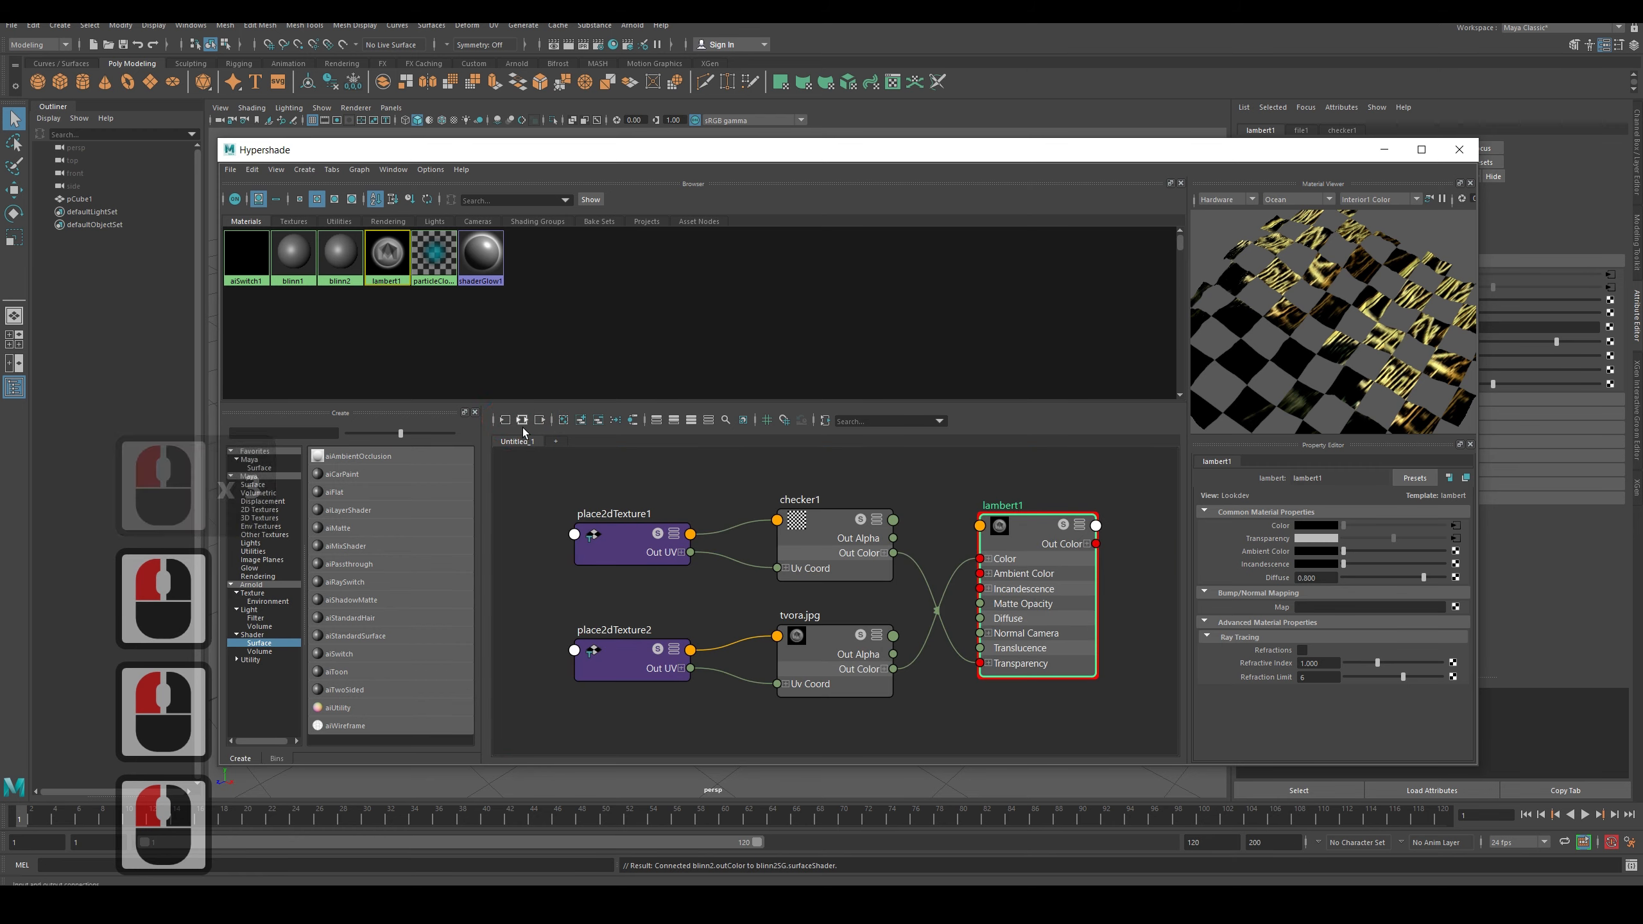
left_click(522, 419)
Reposition the lambert1 and checker1 nodes in the graph and shift the Hypershade window slightly upward.
mouse_move(933, 581)
left_mouse_down()
mouse_move(896, 533)
mouse_move(907, 548)
left_mouse_up()
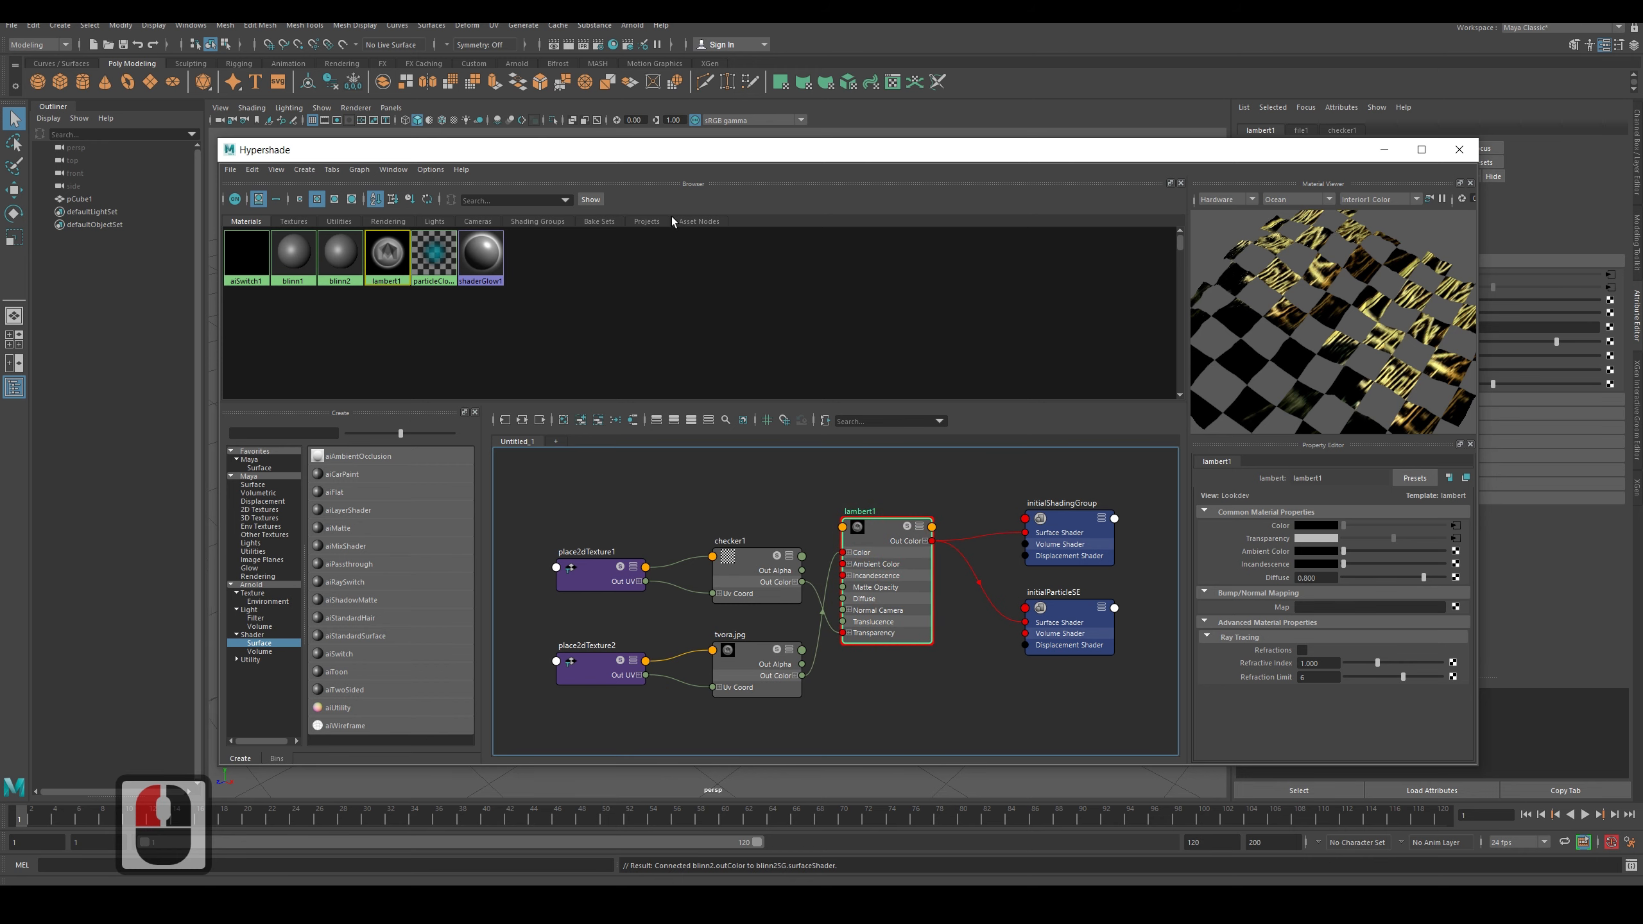
left_click_drag(1272, 154, 1268, 123)
left_click_drag(930, 511, 956, 525)
left_click_drag(764, 526, 778, 534)
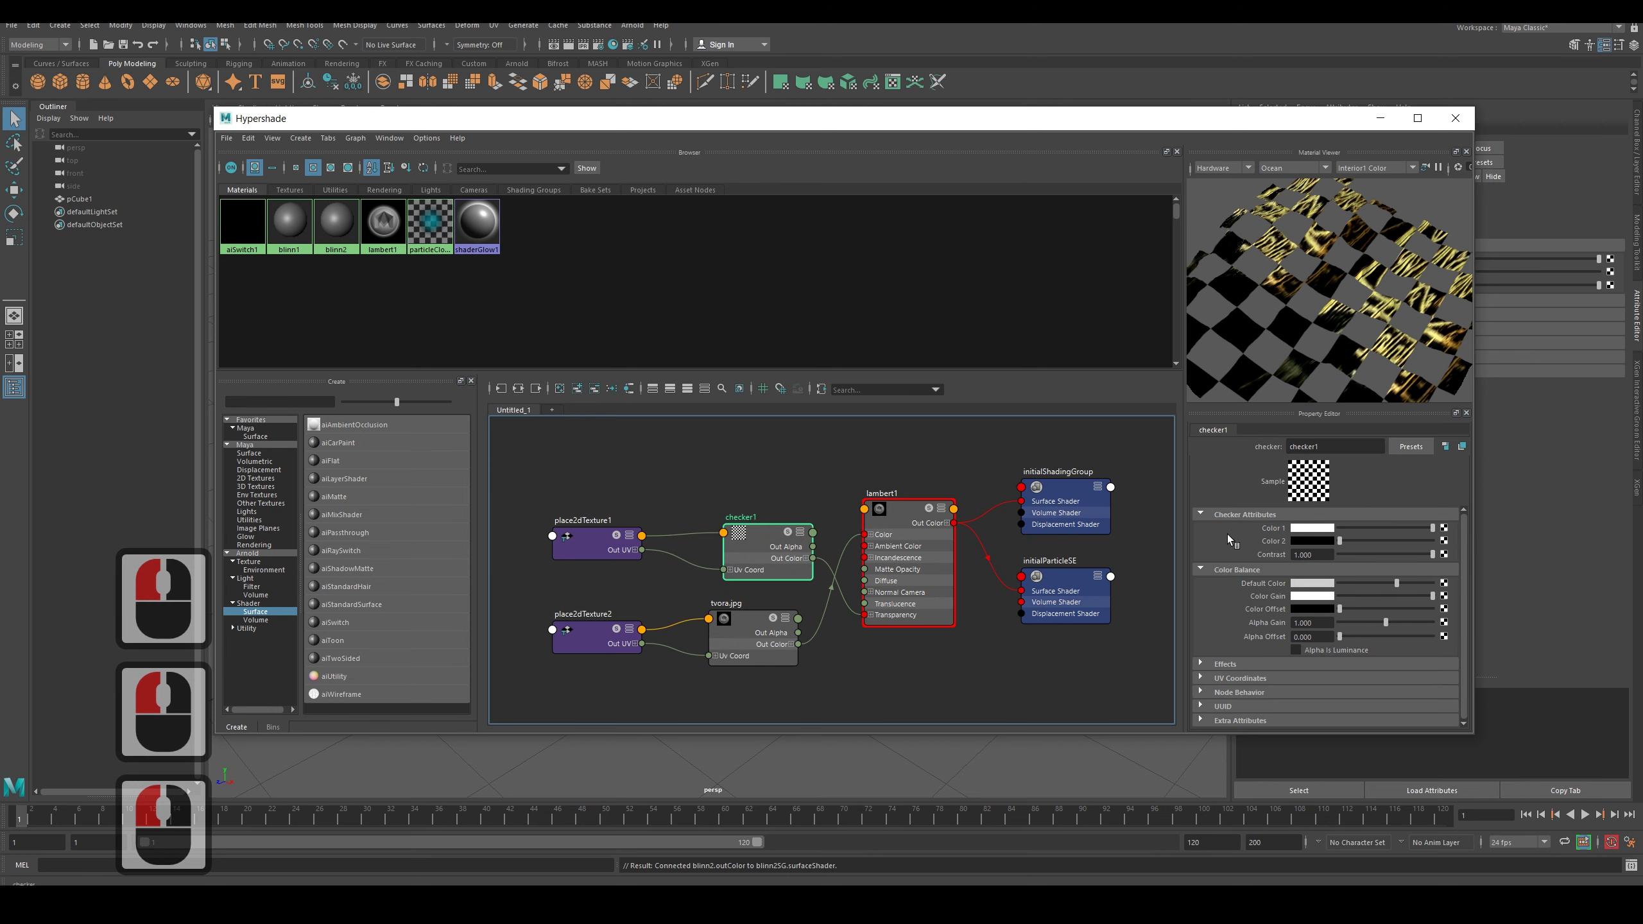
Inspect lambert1's attributes and follow its Color connection to the file texture's attributes.
double_click(925, 518)
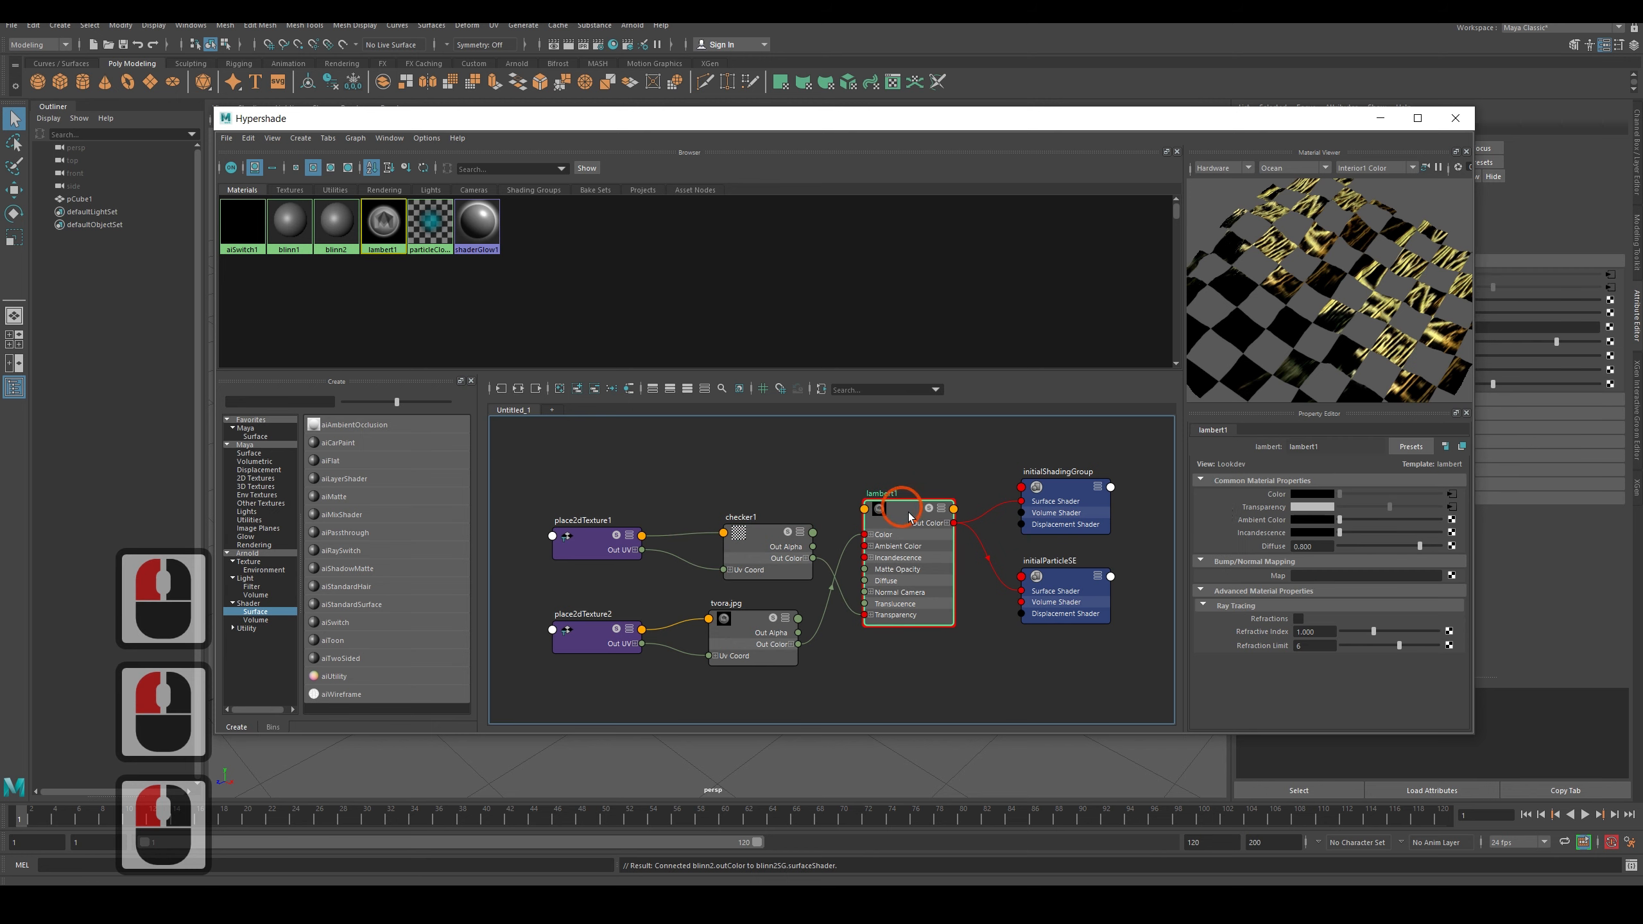
double_click(1453, 494)
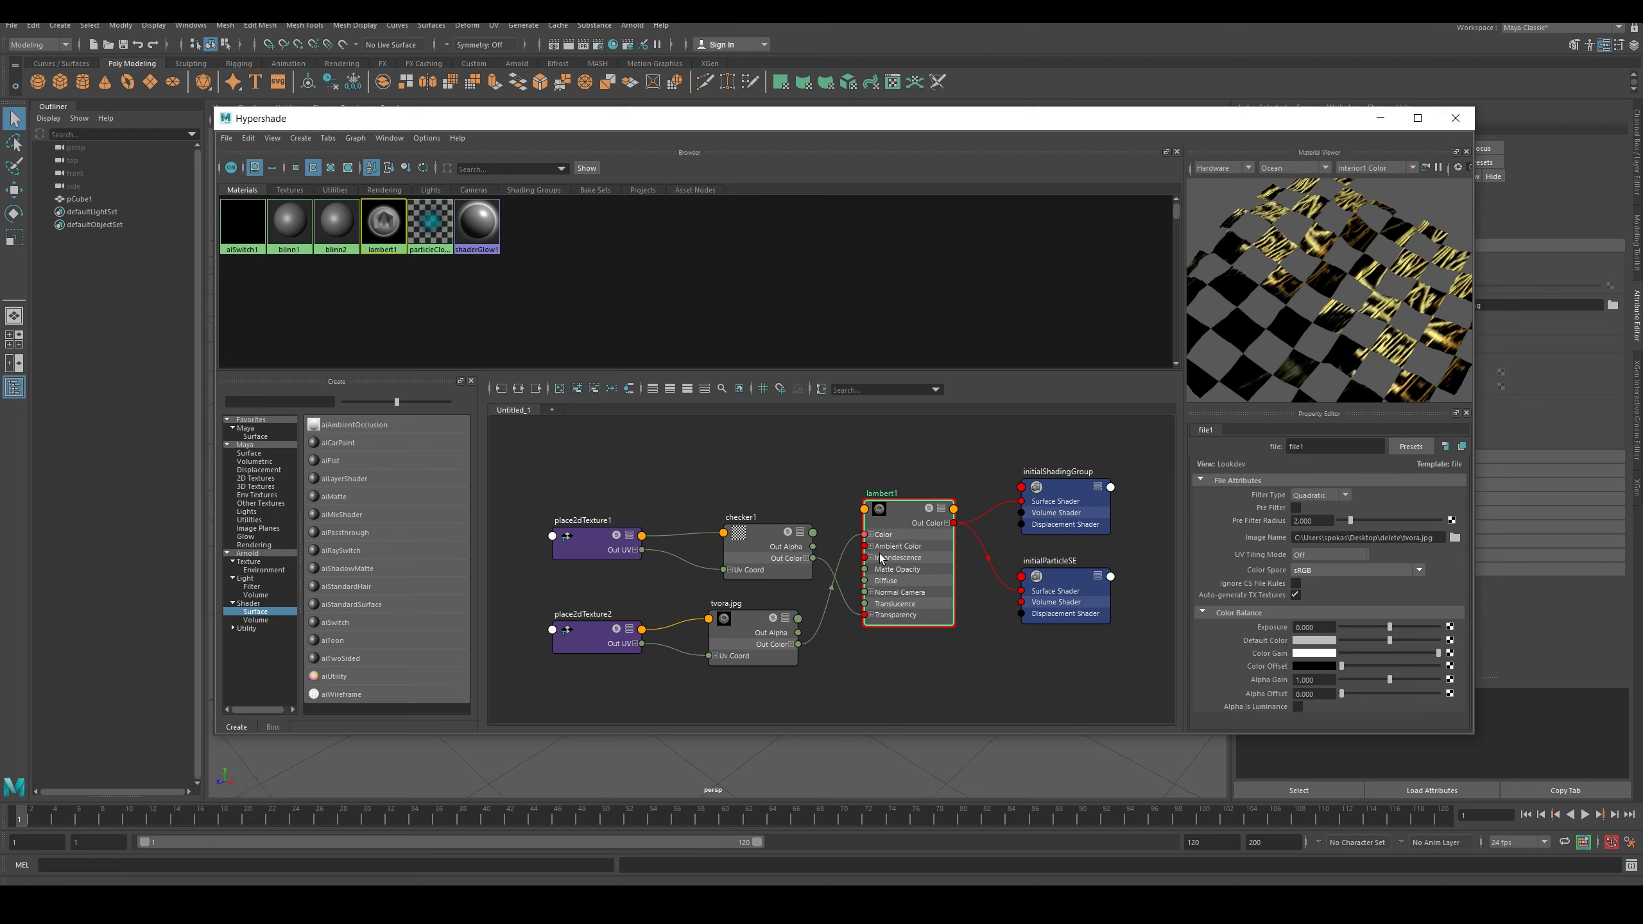
Rearrange the place2dTexture1, lambert1 and tvora.jpg nodes to spread the graph apart.
middle_click_drag(817, 519, 822, 503)
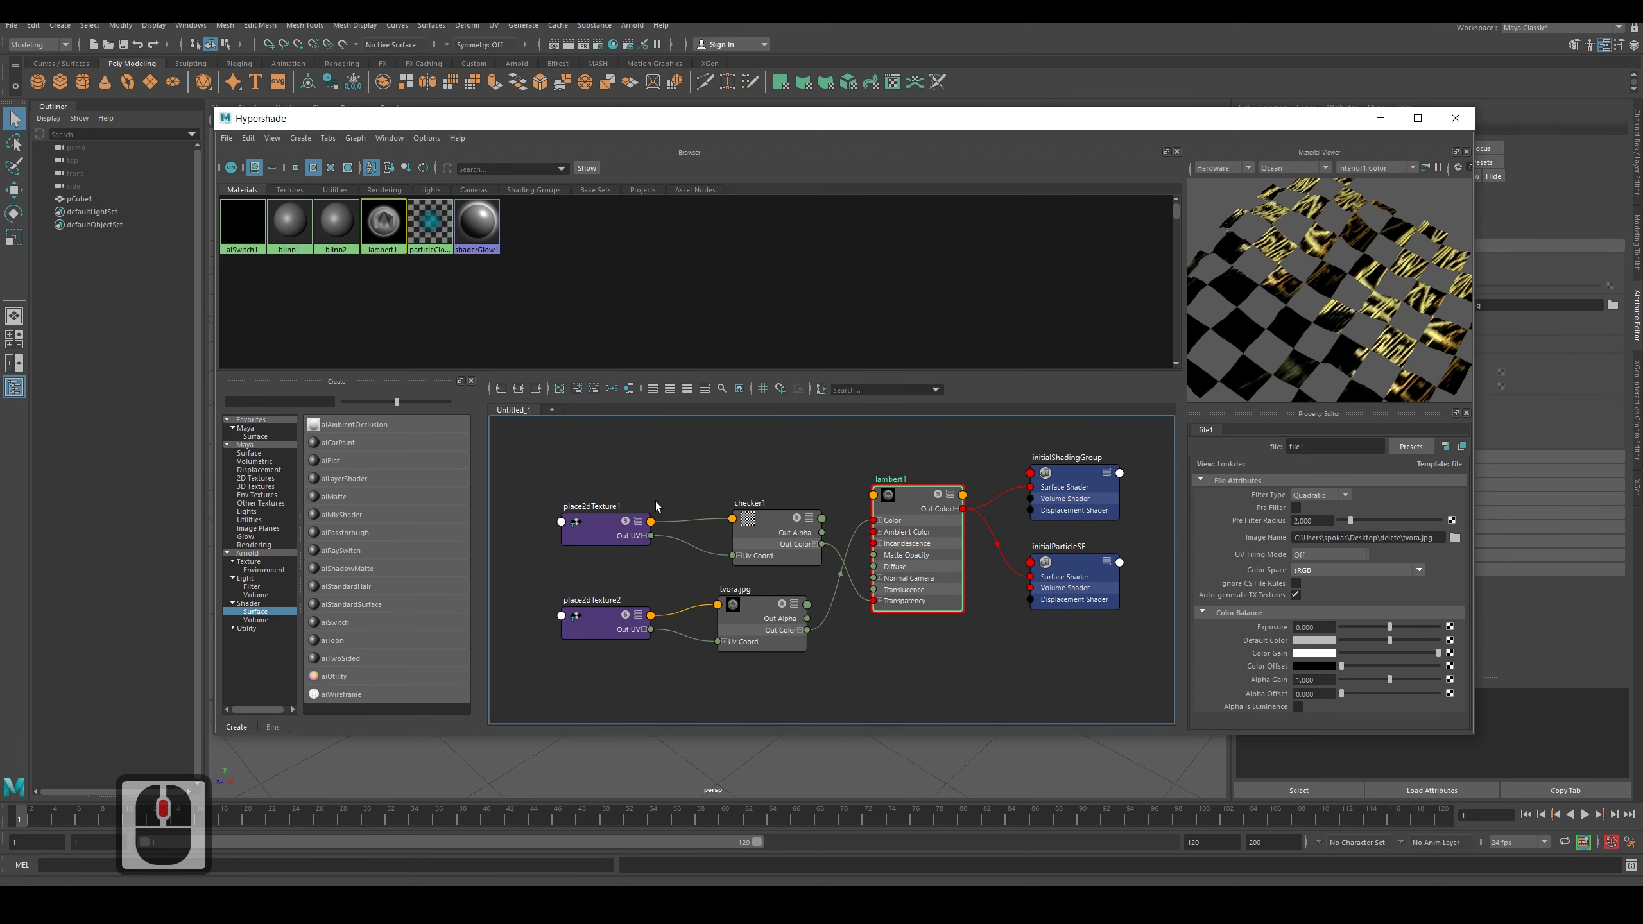
middle_click_drag(656, 507, 590, 473)
left_click_drag(532, 486, 544, 451)
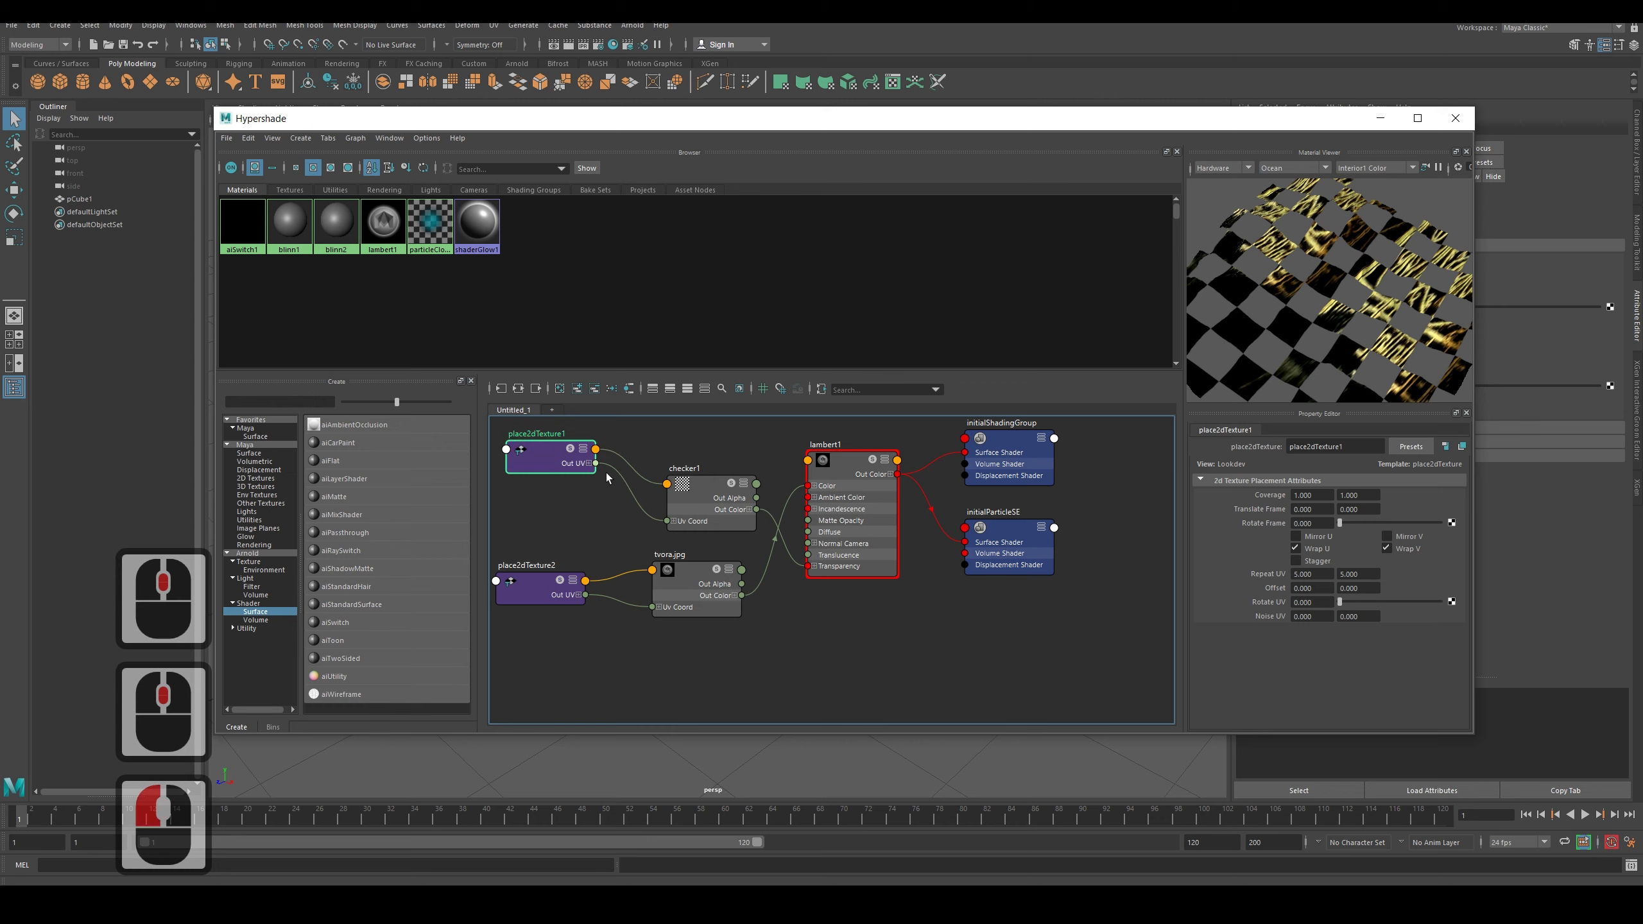
left_click_drag(852, 471, 865, 481)
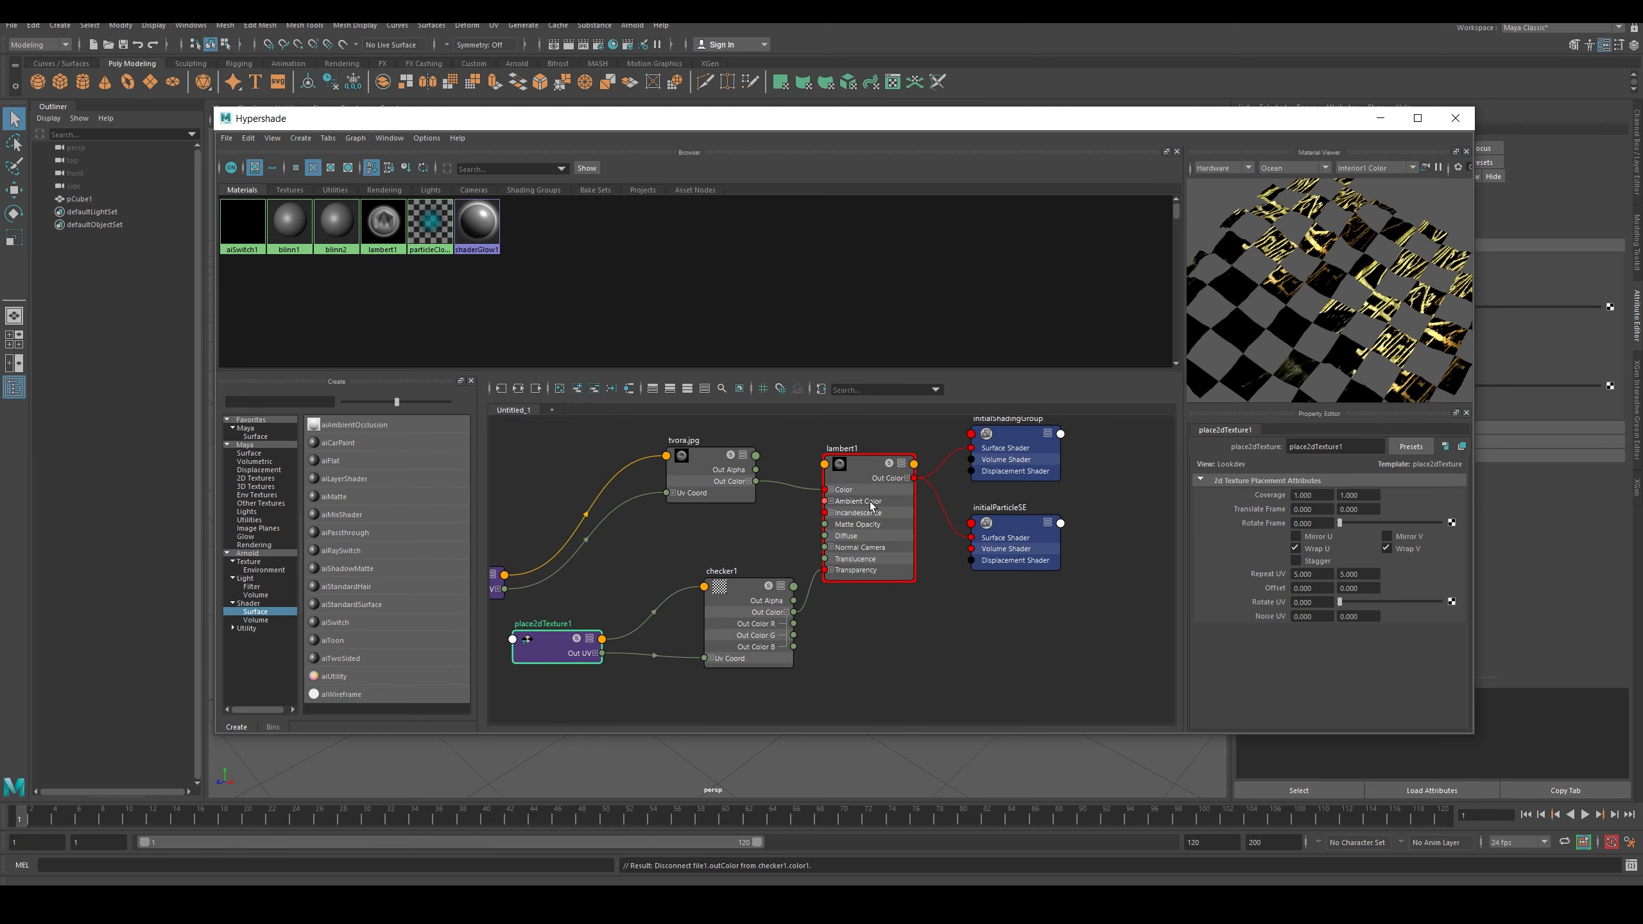
left_click_drag(872, 506, 880, 508)
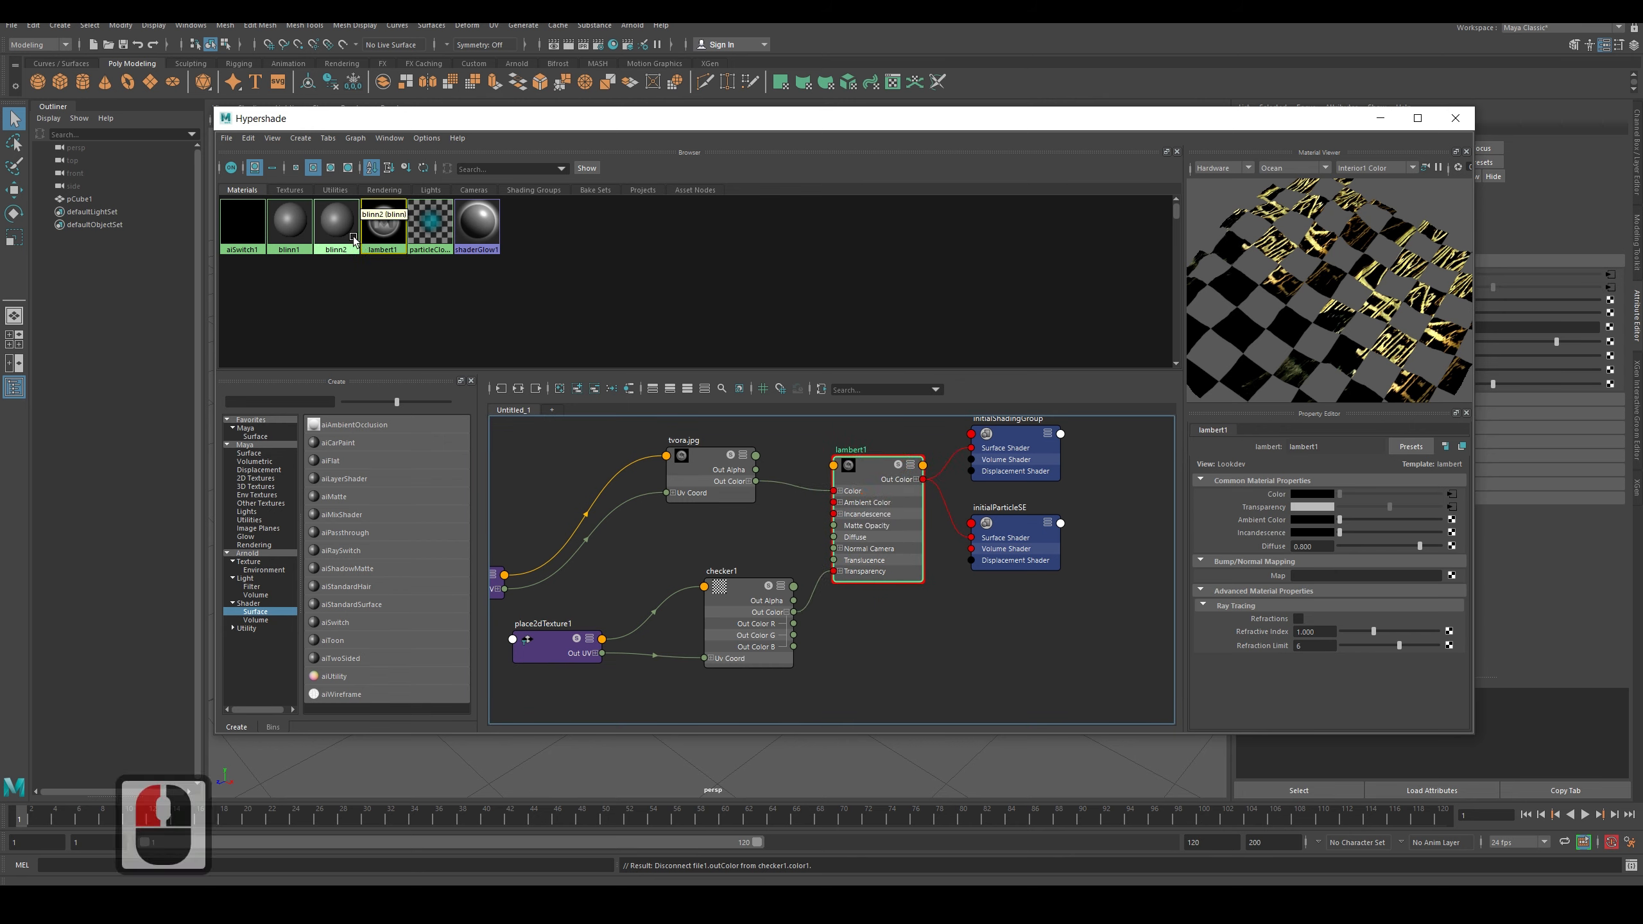
left_click_drag(704, 455, 695, 443)
Nudge the checker1 node closer to the tvora.jpg node and show checker1's attributes.
left_click(744, 598)
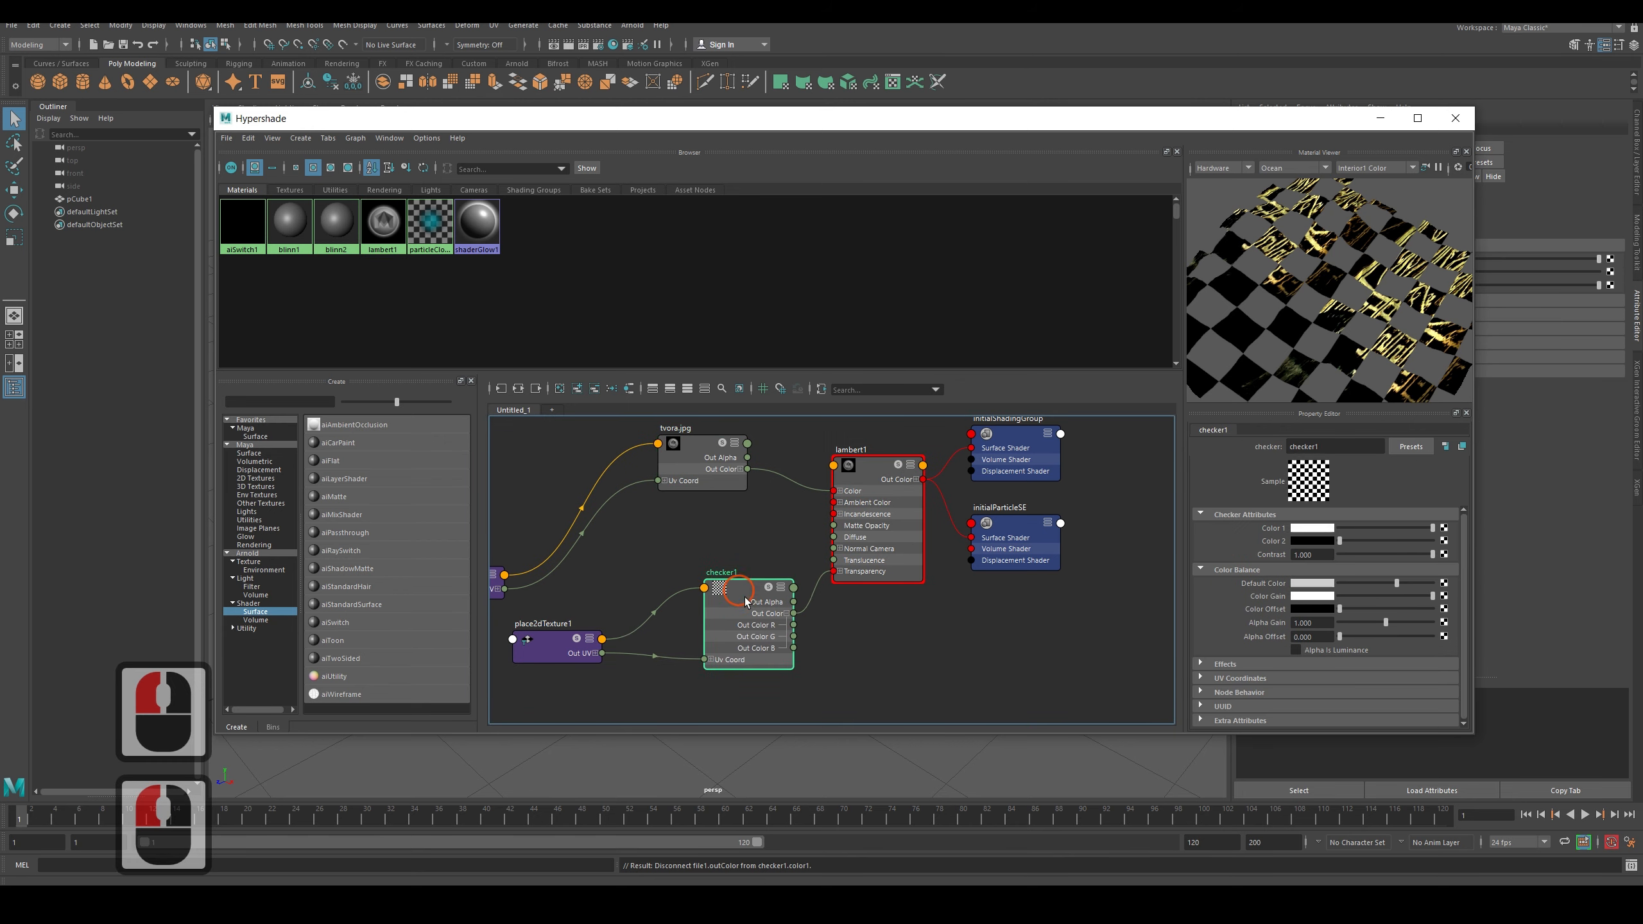
left_click_drag(745, 601, 740, 601)
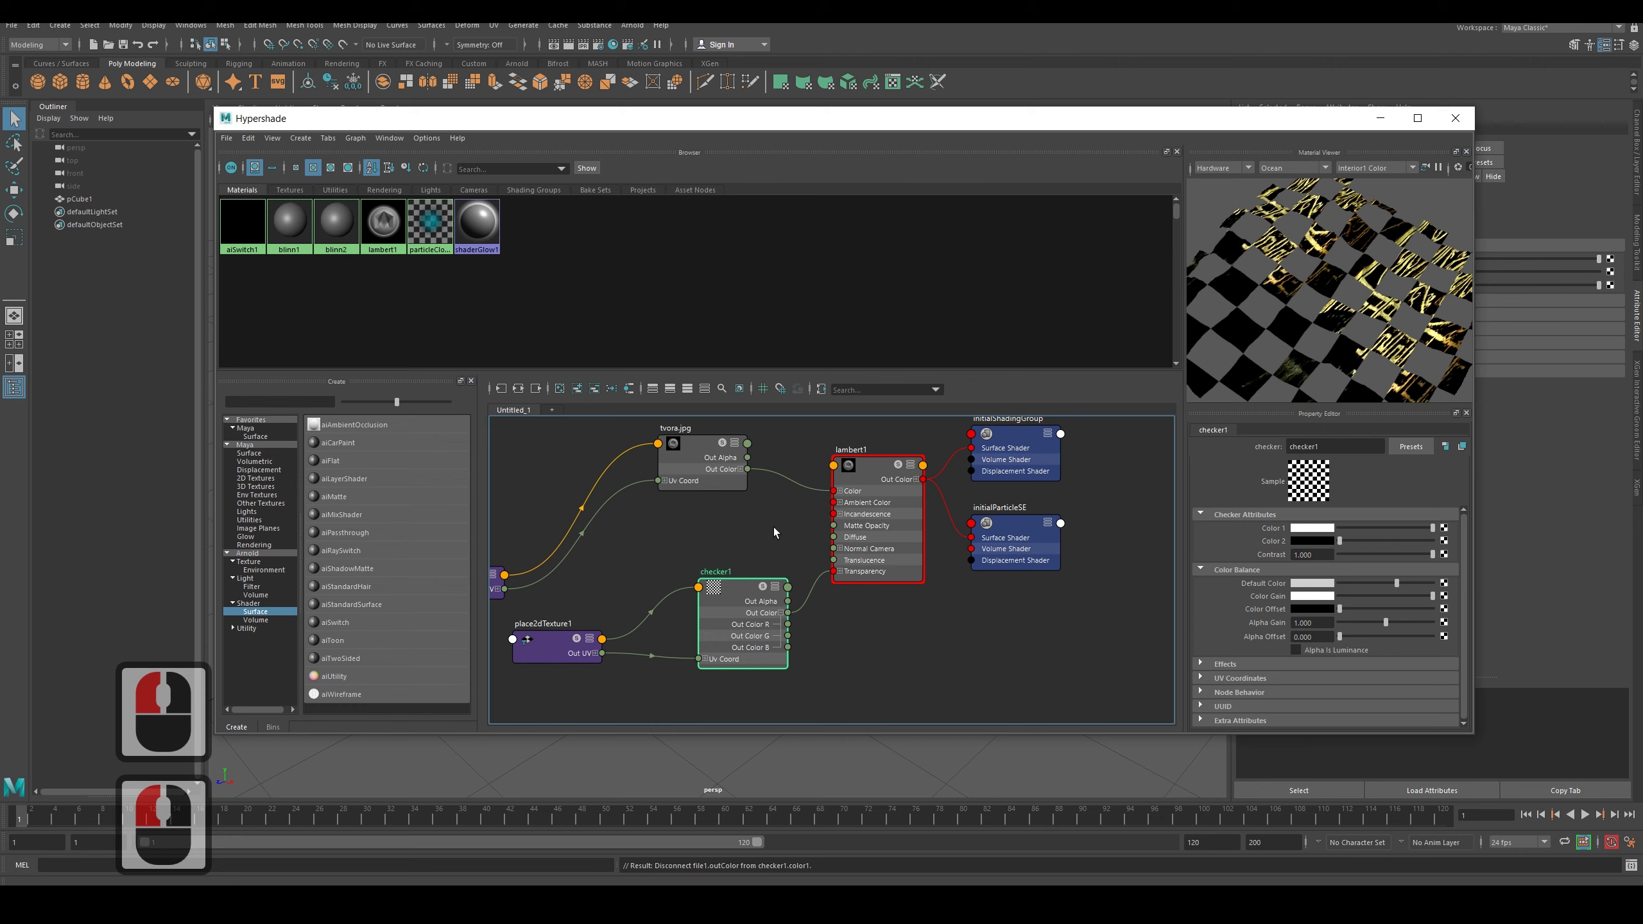
left_click_drag(745, 602, 739, 592)
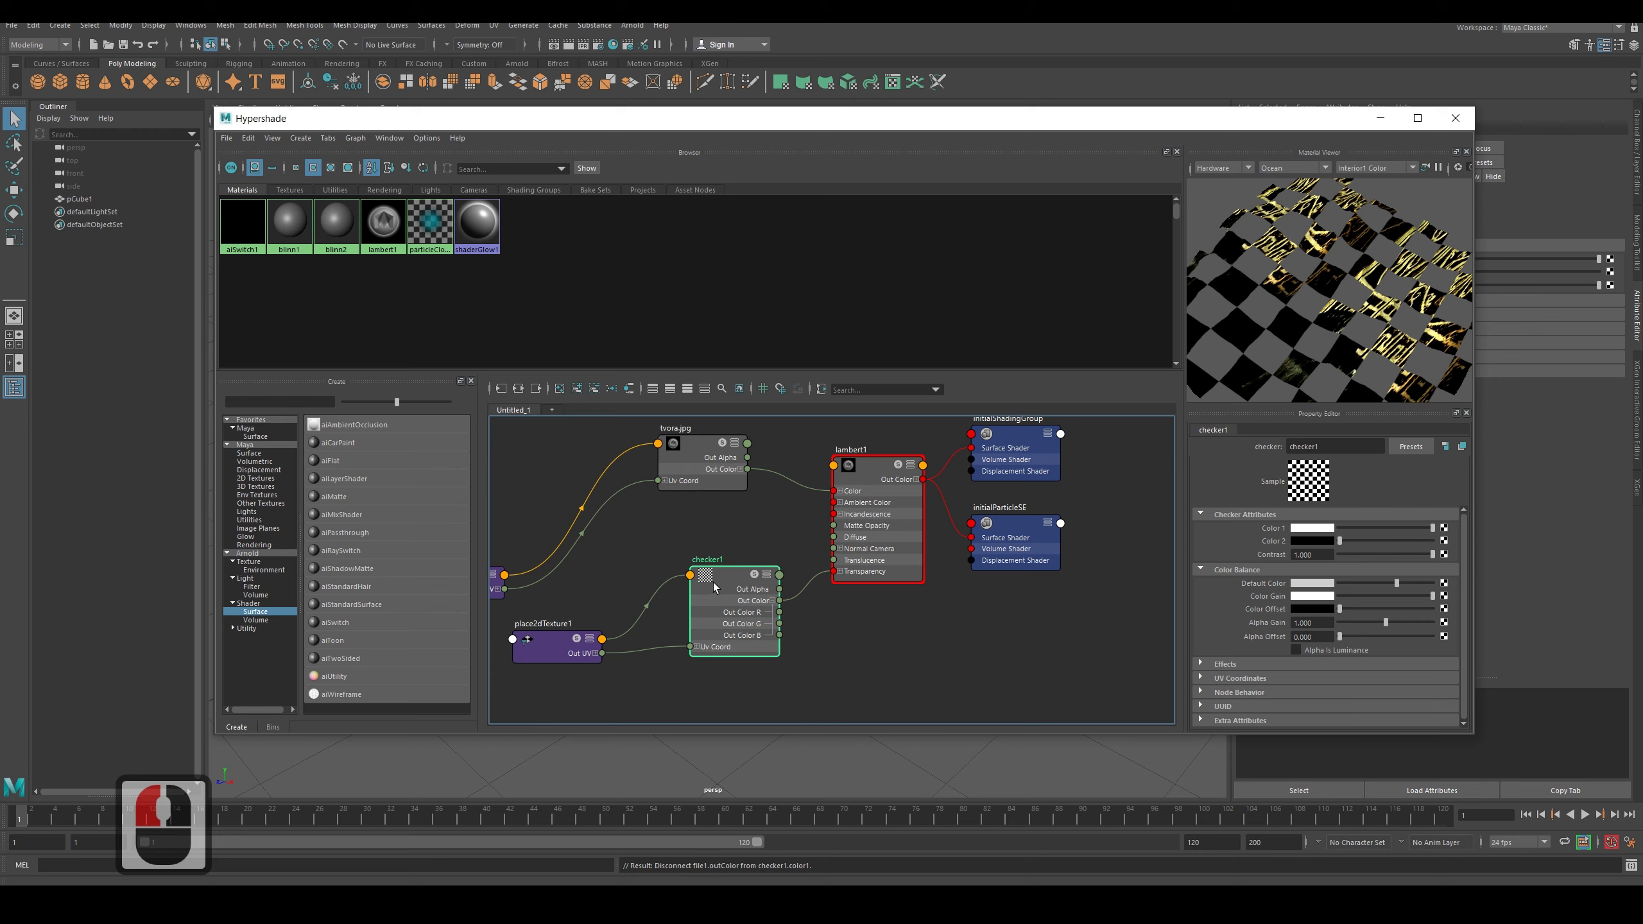
double_click(724, 587)
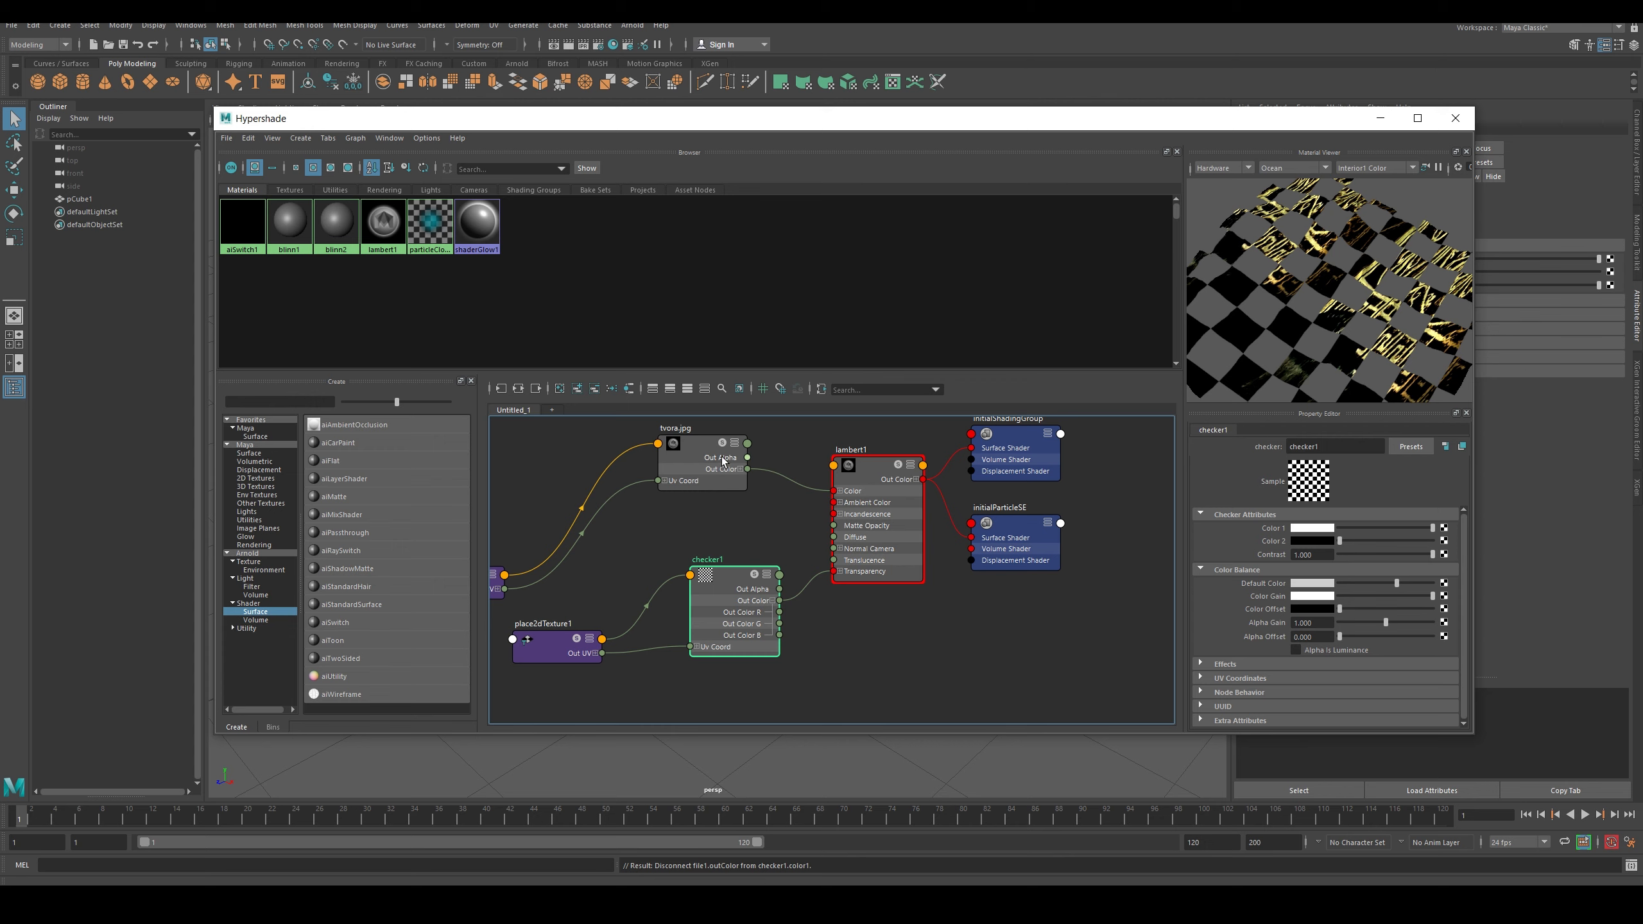
Connect tvora.jpg's Out Color to checker1's Color 1 and move the tvora.jpg node farther from checker1.
left_click_drag(723, 459, 769, 561)
left_click(722, 585)
left_click_drag(600, 440, 550, 441)
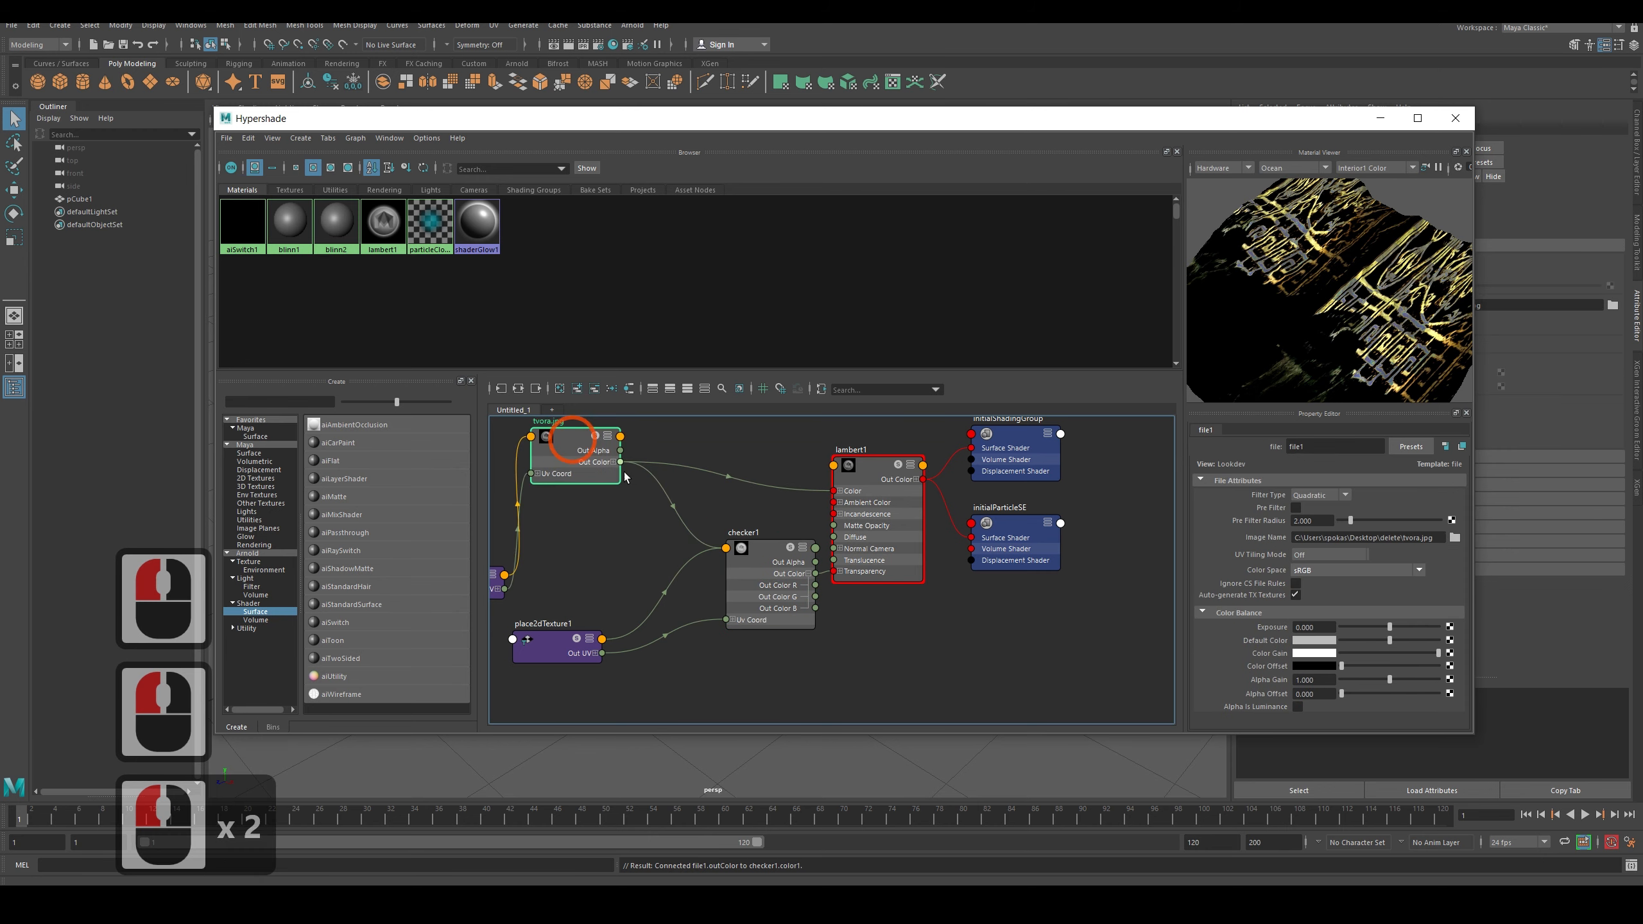
Delete the connection from tvora.jpg's Out Color to lambert1's Color.
left_click(796, 493)
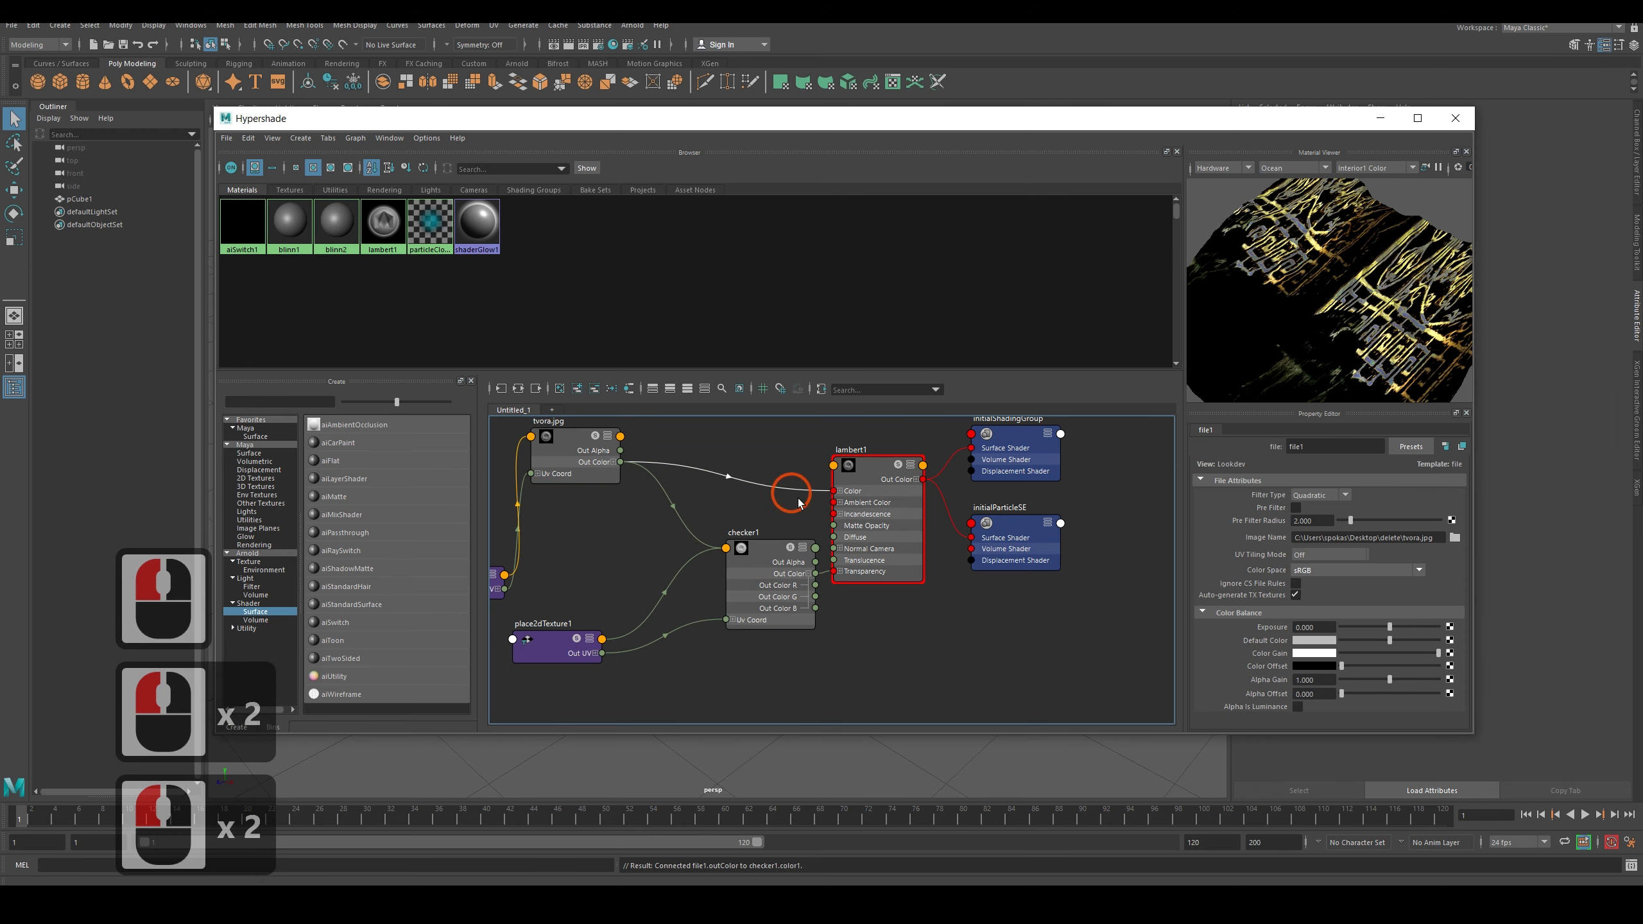
key("Delete")
left_click(720, 456)
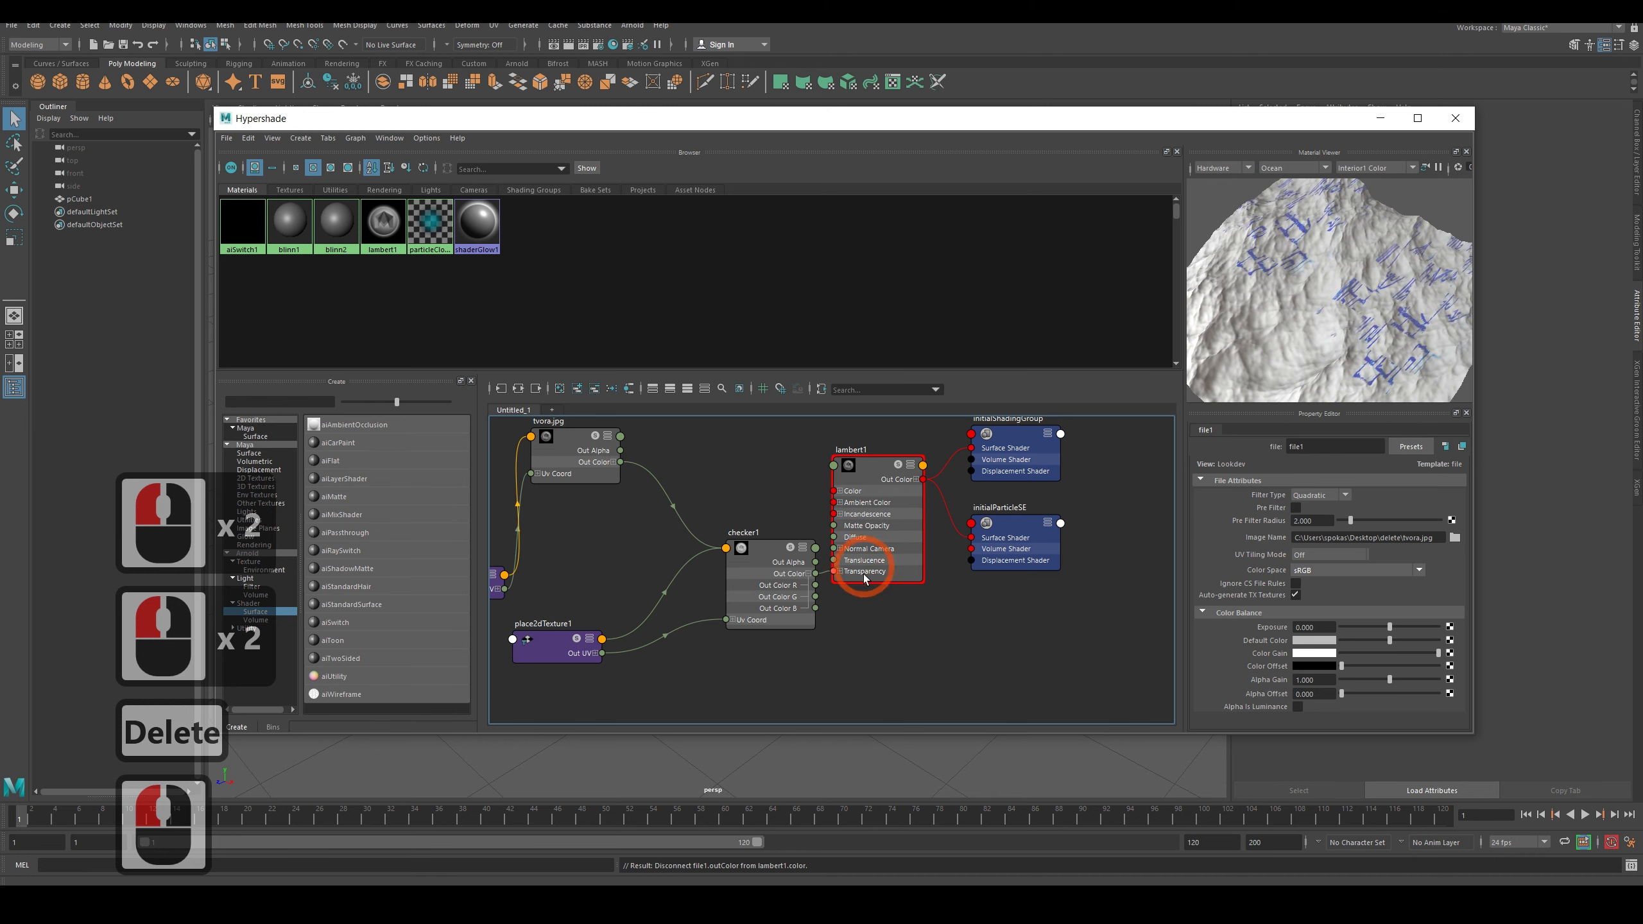
Move checker1 away from lambert1 and remove the connection into lambert1's Transparency.
left_click_drag(815, 548, 730, 529)
left_click(809, 552)
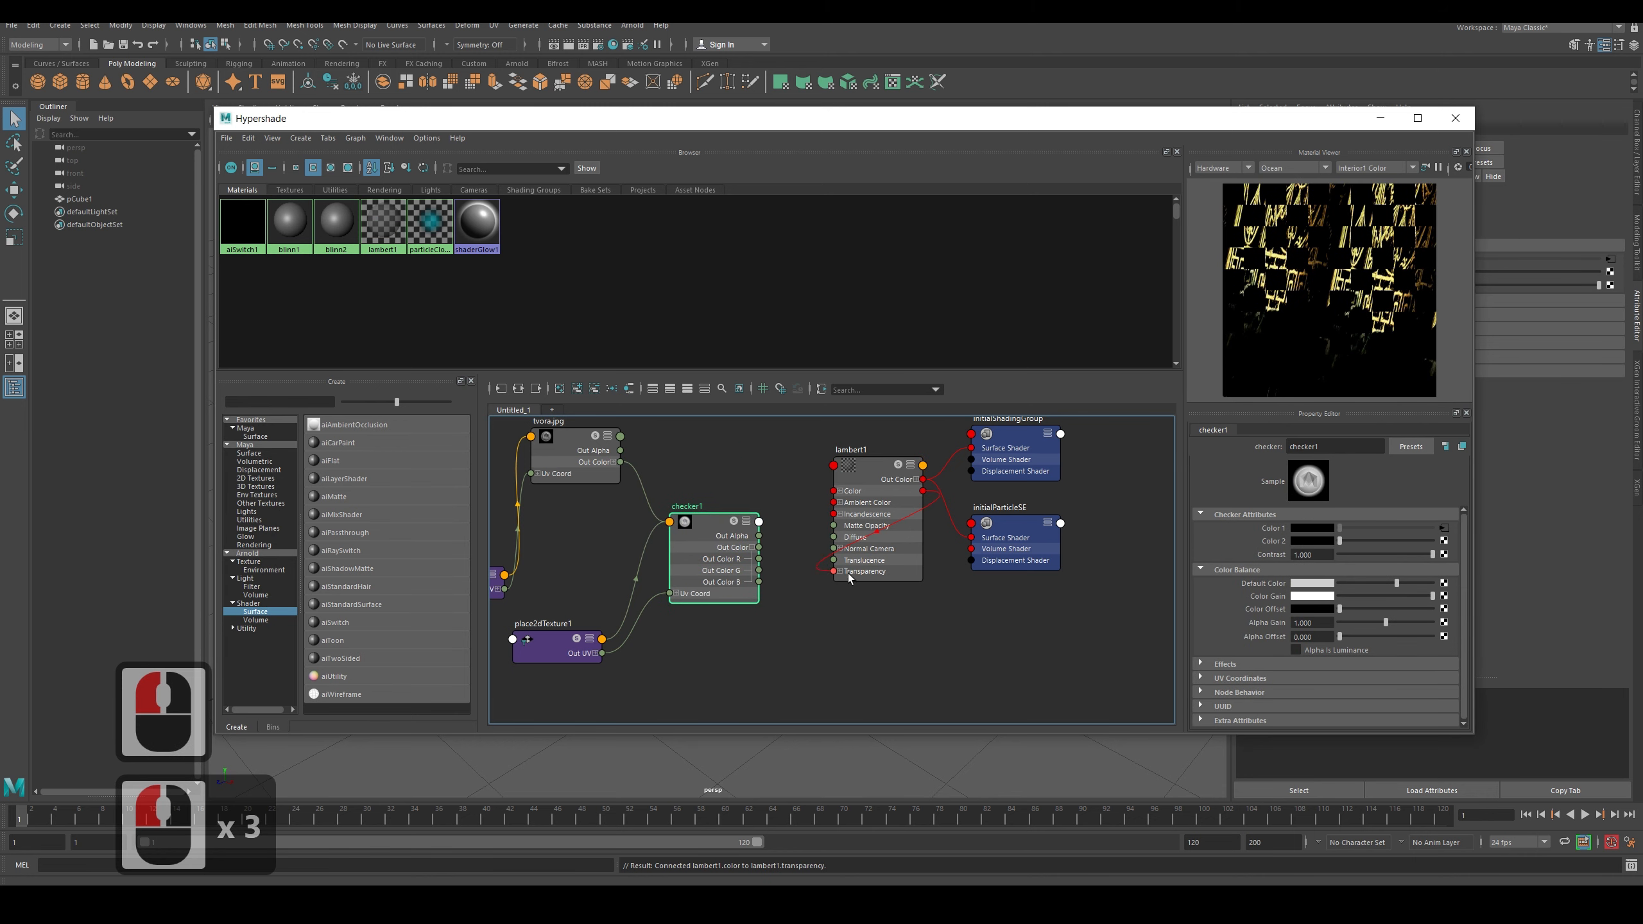
left_click(807, 555)
key("Delete")
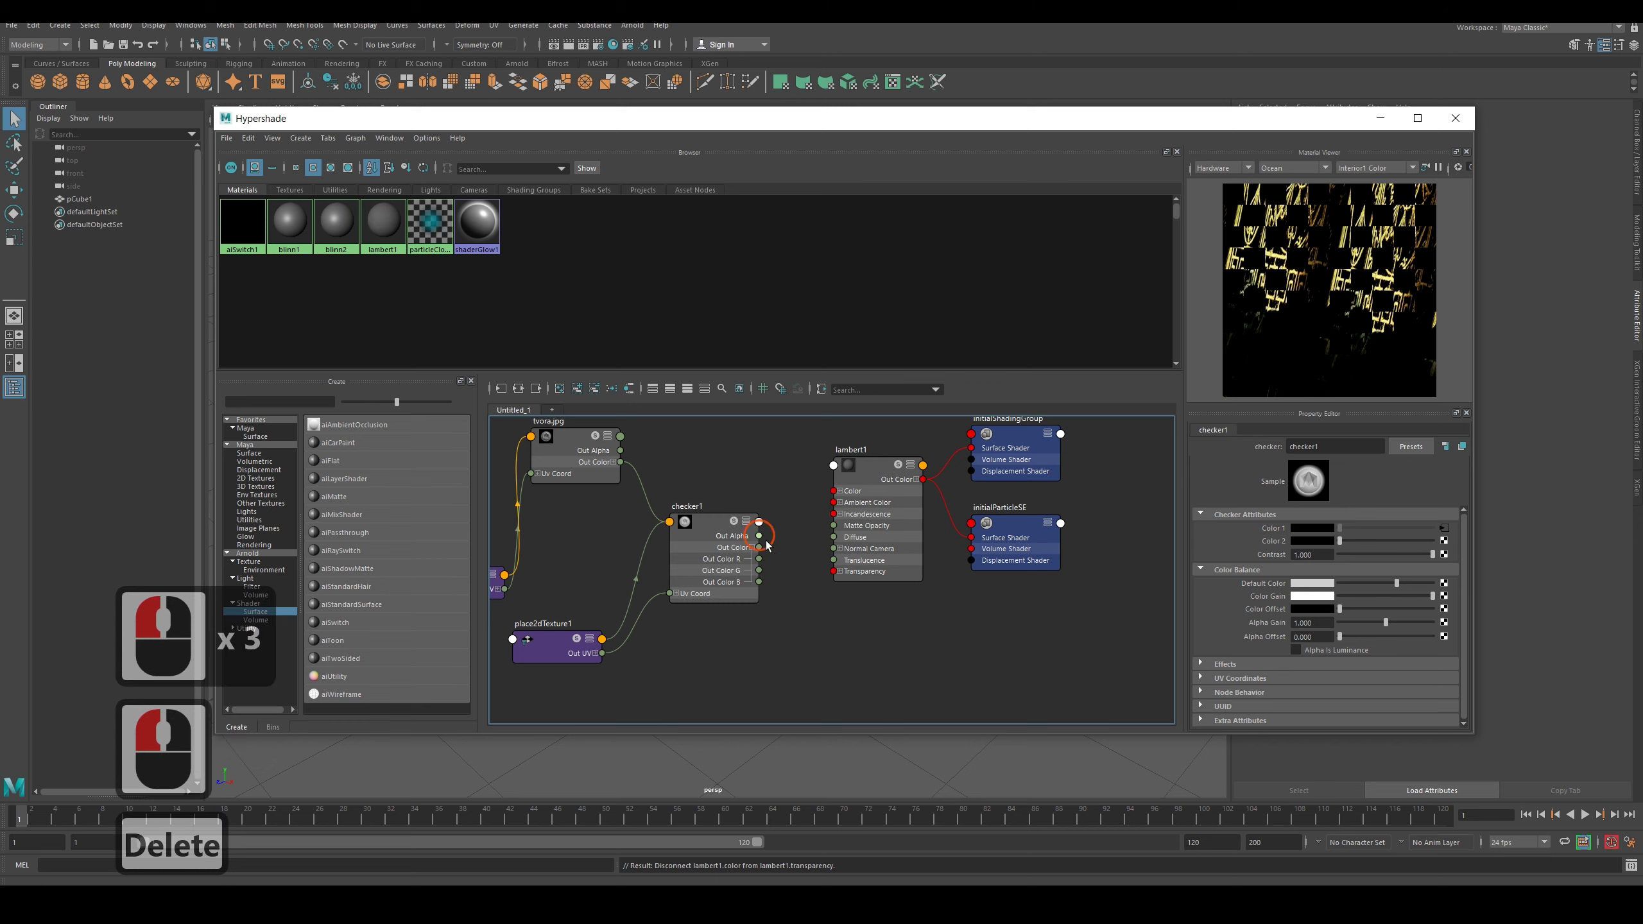
Connect checker1's Out Color to lambert1's Color and inspect the result in the material preview.
left_click_drag(760, 537, 834, 490)
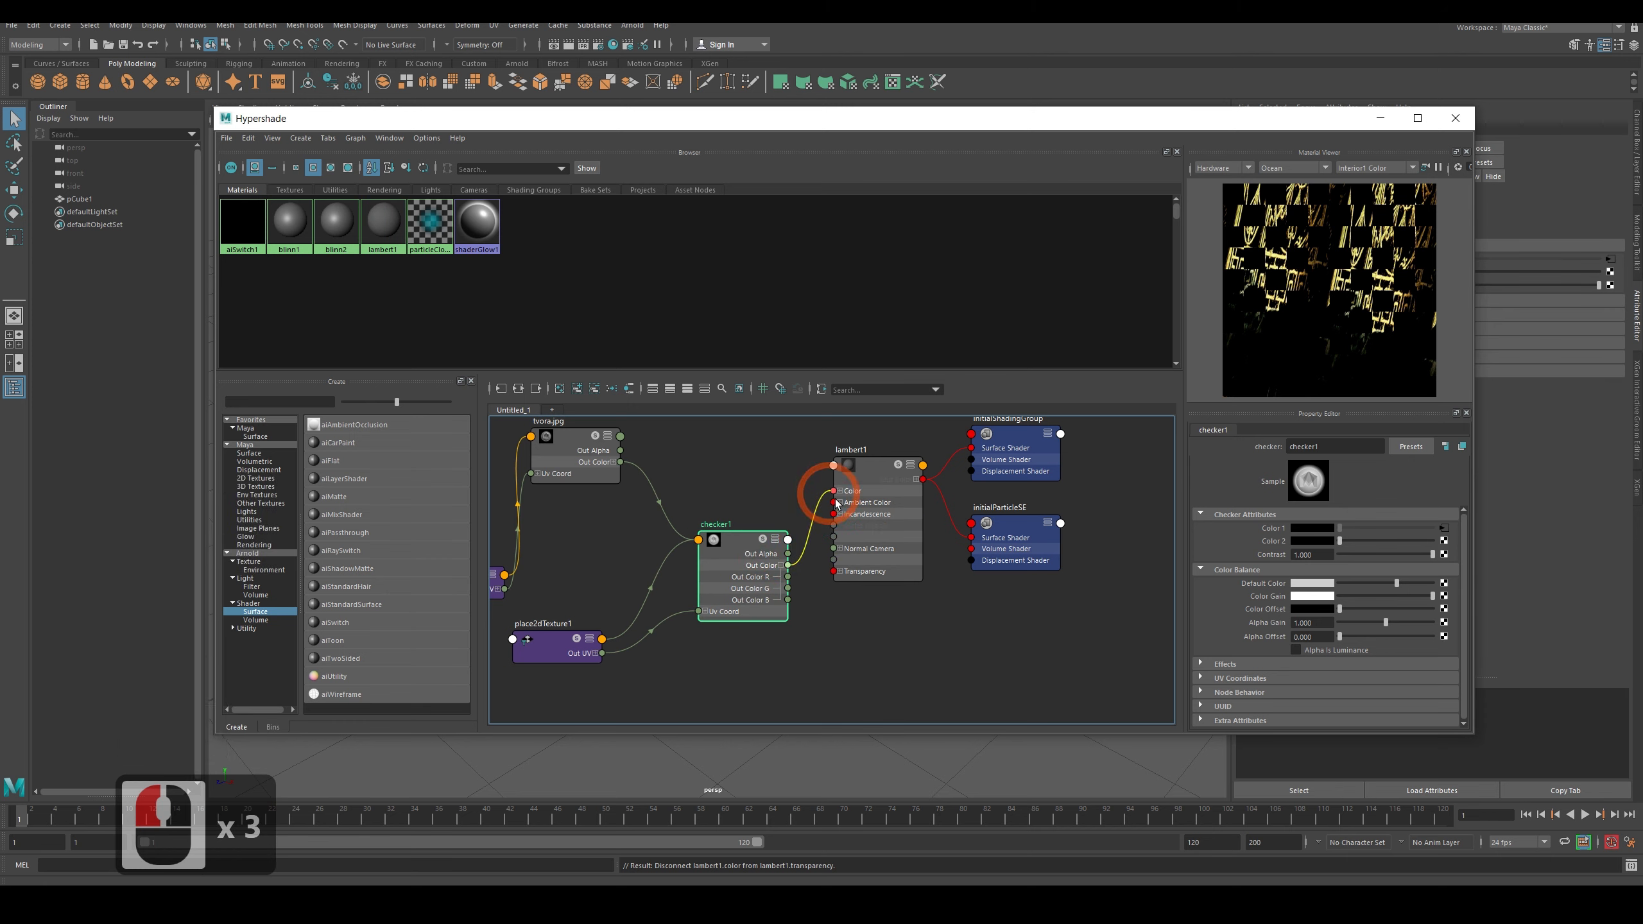
left_click(1309, 341)
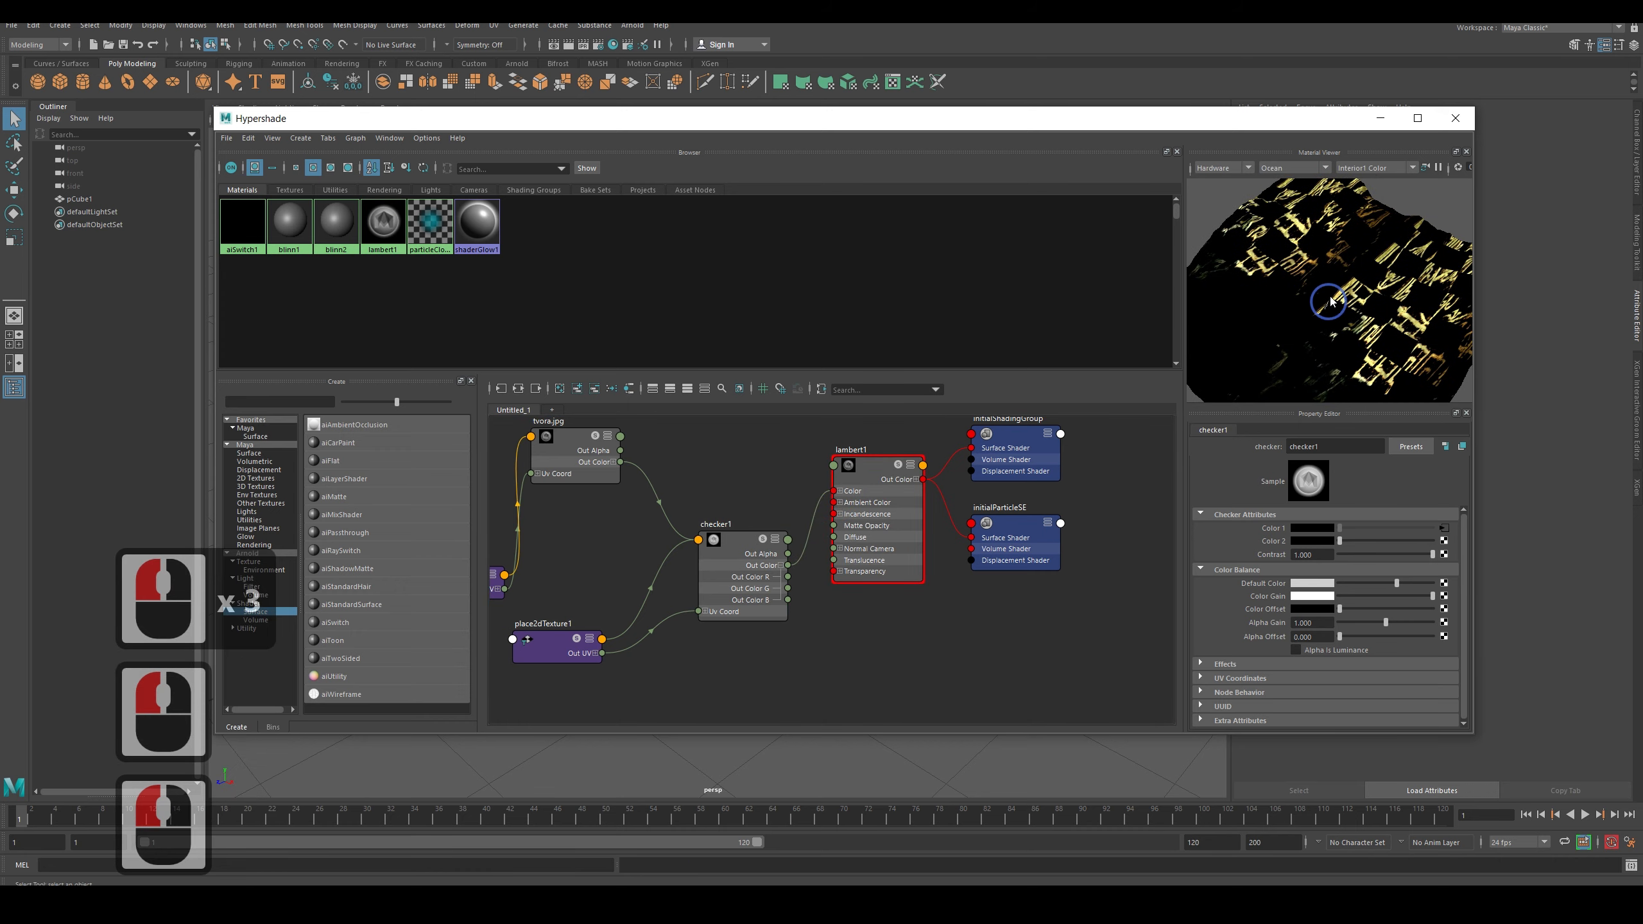
left_click_drag(1338, 312, 1398, 318)
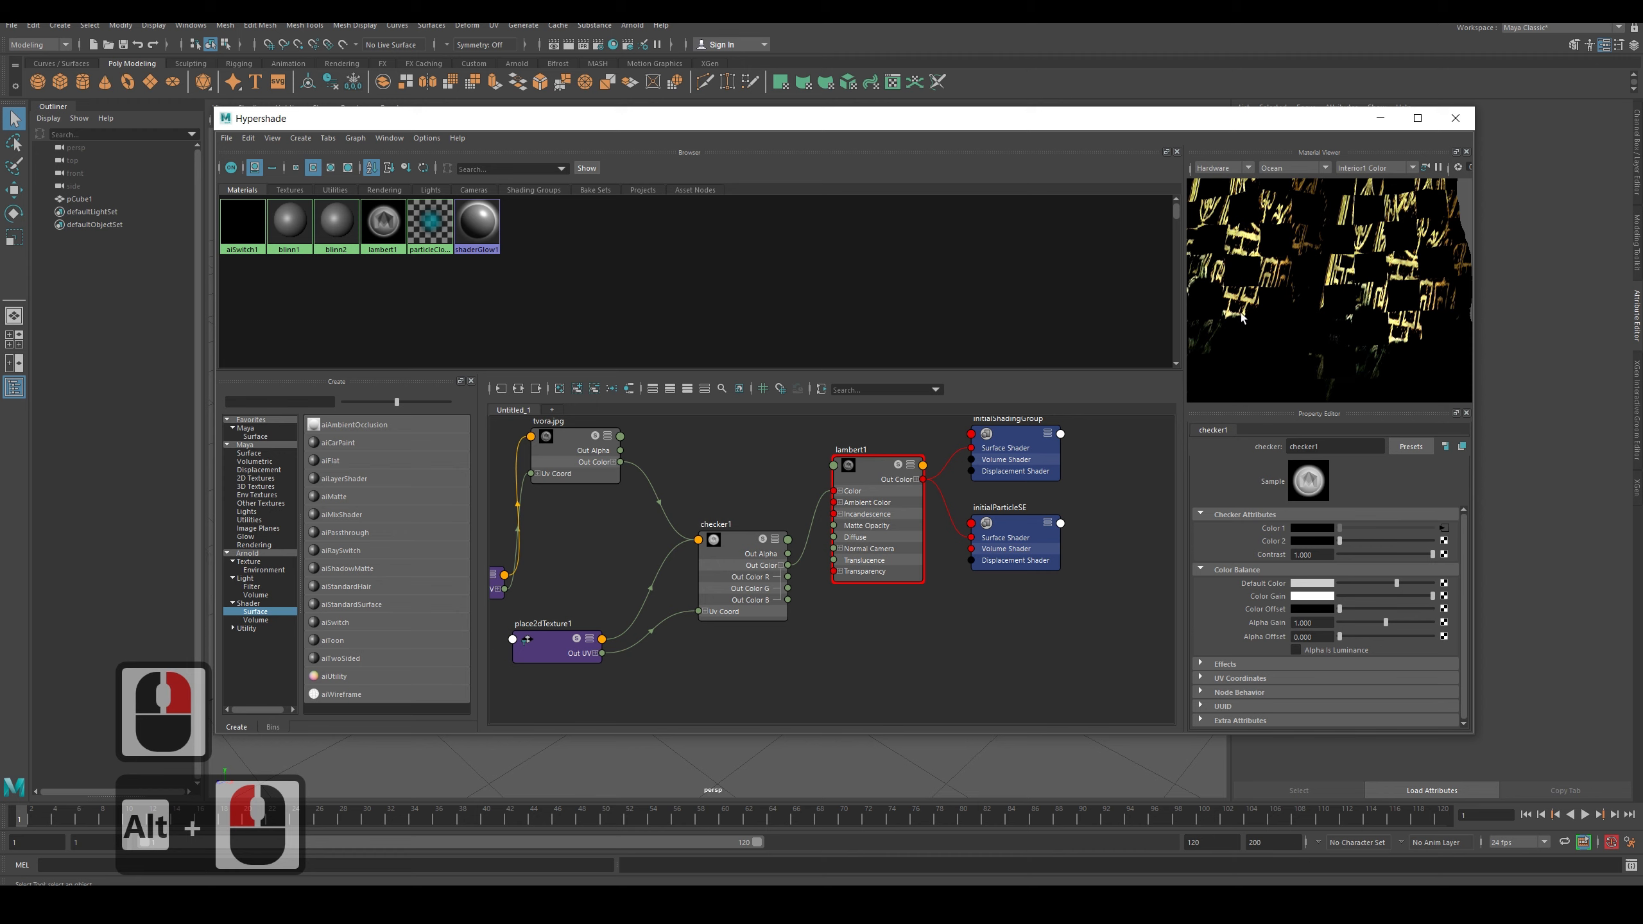
Set checker1's Color 2 to white.
double_click(750, 554)
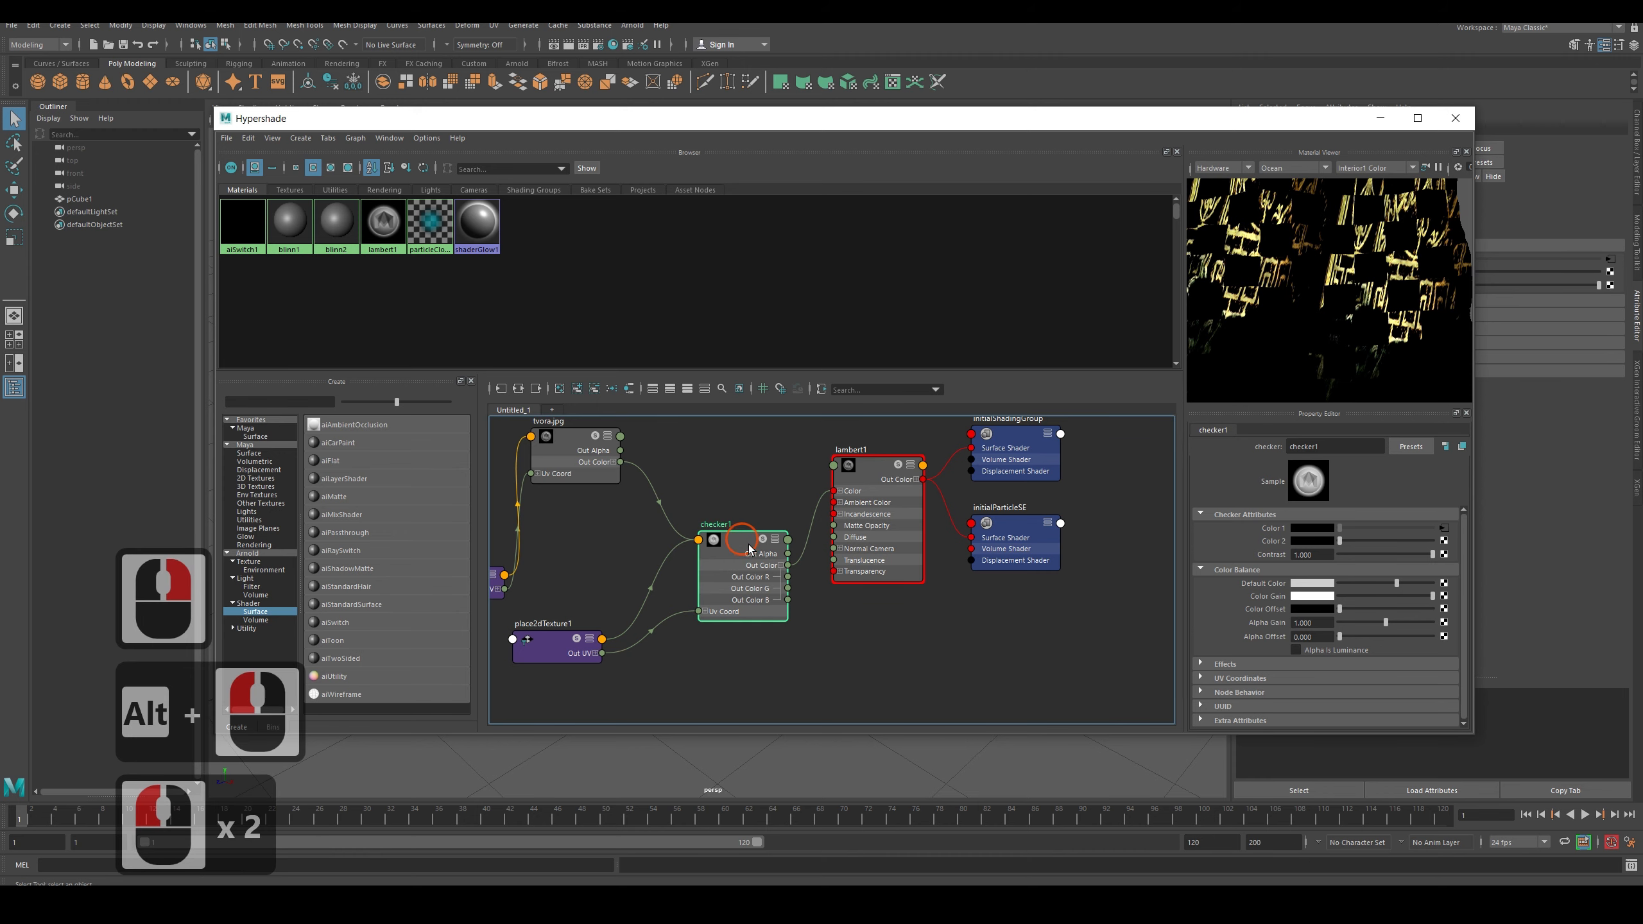
double_click(1319, 479)
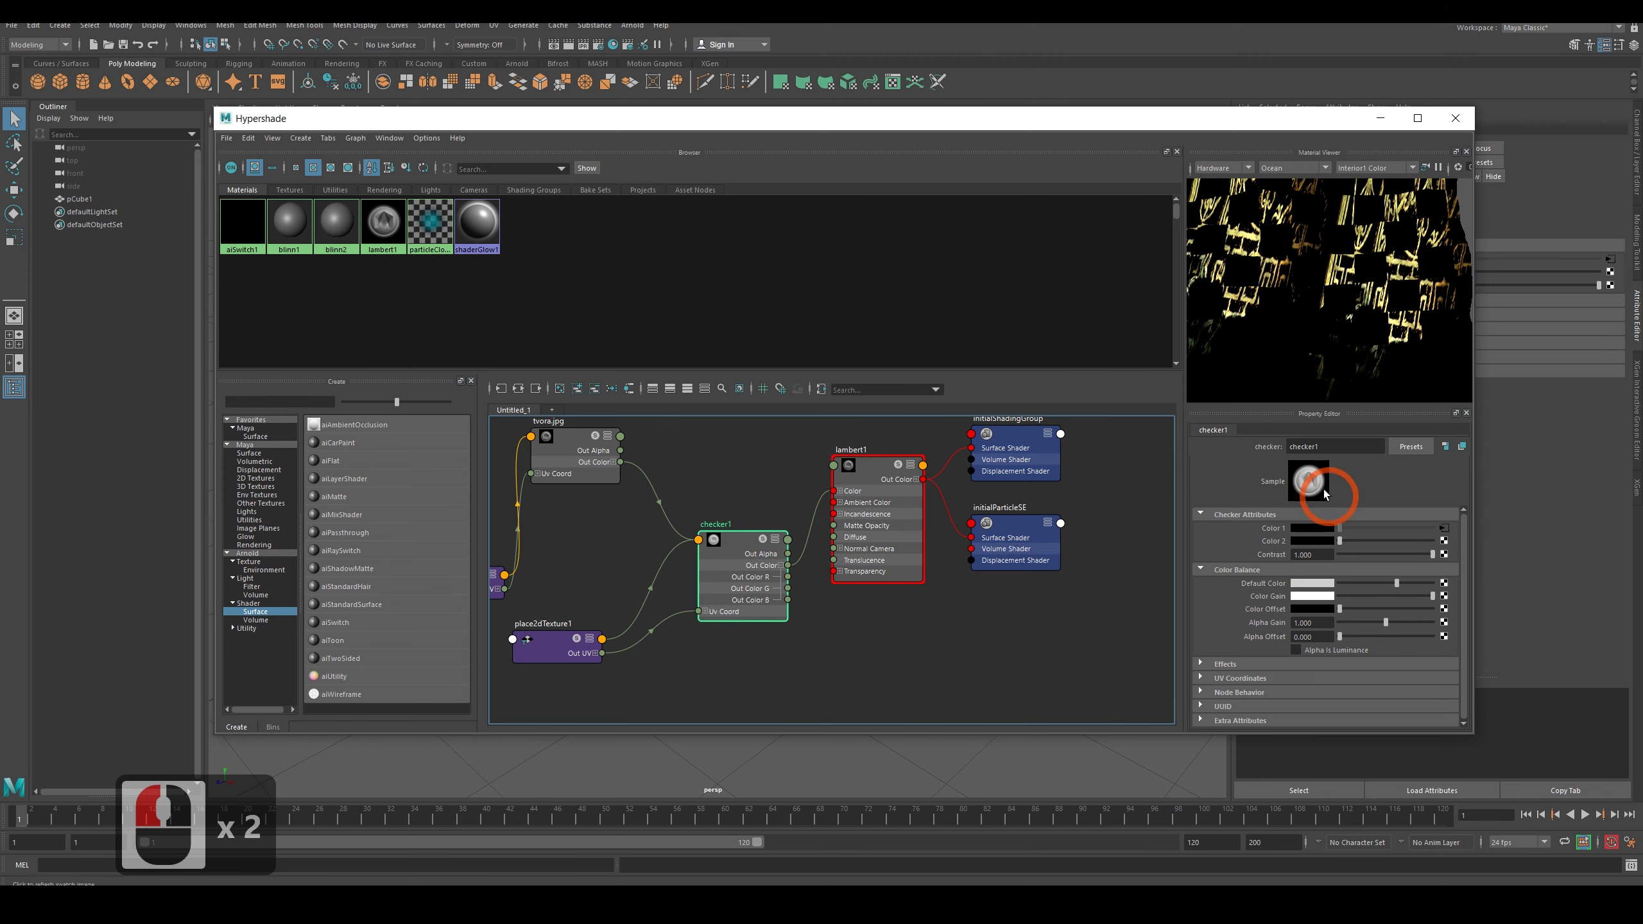
mouse_move(1317, 544)
left_mouse_down()
mouse_move(875, 424)
mouse_move(1313, 548)
left_mouse_up()
double_click(1315, 543)
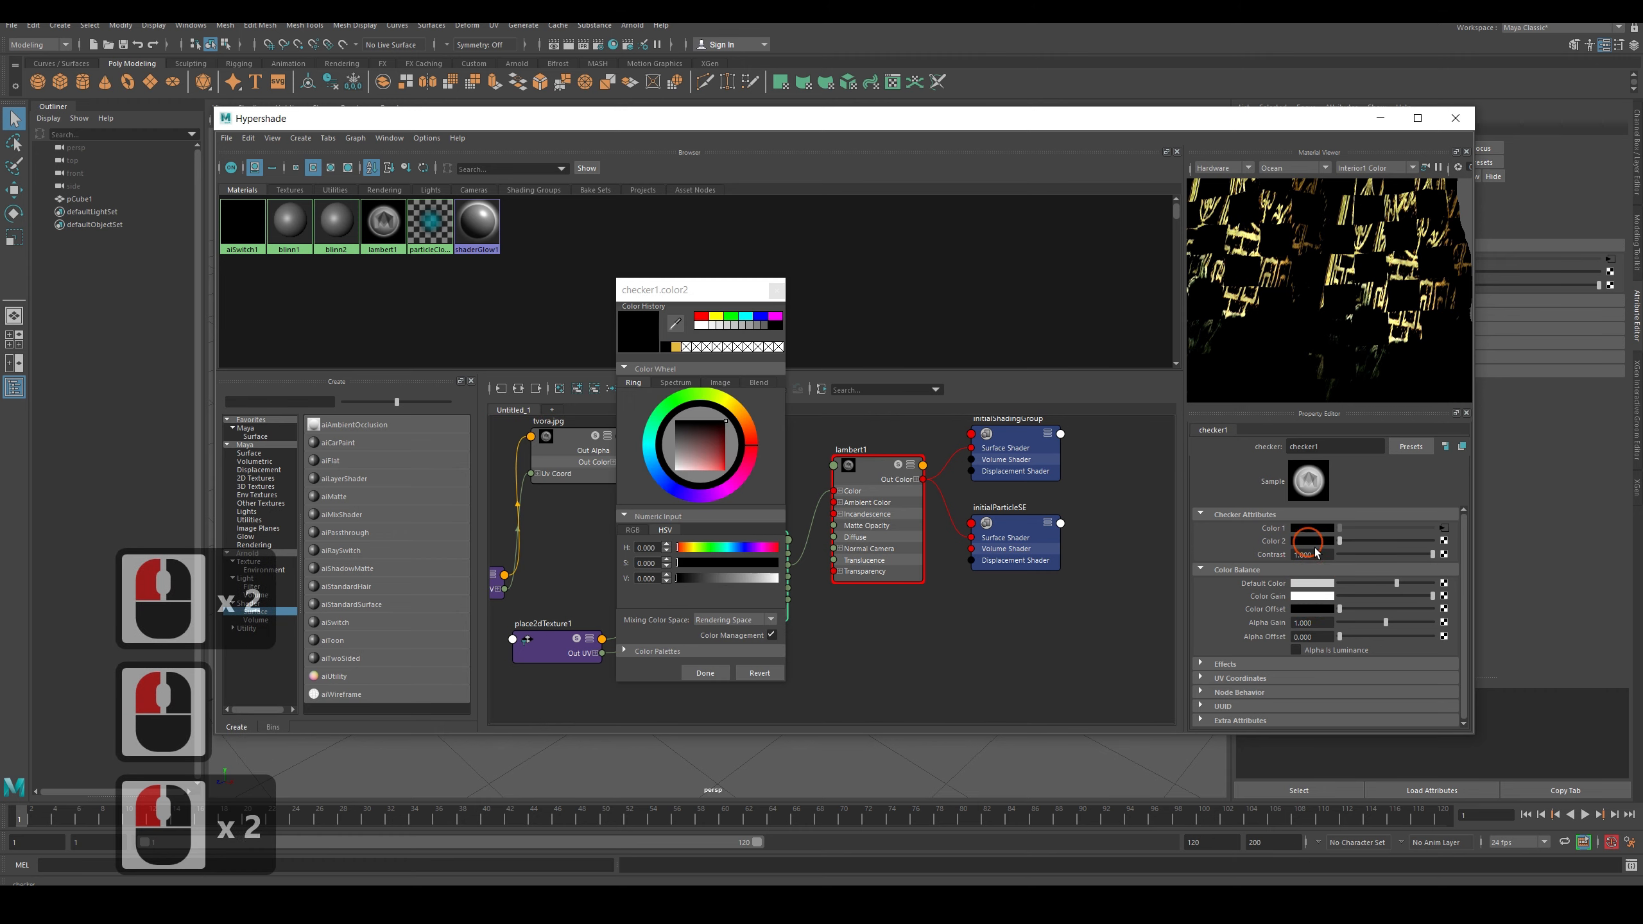
left_click_drag(699, 461, 667, 479)
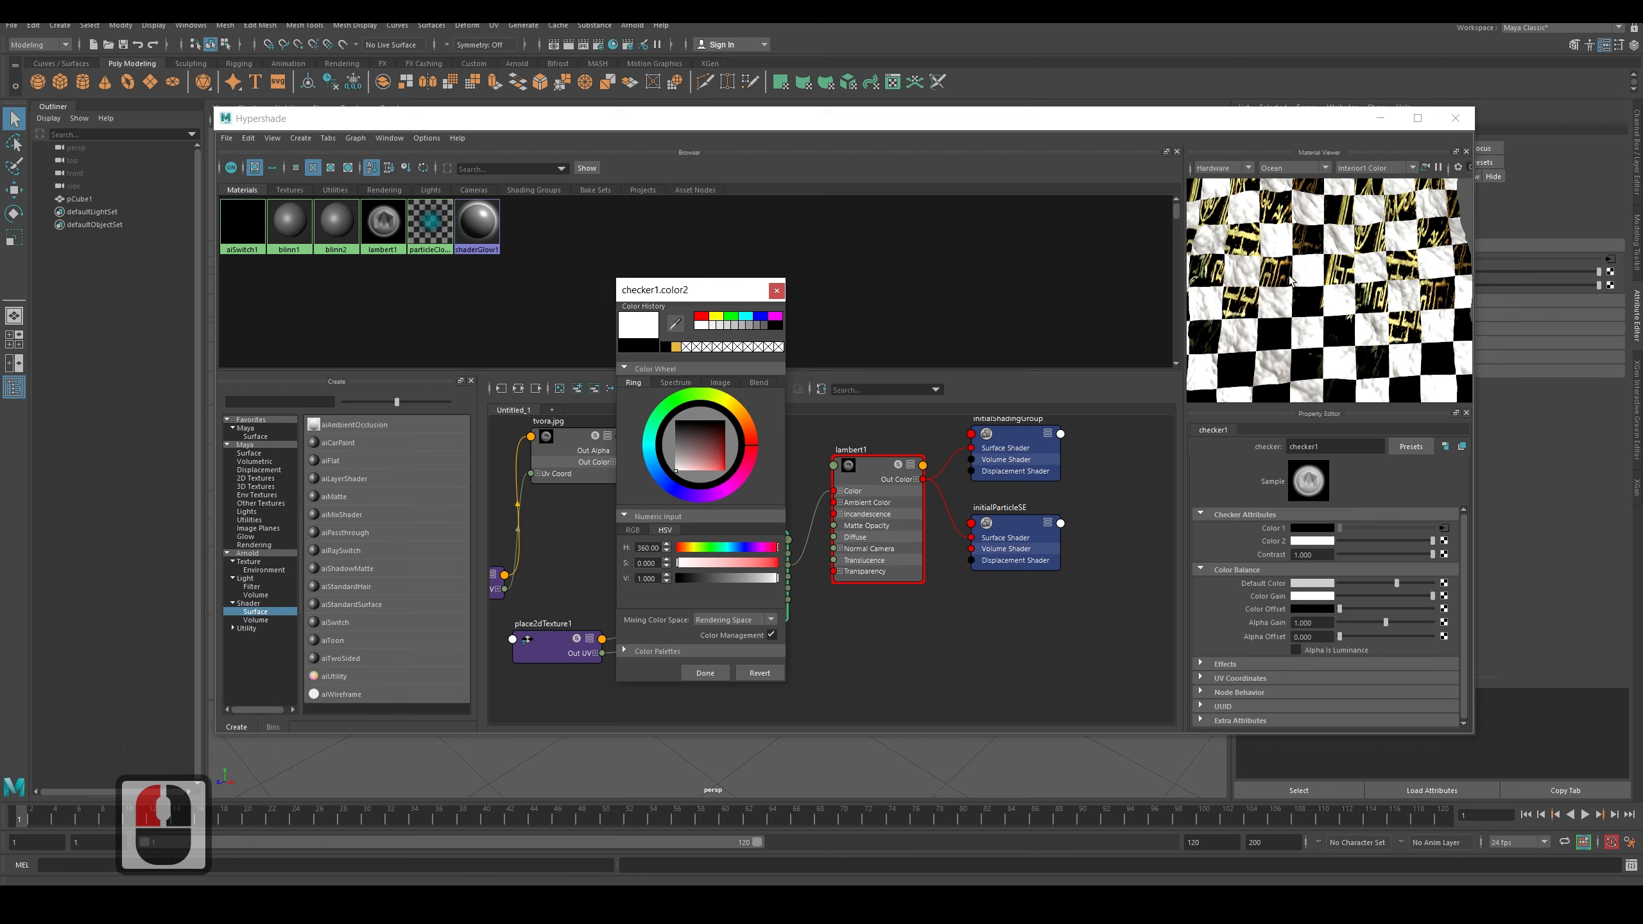
Close the Color 2 color picker and examine the input attributes available on checker1.
left_click(776, 290)
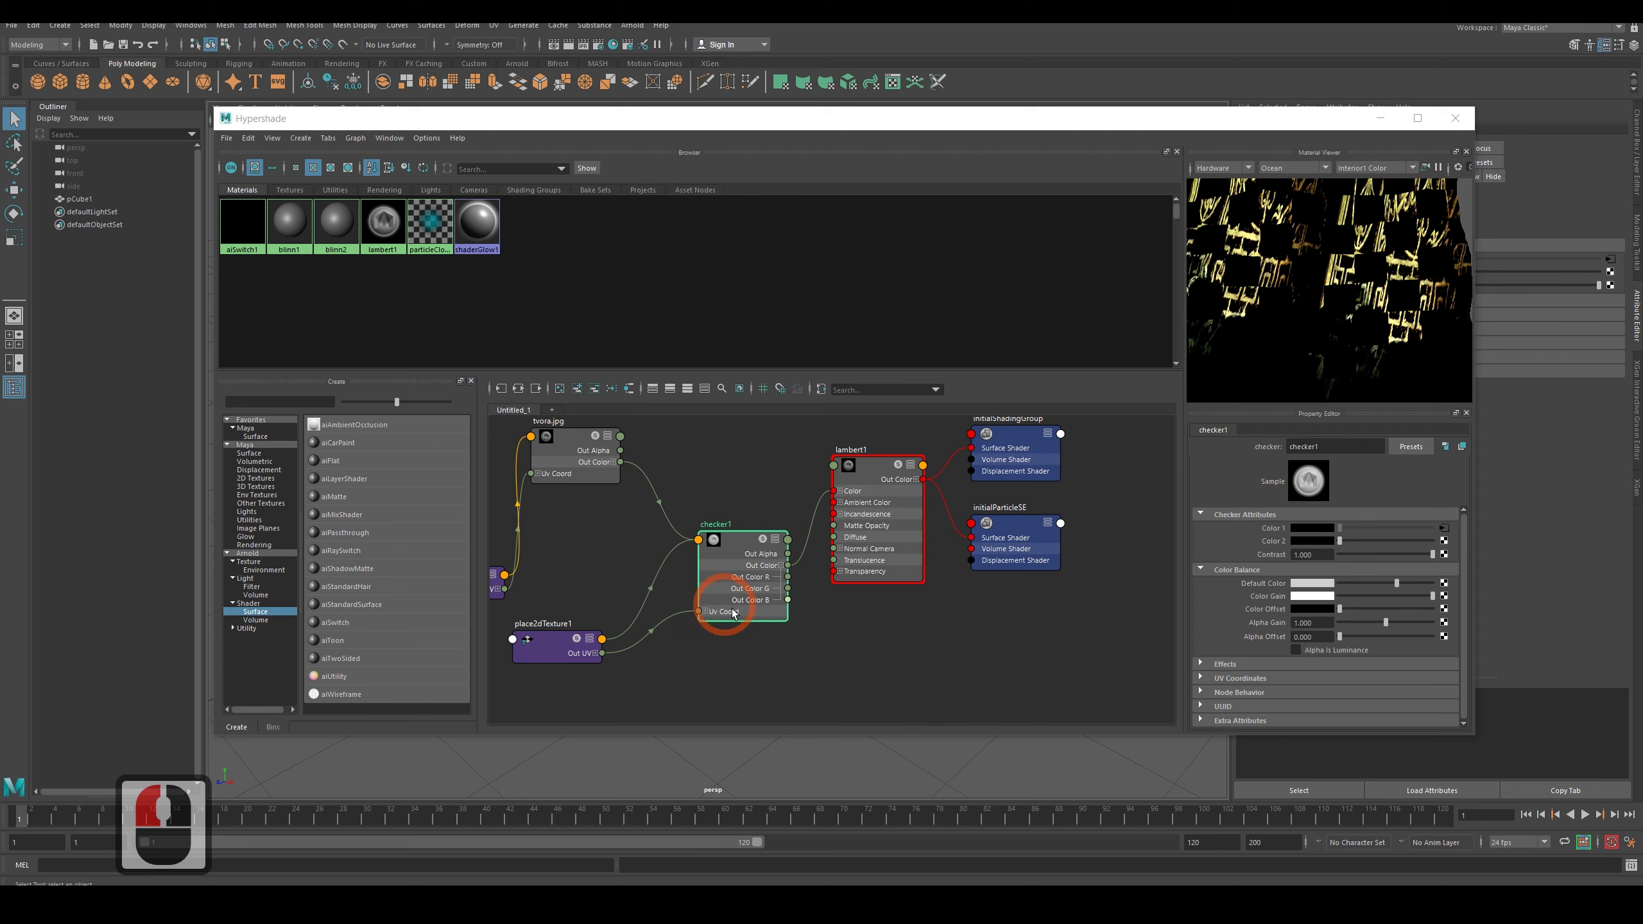
left_click(699, 540)
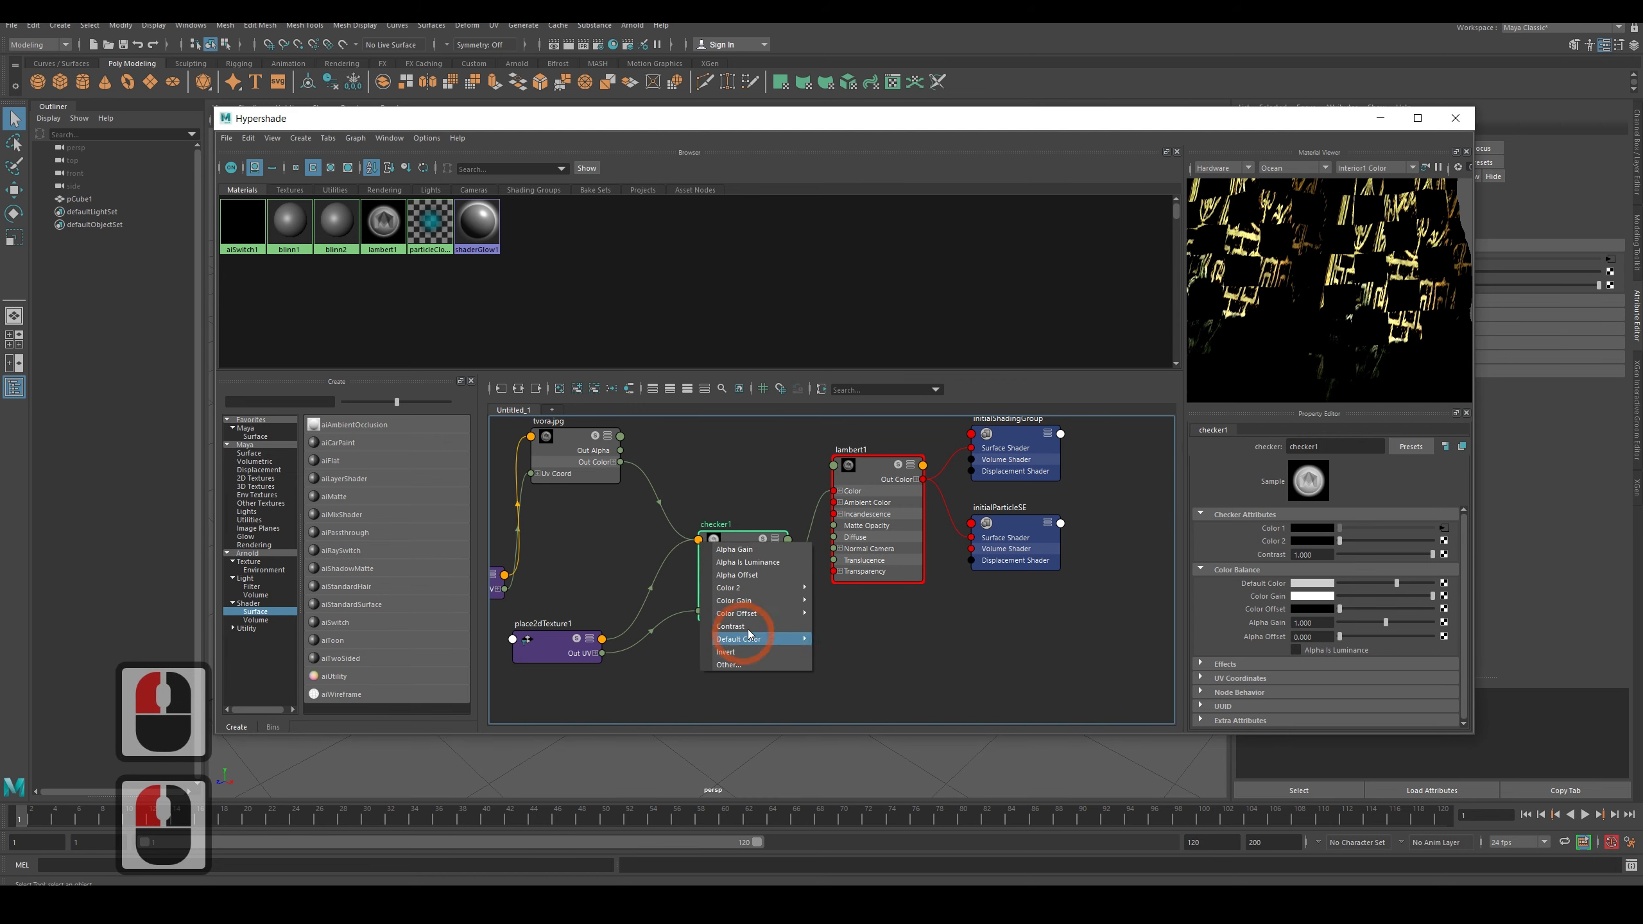
mouse_move(760, 587)
left_click(590, 552)
left_click(667, 643)
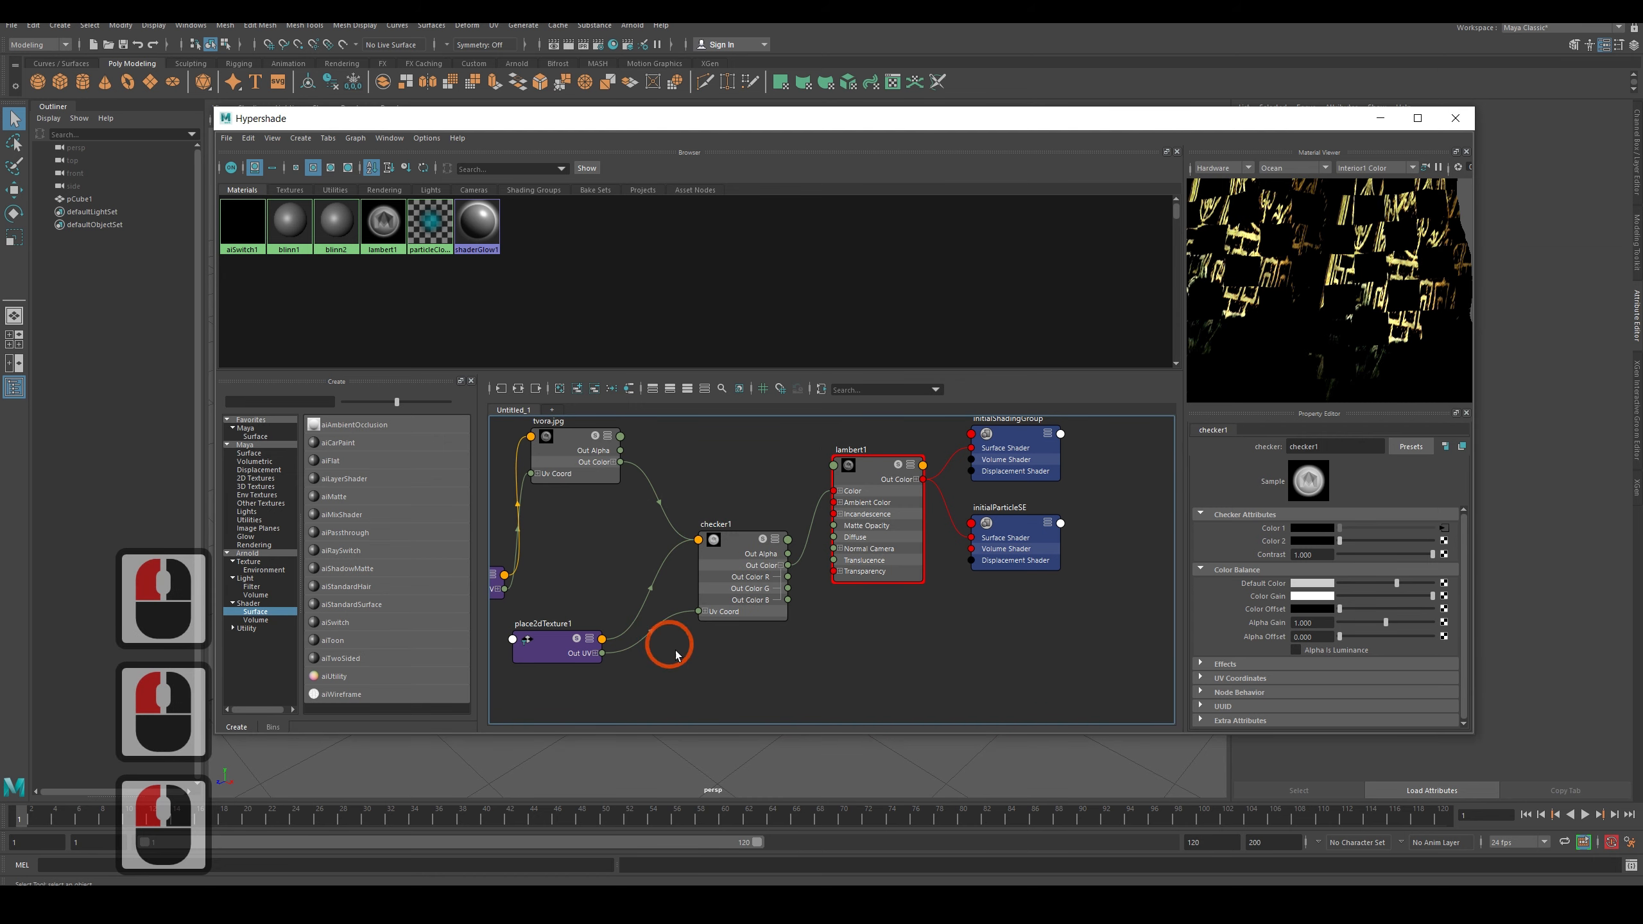
Create a Mandelbrot 2D texture and place its nodes below place2dTexture1 in the graph.
middle_click_drag(670, 644, 798, 574, "alt")
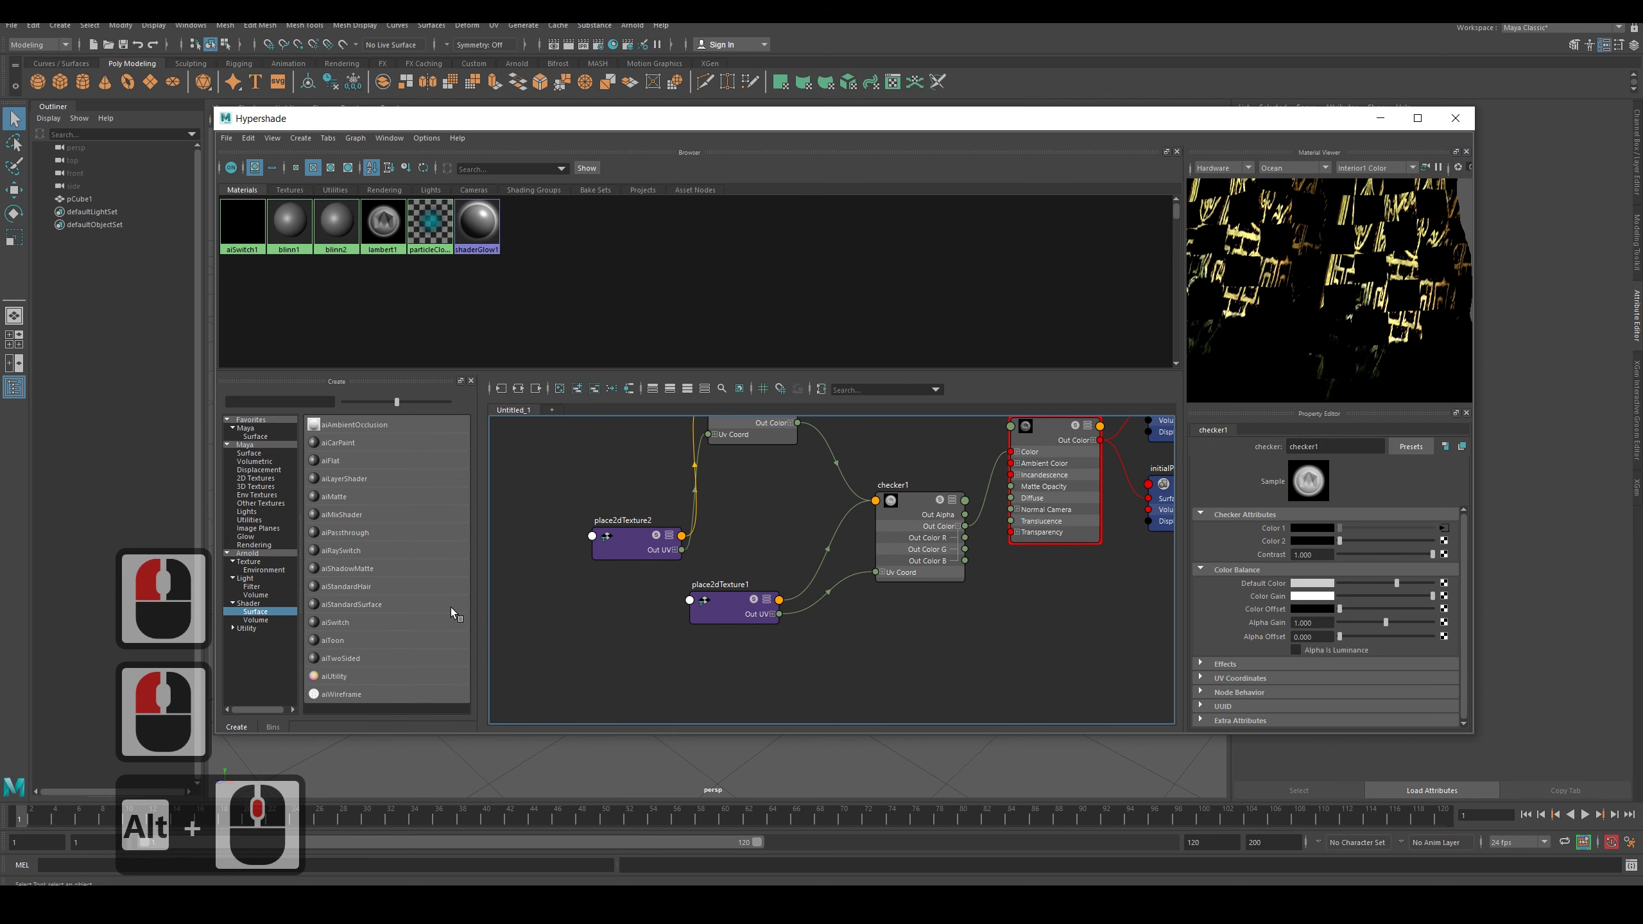
left_click(268, 478)
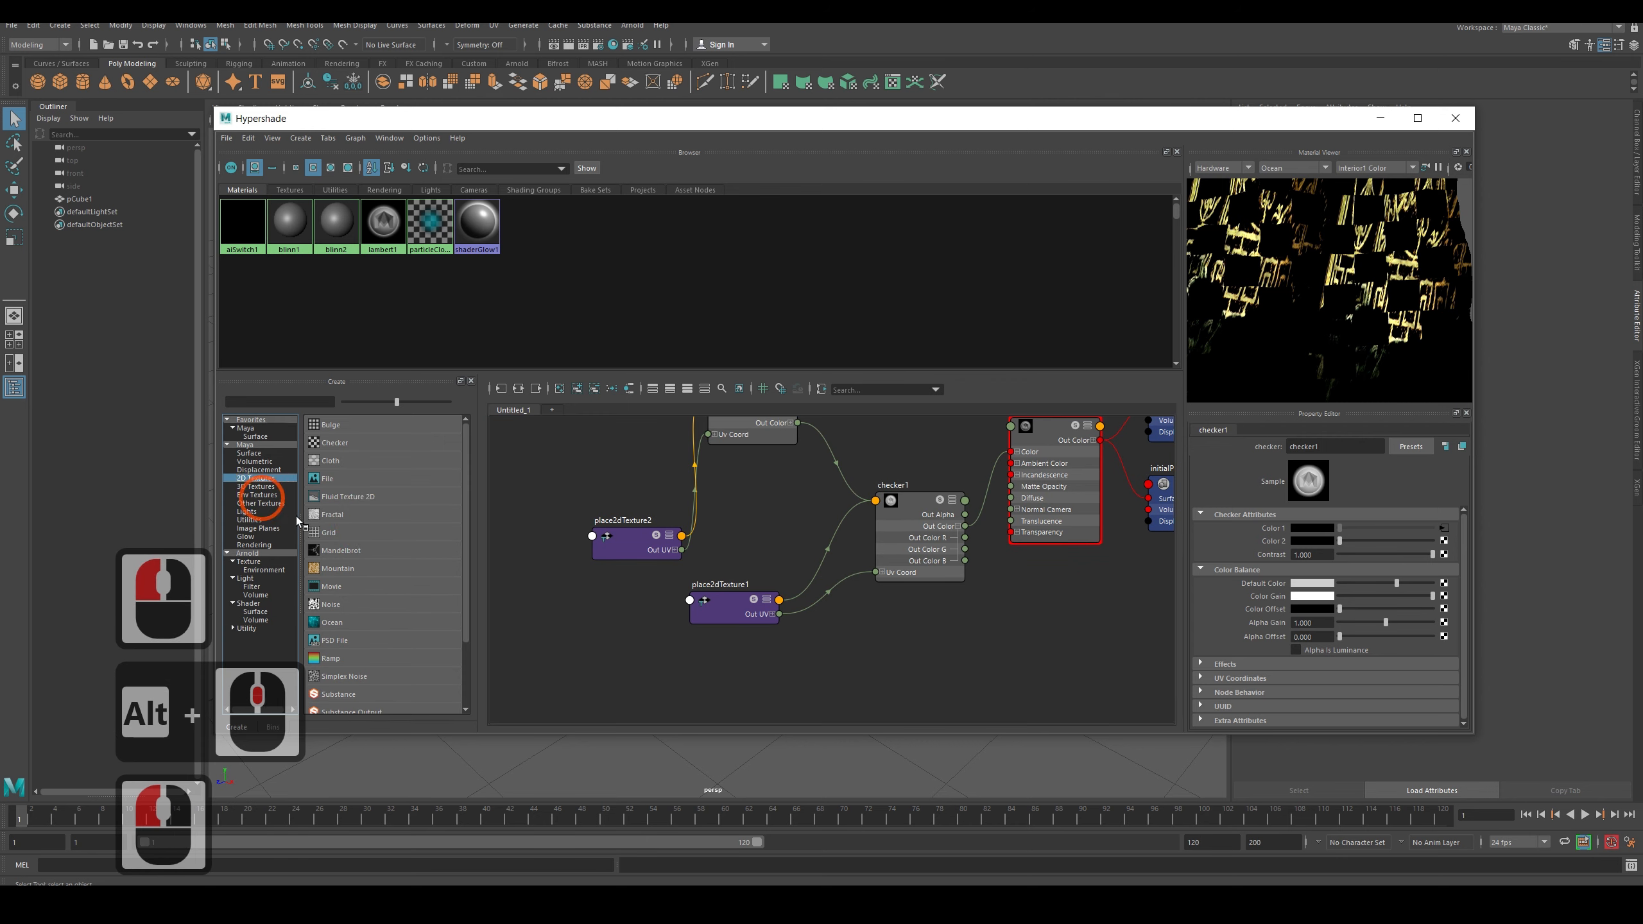
left_click(340, 551)
left_click_drag(763, 670, 647, 670)
Connect mandelbrot1's Out Color to checker1's Color 2.
left_click_drag(942, 660, 877, 502)
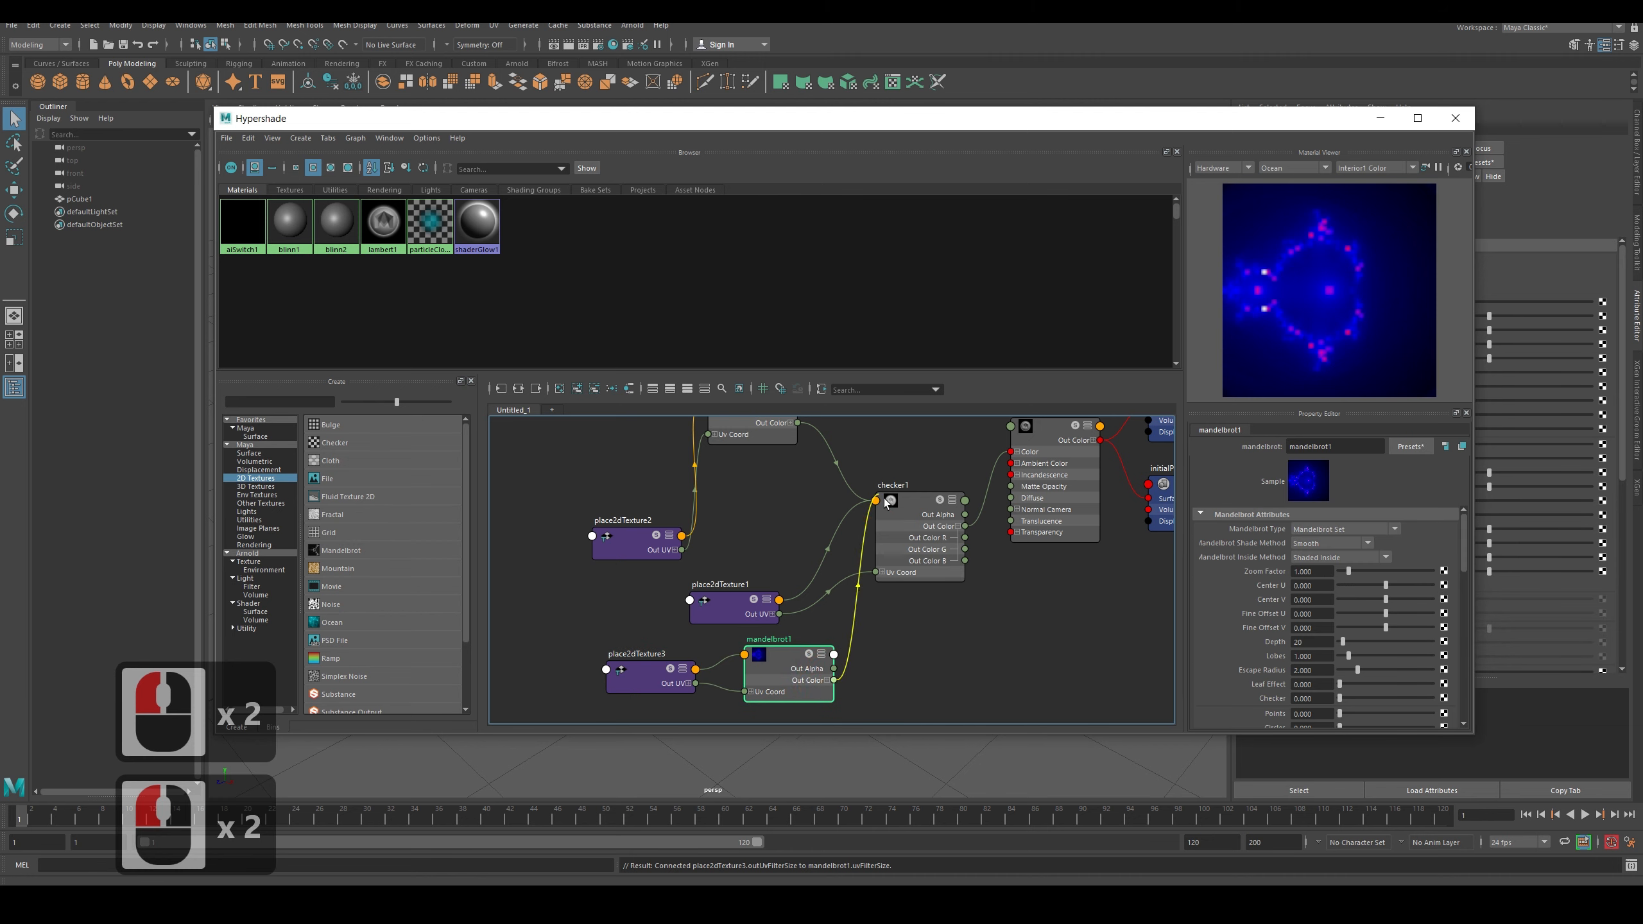
left_click(880, 507)
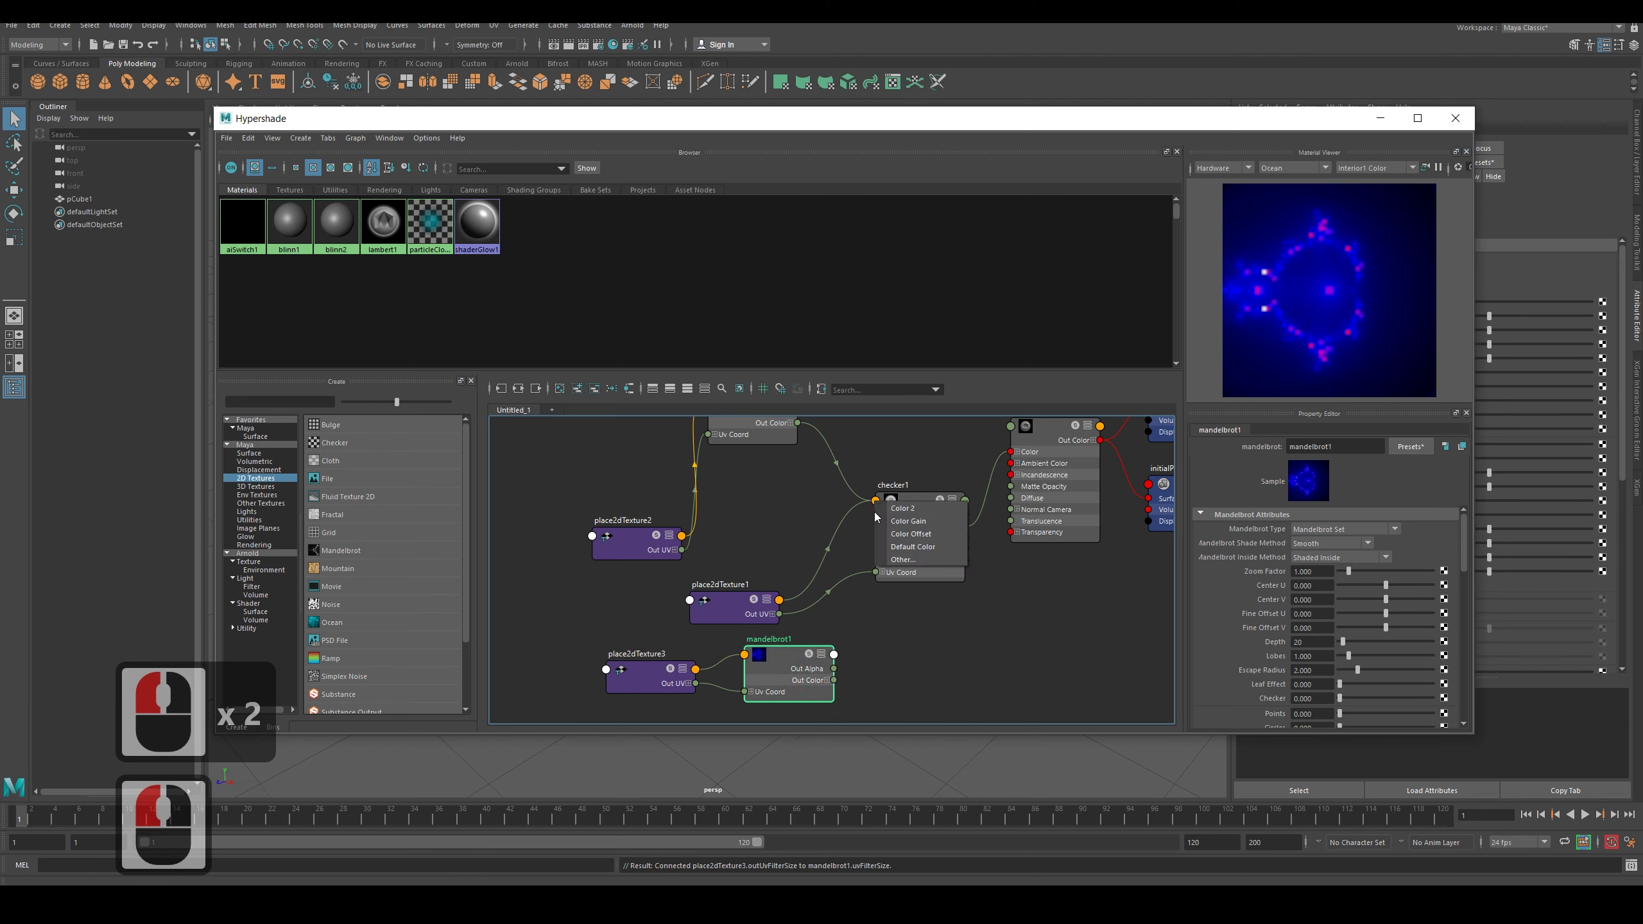
left_click(906, 509)
Set mandelbrot1's Zoom Factor to about 6.6 and move checker1 slightly upward in the graph.
left_click(645, 678)
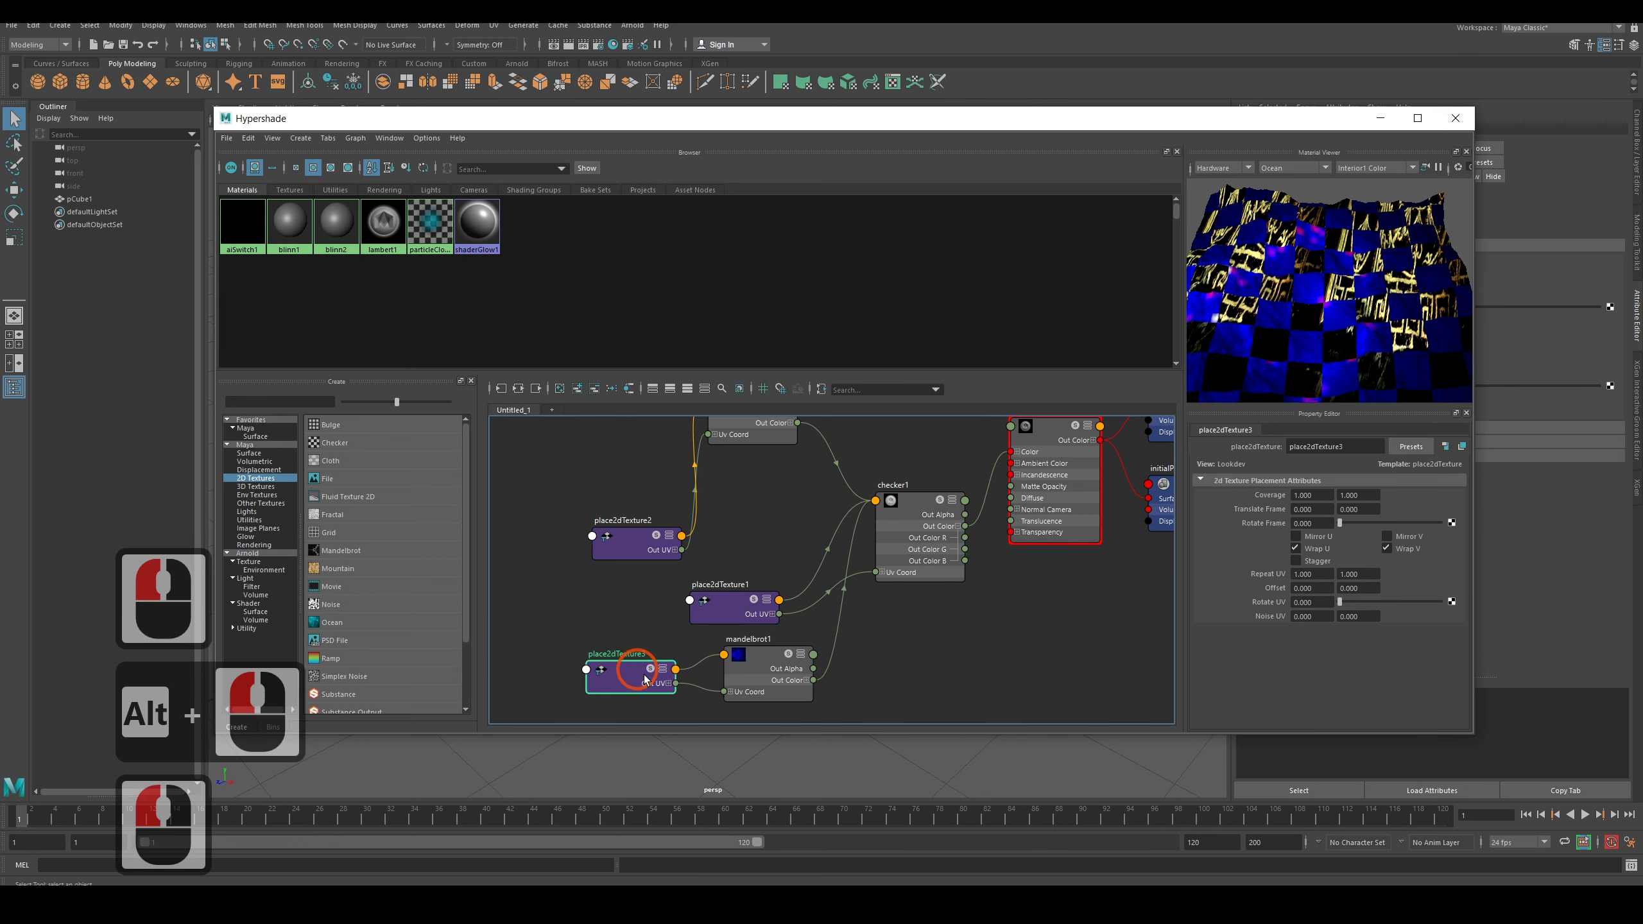
left_click(742, 665)
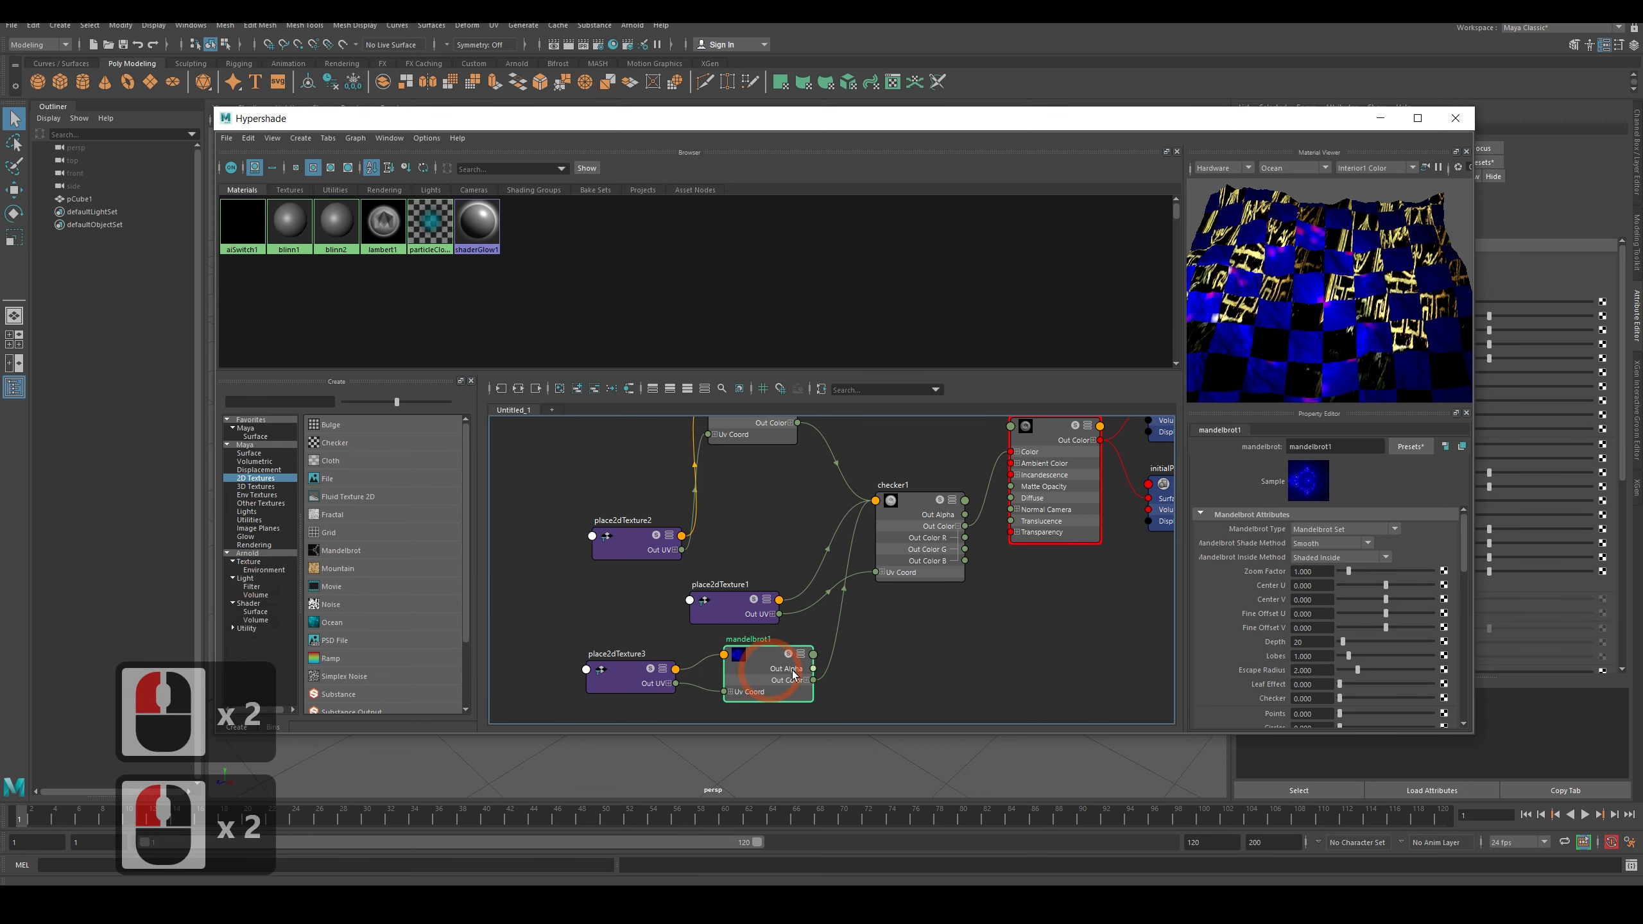
left_click(1358, 571)
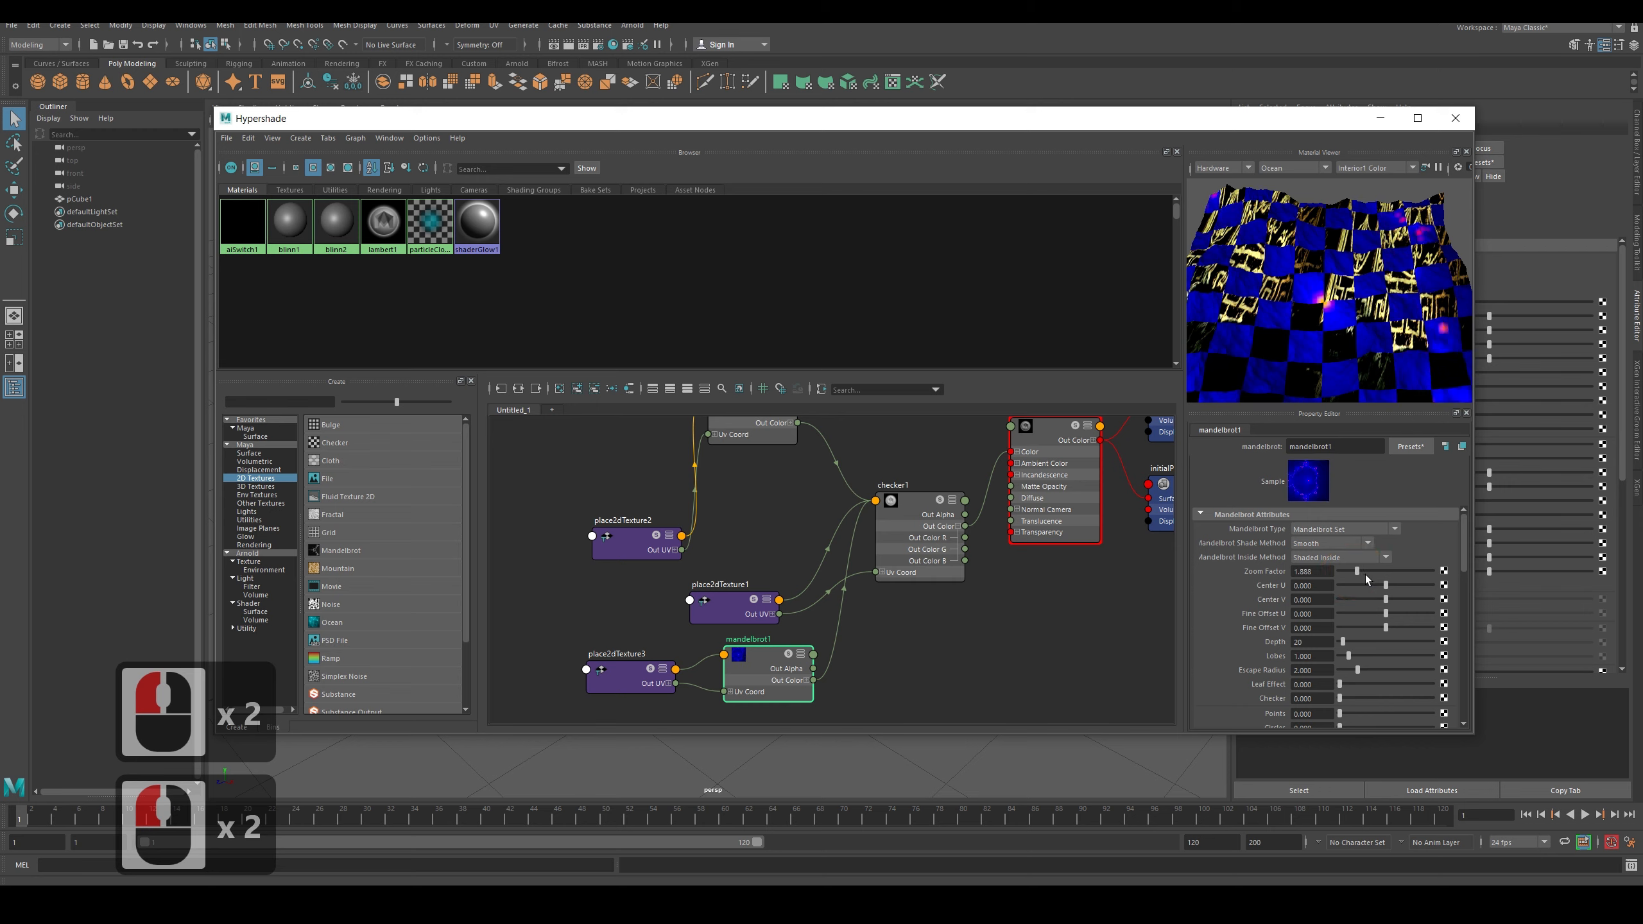
left_click_drag(1366, 575, 1401, 573)
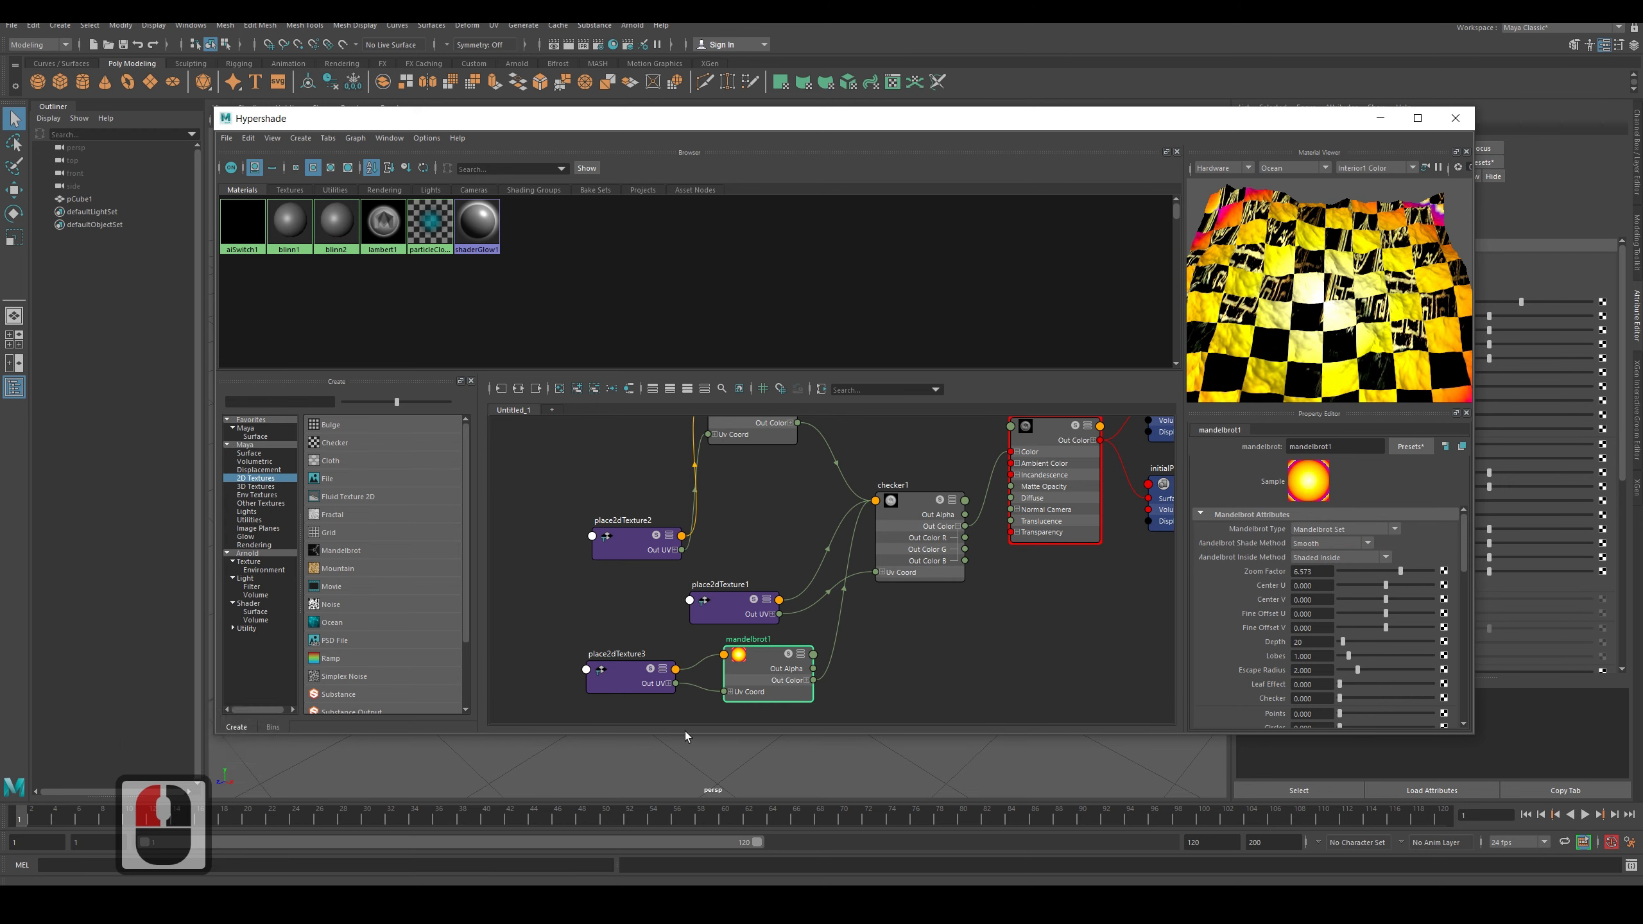
left_click_drag(916, 506, 906, 483)
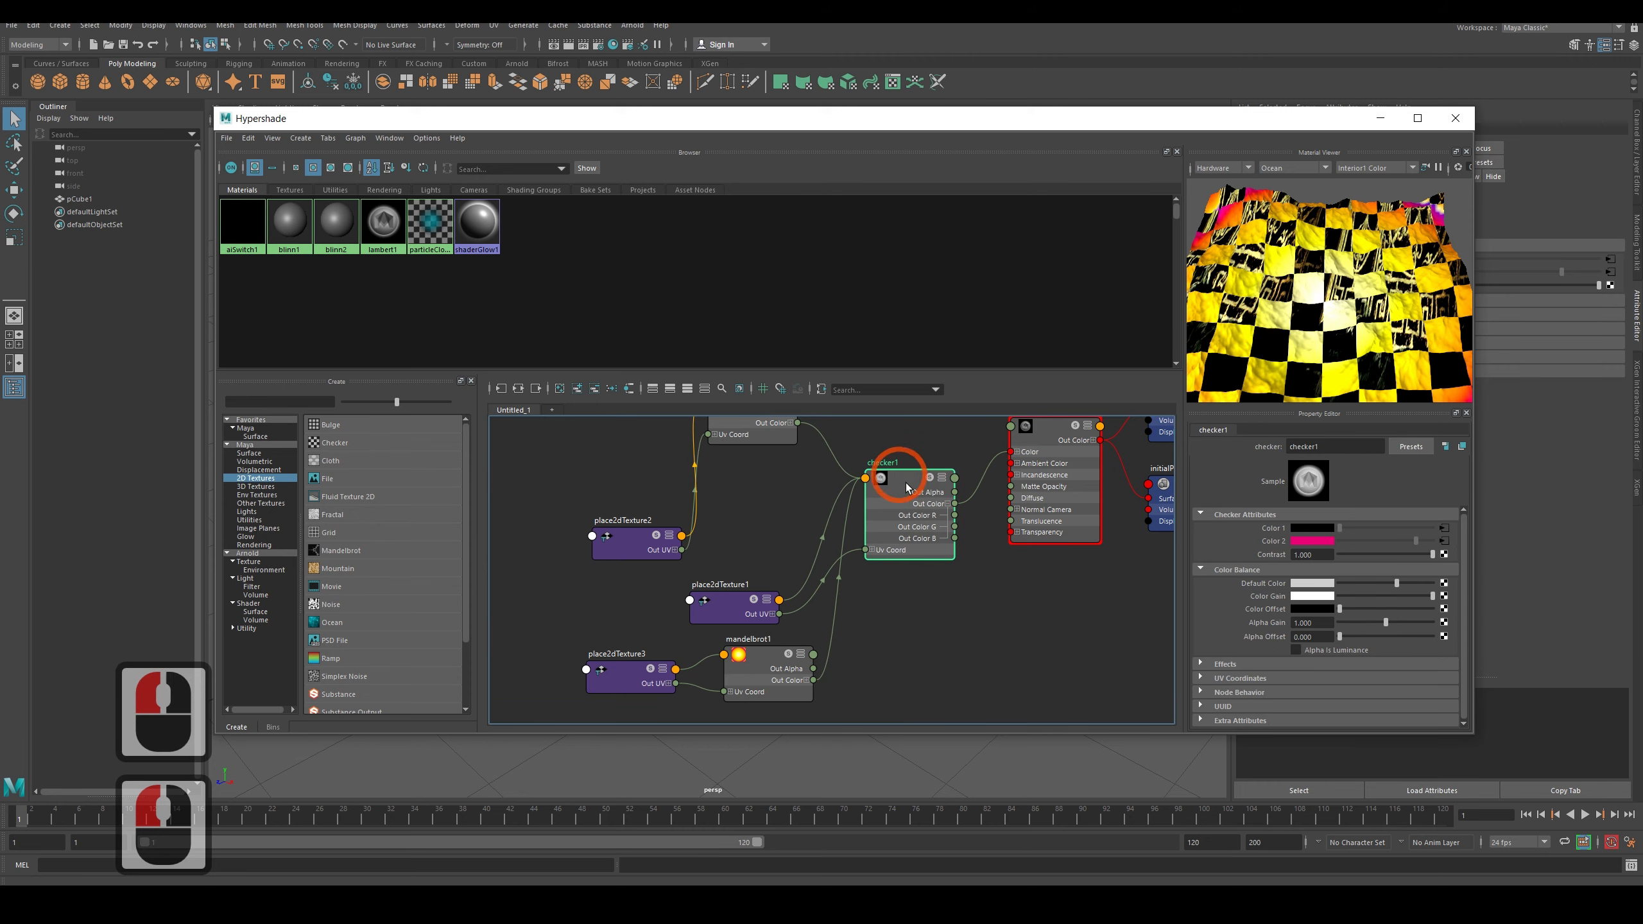